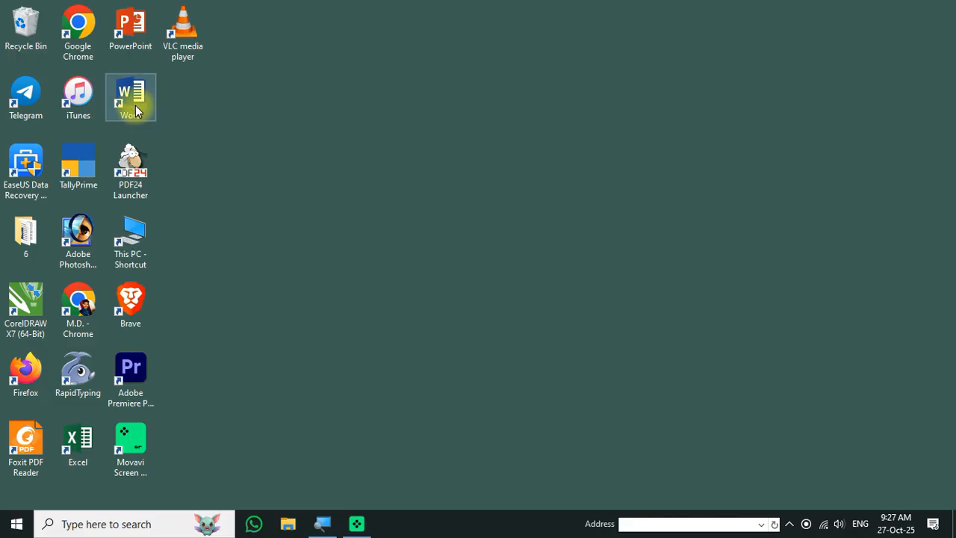
Step: Open Word, create a new blank document and show the reference tools
{"action": "double_click", "coordinate": [135, 97]}
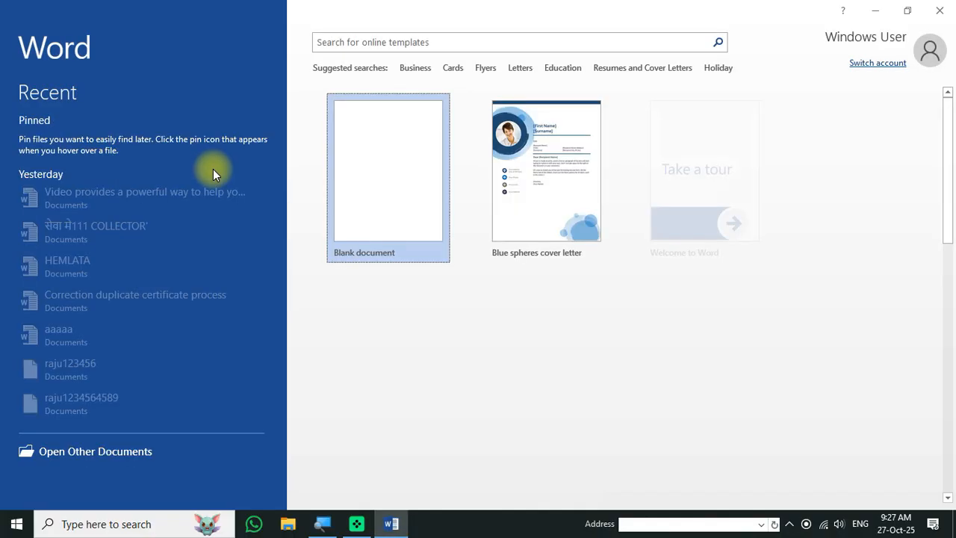
{"action": "left_click", "coordinate": [368, 203]}
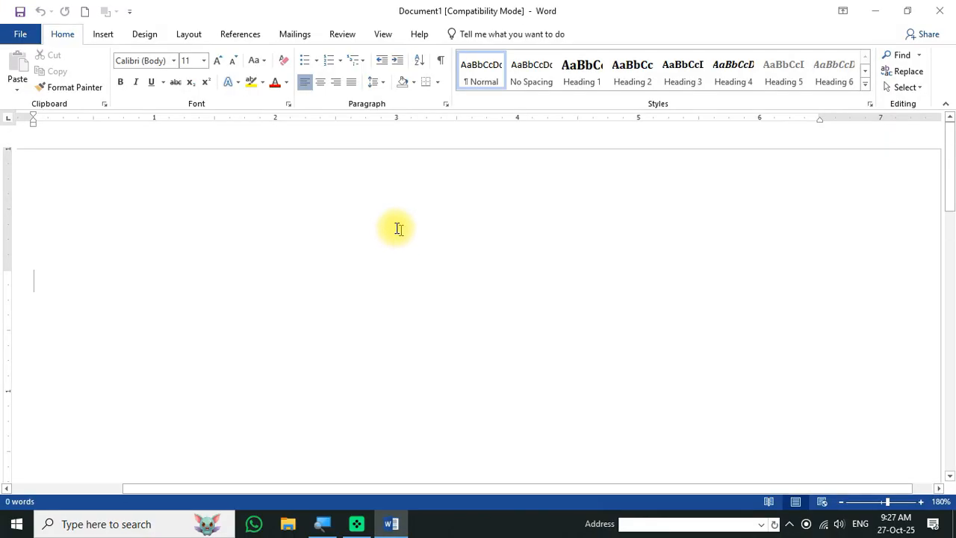
{"action": "left_click", "coordinate": [194, 35]}
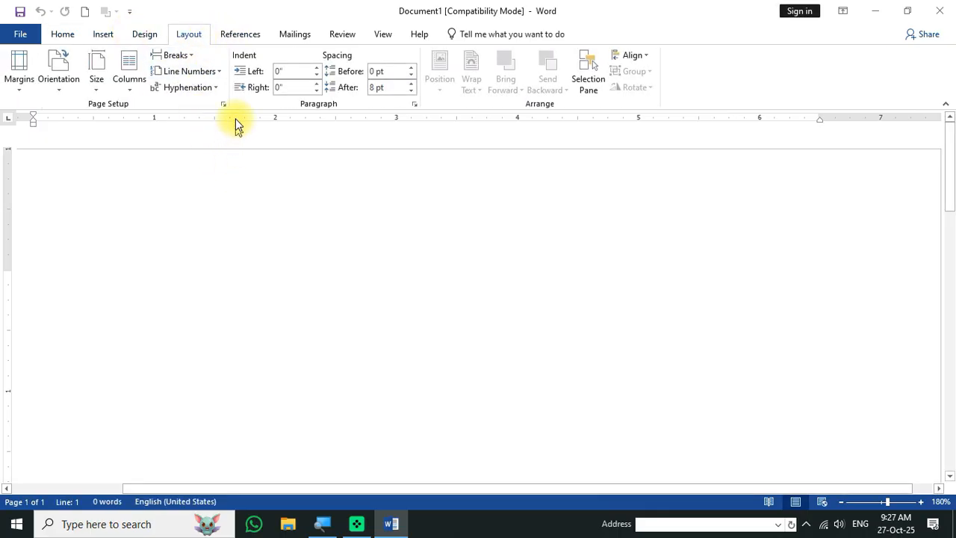
{"action": "left_click", "coordinate": [241, 38]}
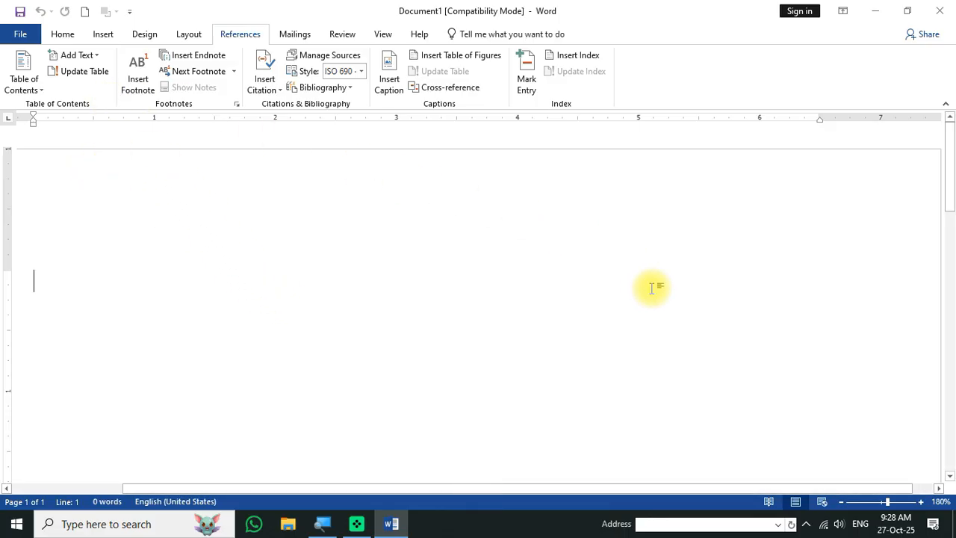
{"action": "scroll", "coordinate": [595, 275], "scroll_direction": "down", "scroll_amount": 3}
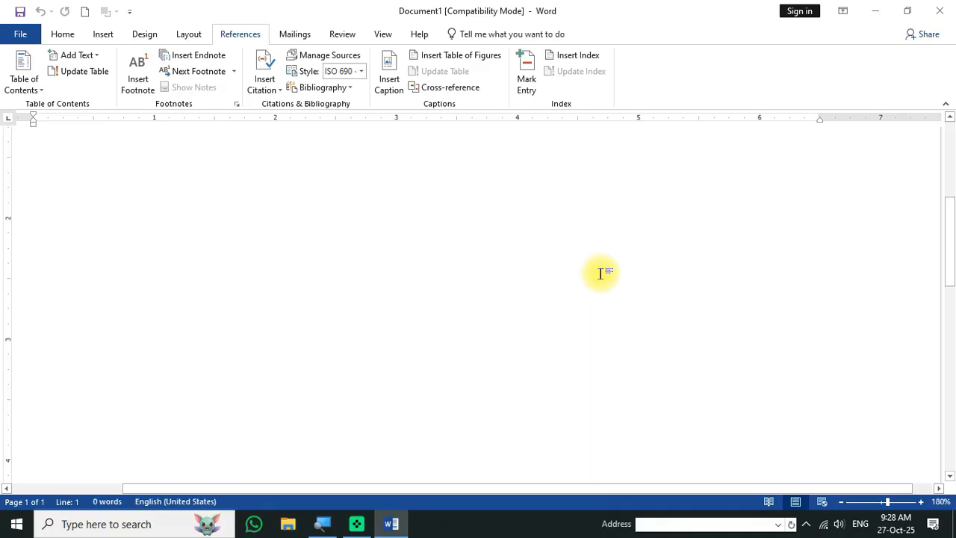
{"action": "scroll", "coordinate": [602, 284], "scroll_direction": "up", "scroll_amount": 3}
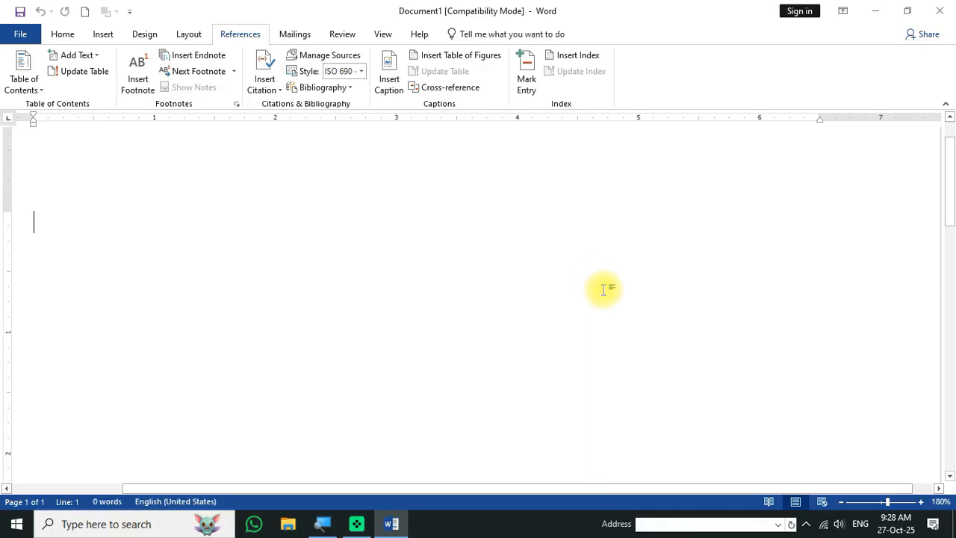
{"action": "scroll", "coordinate": [604, 289], "scroll_direction": "up", "scroll_amount": 2}
{"action": "key", "text": "super"}
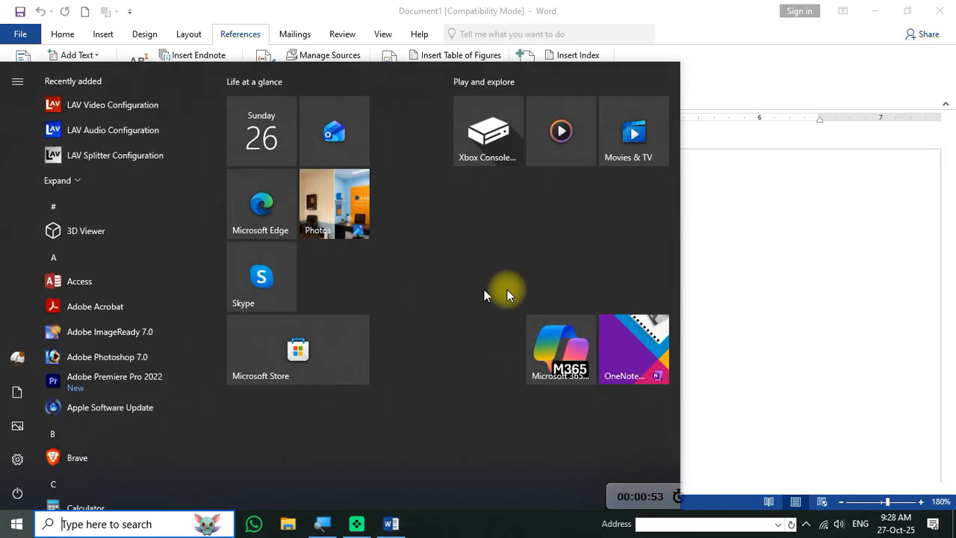
{"action": "key", "text": "super"}
Step: Generate sample text in the empty document with the formula =rand(90)
{"action": "scroll", "coordinate": [452, 307], "scroll_direction": "down", "scroll_amount": 11}
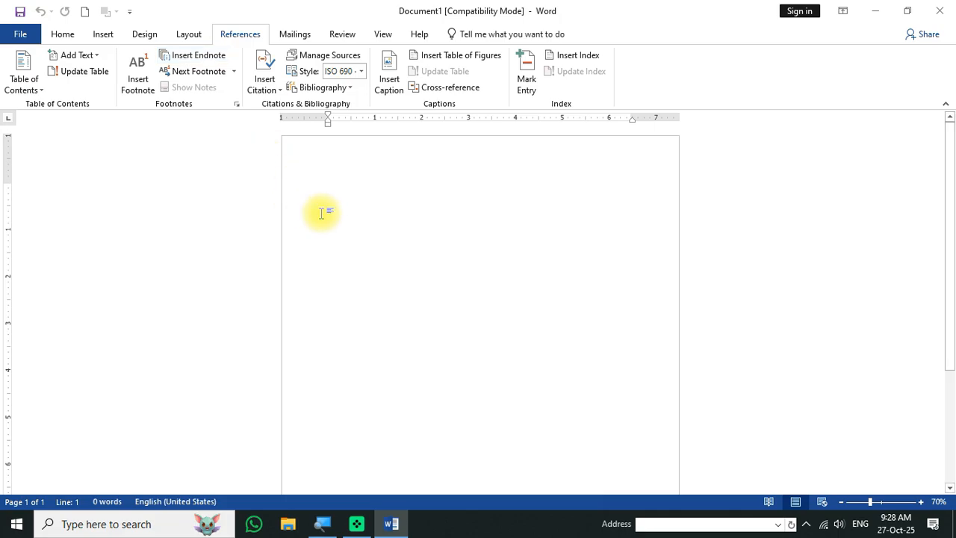
{"action": "type", "text": "R"}
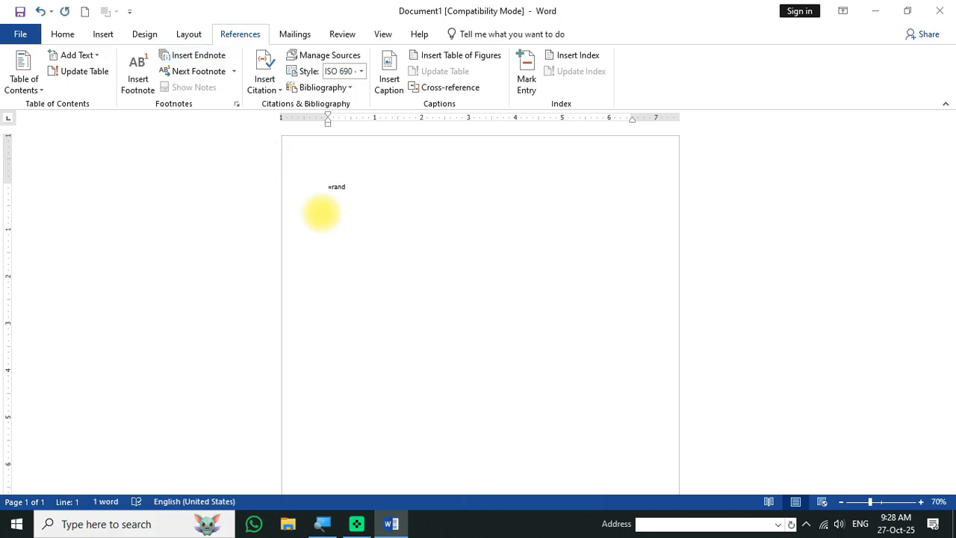
{"action": "type", "text": "and("}
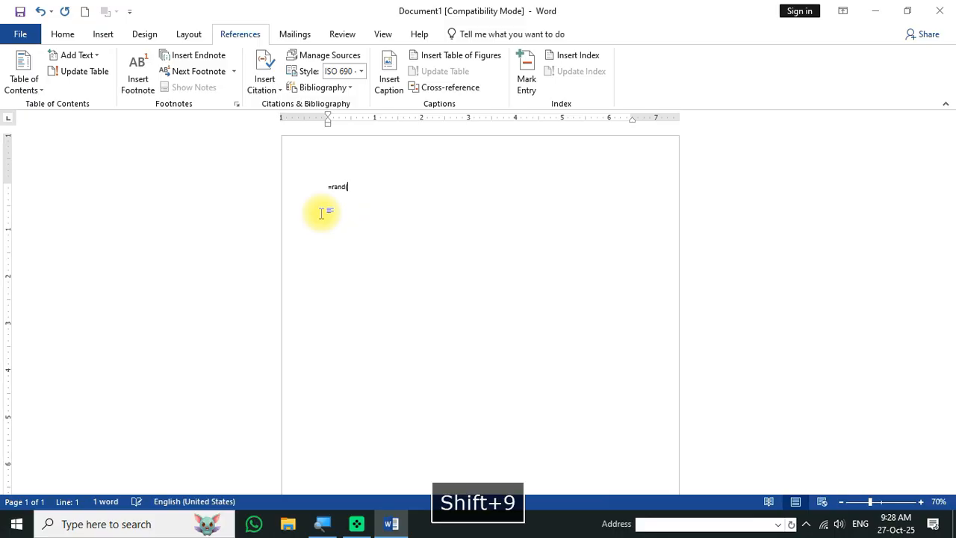
{"action": "type", "text": "10"}
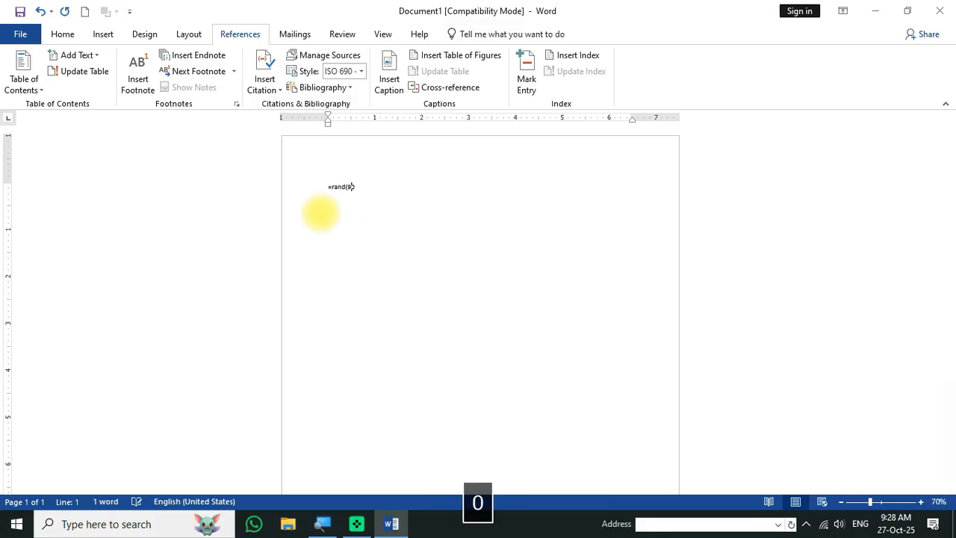
{"action": "type", "text": ")"}
{"action": "key", "text": "Return"}
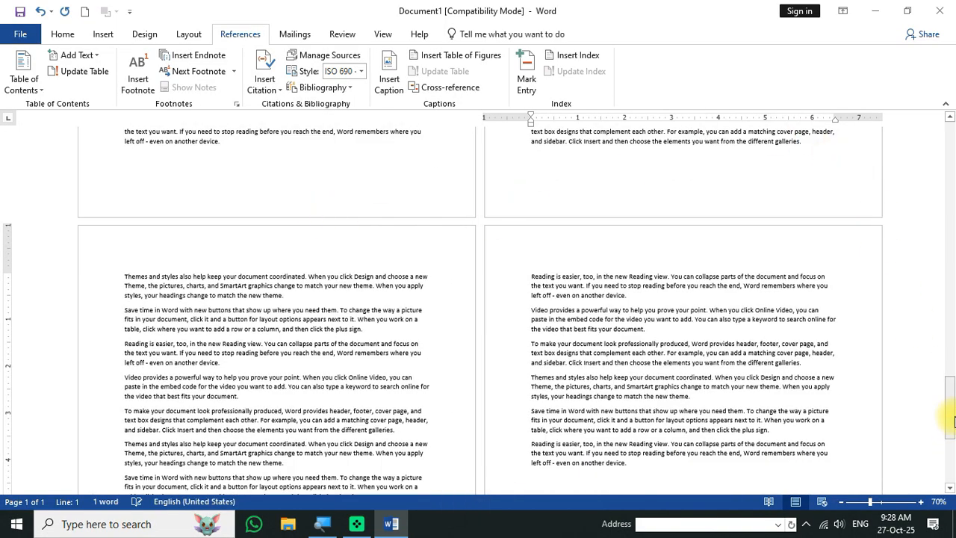
{"action": "left_click_drag", "start_coordinate": [950, 426], "coordinate": [881, 457]}
{"action": "scroll", "coordinate": [699, 375], "scroll_direction": "up", "scroll_amount": 15}
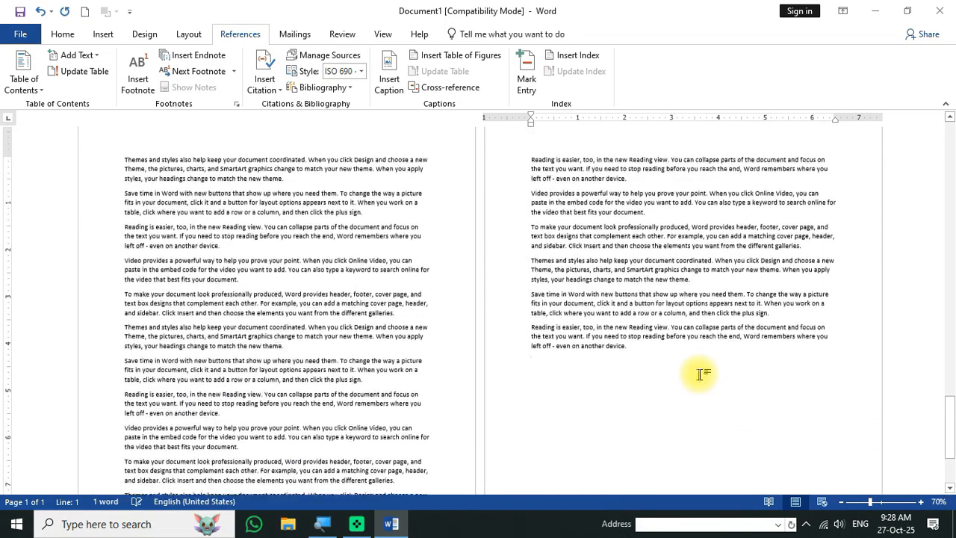
{"action": "scroll", "coordinate": [699, 374], "scroll_direction": "up", "scroll_amount": 20}
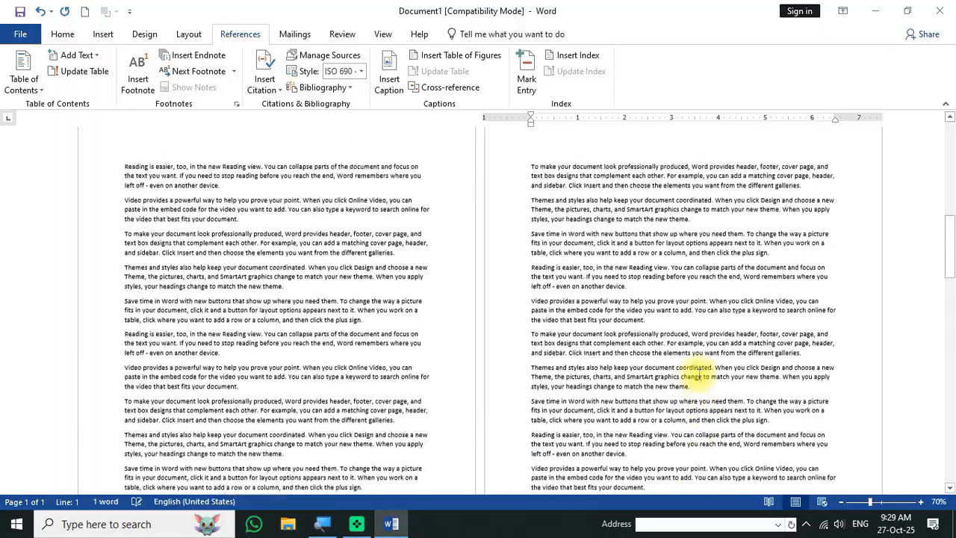
{"action": "scroll", "coordinate": [697, 375], "scroll_direction": "up", "scroll_amount": 5}
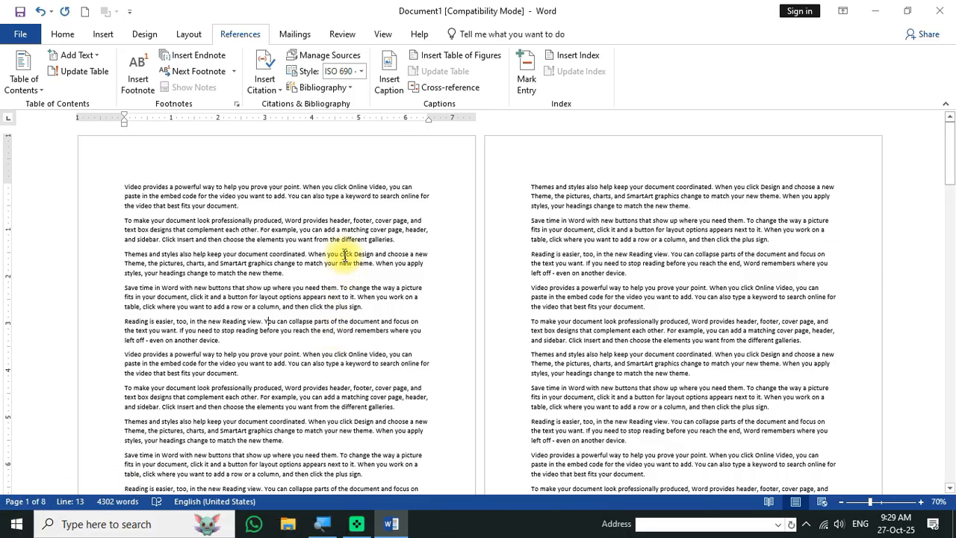
{"action": "scroll", "coordinate": [216, 288], "scroll_direction": "up", "scroll_amount": 10}
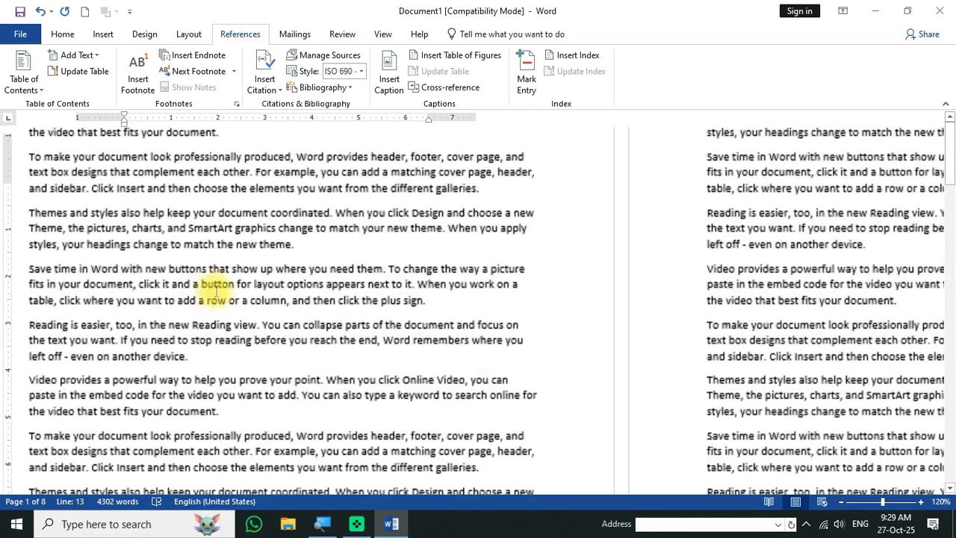
{"action": "scroll", "coordinate": [328, 318], "scroll_direction": "down", "scroll_amount": 3}
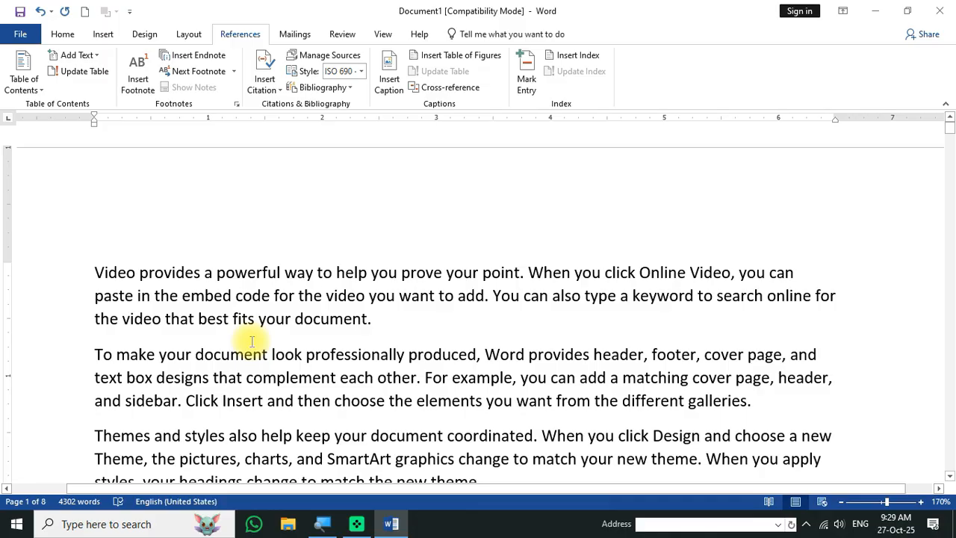
{"action": "key", "text": "Return"}
{"action": "key", "text": "Return"}
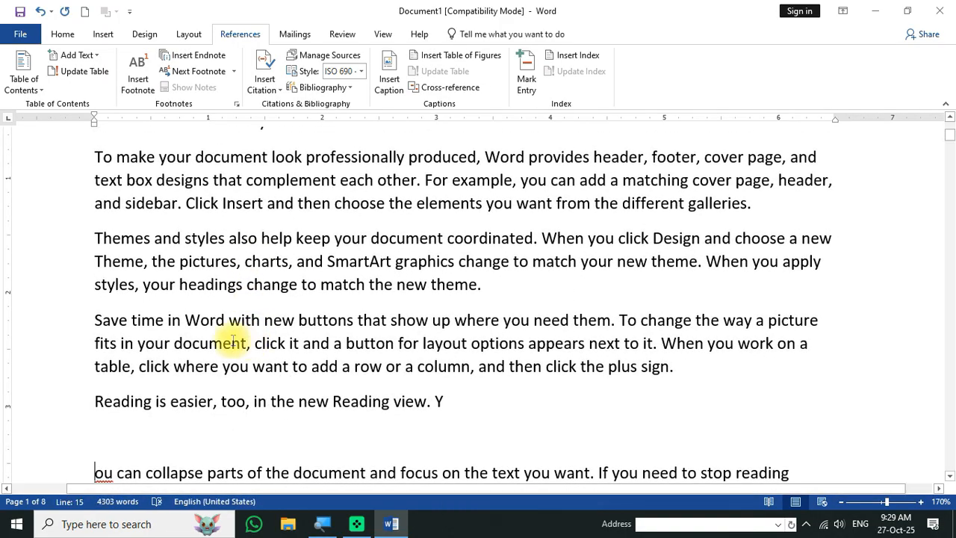
{"action": "key", "text": "ctrl+z"}
Step: Insert a single page break before the document's first paragraph so that a blank page precedes the text
{"action": "scroll", "coordinate": [233, 342], "scroll_direction": "up", "scroll_amount": 3}
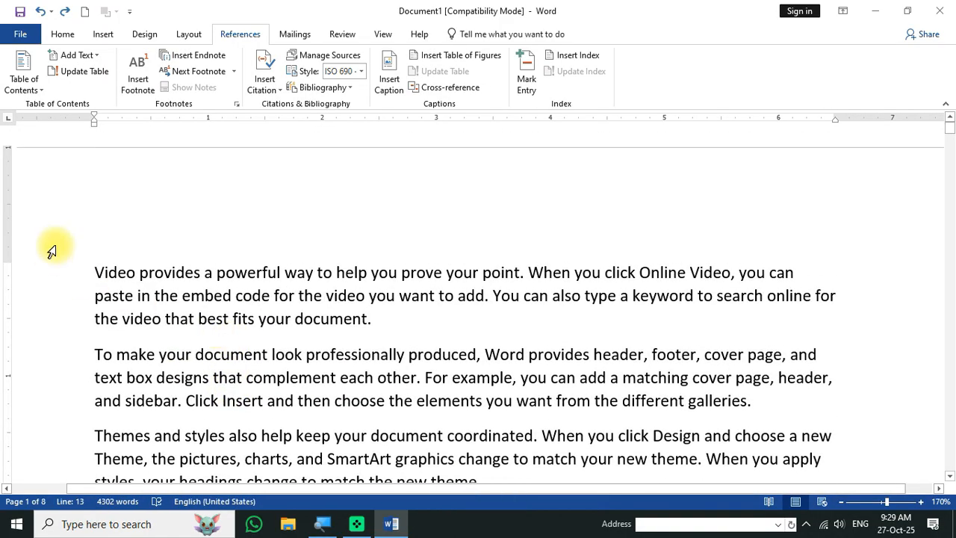
{"action": "left_click", "coordinate": [94, 271]}
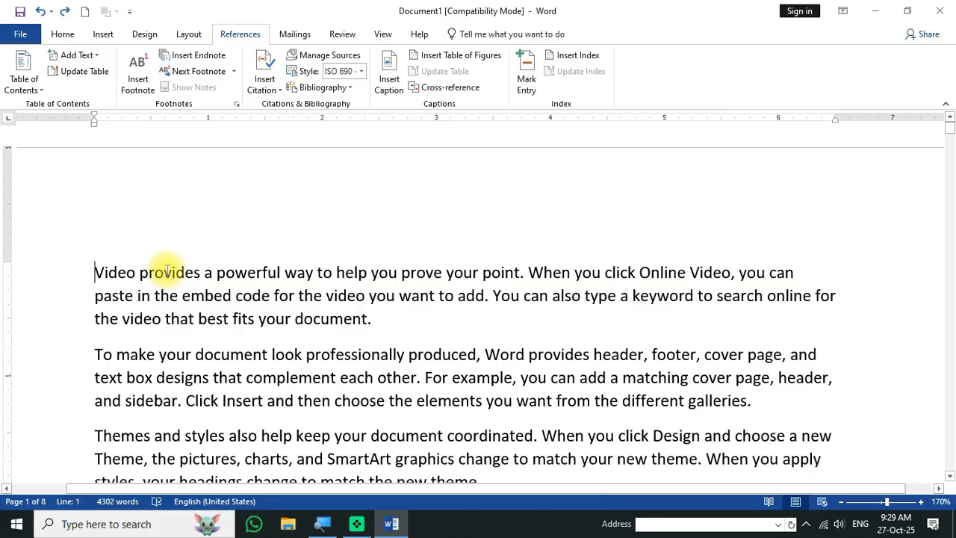
{"action": "key", "text": "ctrl+Return"}
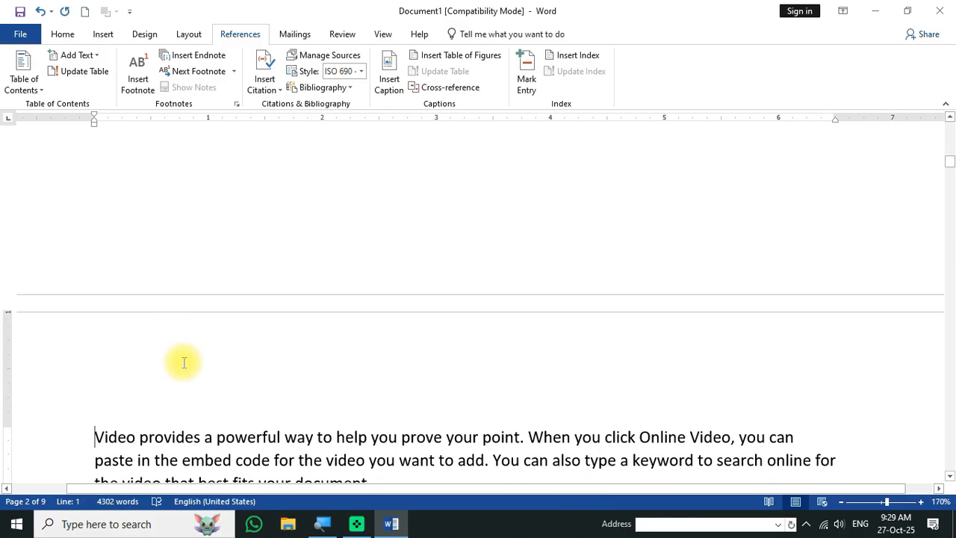
{"action": "key", "text": "ctrl+Return"}
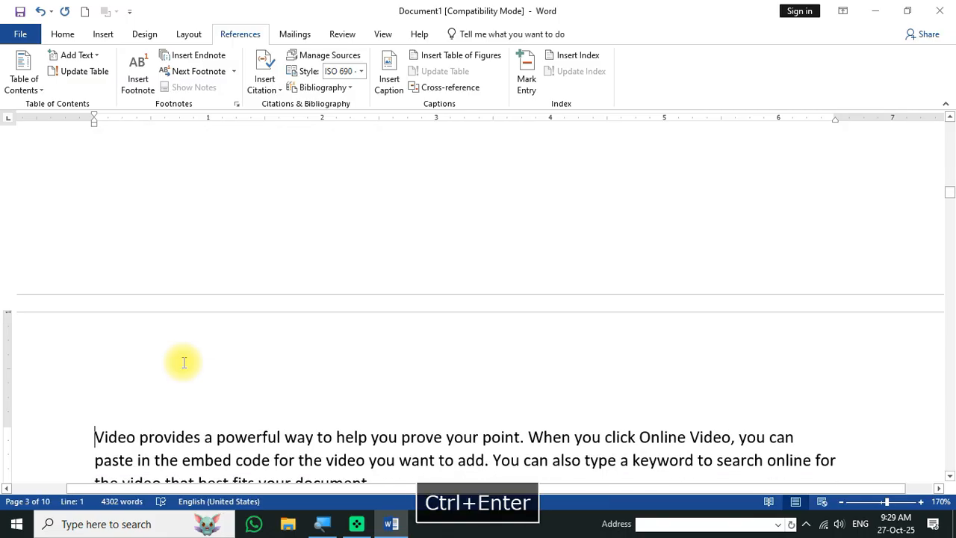
{"action": "key", "text": "ctrl+z"}
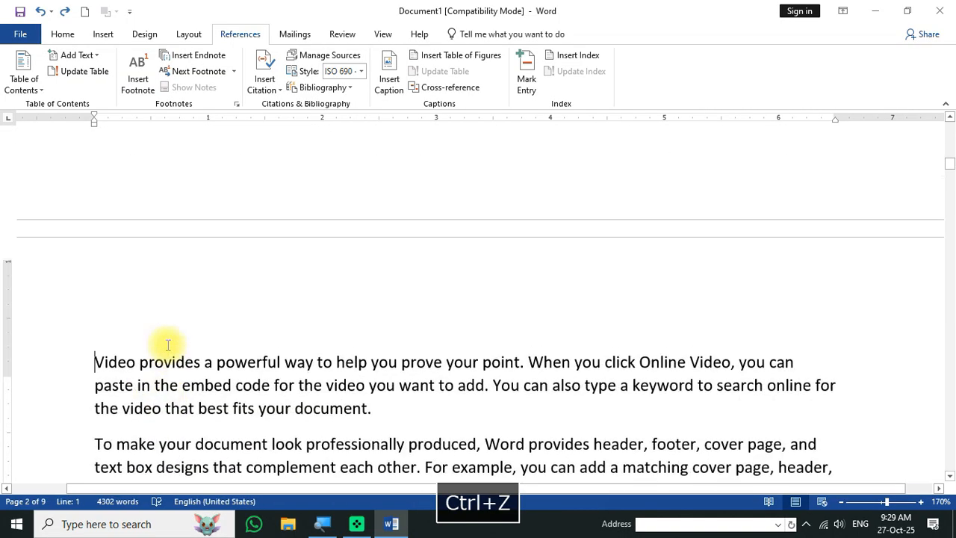
Step: Add the title line "Lesson 1 the rise of india" above the first paragraph on page 2
{"action": "key", "text": "Return"}
{"action": "left_click", "coordinate": [112, 425]}
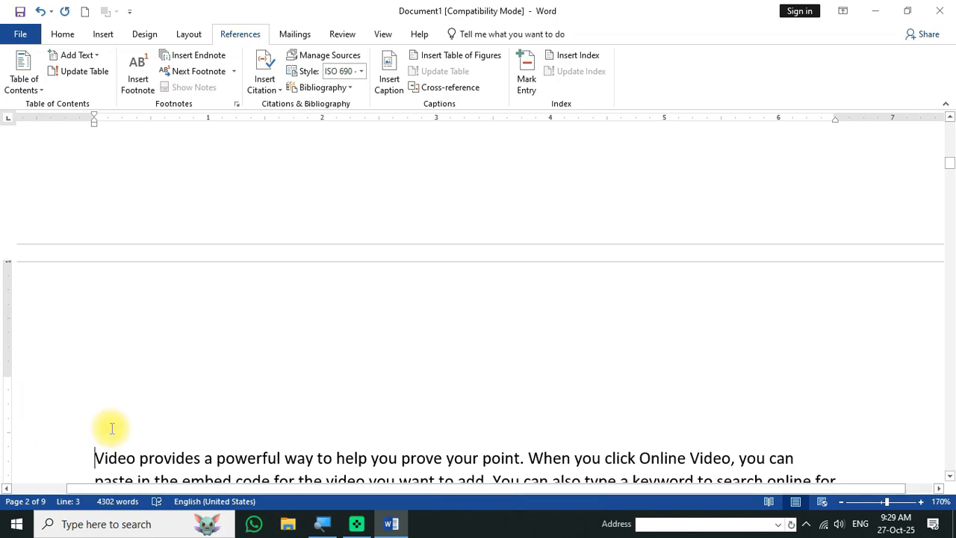
{"action": "type", "text": "Ie"}
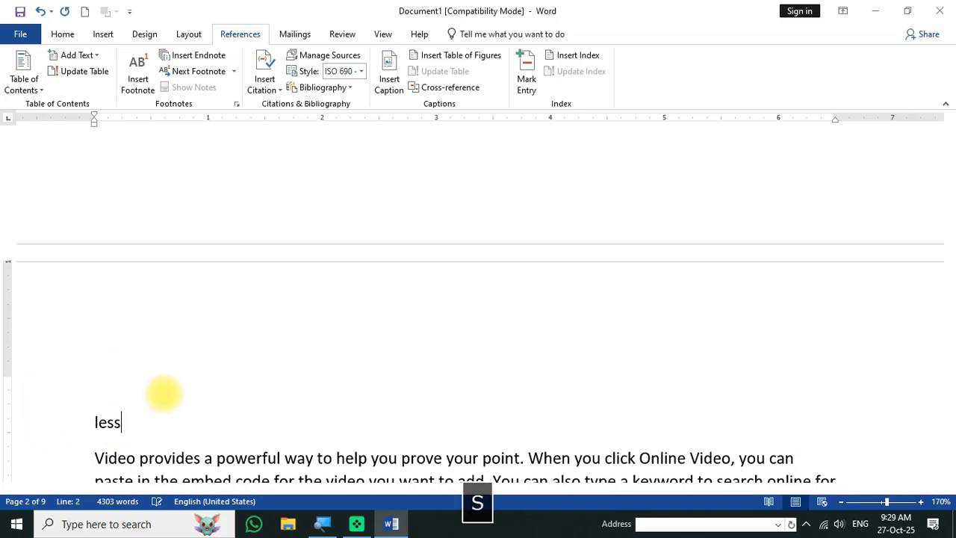
{"action": "type", "text": "sson 1 "}
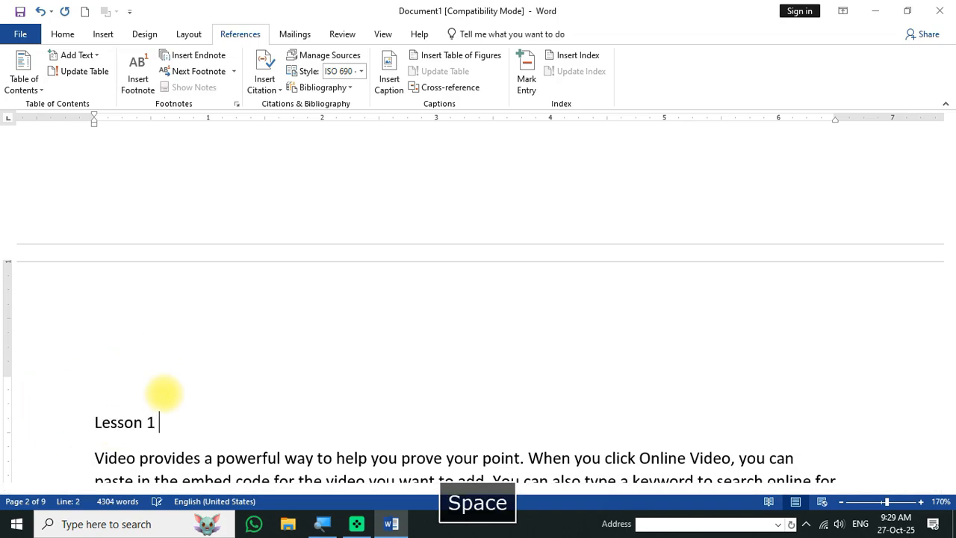
{"action": "type", "text": "the rise of india"}
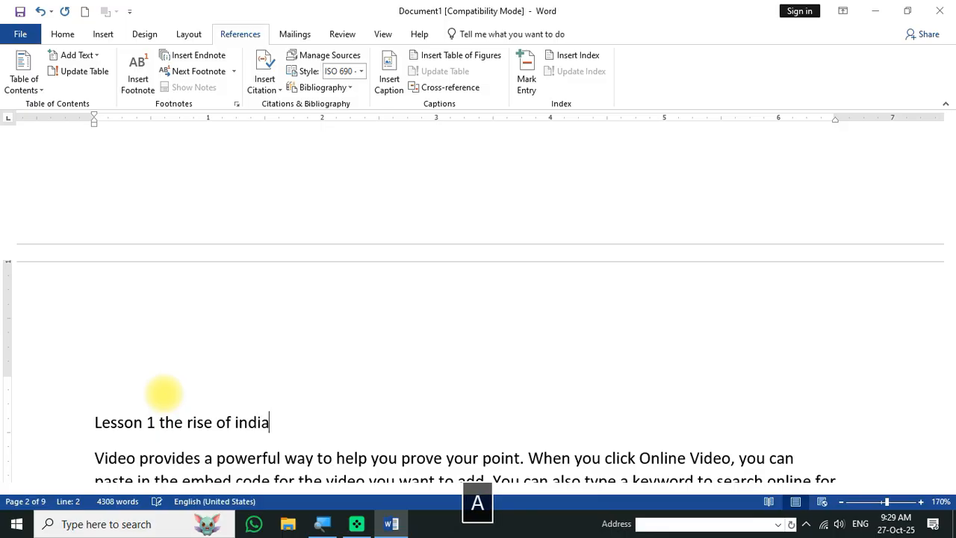
Step: Add the title line "Lesson 2 the last lesson" above the "Save time in Word" paragraph that starts page 4
{"action": "scroll", "coordinate": [214, 443], "scroll_direction": "down", "scroll_amount": 10}
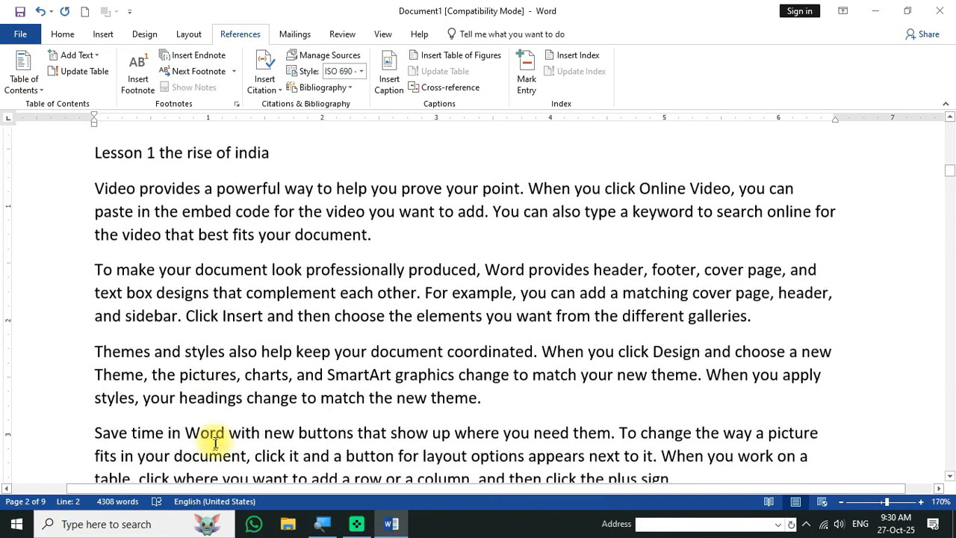
{"action": "scroll", "coordinate": [215, 437], "scroll_direction": "up", "scroll_amount": 3}
{"action": "scroll", "coordinate": [215, 433], "scroll_direction": "down", "scroll_amount": 6}
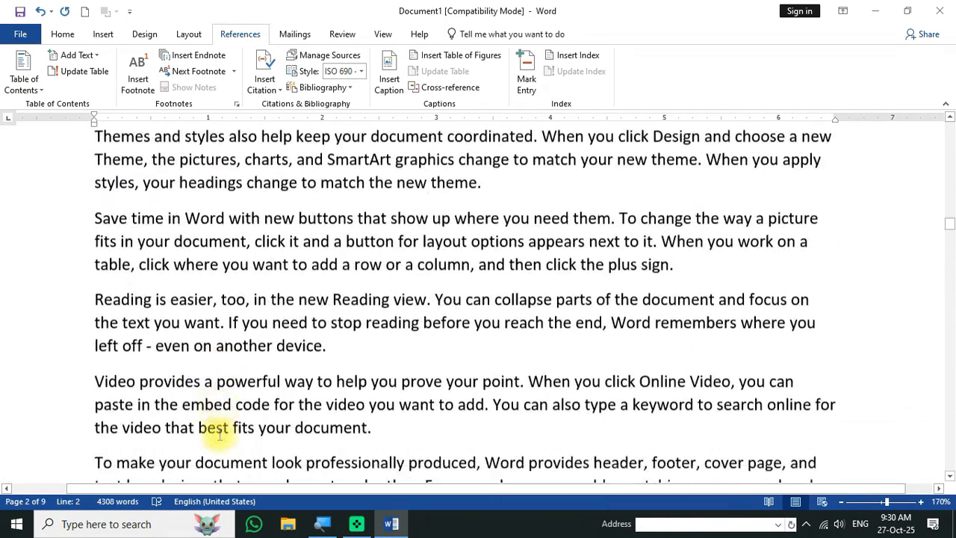
{"action": "scroll", "coordinate": [217, 434], "scroll_direction": "down", "scroll_amount": 3}
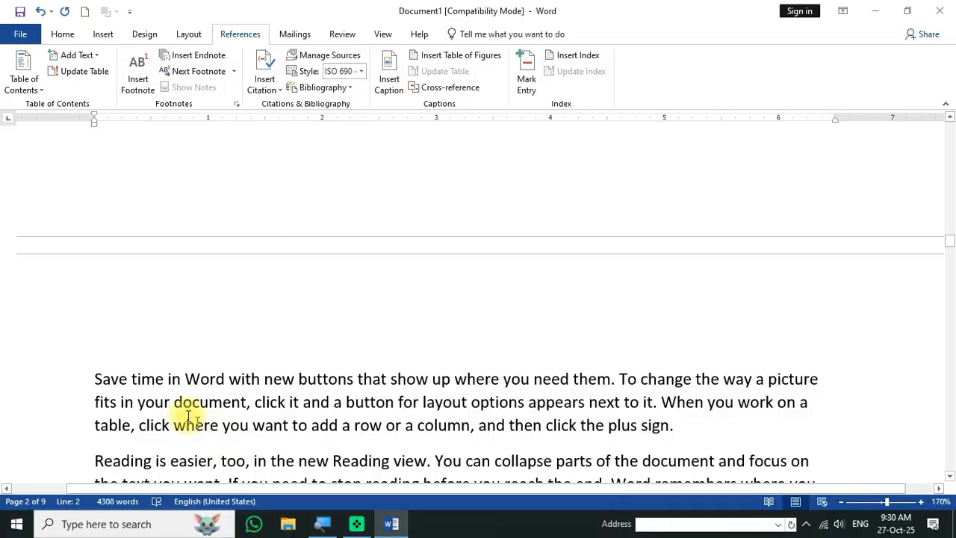
{"action": "left_click", "coordinate": [91, 376]}
{"action": "key", "text": "Return"}
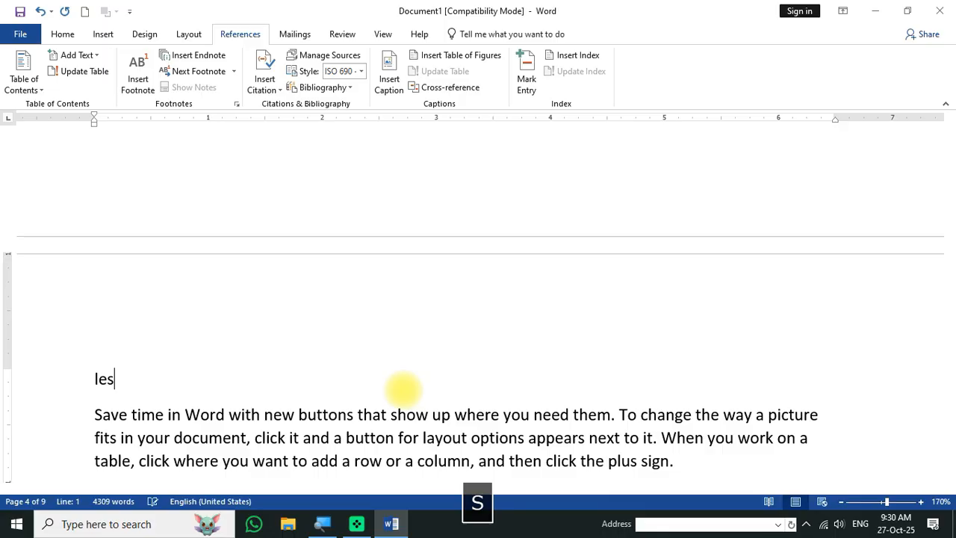
{"action": "type", "text": "lesson 2 the "}
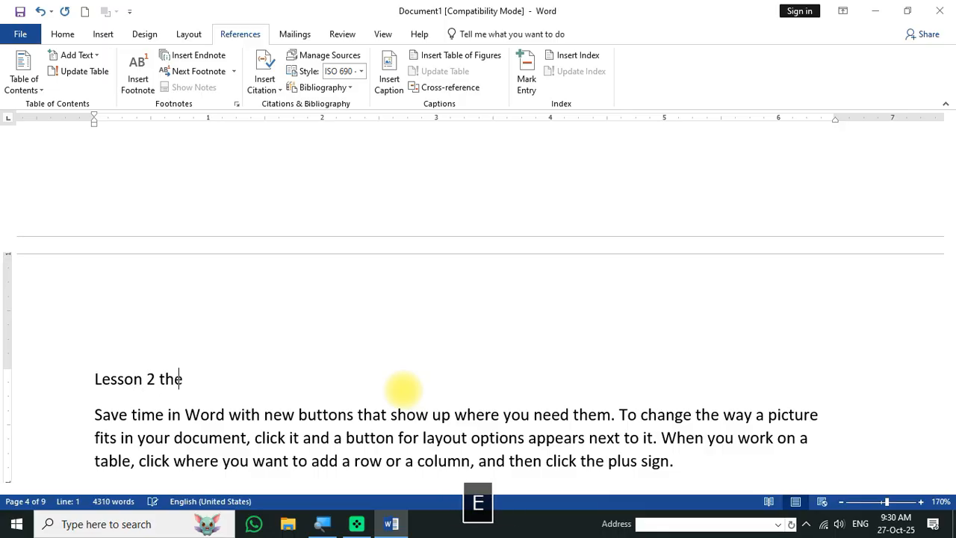
{"action": "type", "text": "last lesson"}
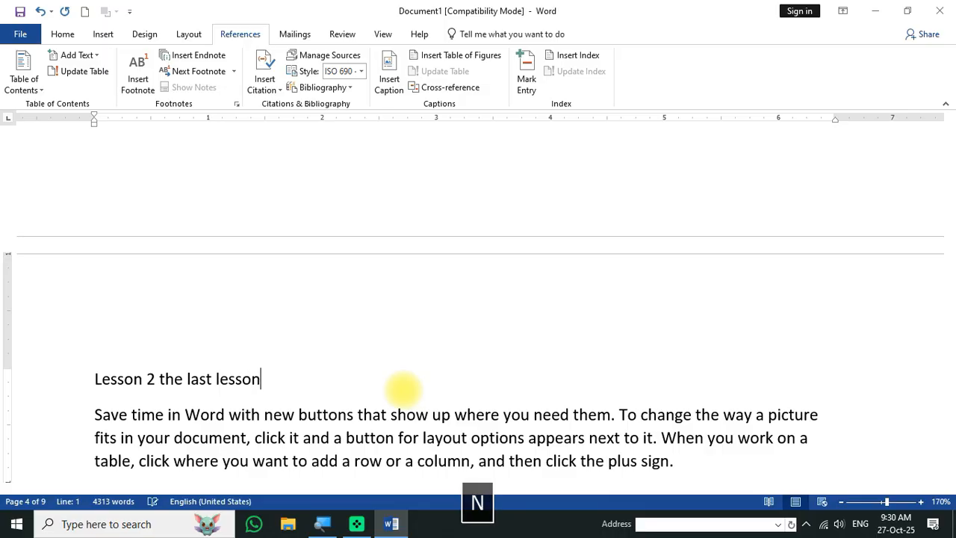
Step: Add the title line "Lesson 3 the deep water" above the "Themes and styles" paragraph that starts page 6
{"action": "scroll", "coordinate": [254, 380], "scroll_direction": "down", "scroll_amount": 10}
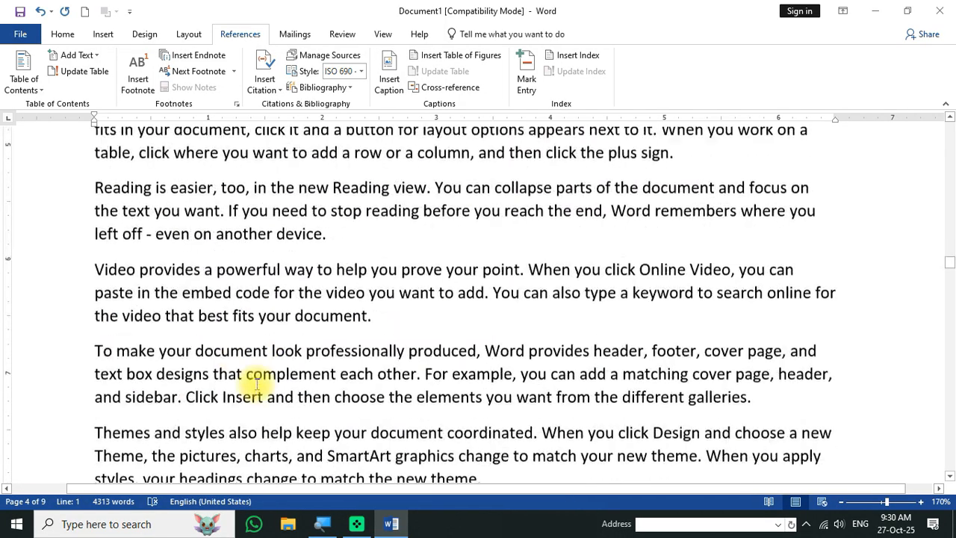
{"action": "scroll", "coordinate": [257, 384], "scroll_direction": "down", "scroll_amount": 15}
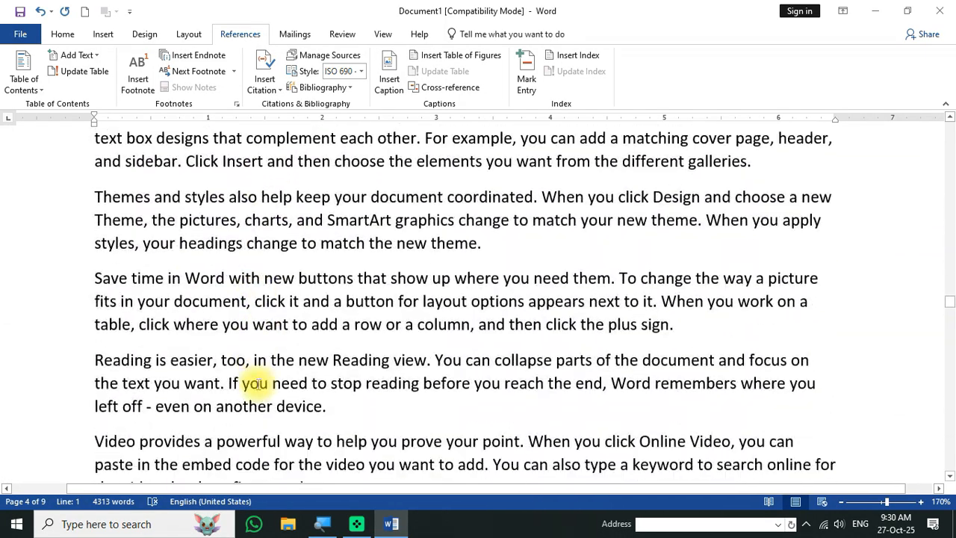
{"action": "scroll", "coordinate": [257, 384], "scroll_direction": "down", "scroll_amount": 10}
{"action": "left_click", "coordinate": [94, 428]}
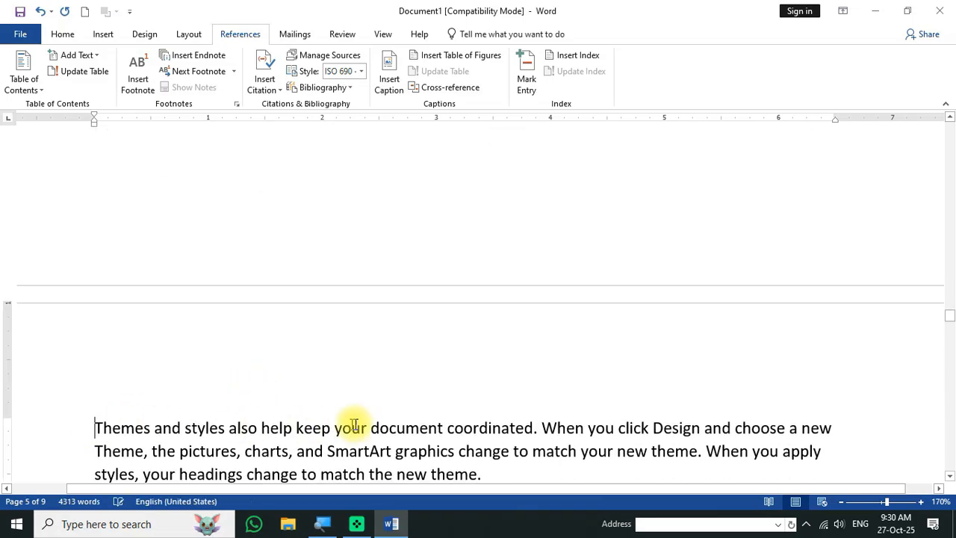
{"action": "key", "text": "Return"}
{"action": "key", "text": "Up"}
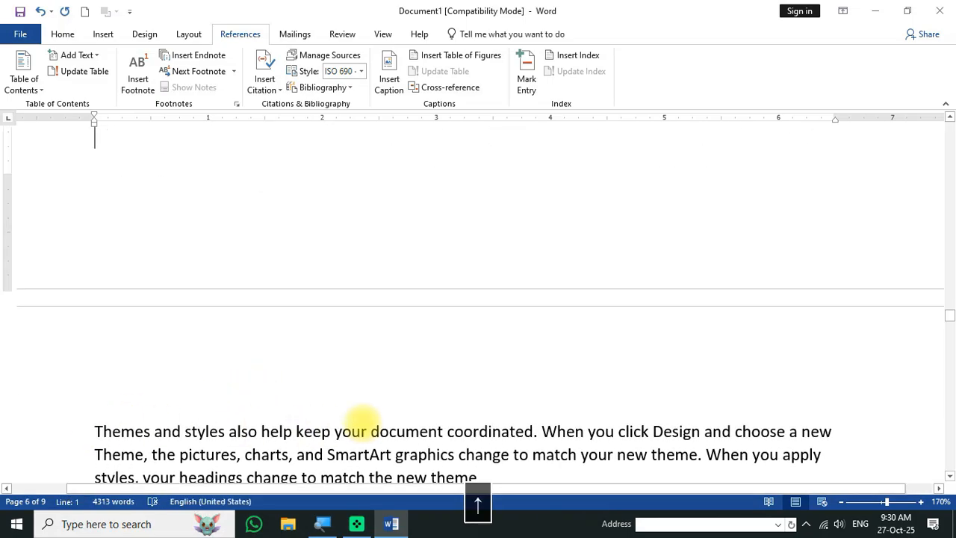
{"action": "type", "text": "L"}
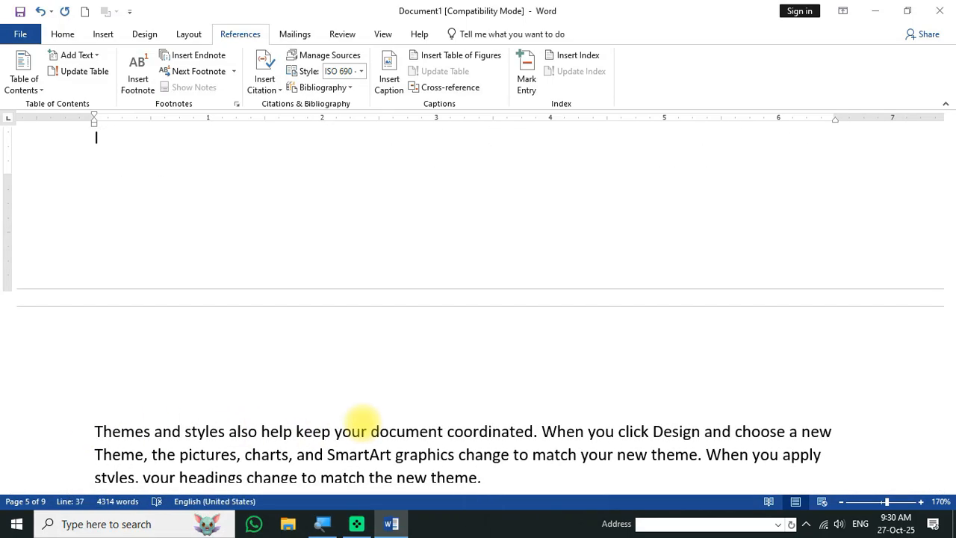
{"action": "key", "text": "BackSpace"}
{"action": "key", "text": "Return"}
{"action": "type", "text": "L"}
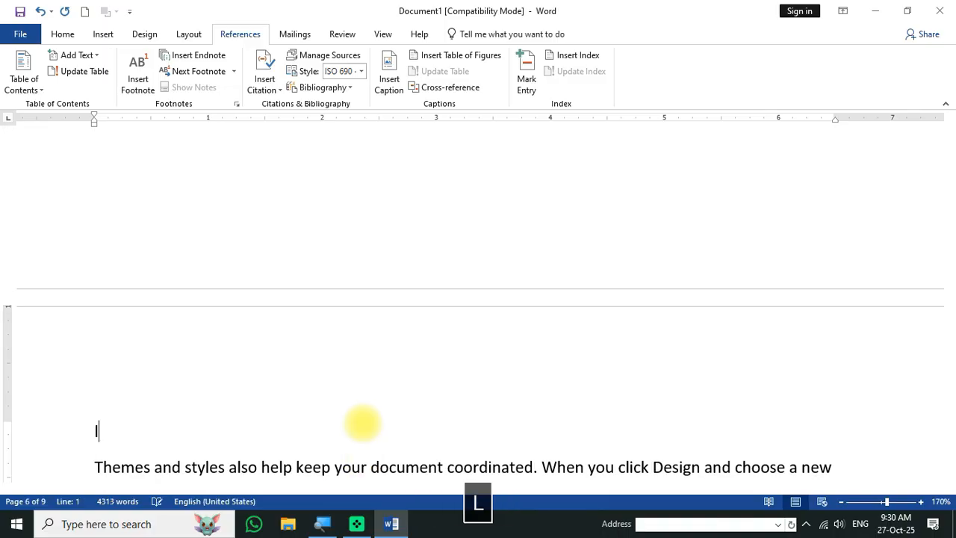
{"action": "type", "text": "esson "}
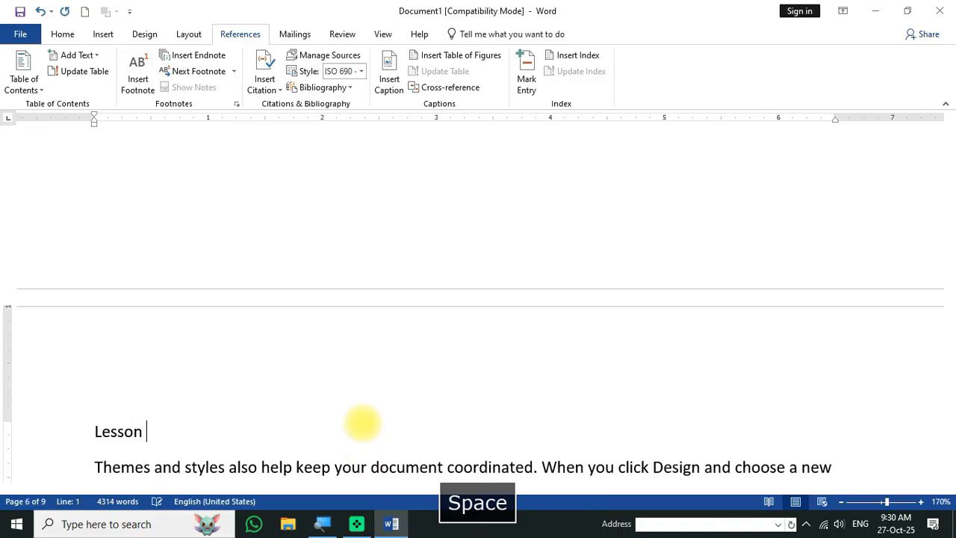
{"action": "type", "text": "3 the deep wa"}
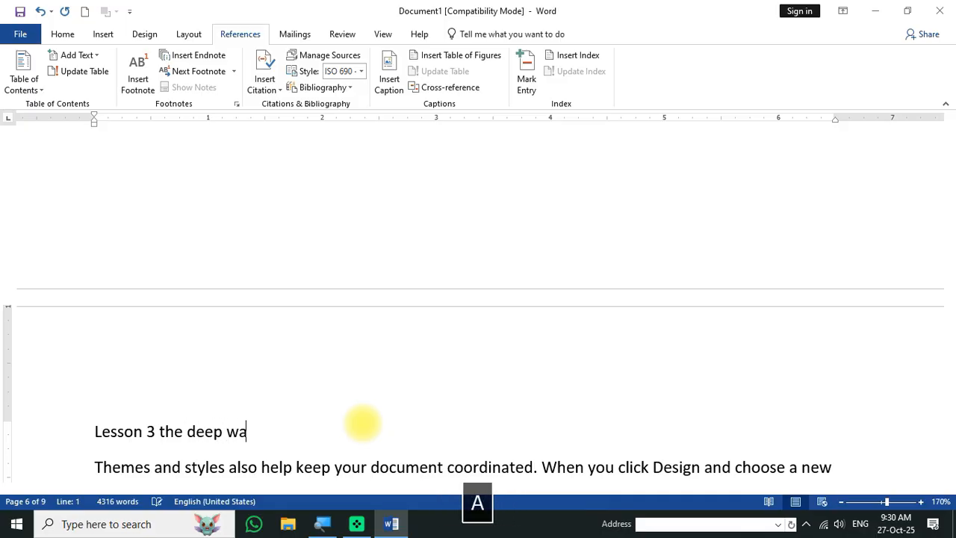
{"action": "type", "text": "ter"}
Step: Add the title line "Lesson 4 the tiger king" above the "To make your document look" paragraph that starts page 8
{"action": "scroll", "coordinate": [100, 422], "scroll_direction": "down", "scroll_amount": 5}
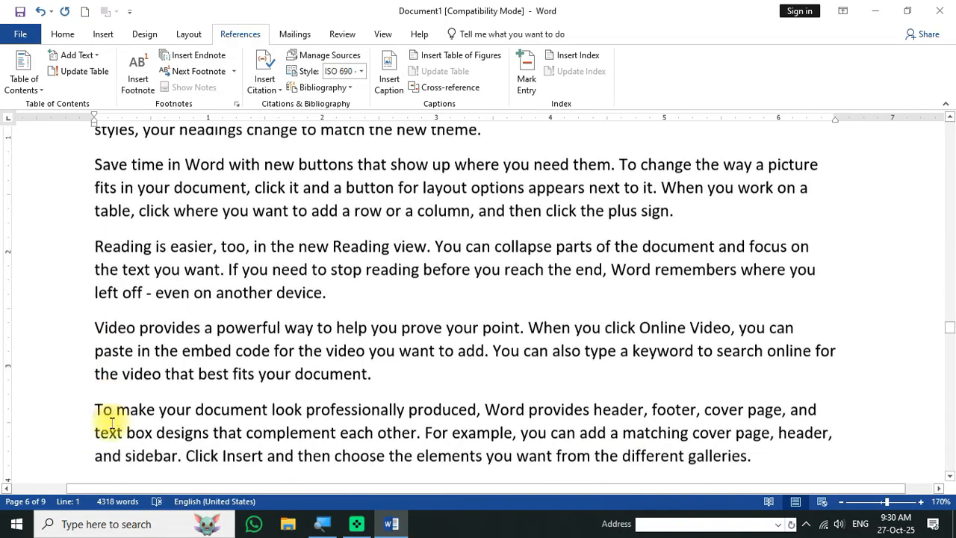
{"action": "scroll", "coordinate": [119, 418], "scroll_direction": "down", "scroll_amount": 15}
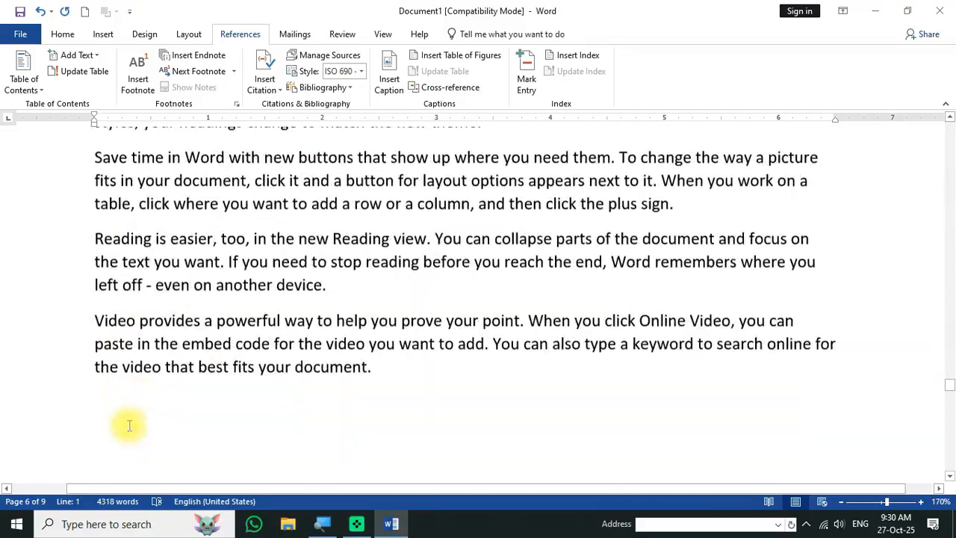
{"action": "left_click", "coordinate": [94, 370]}
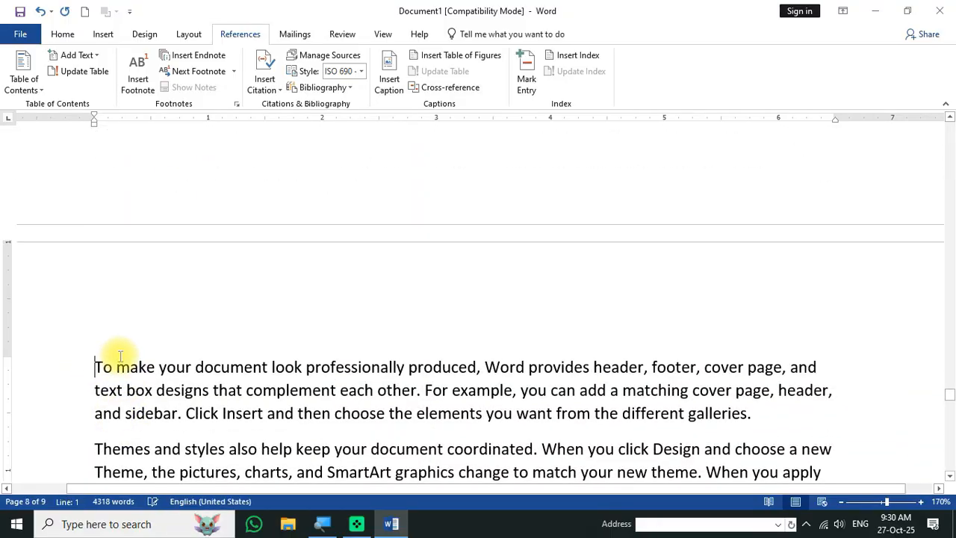
{"action": "key", "text": "Return"}
{"action": "key", "text": "Up"}
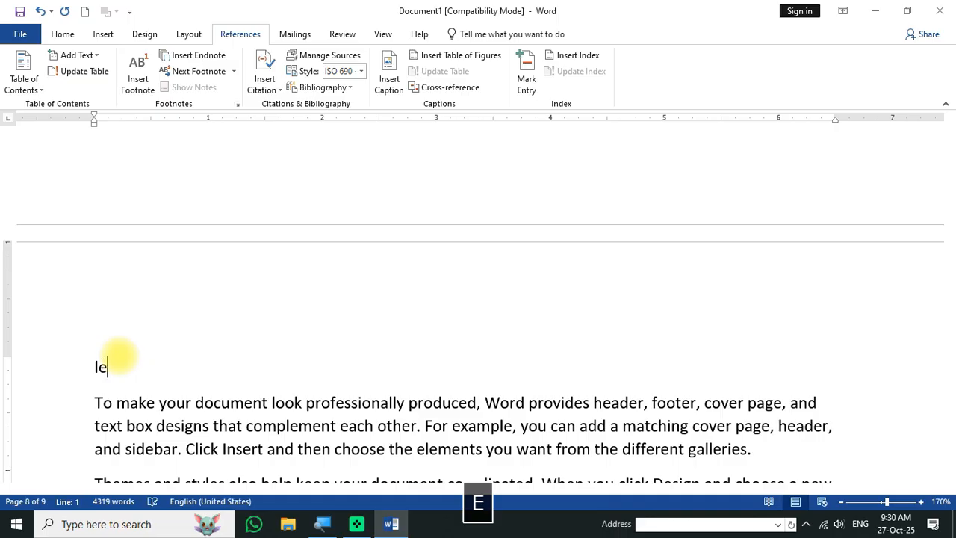
{"action": "type", "text": "lesson 4 "}
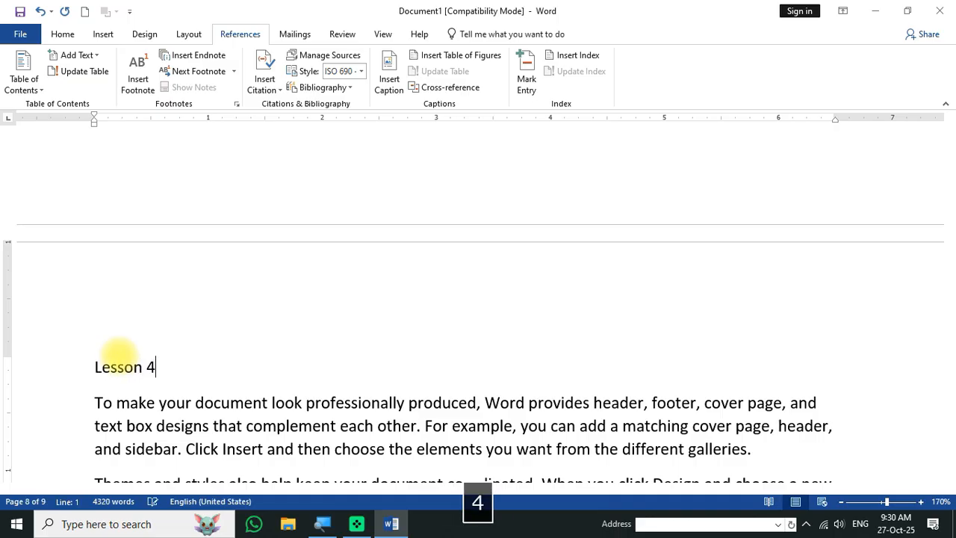
{"action": "type", "text": "th"}
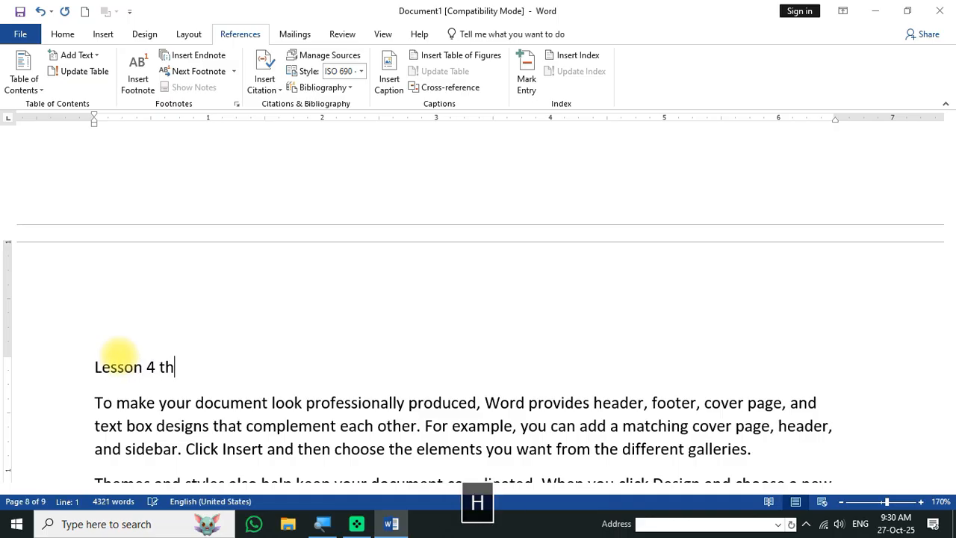
{"action": "type", "text": "e tiger king"}
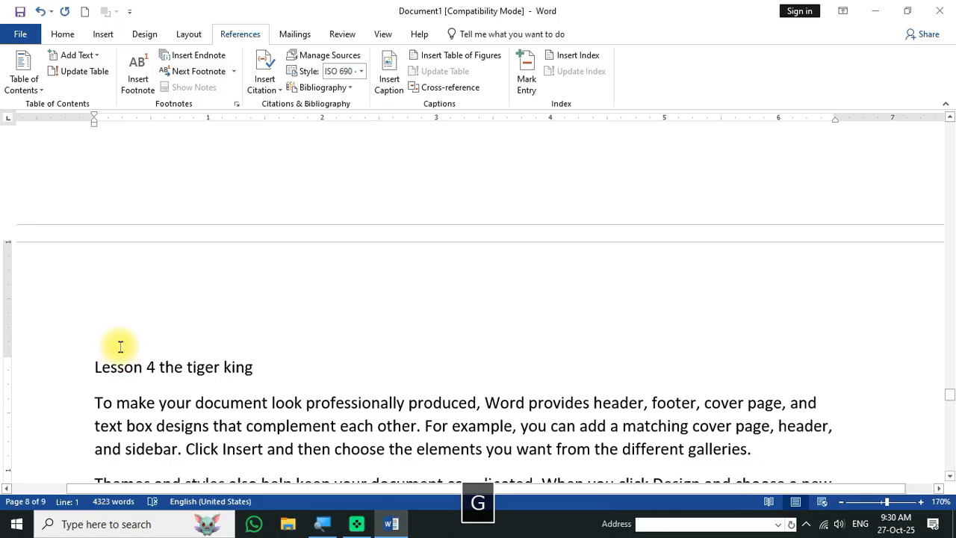
Step: Apply the Heading 1 style to the "Lesson 4 the tiger king" title line on page 8
{"action": "left_click_drag", "start_coordinate": [274, 372], "coordinate": [75, 373]}
{"action": "left_click", "coordinate": [63, 34]}
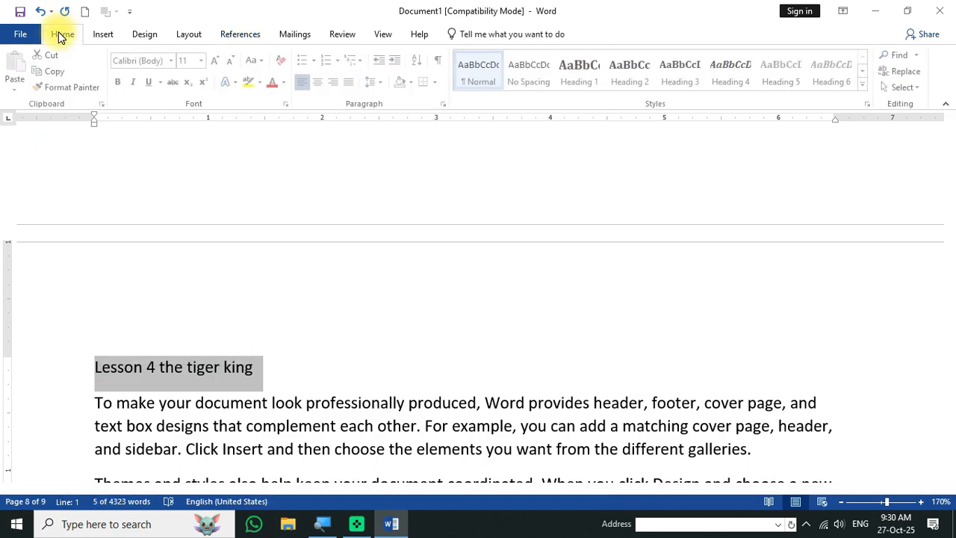
{"action": "left_click", "coordinate": [577, 75]}
{"action": "left_click", "coordinate": [384, 338]}
Step: Apply the Heading 1 style to the "Lesson 3 the deep water" title line on page 6
{"action": "scroll", "coordinate": [377, 321], "scroll_direction": "up", "scroll_amount": 10}
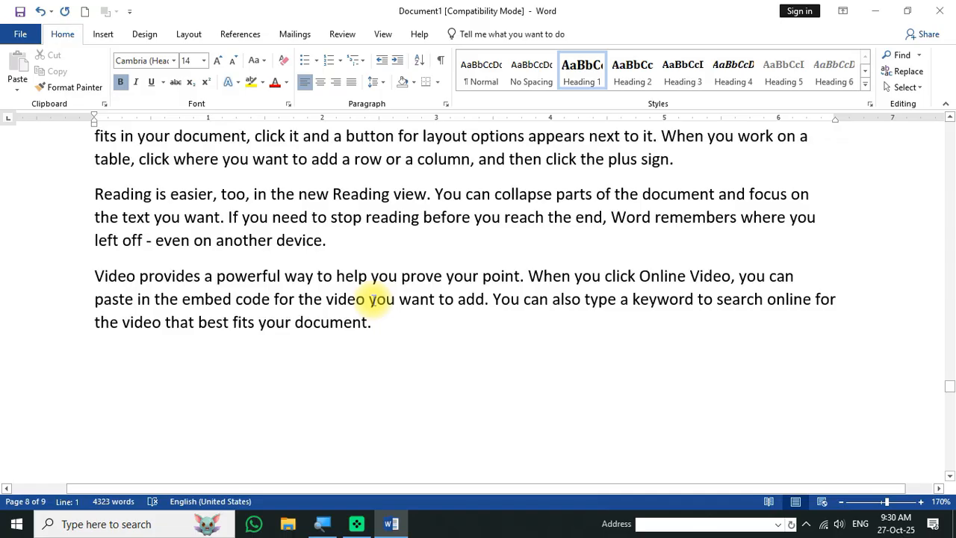
{"action": "scroll", "coordinate": [374, 296], "scroll_direction": "up", "scroll_amount": 7}
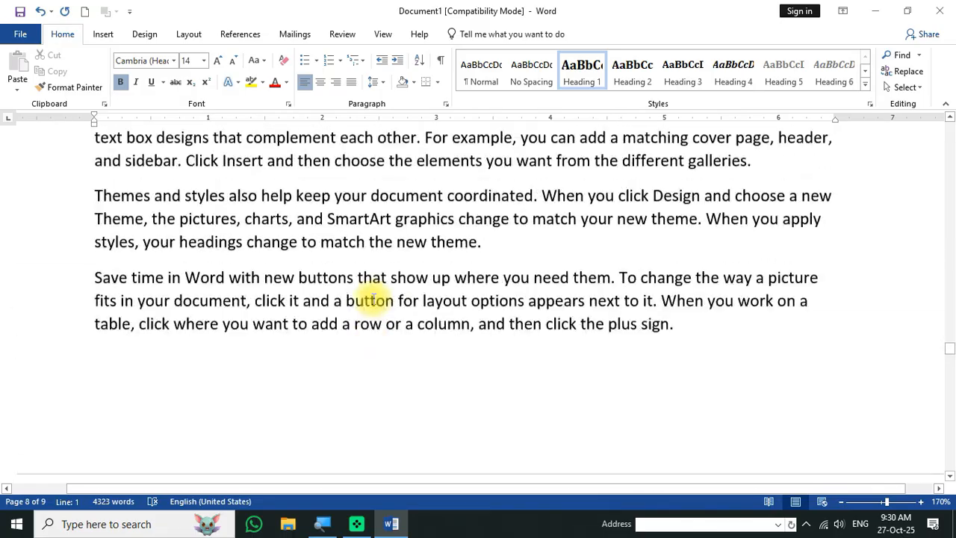
{"action": "scroll", "coordinate": [374, 297], "scroll_direction": "down", "scroll_amount": 5}
{"action": "scroll", "coordinate": [373, 297], "scroll_direction": "up", "scroll_amount": 10}
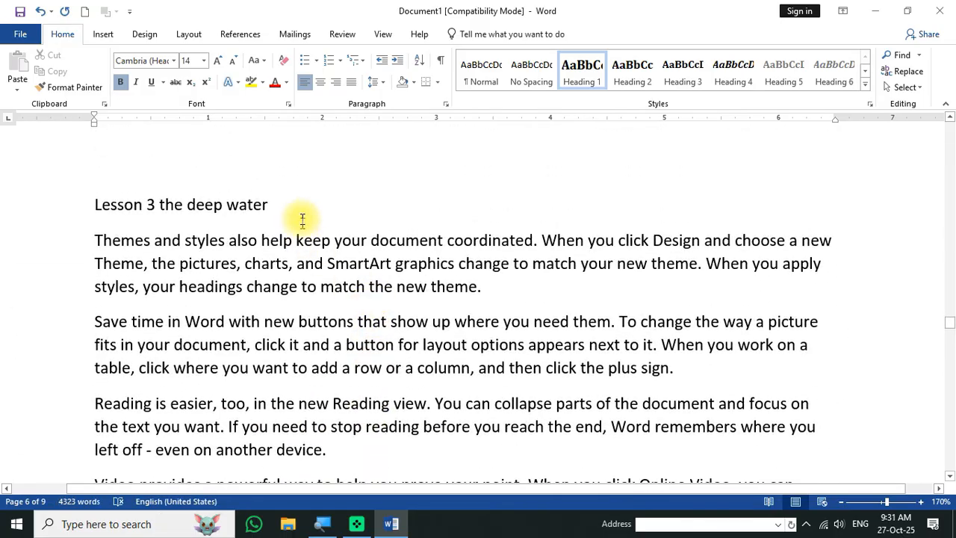
{"action": "left_click", "coordinate": [78, 204]}
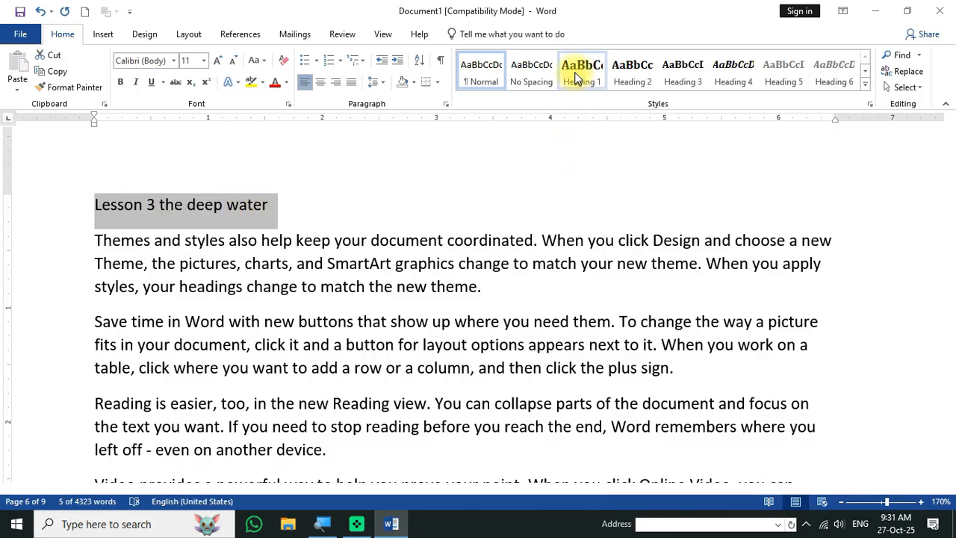
{"action": "left_click", "coordinate": [582, 71]}
{"action": "left_click", "coordinate": [473, 224]}
Step: Apply the Heading 1 style to the "Lesson 2 the last lesson" title line on page 4
{"action": "scroll", "coordinate": [471, 224], "scroll_direction": "up", "scroll_amount": 3}
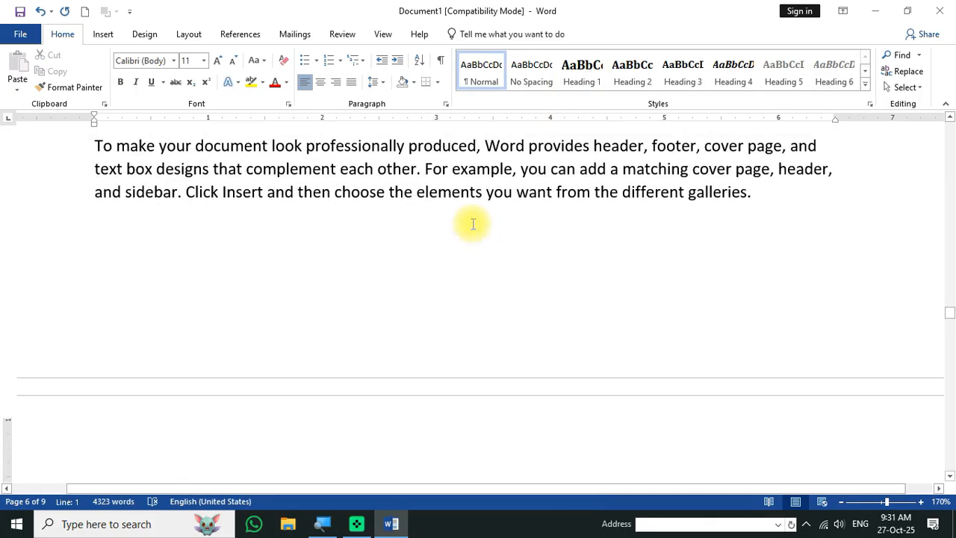
{"action": "scroll", "coordinate": [470, 224], "scroll_direction": "down", "scroll_amount": 8}
{"action": "scroll", "coordinate": [471, 225], "scroll_direction": "down", "scroll_amount": 10}
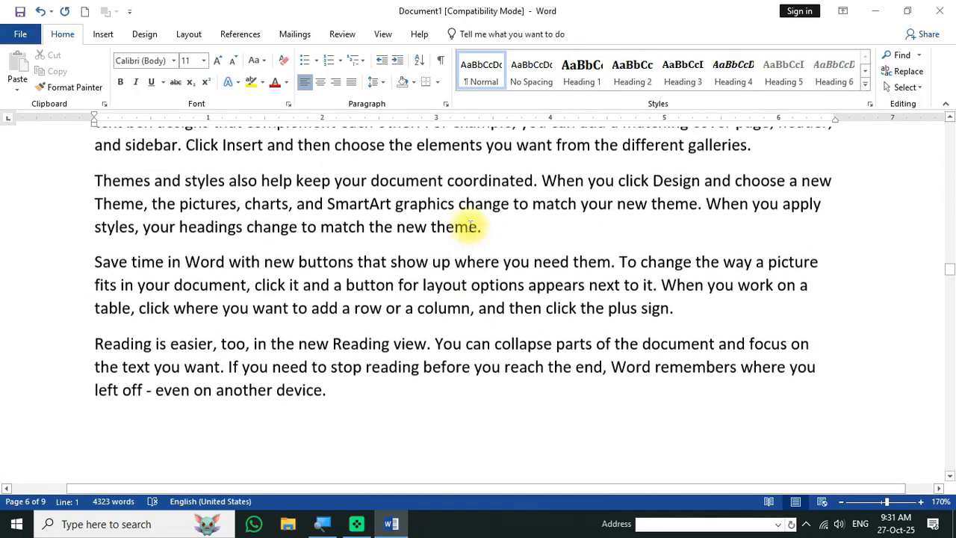
{"action": "scroll", "coordinate": [470, 226], "scroll_direction": "up", "scroll_amount": 1}
{"action": "scroll", "coordinate": [438, 246], "scroll_direction": "up", "scroll_amount": 4}
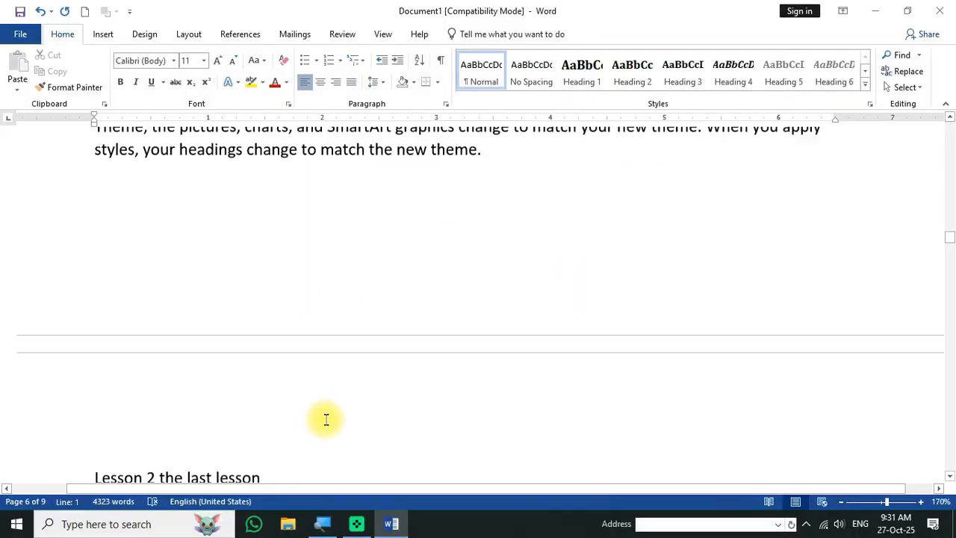
{"action": "scroll", "coordinate": [324, 418], "scroll_direction": "down", "scroll_amount": 2}
{"action": "left_click", "coordinate": [26, 325]}
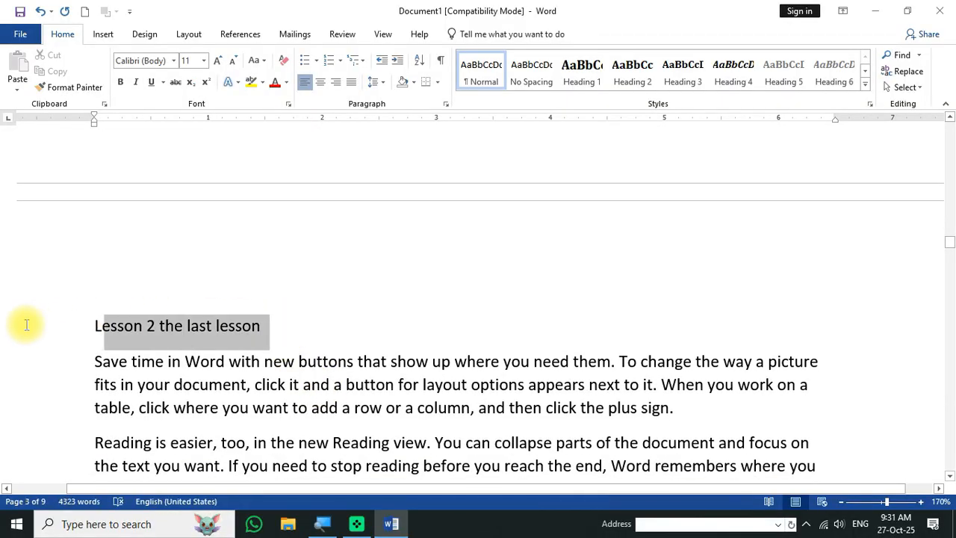
{"action": "left_click", "coordinate": [580, 75]}
{"action": "left_click", "coordinate": [442, 321]}
Step: Apply the Heading 1 style to the "Lesson 1 the rise of india" title line on page 2
{"action": "scroll", "coordinate": [441, 318], "scroll_direction": "up", "scroll_amount": 20}
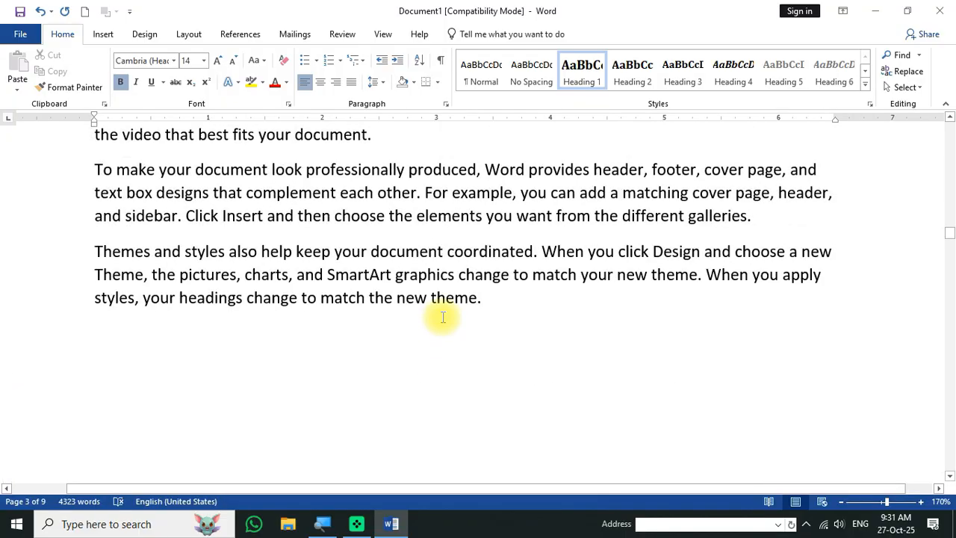
{"action": "scroll", "coordinate": [441, 318], "scroll_direction": "down", "scroll_amount": 15}
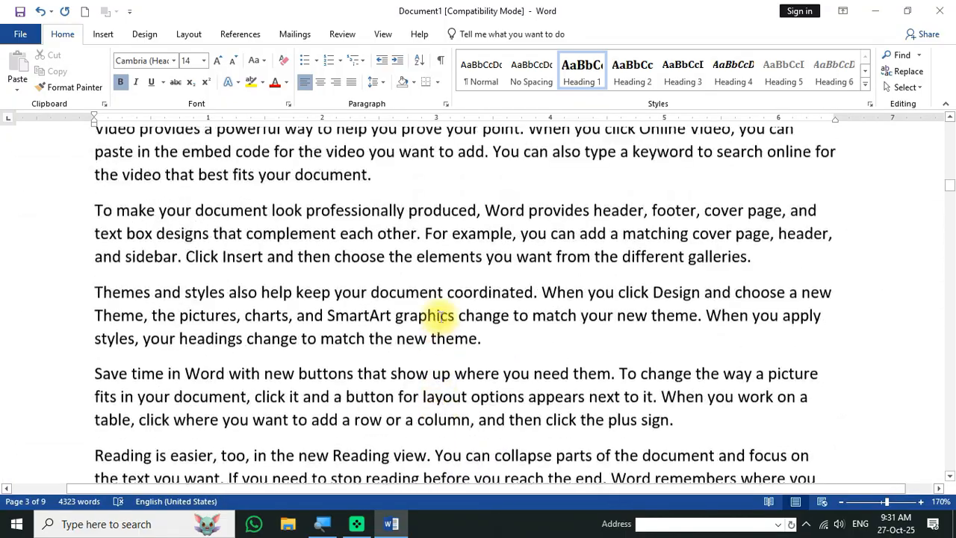
{"action": "scroll", "coordinate": [330, 363], "scroll_direction": "up", "scroll_amount": 20}
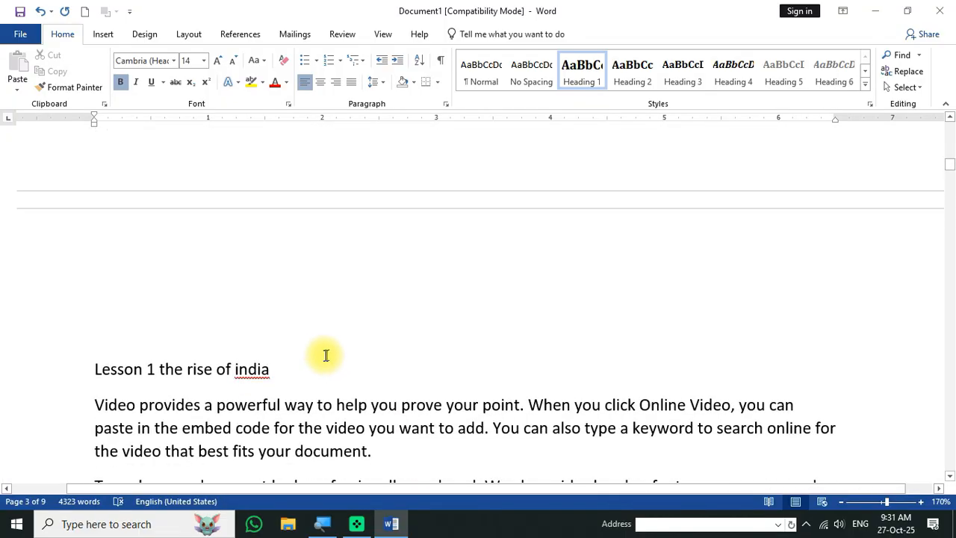
{"action": "left_click", "coordinate": [27, 391]}
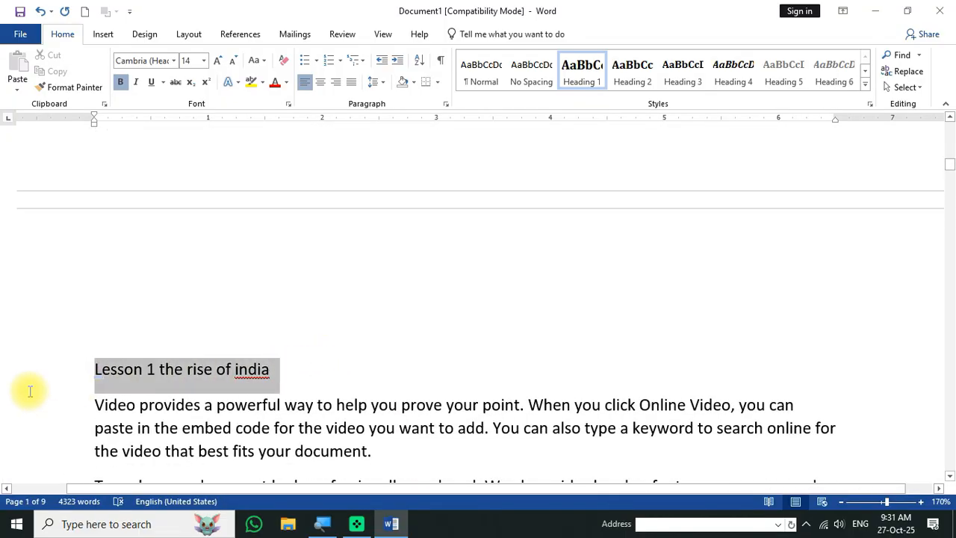
{"action": "left_click", "coordinate": [583, 75]}
{"action": "left_click", "coordinate": [470, 364]}
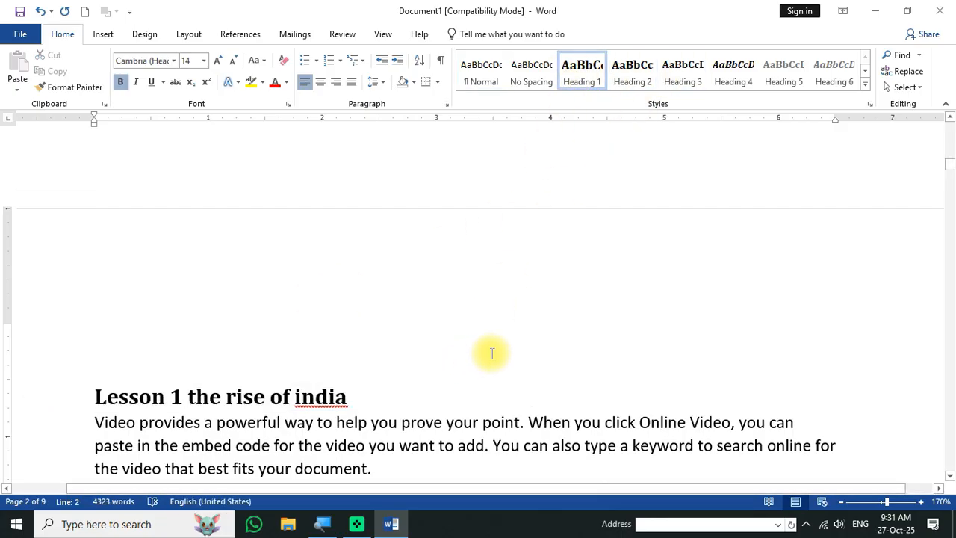
Step: Insert a table of contents on the blank first page using the built-in Automatic Table 1 layout
{"action": "scroll", "coordinate": [505, 369], "scroll_direction": "up", "scroll_amount": 3}
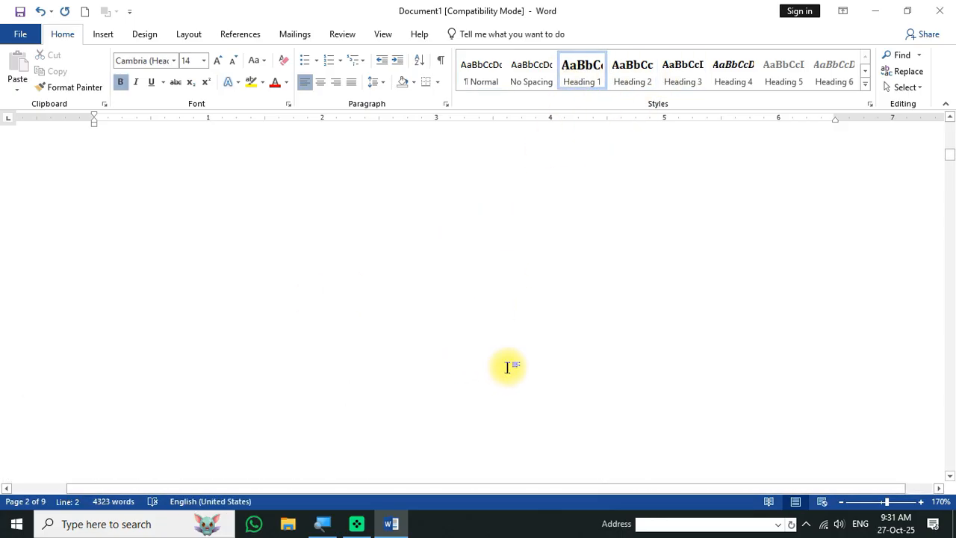
{"action": "scroll", "coordinate": [509, 355], "scroll_direction": "up", "scroll_amount": 1}
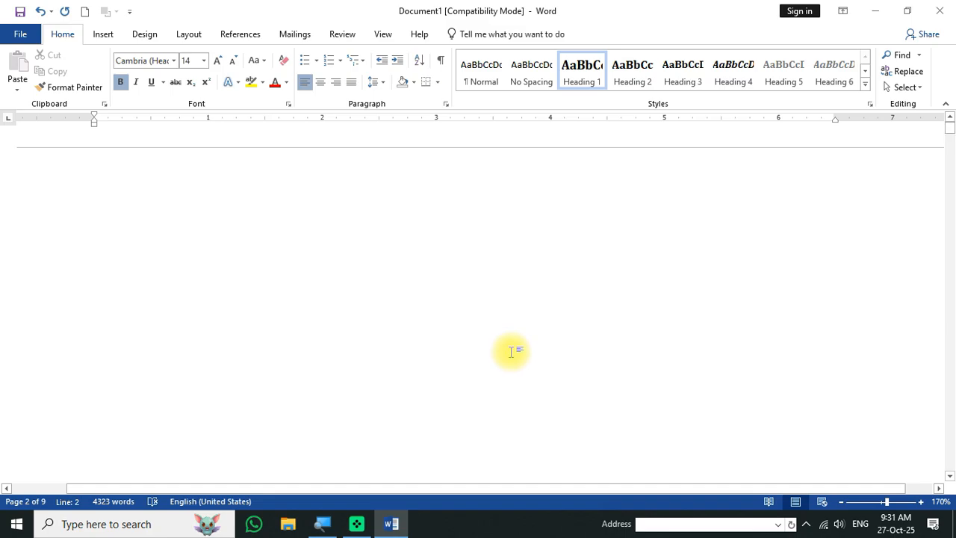
{"action": "left_click", "coordinate": [156, 267]}
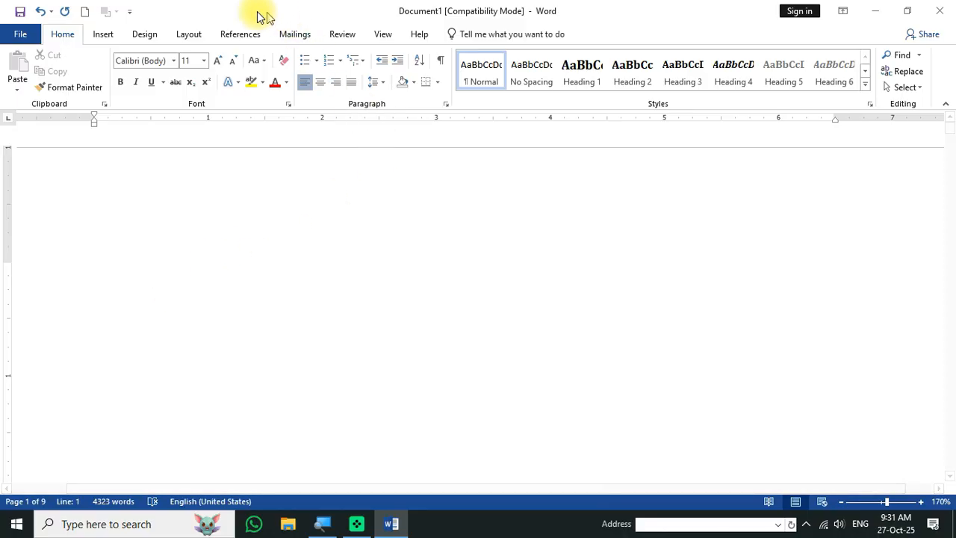
{"action": "left_click", "coordinate": [242, 34]}
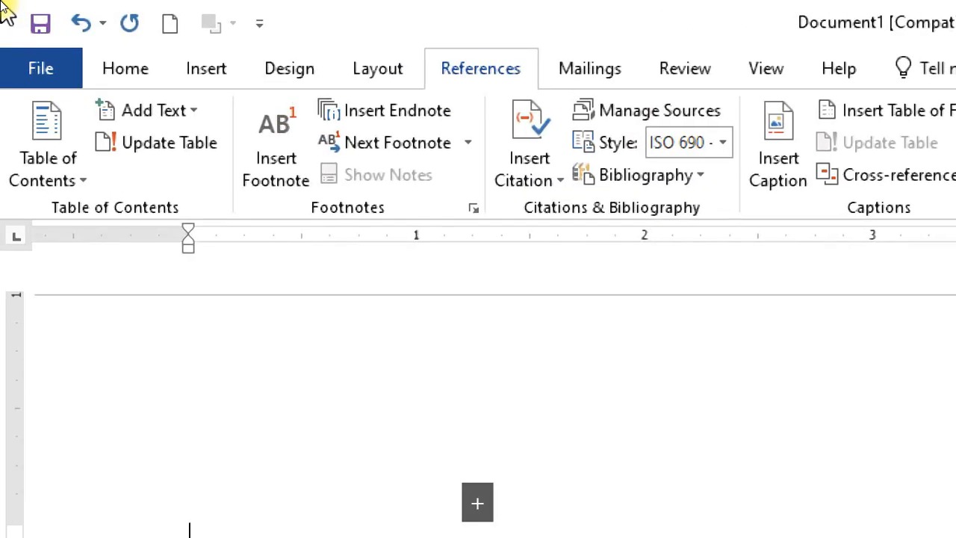
{"action": "left_click", "coordinate": [46, 179]}
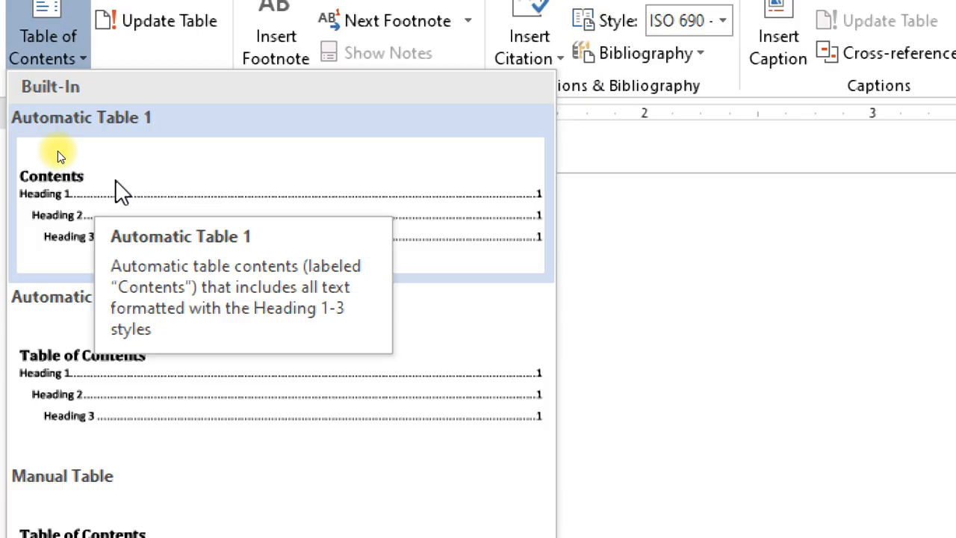
{"action": "left_click", "coordinate": [120, 193]}
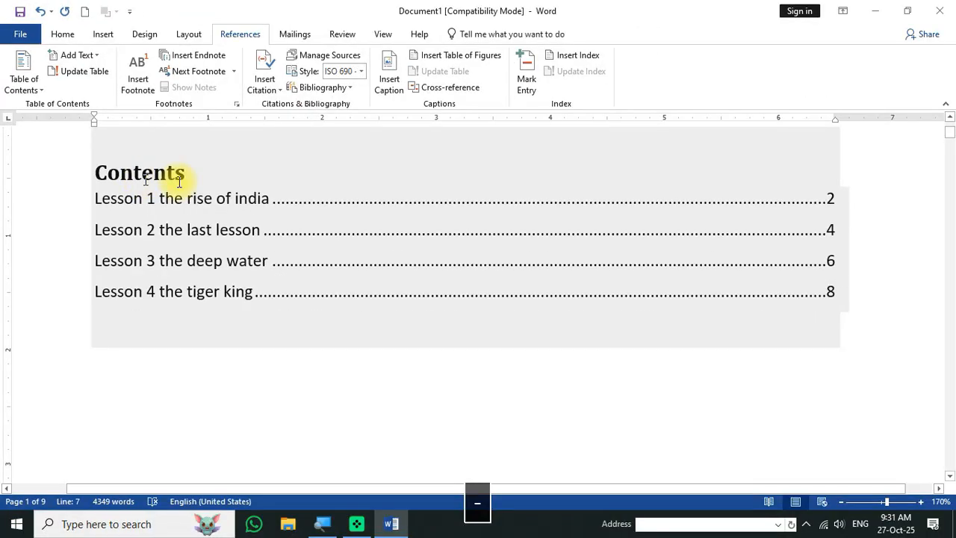
Step: Examine the lesson titles and page numbers in the table of contents on the first page
{"action": "left_click", "coordinate": [356, 360]}
{"action": "scroll", "coordinate": [418, 395], "scroll_direction": "up", "scroll_amount": 6}
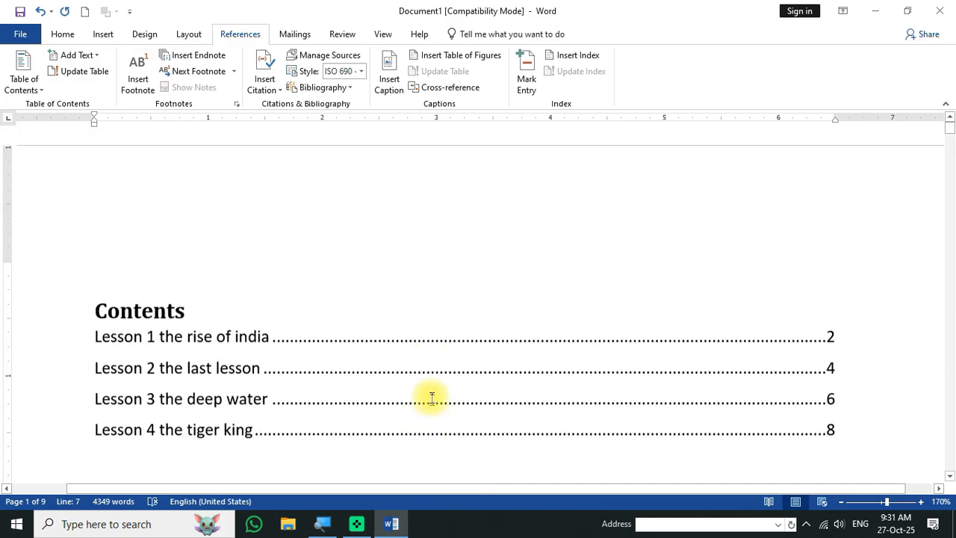
{"action": "scroll", "coordinate": [432, 398], "scroll_direction": "down", "scroll_amount": 1}
{"action": "left_click", "coordinate": [214, 263]}
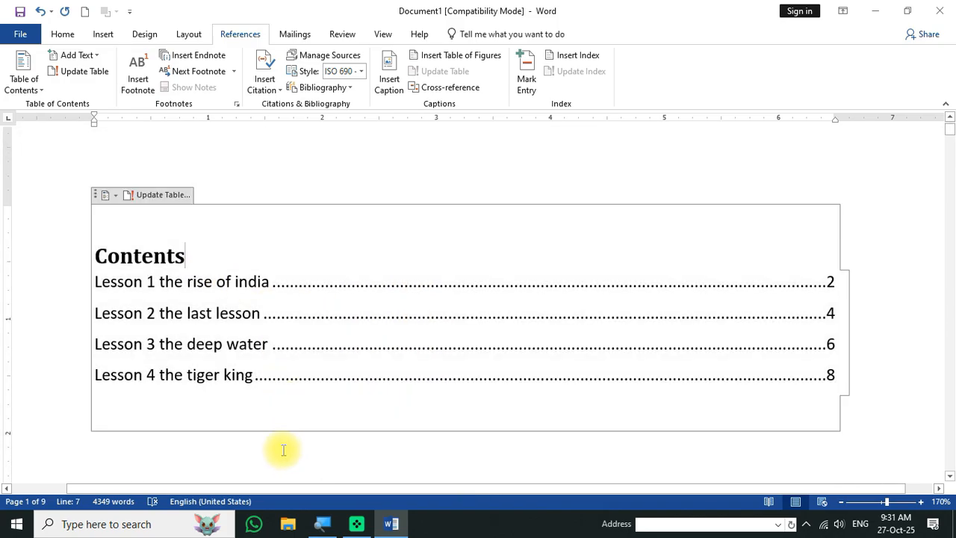
{"action": "scroll", "coordinate": [273, 371], "scroll_direction": "down", "scroll_amount": 2}
{"action": "left_click", "coordinate": [318, 415]}
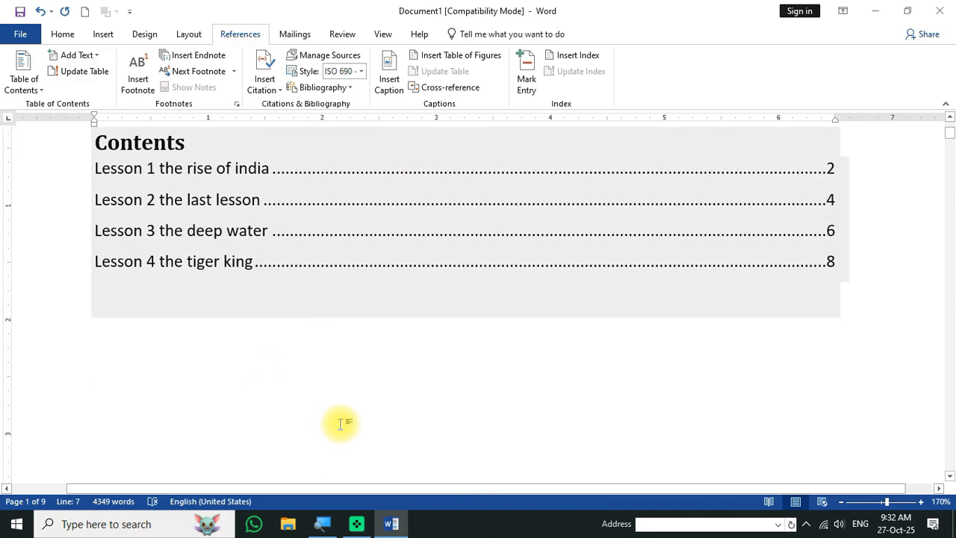
{"action": "scroll", "coordinate": [341, 424], "scroll_direction": "up", "scroll_amount": 3}
{"action": "scroll", "coordinate": [331, 359], "scroll_direction": "down", "scroll_amount": 8}
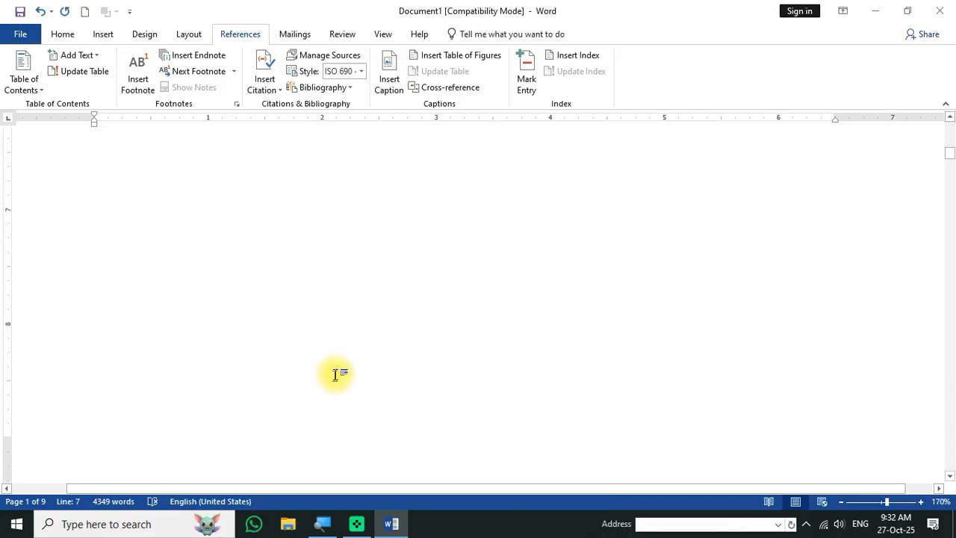
{"action": "scroll", "coordinate": [335, 374], "scroll_direction": "down", "scroll_amount": 5}
{"action": "scroll", "coordinate": [339, 372], "scroll_direction": "up", "scroll_amount": 6}
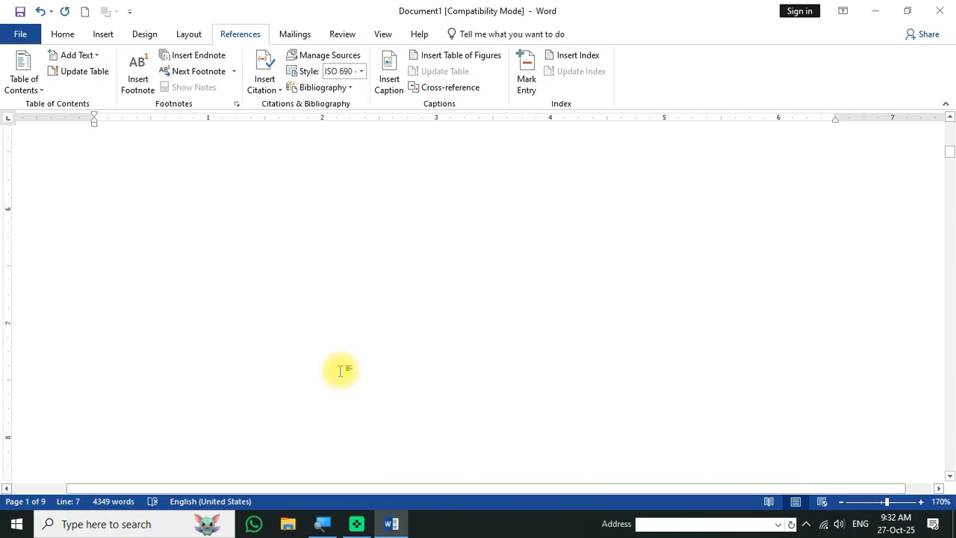
{"action": "scroll", "coordinate": [340, 368], "scroll_direction": "up", "scroll_amount": 3}
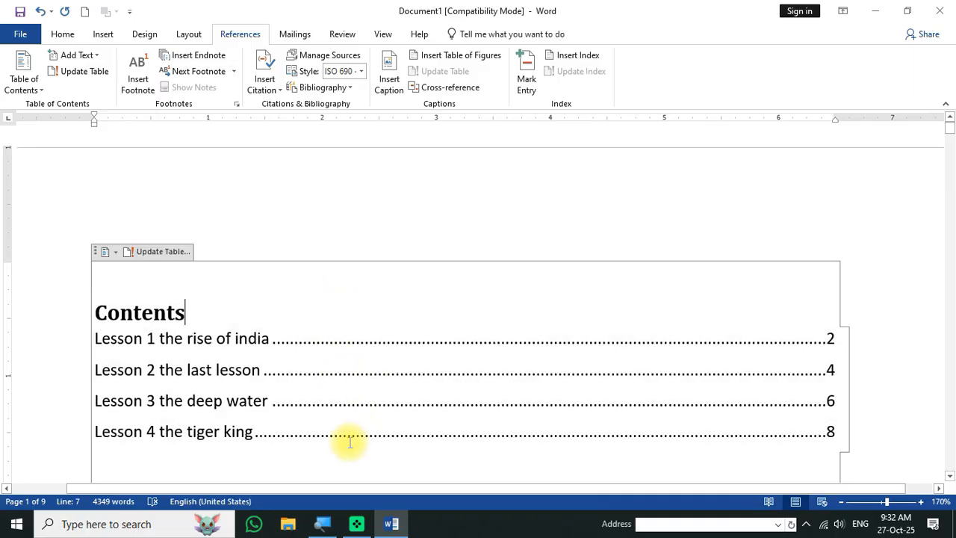
{"action": "scroll", "coordinate": [348, 440], "scroll_direction": "down", "scroll_amount": 2}
{"action": "left_click", "coordinate": [404, 435]}
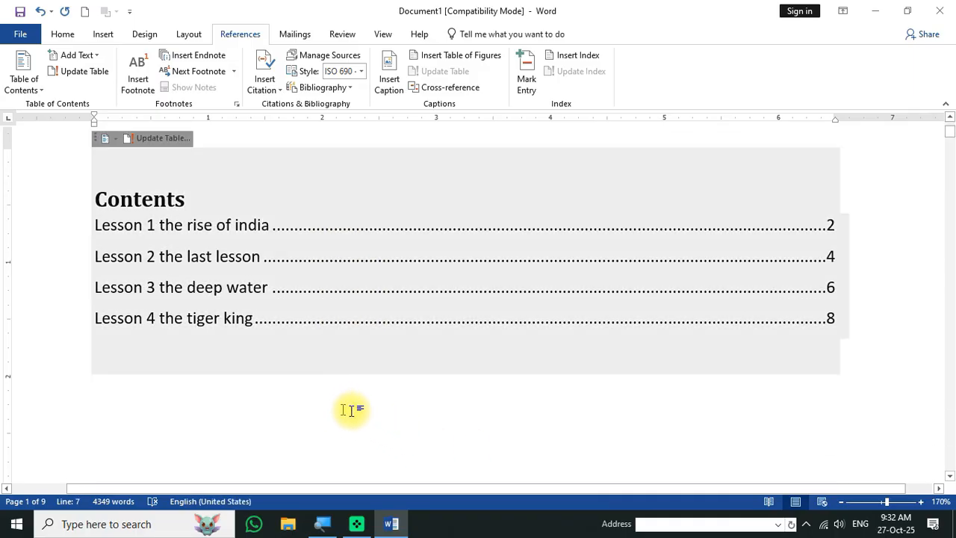
{"action": "left_click", "coordinate": [331, 177]}
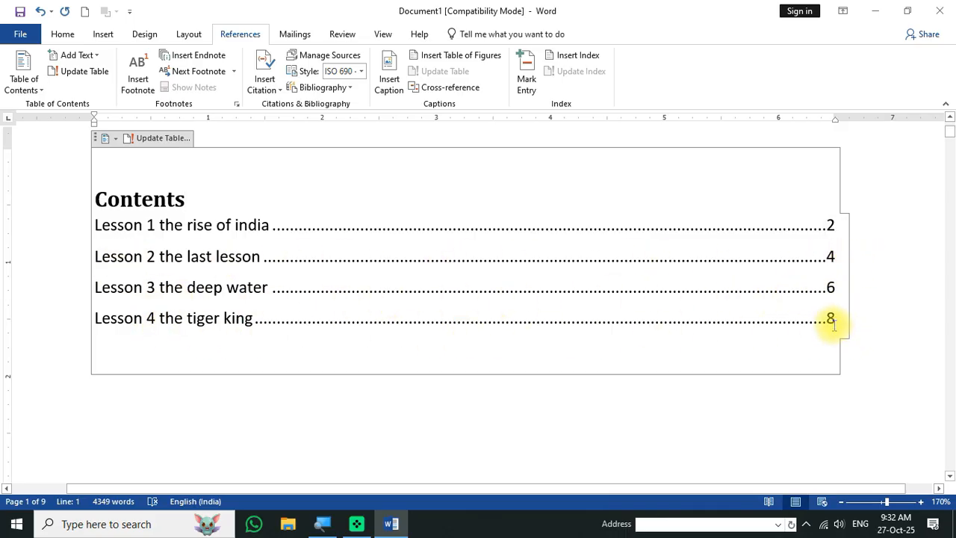
{"action": "left_click", "coordinate": [554, 413]}
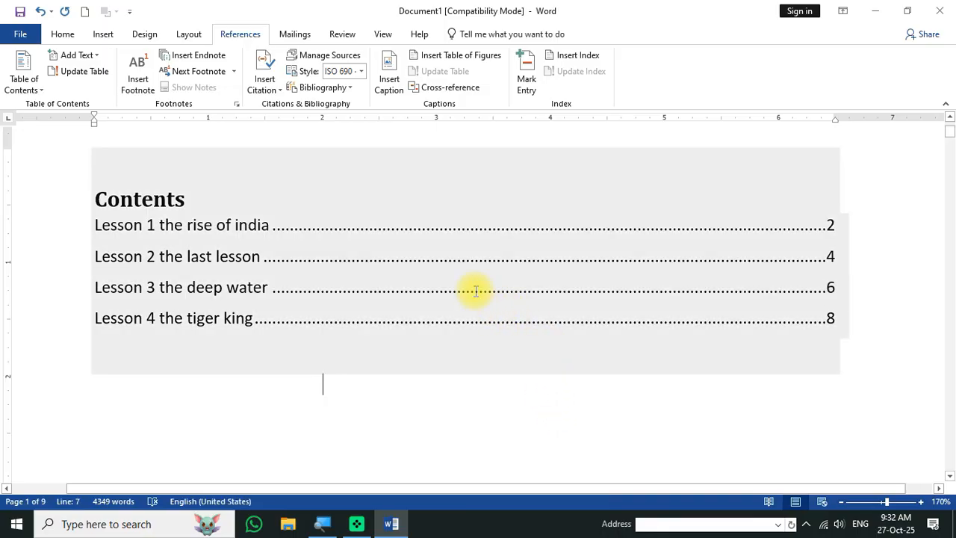
{"action": "left_click", "coordinate": [400, 200]}
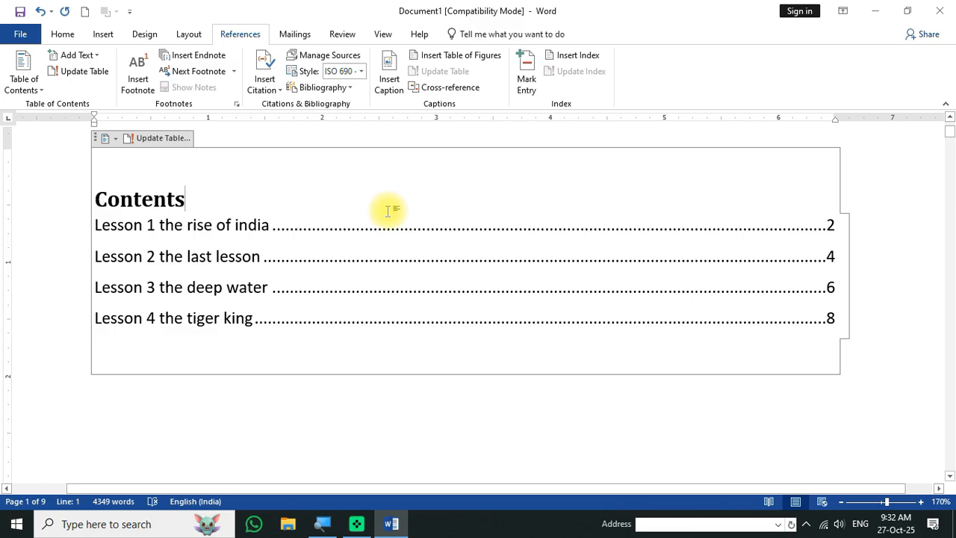
Step: Test the table of contents links by jumping to Lesson 1, returning to the contents, and jumping to Lesson 4
{"action": "left_click", "coordinate": [122, 230], "text": "ctrl"}
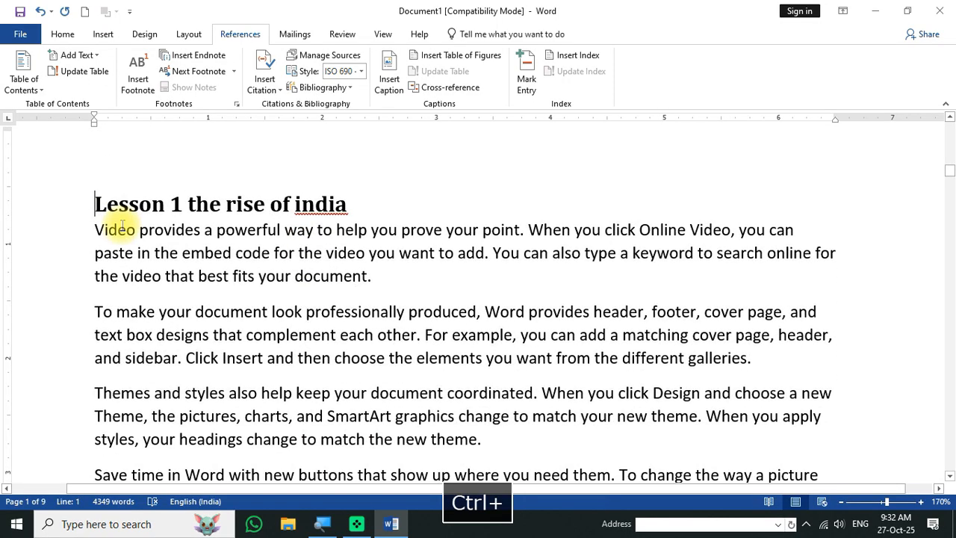
{"action": "scroll", "coordinate": [122, 225], "scroll_direction": "up", "scroll_amount": 3}
{"action": "scroll", "coordinate": [122, 225], "scroll_direction": "up", "scroll_amount": 3}
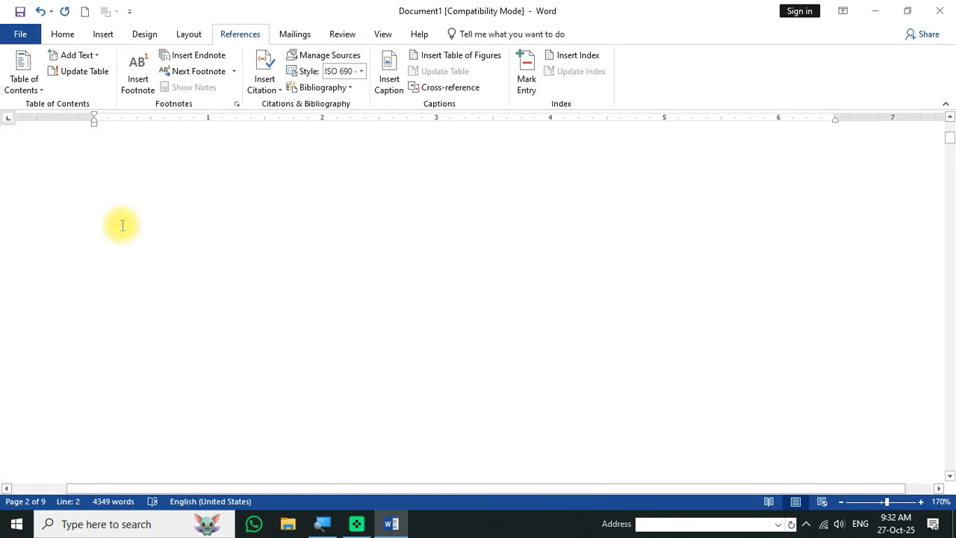
{"action": "scroll", "coordinate": [122, 225], "scroll_direction": "up", "scroll_amount": 3}
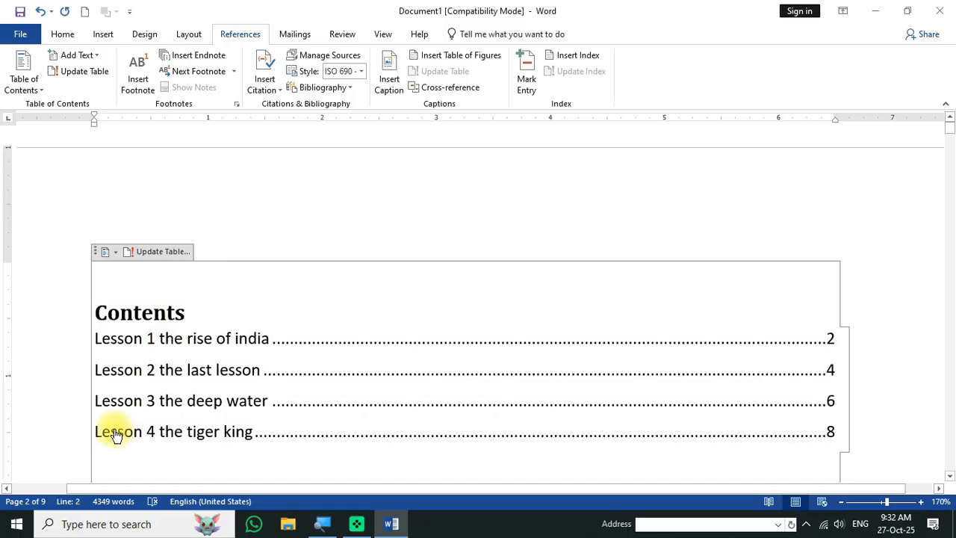
{"action": "left_click", "coordinate": [119, 432], "text": "ctrl"}
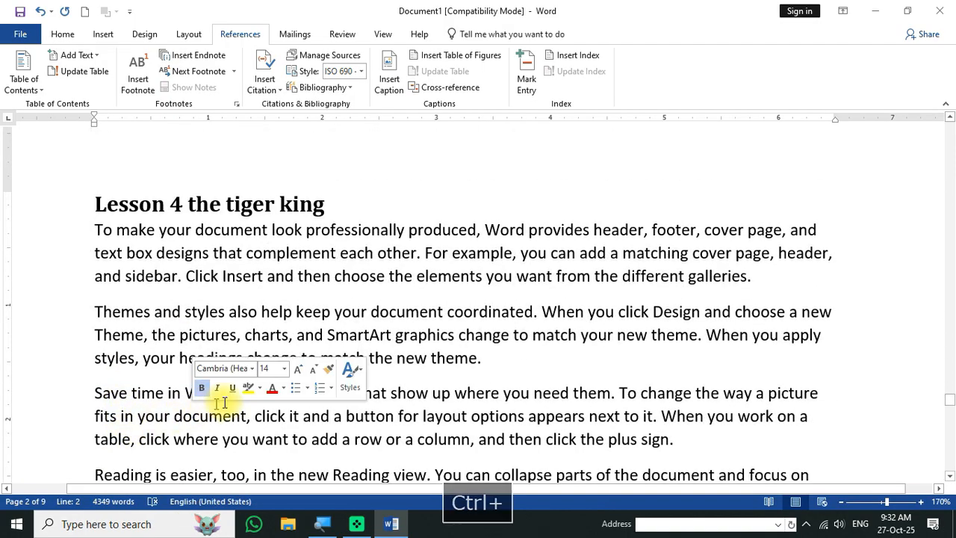
{"action": "left_click", "coordinate": [367, 235]}
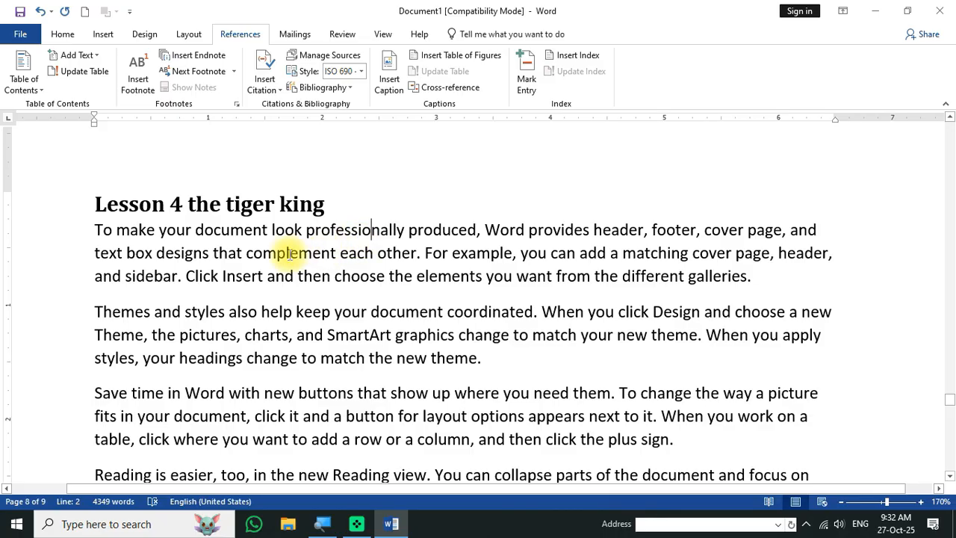
Step: Split "To make" off Lesson 4's first paragraph onto its own line and mark it as Level 1 contents text
{"action": "left_click", "coordinate": [155, 230]}
{"action": "key", "text": "Return"}
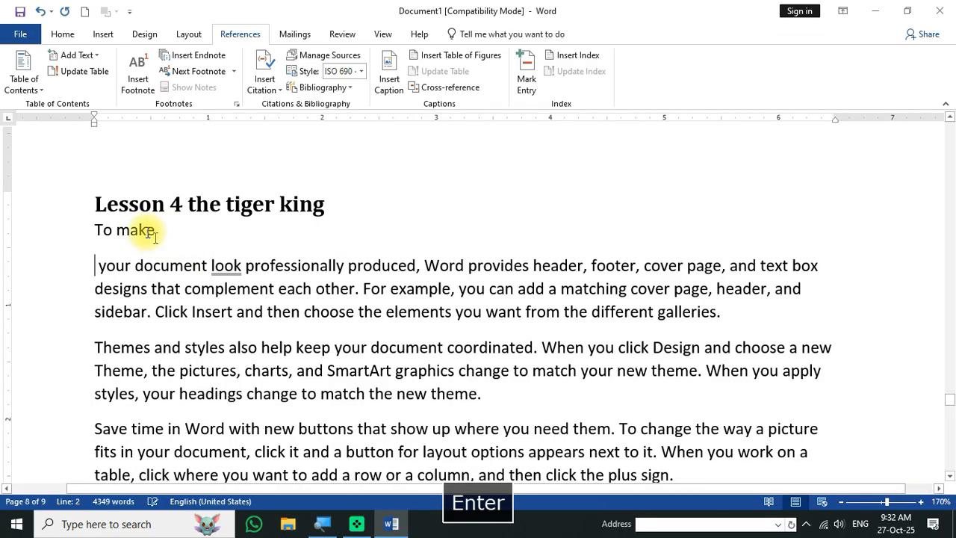
{"action": "left_click_drag", "start_coordinate": [165, 229], "coordinate": [87, 233]}
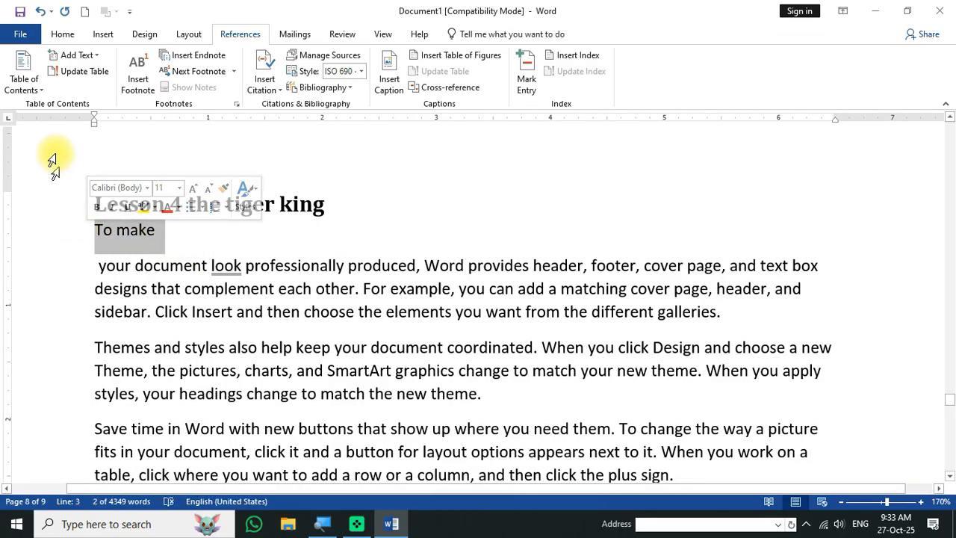
{"action": "left_click", "coordinate": [75, 56]}
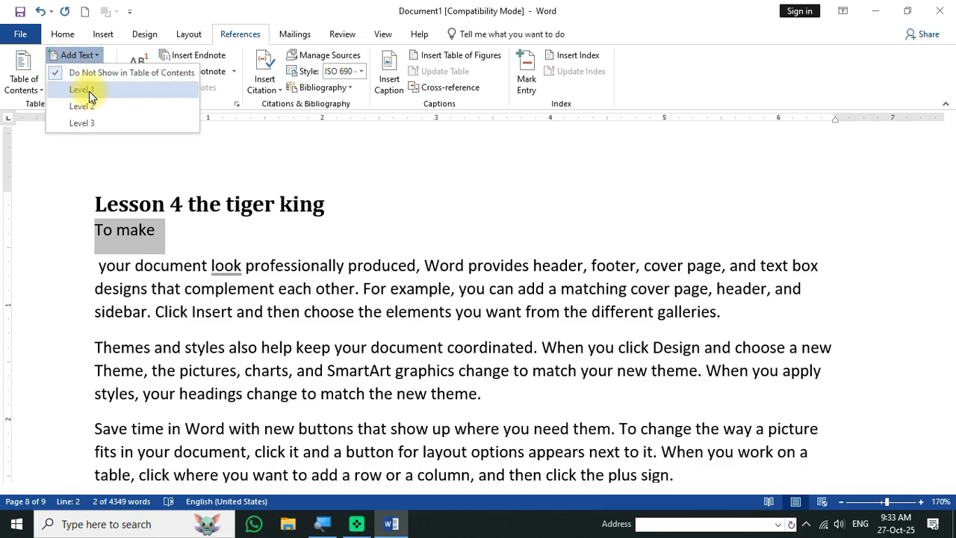
{"action": "left_click", "coordinate": [89, 92]}
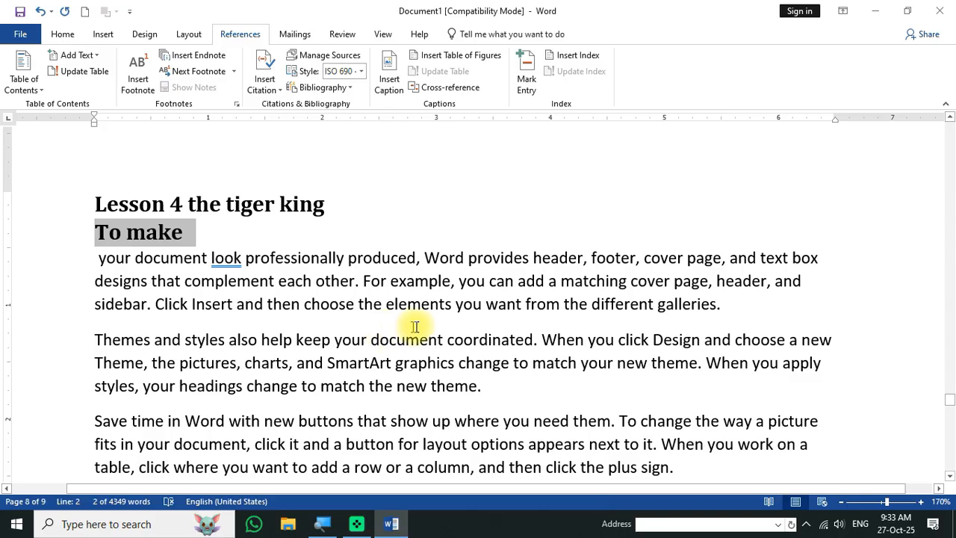
Step: Put "different galleries." in Lesson 4 on its own line and mark it as Level 2 contents text
{"action": "left_click", "coordinate": [597, 304]}
{"action": "key", "text": "Return"}
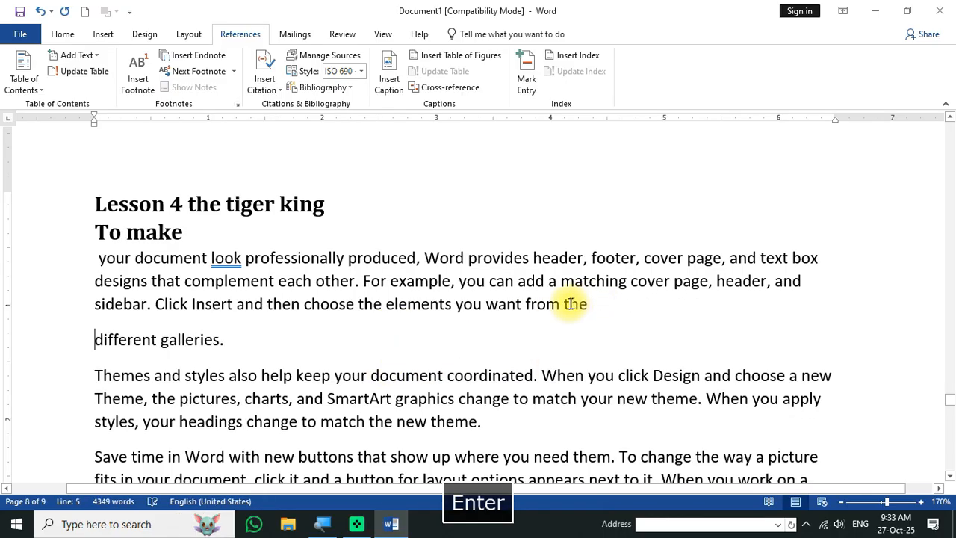
{"action": "left_click_drag", "start_coordinate": [227, 341], "coordinate": [90, 340]}
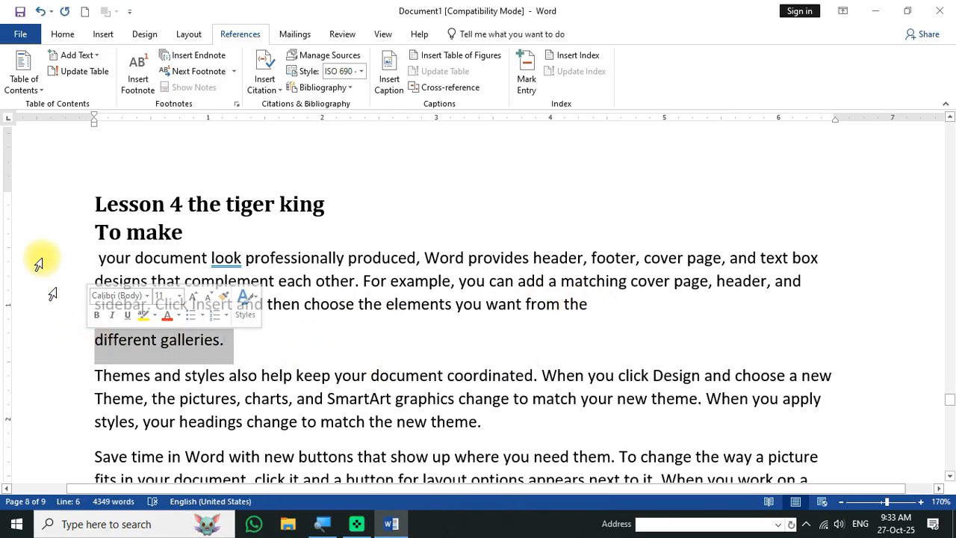
{"action": "left_click", "coordinate": [72, 56]}
{"action": "left_click", "coordinate": [87, 109]}
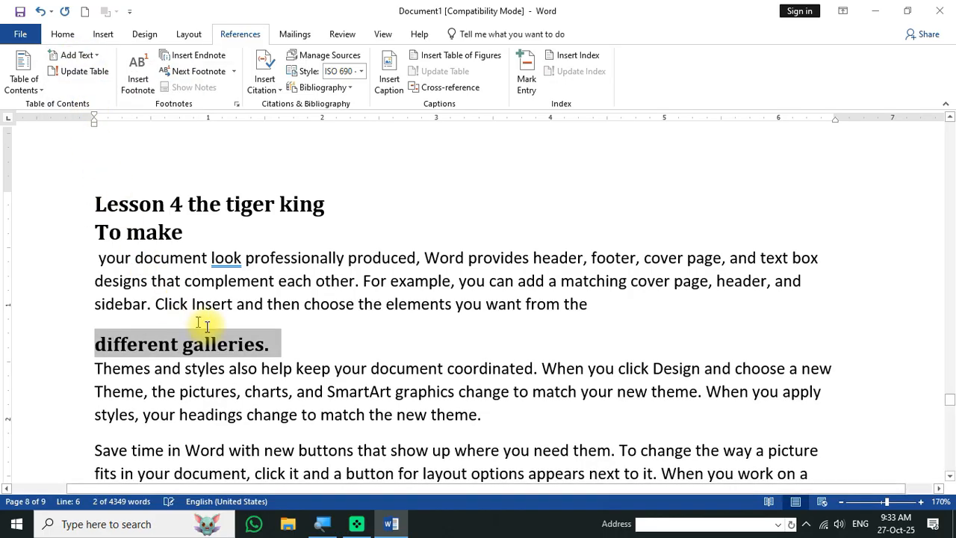
Step: Put "new theme." in Lesson 4 on its own line and mark it as Level 3 contents text
{"action": "left_click", "coordinate": [399, 418]}
{"action": "key", "text": "Return"}
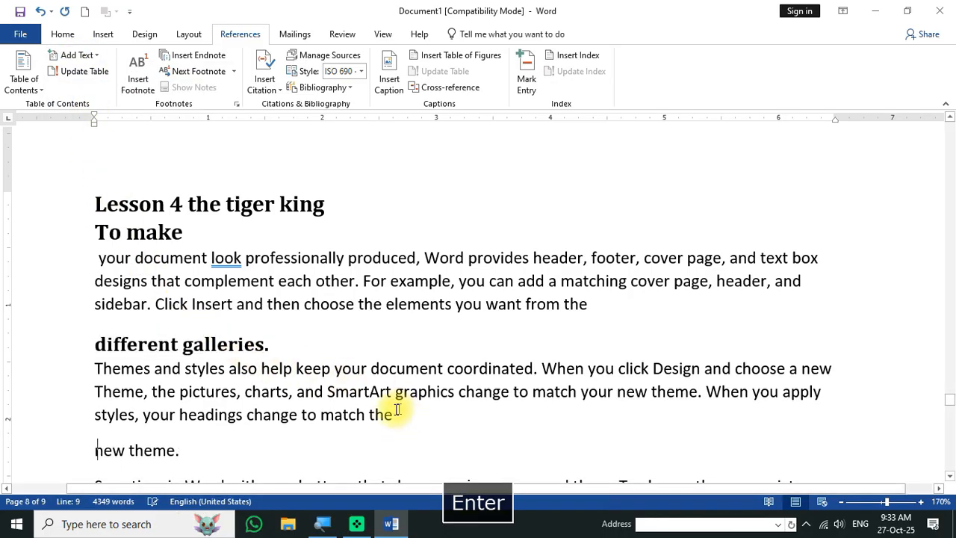
{"action": "left_click_drag", "start_coordinate": [250, 446], "coordinate": [31, 440]}
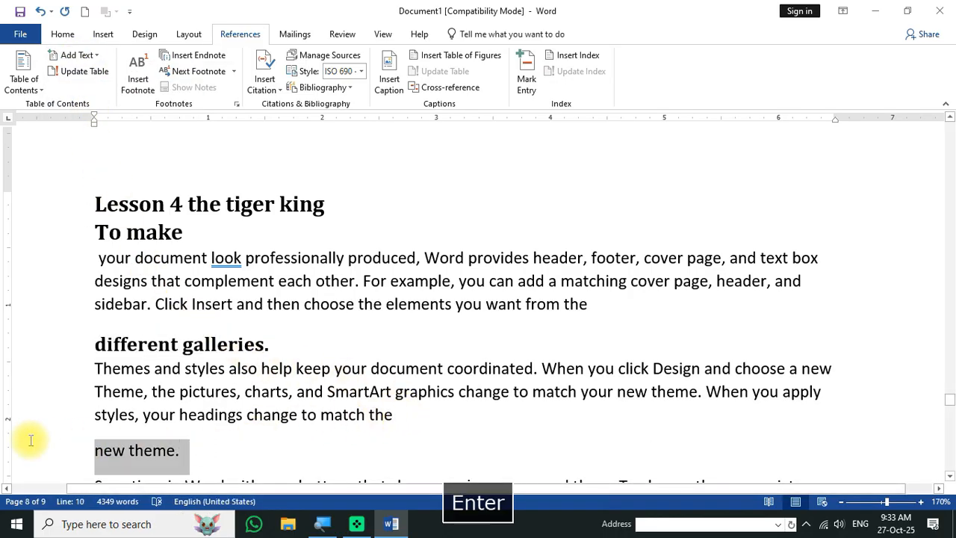
{"action": "left_click", "coordinate": [72, 57]}
{"action": "left_click", "coordinate": [84, 127]}
{"action": "left_click", "coordinate": [190, 278]}
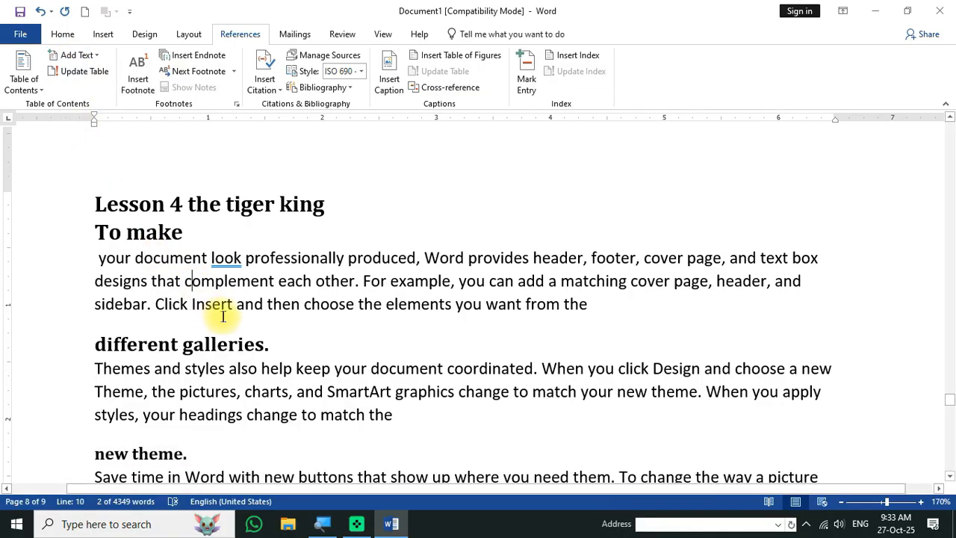
Step: Split "Save time" off Lesson 2's first paragraph on page 4 and mark it as Level 3 contents text
{"action": "scroll", "coordinate": [224, 314], "scroll_direction": "up", "scroll_amount": 7}
{"action": "scroll", "coordinate": [396, 284], "scroll_direction": "up", "scroll_amount": 15}
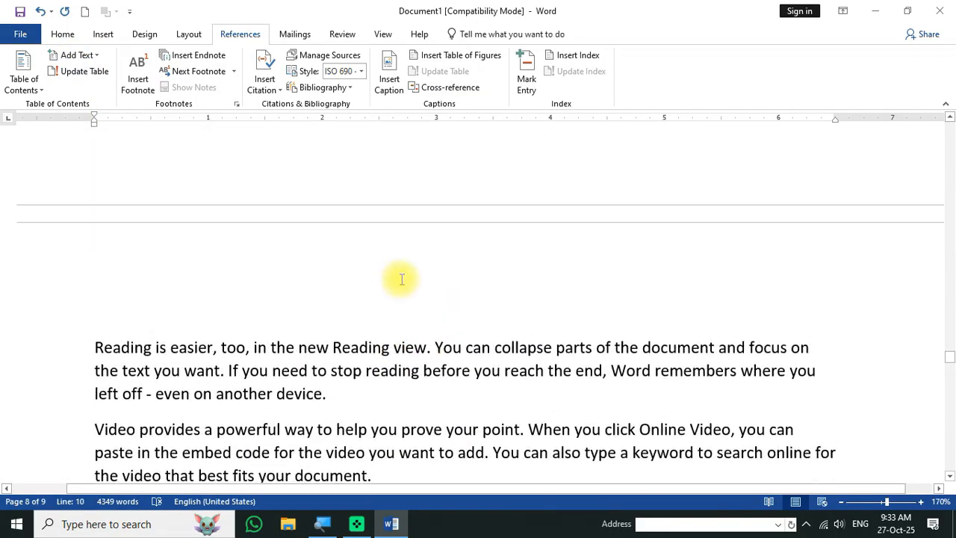
{"action": "scroll", "coordinate": [404, 277], "scroll_direction": "up", "scroll_amount": 20}
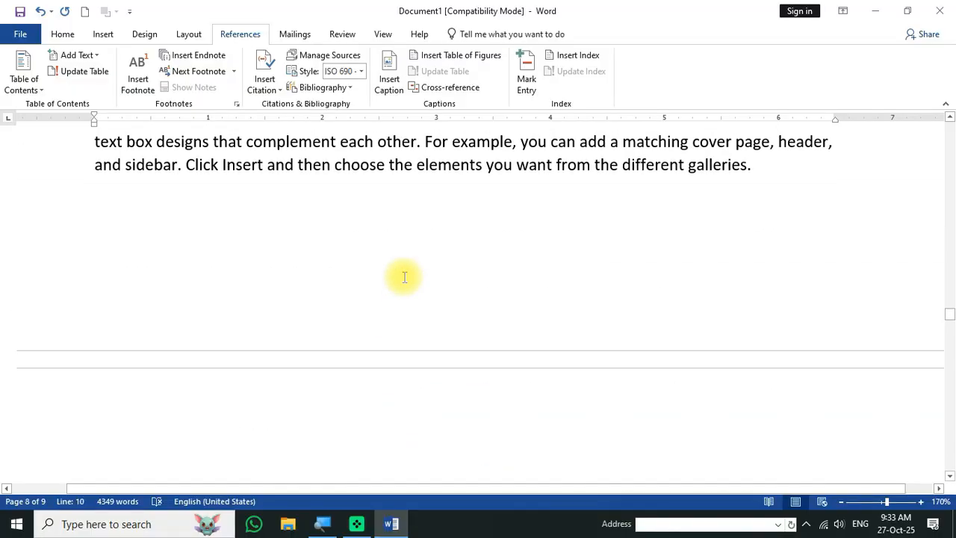
{"action": "scroll", "coordinate": [404, 276], "scroll_direction": "up", "scroll_amount": 10}
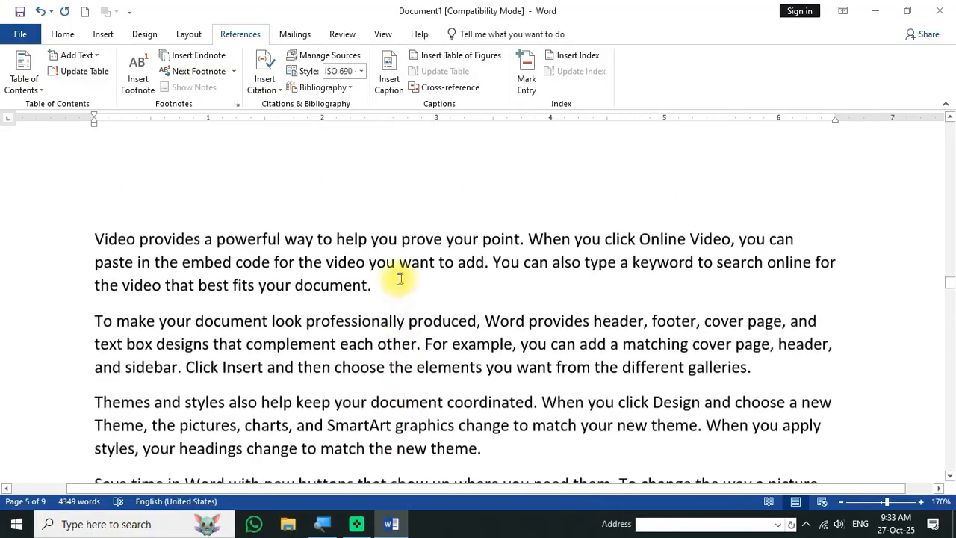
{"action": "scroll", "coordinate": [221, 272], "scroll_direction": "up", "scroll_amount": 10}
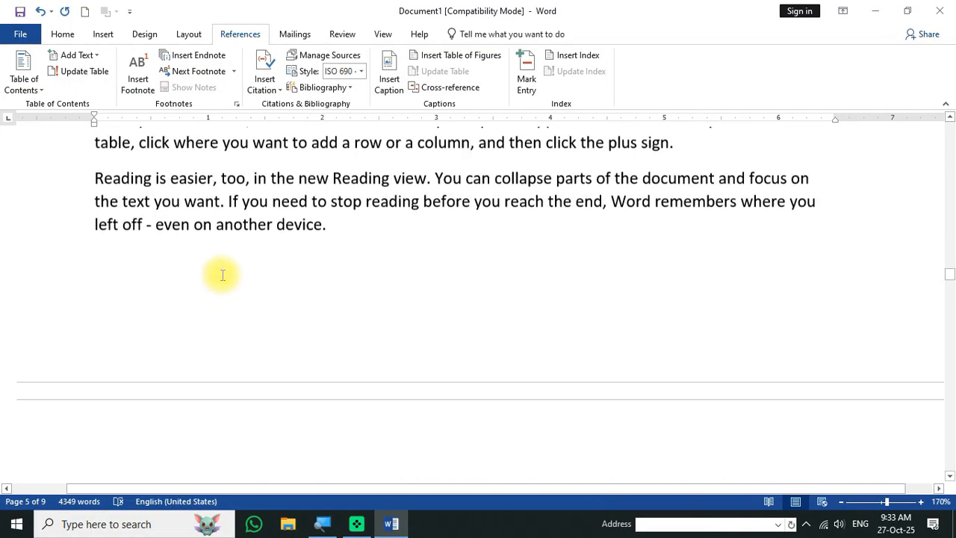
{"action": "scroll", "coordinate": [221, 272], "scroll_direction": "up", "scroll_amount": 12}
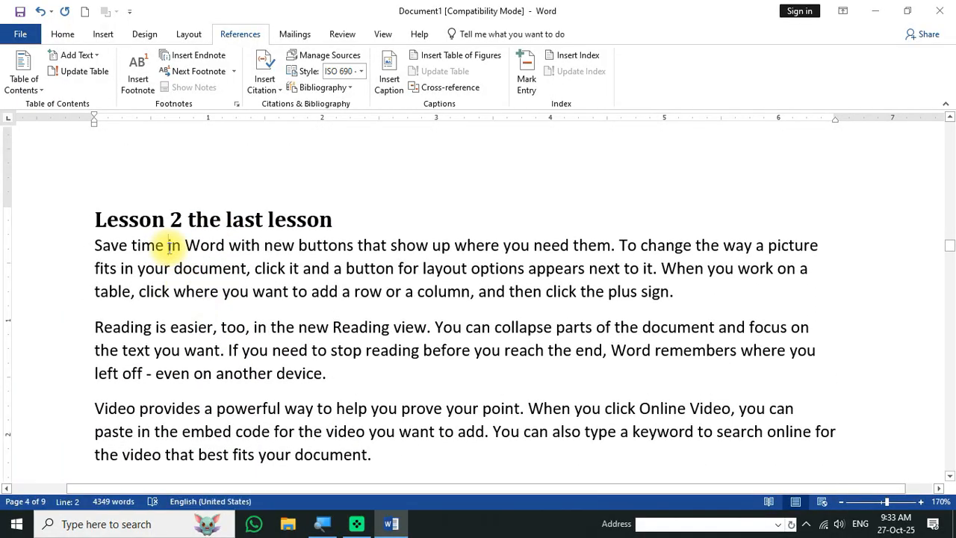
{"action": "left_click", "coordinate": [167, 247]}
{"action": "key", "text": "Return"}
{"action": "left_click", "coordinate": [64, 239]}
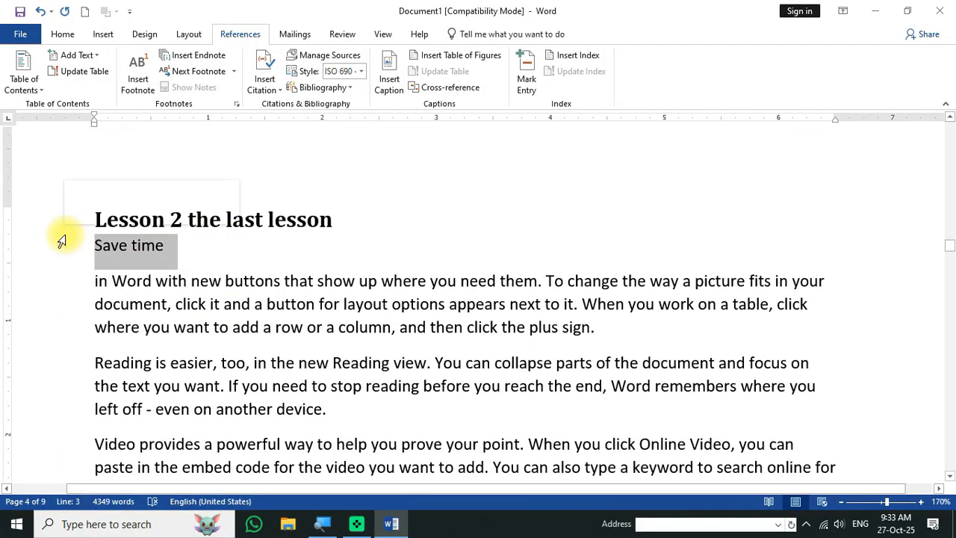
{"action": "left_click", "coordinate": [77, 56]}
{"action": "left_click", "coordinate": [79, 124]}
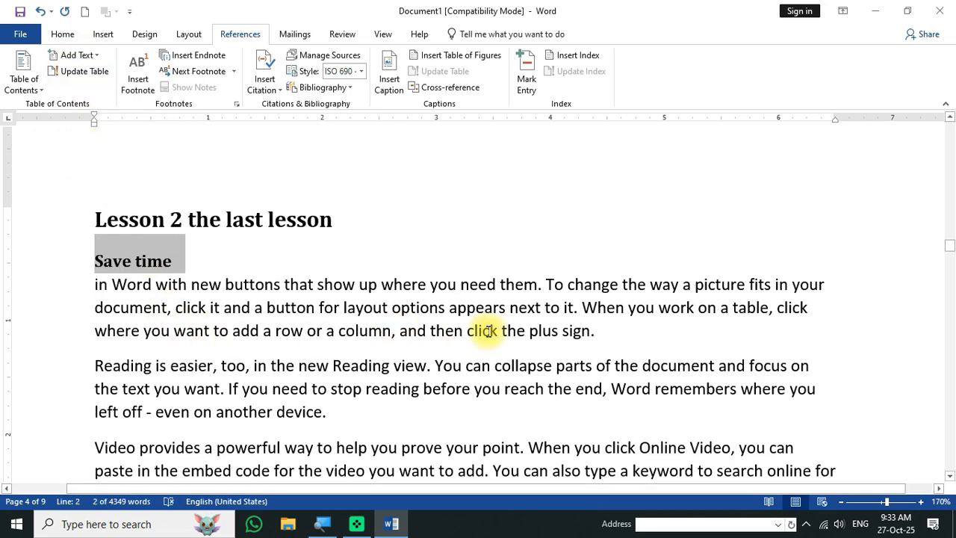
Step: Put "click the plus sign." in Lesson 2 on its own line and mark it as Level 2 contents text
{"action": "left_click", "coordinate": [468, 330]}
{"action": "key", "text": "Return"}
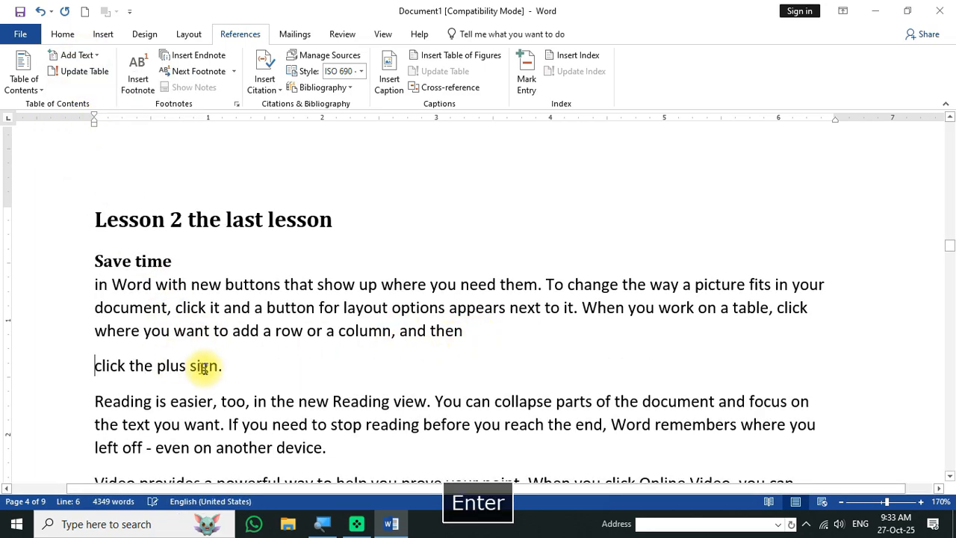
{"action": "left_click", "coordinate": [32, 365]}
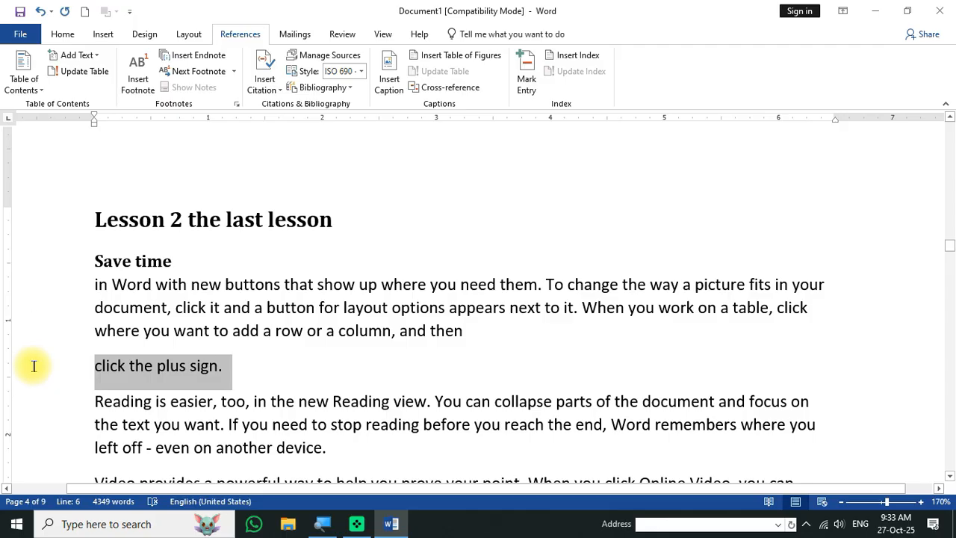
{"action": "left_click", "coordinate": [77, 56]}
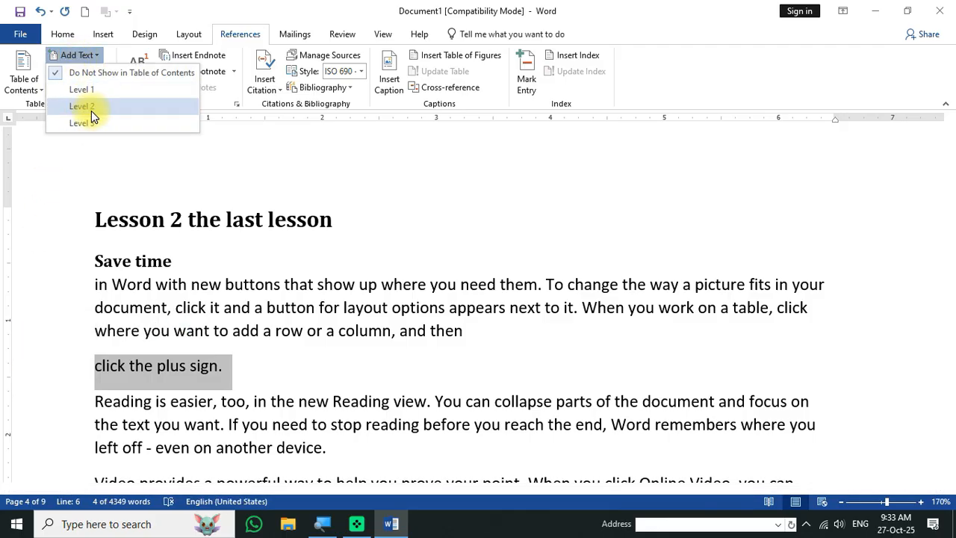
{"action": "left_click", "coordinate": [88, 107]}
{"action": "left_click", "coordinate": [319, 287]}
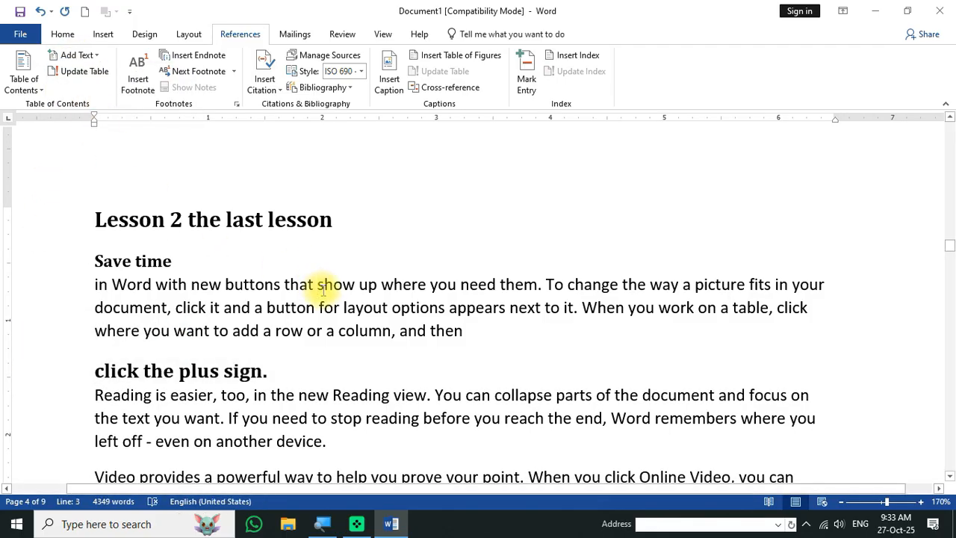
Step: Update the entire table of contents on page 1, including its entries as well as the page numbers
{"action": "scroll", "coordinate": [349, 313], "scroll_direction": "up", "scroll_amount": 17}
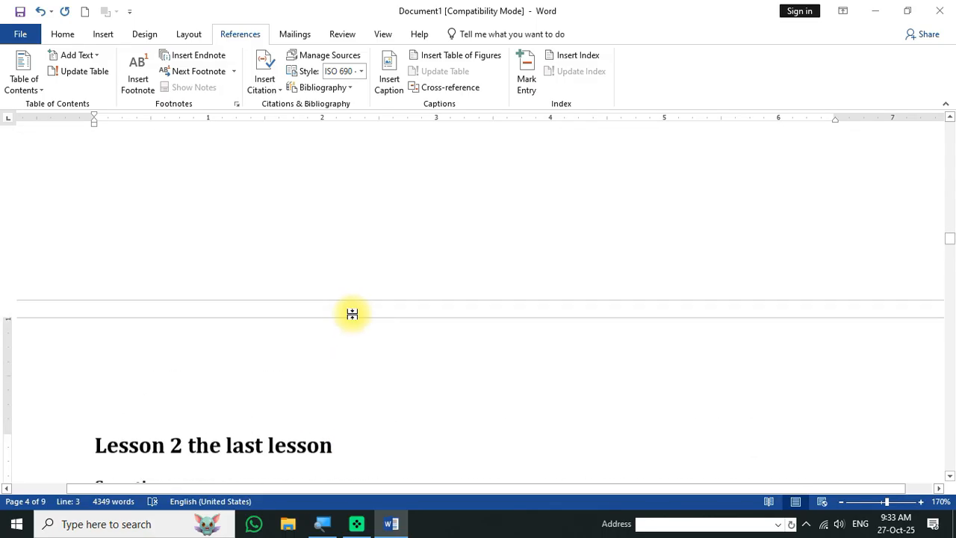
{"action": "scroll", "coordinate": [379, 299], "scroll_direction": "up", "scroll_amount": 12}
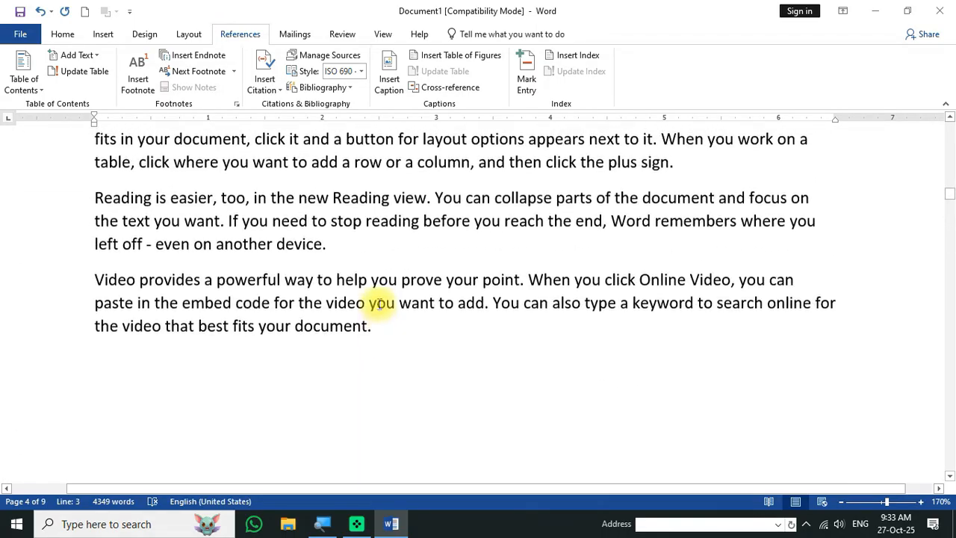
{"action": "scroll", "coordinate": [379, 295], "scroll_direction": "up", "scroll_amount": 5}
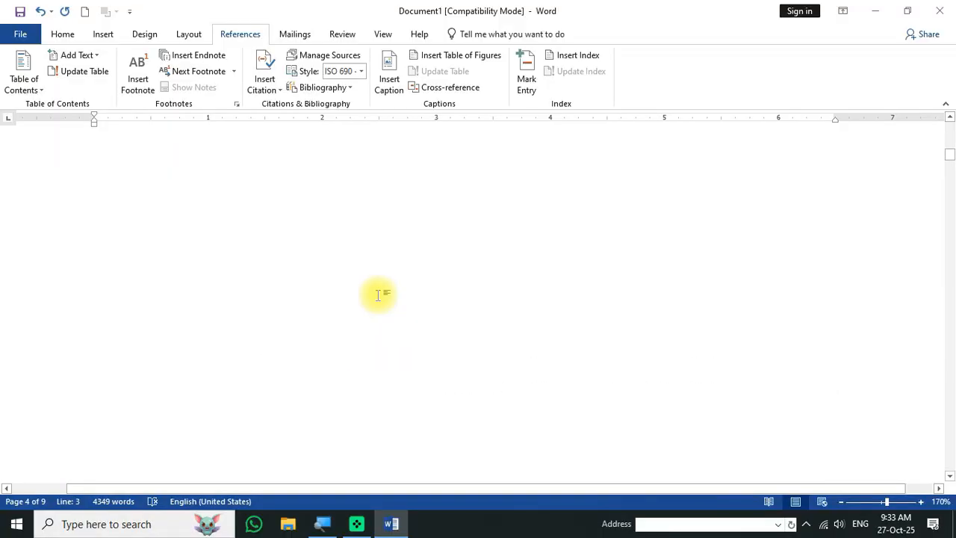
{"action": "scroll", "coordinate": [379, 293], "scroll_direction": "up", "scroll_amount": 6}
{"action": "left_click", "coordinate": [341, 303]}
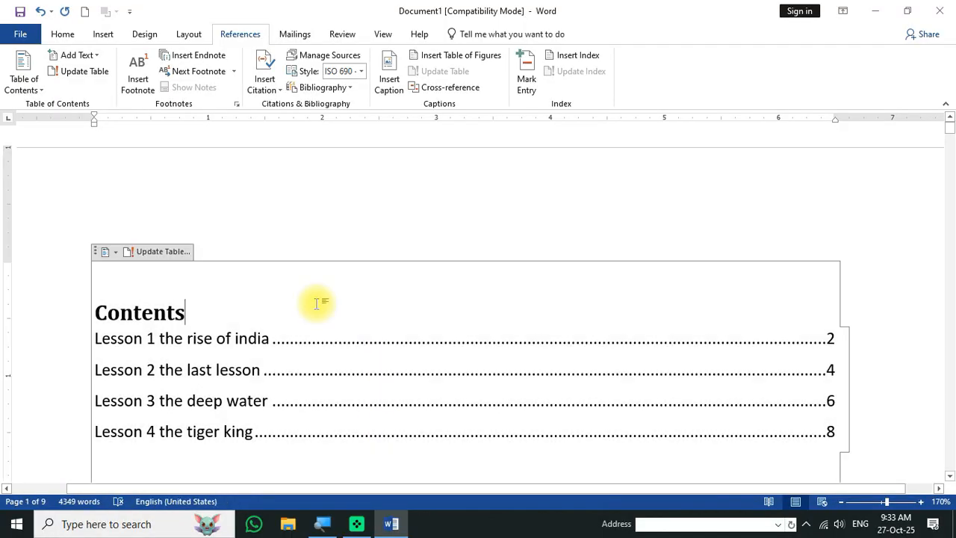
{"action": "scroll", "coordinate": [207, 286], "scroll_direction": "down", "scroll_amount": 1}
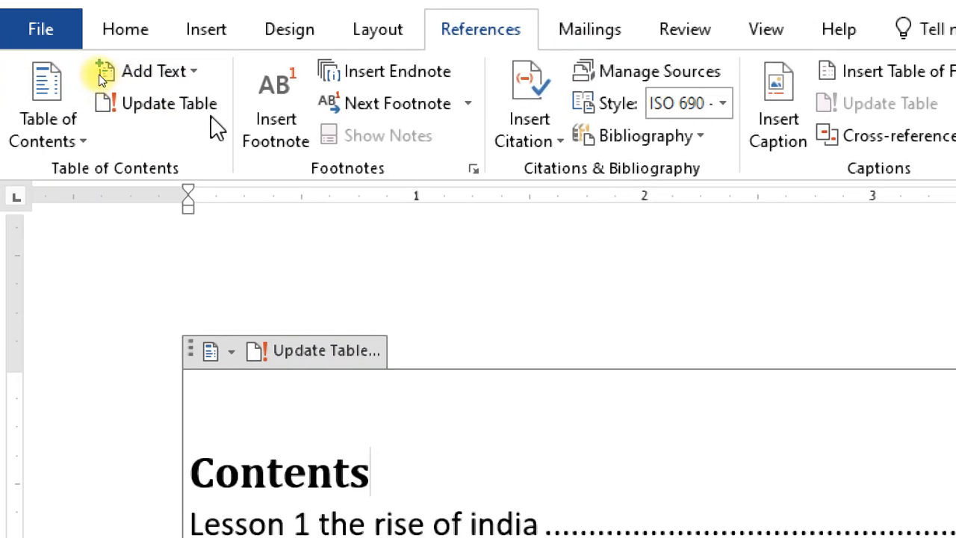
{"action": "left_click", "coordinate": [166, 105]}
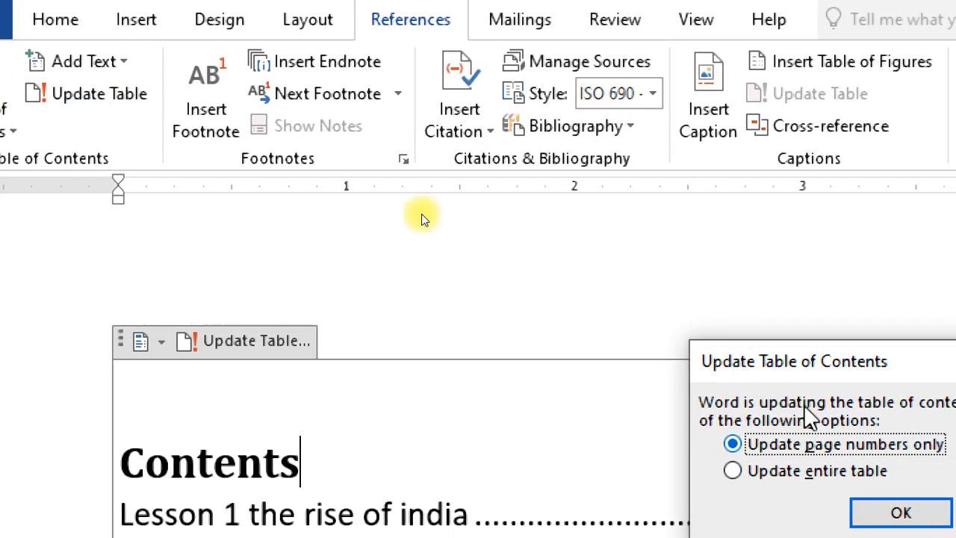
{"action": "left_click_drag", "start_coordinate": [782, 366], "coordinate": [294, 160]}
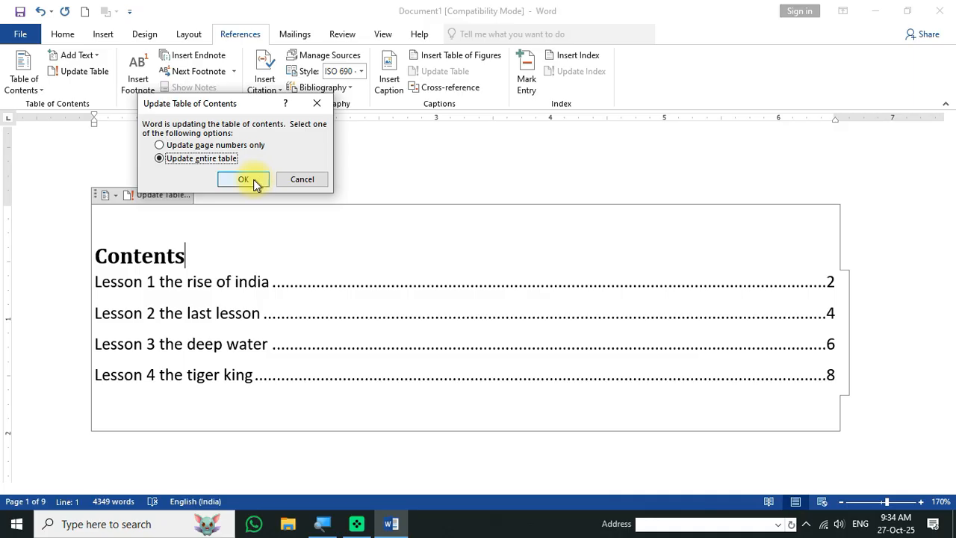
{"action": "left_click", "coordinate": [253, 181]}
Step: Examine the updated contents entries and follow the "different galleries." link to its place in Lesson 4
{"action": "scroll", "coordinate": [269, 284], "scroll_direction": "down", "scroll_amount": 2}
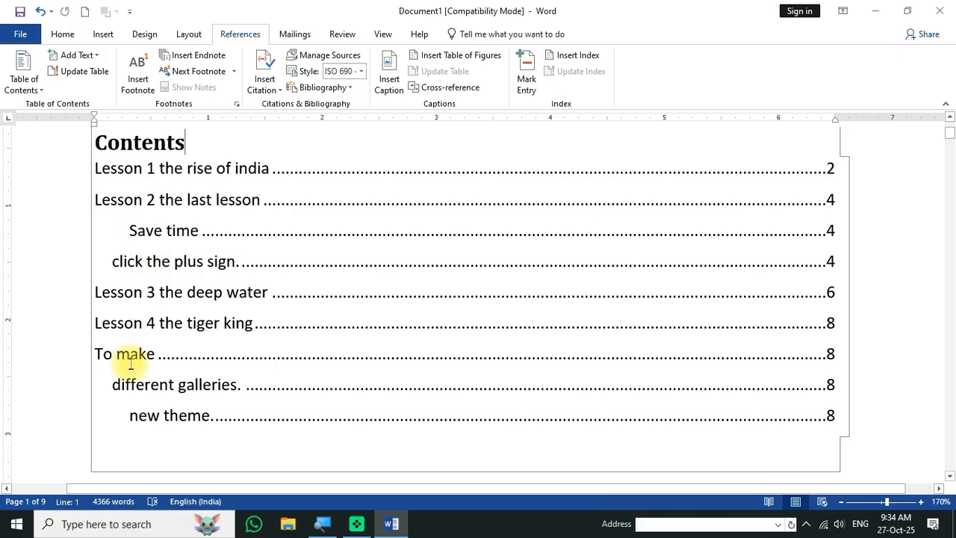
{"action": "left_click", "coordinate": [72, 400]}
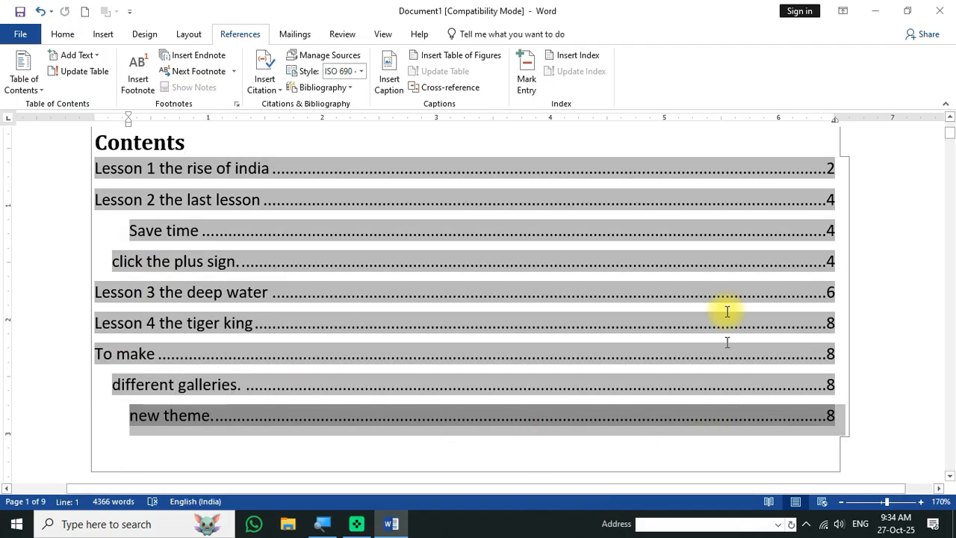
{"action": "left_click", "coordinate": [891, 233]}
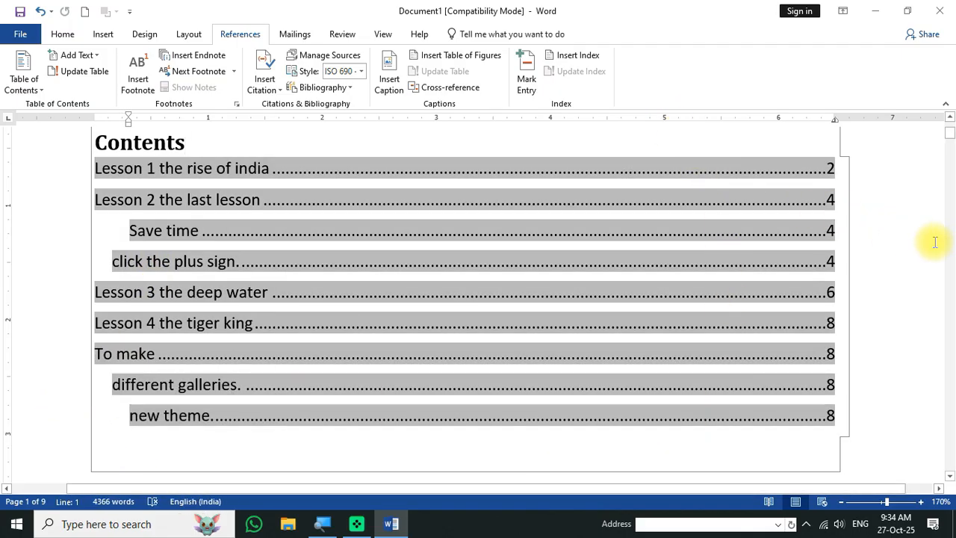
{"action": "left_click", "coordinate": [489, 476]}
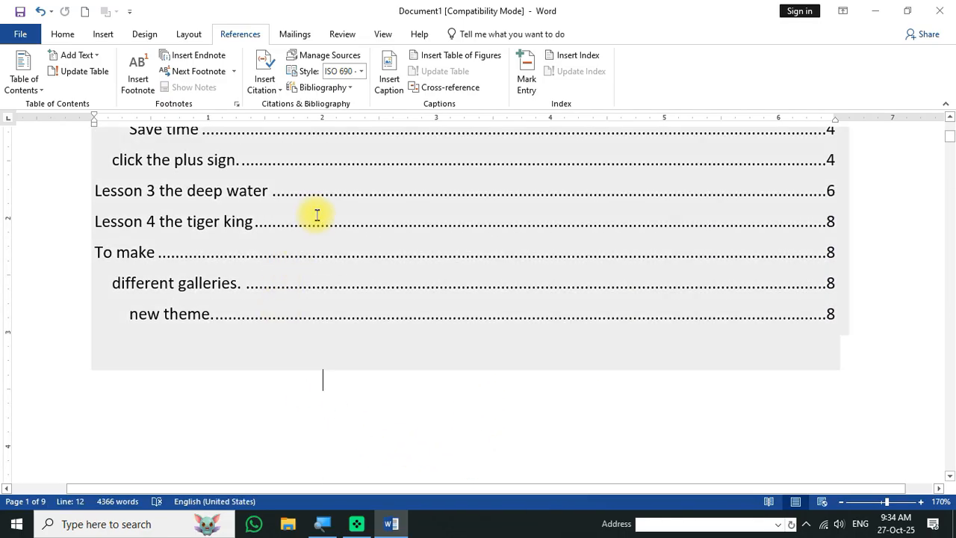
{"action": "left_click", "coordinate": [316, 218]}
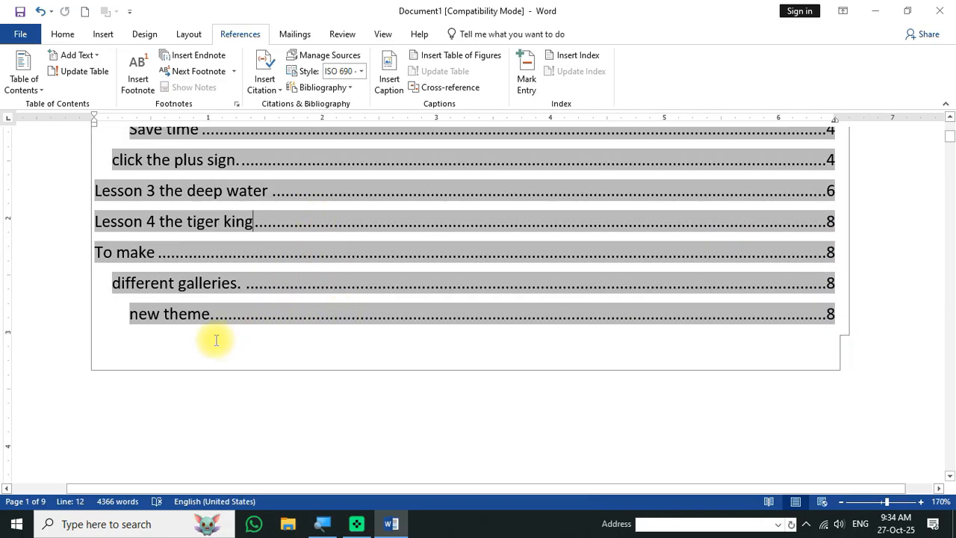
{"action": "left_click", "coordinate": [156, 291], "text": "ctrl"}
{"action": "scroll", "coordinate": [219, 347], "scroll_direction": "up", "scroll_amount": 9}
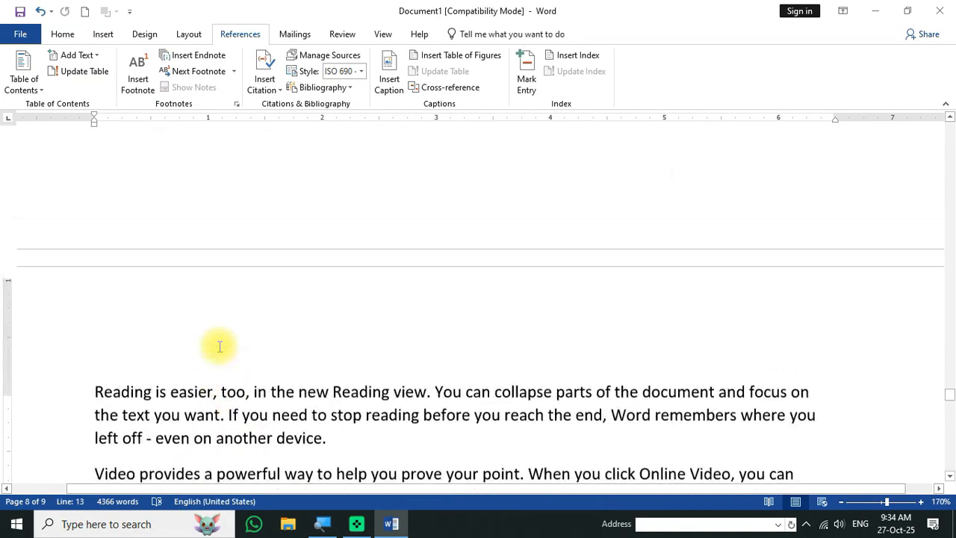
Step: Return to the table of contents and follow the "Save time" entry to its place in Lesson 2
{"action": "mouse_move", "coordinate": [951, 393]}
{"action": "left_mouse_down"}
{"action": "mouse_move", "coordinate": [939, 141]}
{"action": "mouse_move", "coordinate": [928, 130]}
{"action": "left_mouse_up"}
{"action": "left_click", "coordinate": [410, 319]}
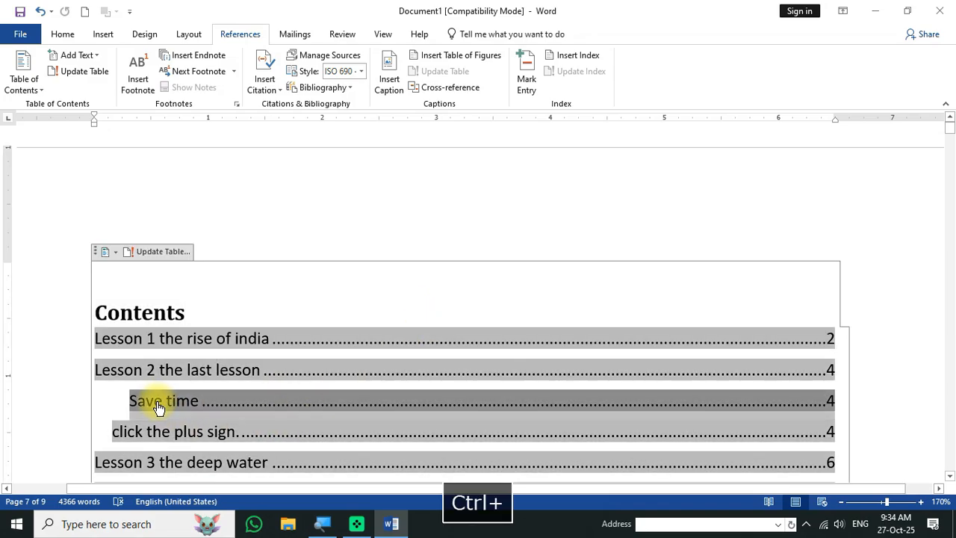
{"action": "left_click", "coordinate": [159, 403], "text": "ctrl"}
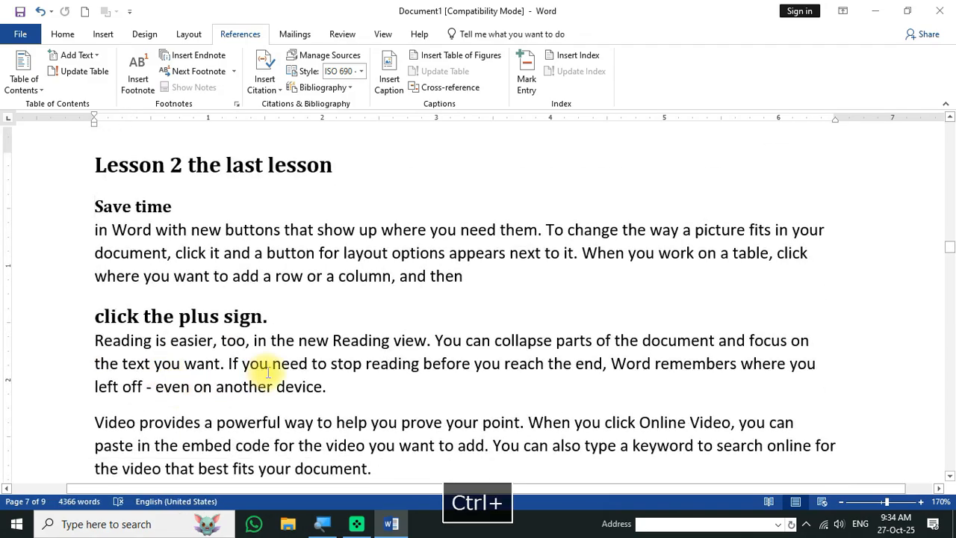
Step: Remove the table of contents from page 1
{"action": "scroll", "coordinate": [292, 366], "scroll_direction": "up", "scroll_amount": 15}
{"action": "scroll", "coordinate": [287, 358], "scroll_direction": "up", "scroll_amount": 10}
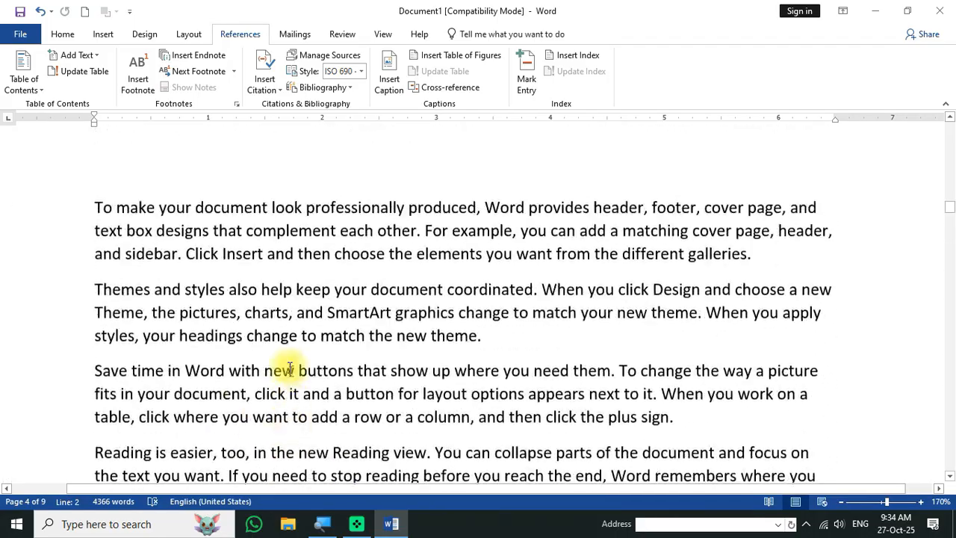
{"action": "scroll", "coordinate": [276, 320], "scroll_direction": "up", "scroll_amount": 10}
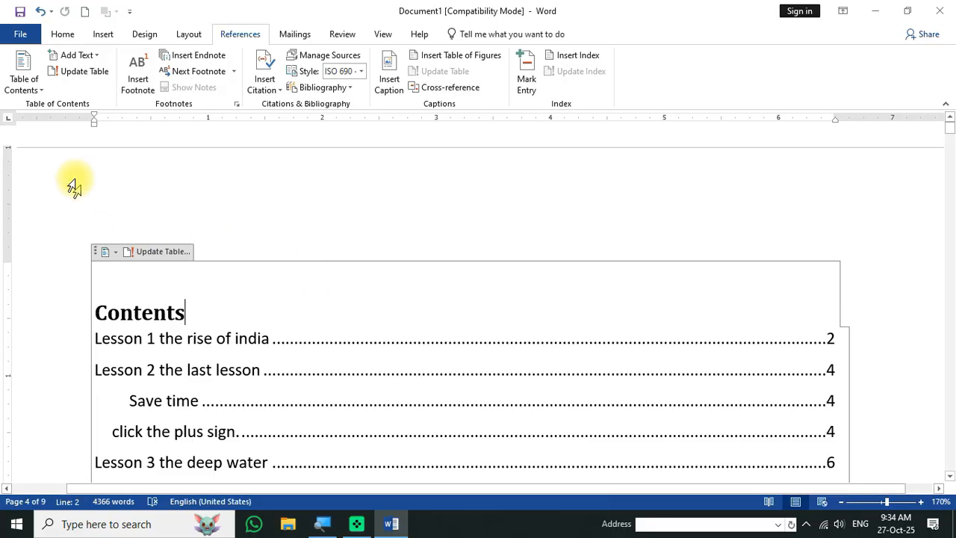
{"action": "left_click", "coordinate": [28, 84]}
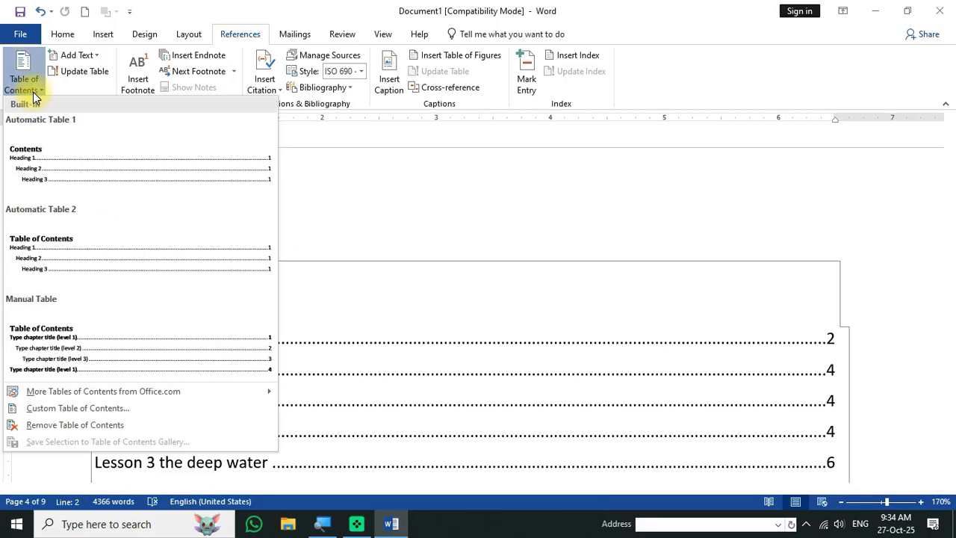
{"action": "left_click", "coordinate": [75, 424]}
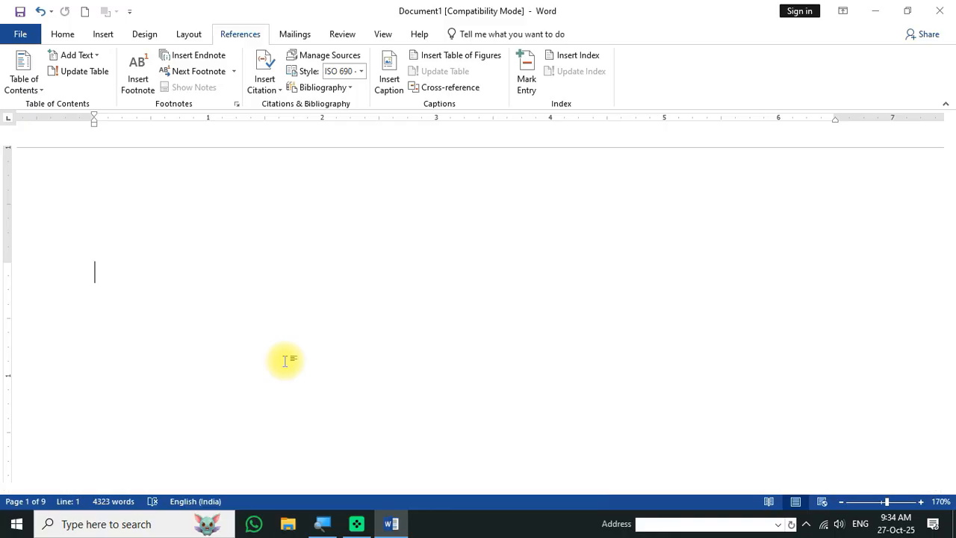
Step: Delete the blank space and page break before the Lesson 1 heading so the lesson starts on page 1
{"action": "key", "text": "F9"}
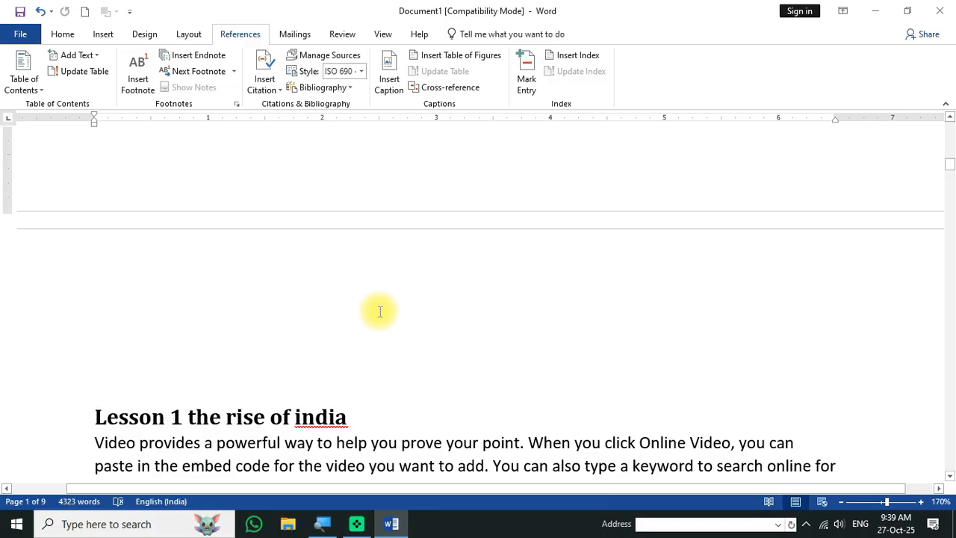
{"action": "left_click", "coordinate": [95, 414]}
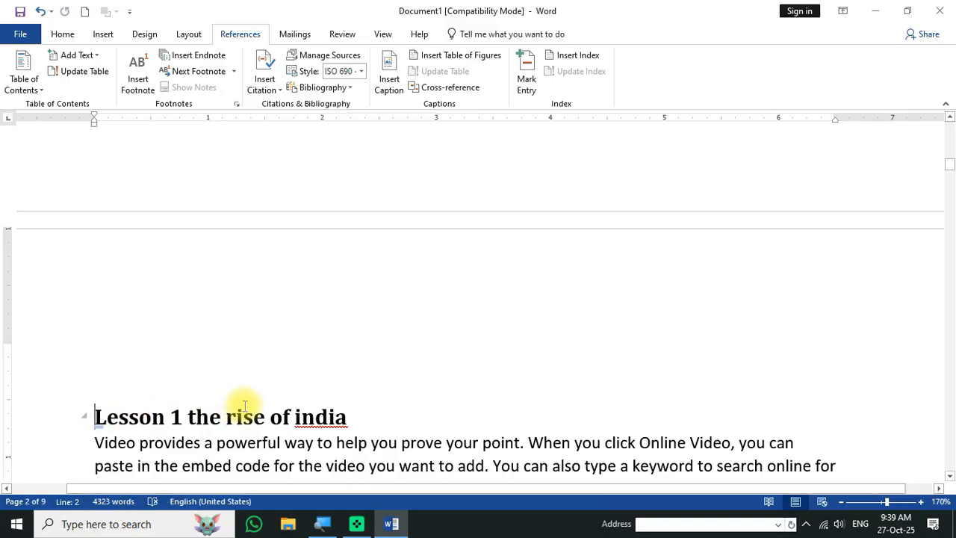
{"action": "key", "text": "BackSpace"}
{"action": "key", "text": "BackSpace"}
{"action": "key", "text": "BackSpace"}
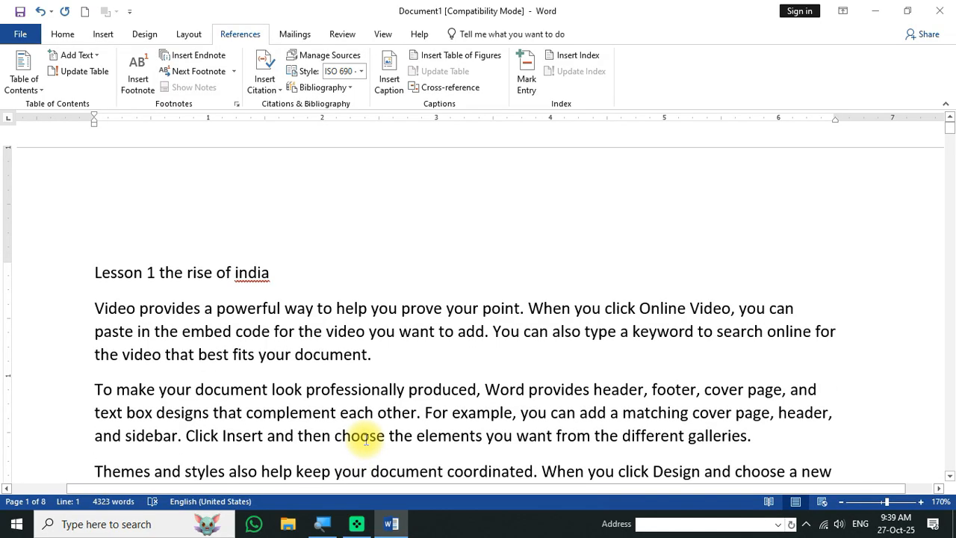
{"action": "scroll", "coordinate": [363, 429], "scroll_direction": "down", "scroll_amount": 2}
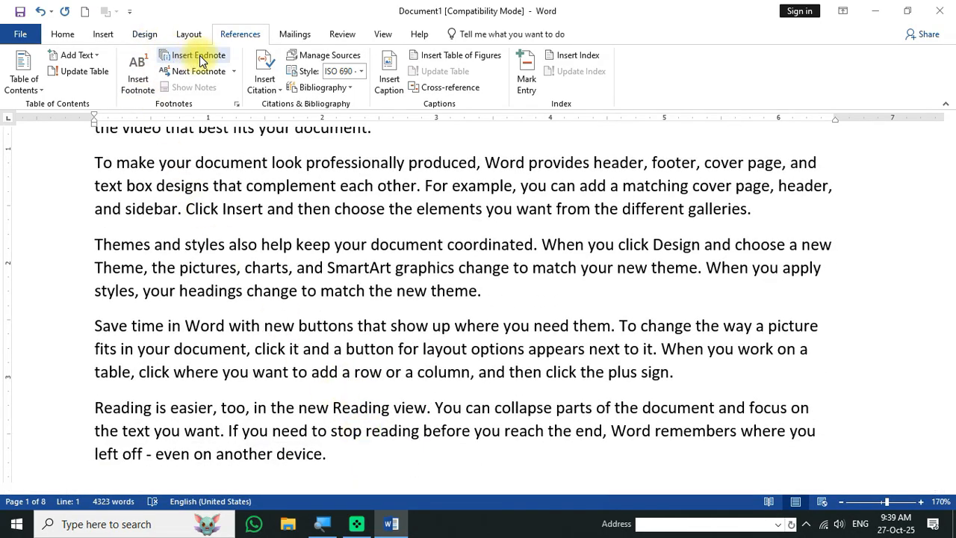
{"action": "left_click", "coordinate": [273, 297]}
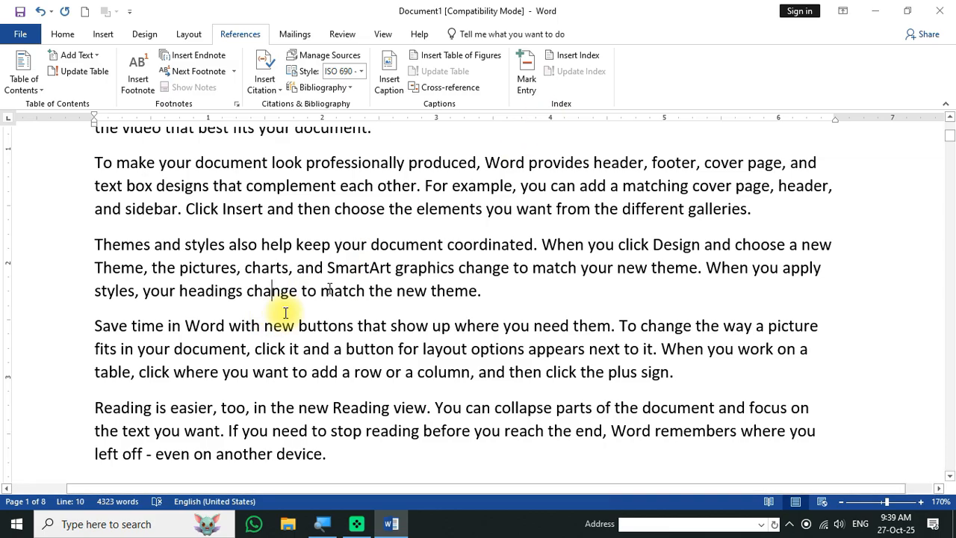
{"action": "scroll", "coordinate": [298, 321], "scroll_direction": "up", "scroll_amount": 6}
{"action": "scroll", "coordinate": [247, 254], "scroll_direction": "down", "scroll_amount": 6}
{"action": "scroll", "coordinate": [299, 310], "scroll_direction": "down", "scroll_amount": 1}
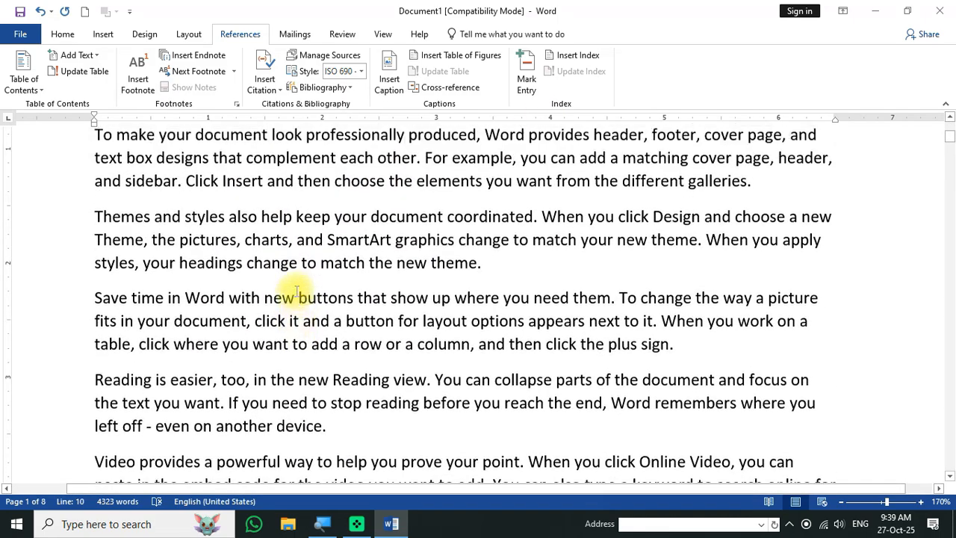
{"action": "scroll", "coordinate": [309, 284], "scroll_direction": "up", "scroll_amount": 1}
{"action": "scroll", "coordinate": [299, 317], "scroll_direction": "up", "scroll_amount": 3}
{"action": "scroll", "coordinate": [253, 327], "scroll_direction": "up", "scroll_amount": 1}
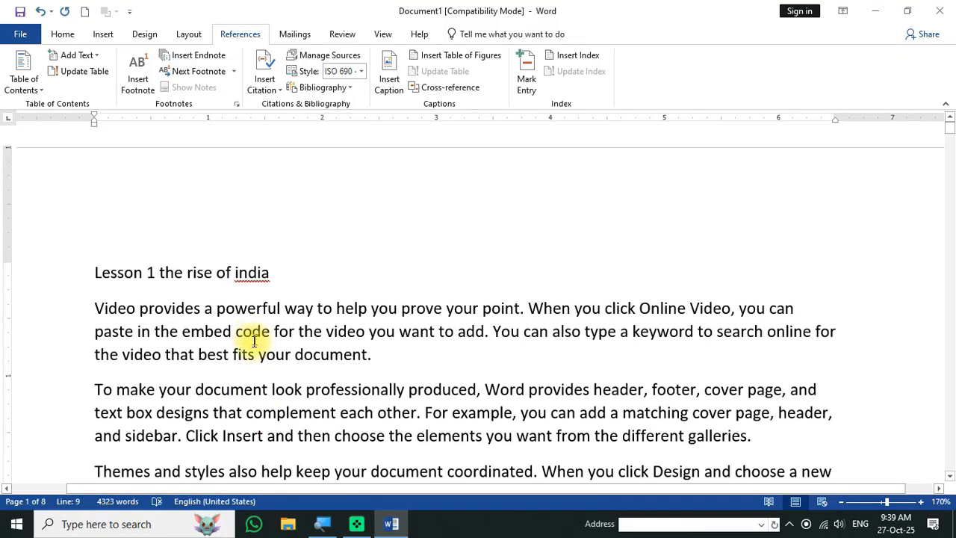
Step: Insert four blank lines before the last "Video provides" paragraph on page 1 to free space at the page's end
{"action": "scroll", "coordinate": [244, 377], "scroll_direction": "down", "scroll_amount": 10}
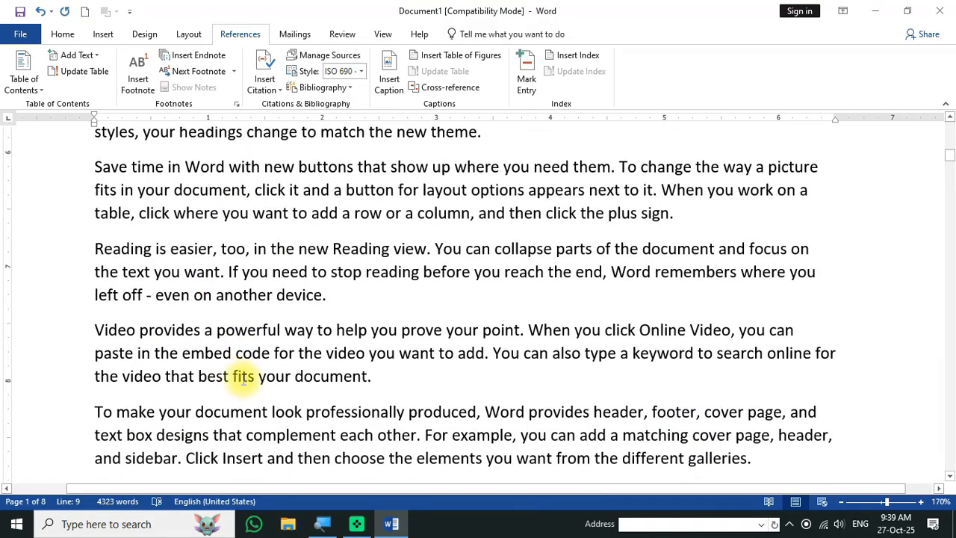
{"action": "scroll", "coordinate": [243, 377], "scroll_direction": "down", "scroll_amount": 3}
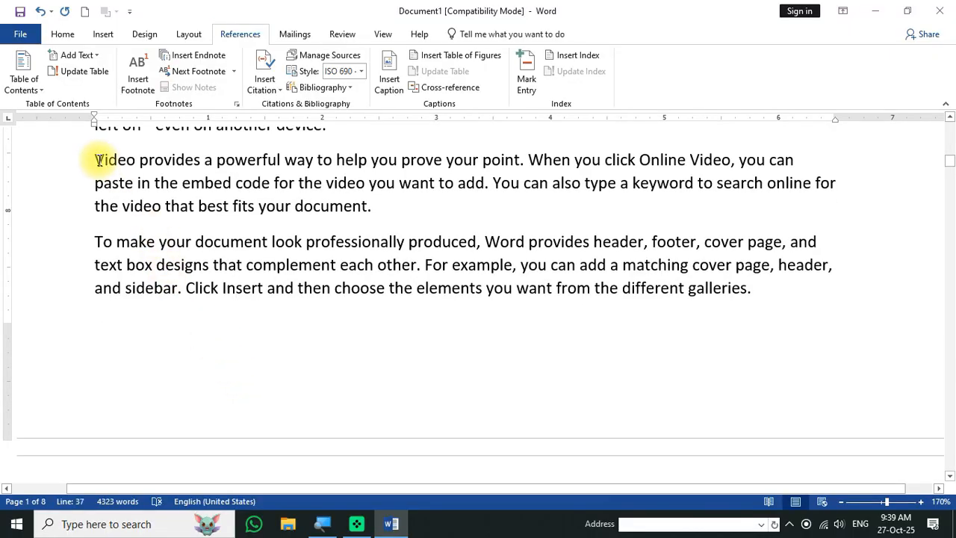
{"action": "left_click", "coordinate": [100, 160]}
{"action": "key", "text": "Return"}
{"action": "key", "text": "Return"}
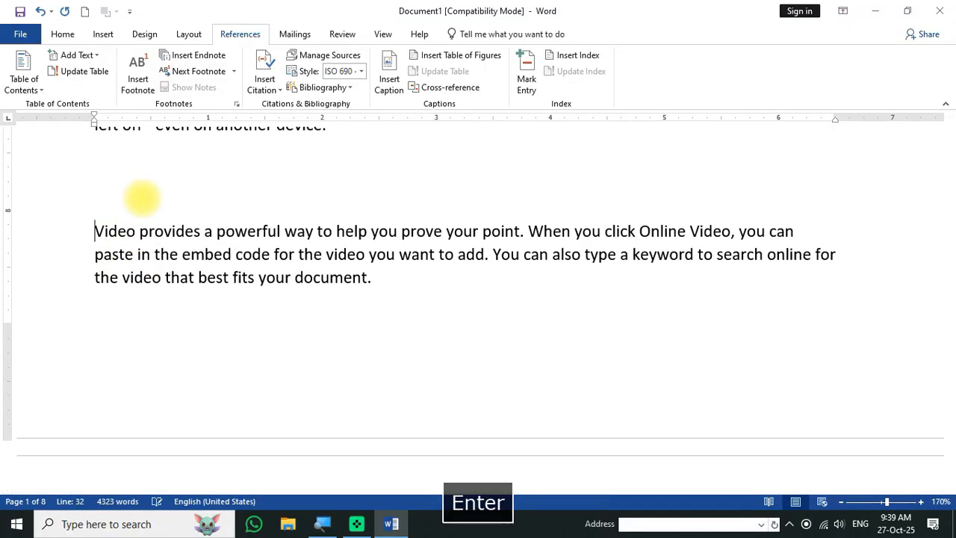
{"action": "key", "text": "Return"}
{"action": "key", "text": "Return"}
Step: Insert a footnote at the word "theme." that ends the "Themes and styles" paragraph on page 1
{"action": "scroll", "coordinate": [213, 241], "scroll_direction": "up", "scroll_amount": 5}
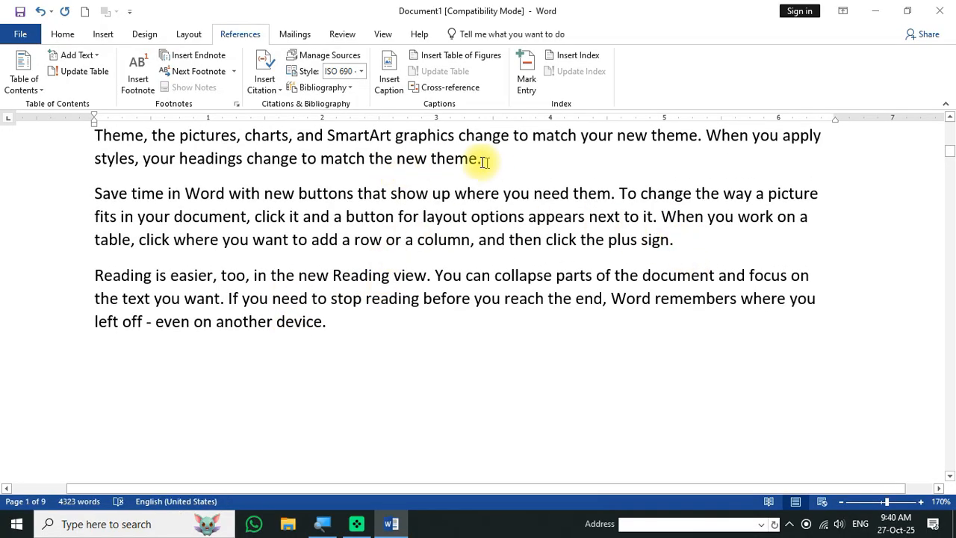
{"action": "left_click_drag", "start_coordinate": [484, 162], "coordinate": [433, 166]}
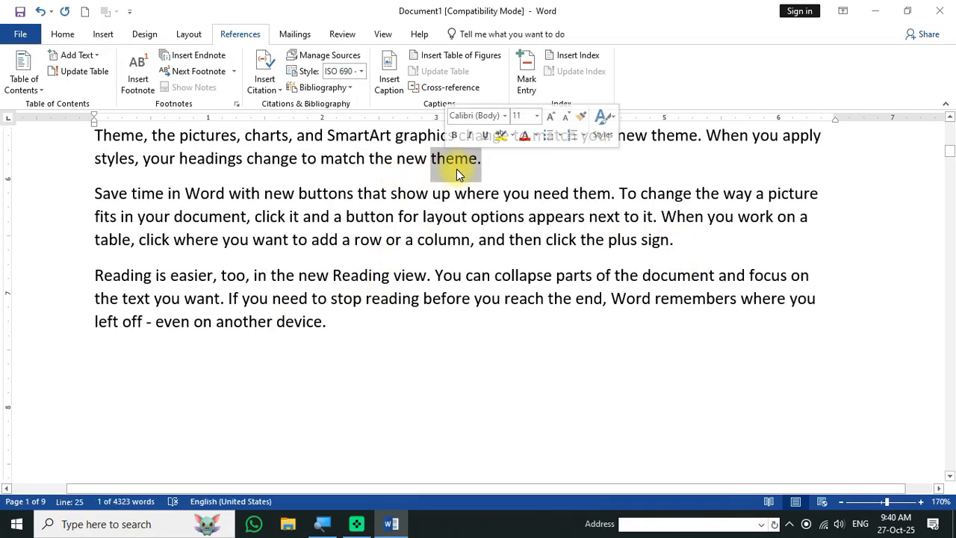
{"action": "left_click", "coordinate": [140, 82]}
{"action": "scroll", "coordinate": [277, 213], "scroll_direction": "up", "scroll_amount": 2}
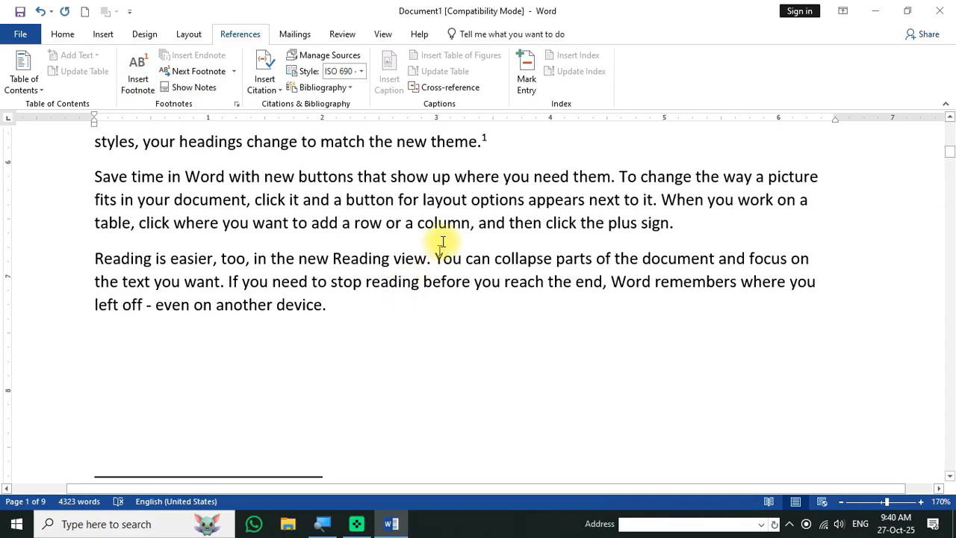
{"action": "scroll", "coordinate": [455, 149], "scroll_direction": "up", "scroll_amount": 1}
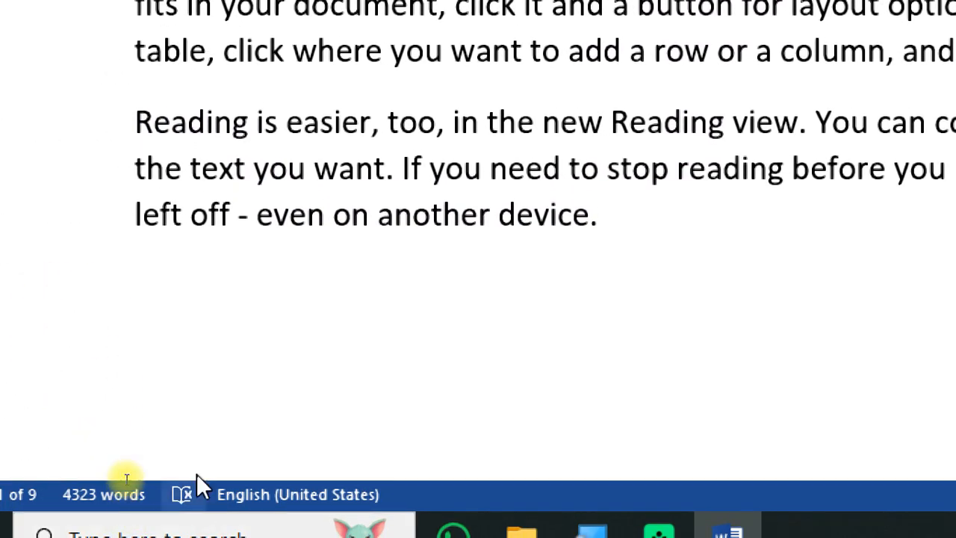
{"action": "scroll", "coordinate": [262, 381], "scroll_direction": "down", "scroll_amount": 4}
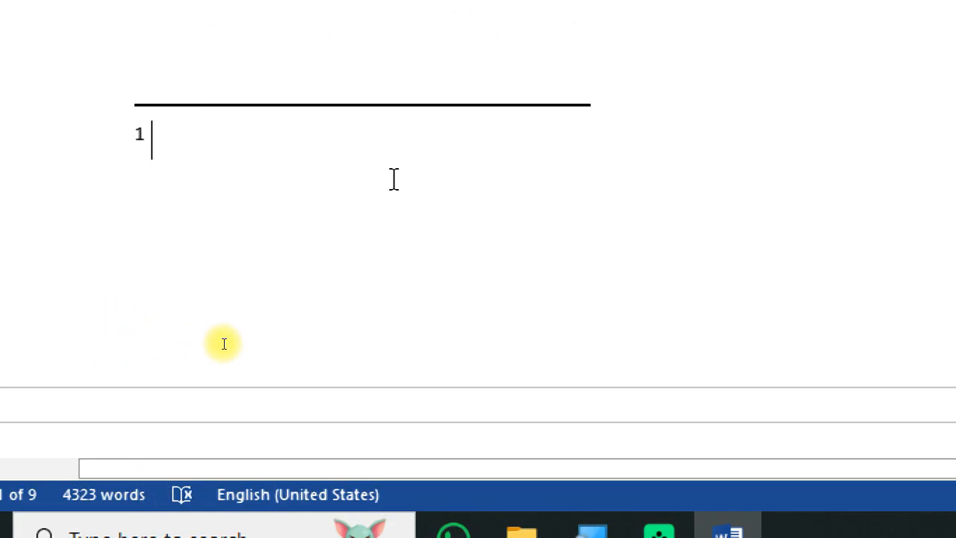
Step: Enter "This is good theme." as the text of footnote 1
{"action": "type", "text": "this a "}
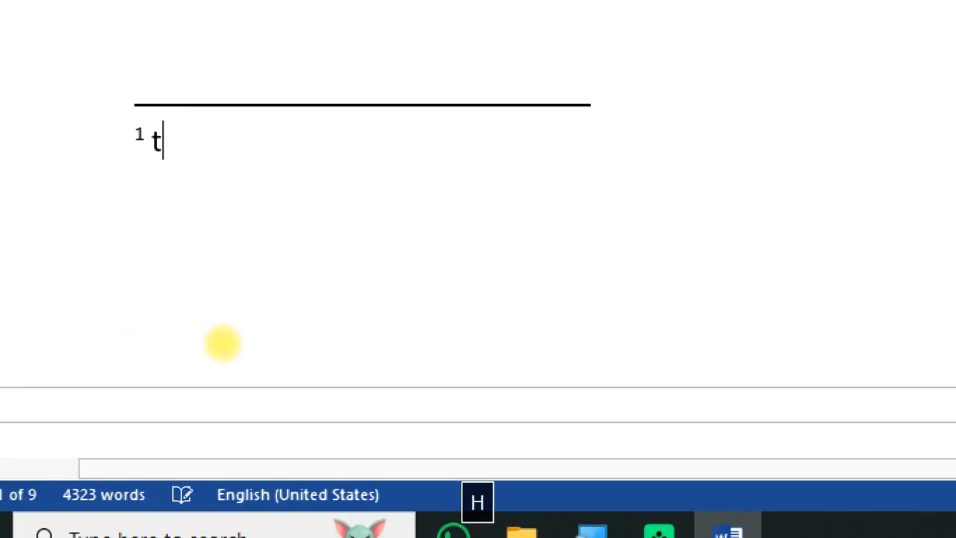
{"action": "type", "text": "good"}
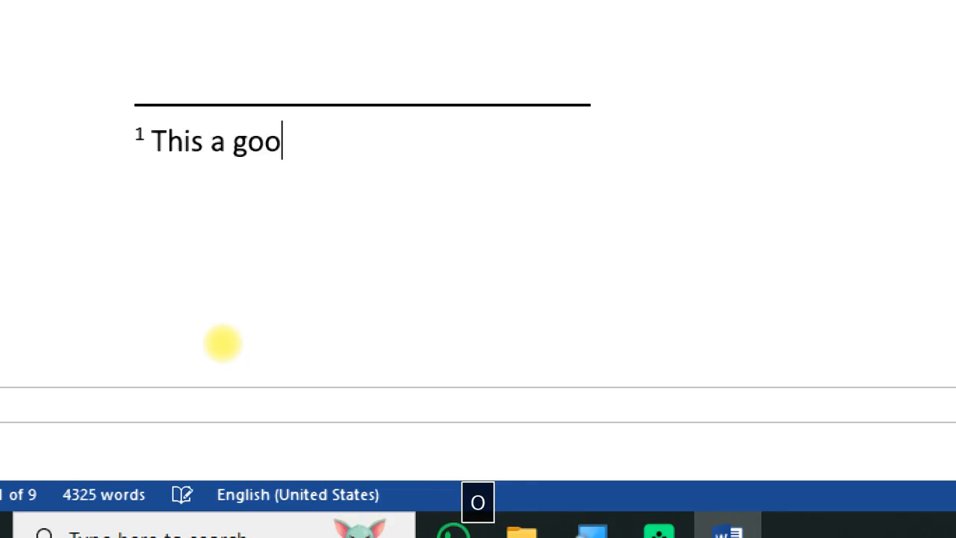
{"action": "key", "text": "BackSpace"}
{"action": "key", "text": "BackSpace"}
{"action": "key", "text": "BackSpace"}
{"action": "key", "text": "BackSpace"}
{"action": "key", "text": "BackSpace"}
{"action": "key", "text": "BackSpace"}
{"action": "key", "text": "BackSpace"}
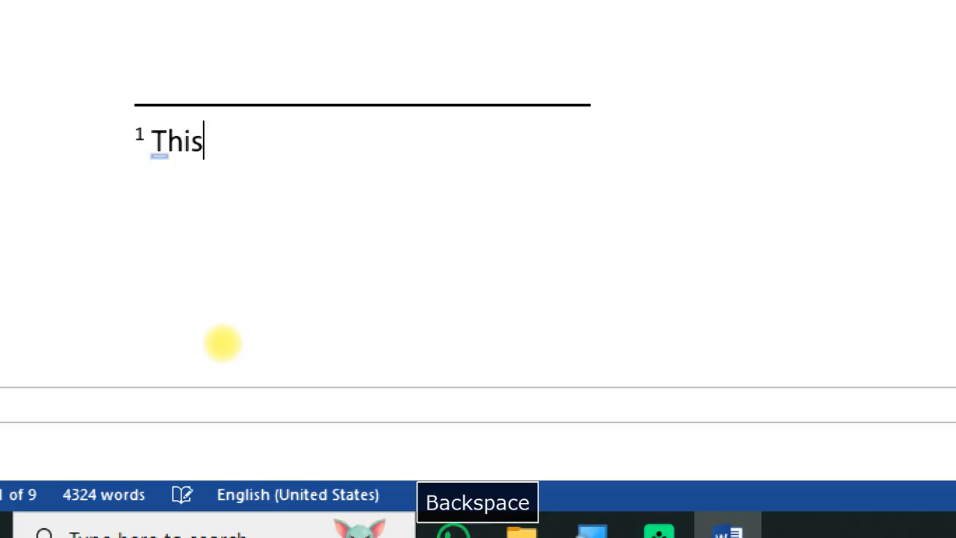
{"action": "type", "text": "is good "}
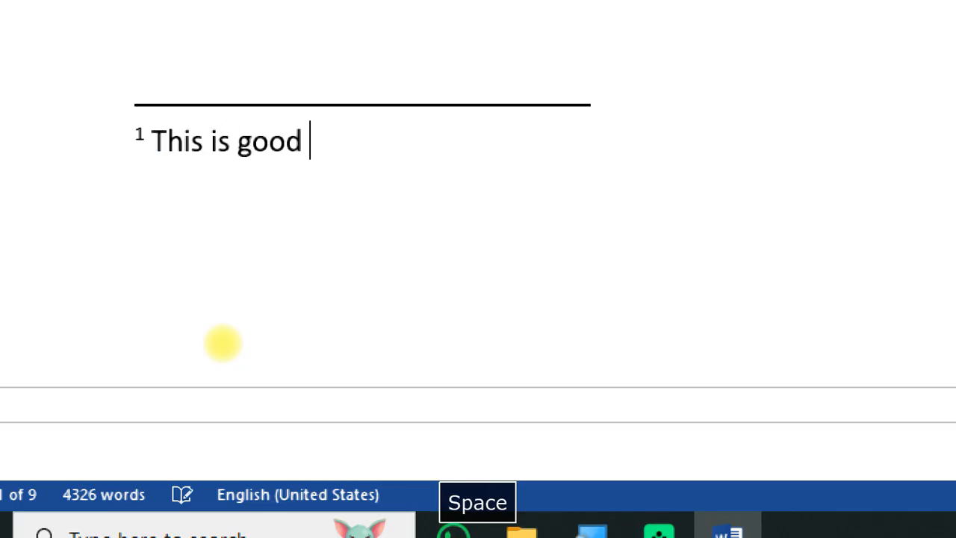
{"action": "type", "text": "theme"}
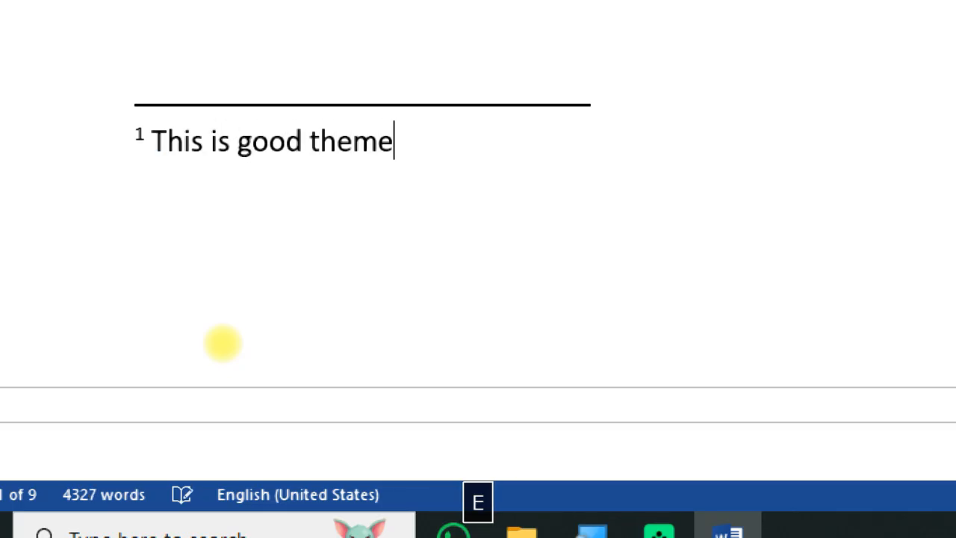
{"action": "type", "text": "."}
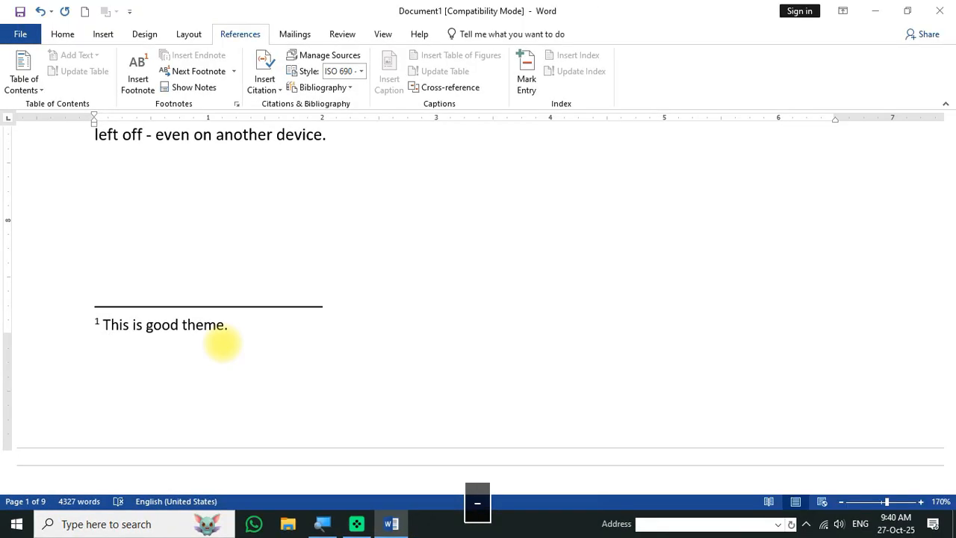
Step: Preview footnote 1 from its reference mark in the text, and compare it with the note at the page's end
{"action": "scroll", "coordinate": [277, 378], "scroll_direction": "up", "scroll_amount": 2}
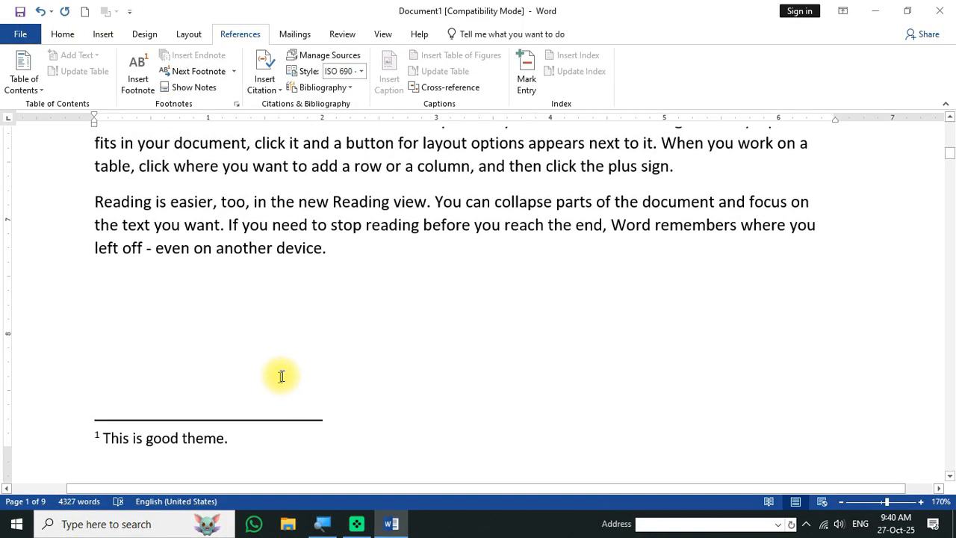
{"action": "scroll", "coordinate": [436, 354], "scroll_direction": "up", "scroll_amount": 1}
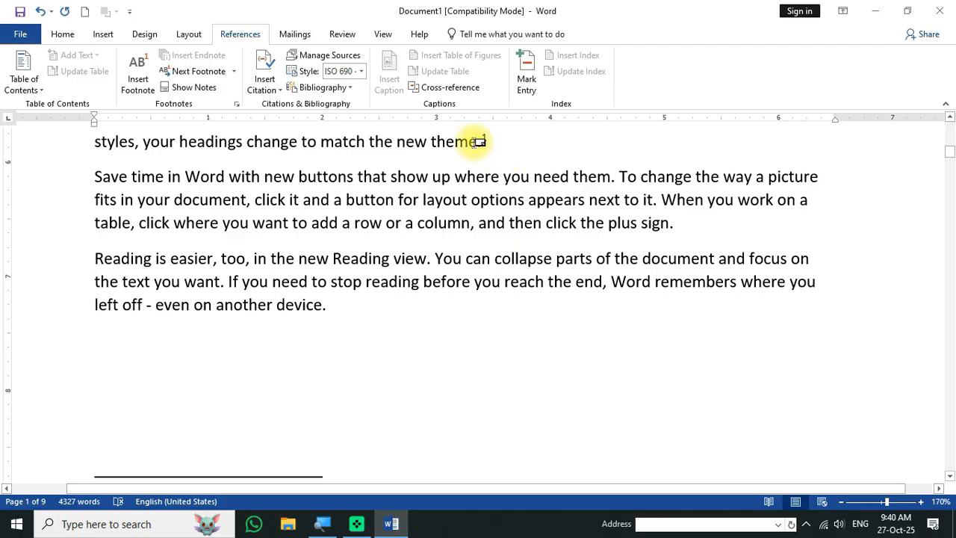
{"action": "mouse_move", "coordinate": [488, 139]}
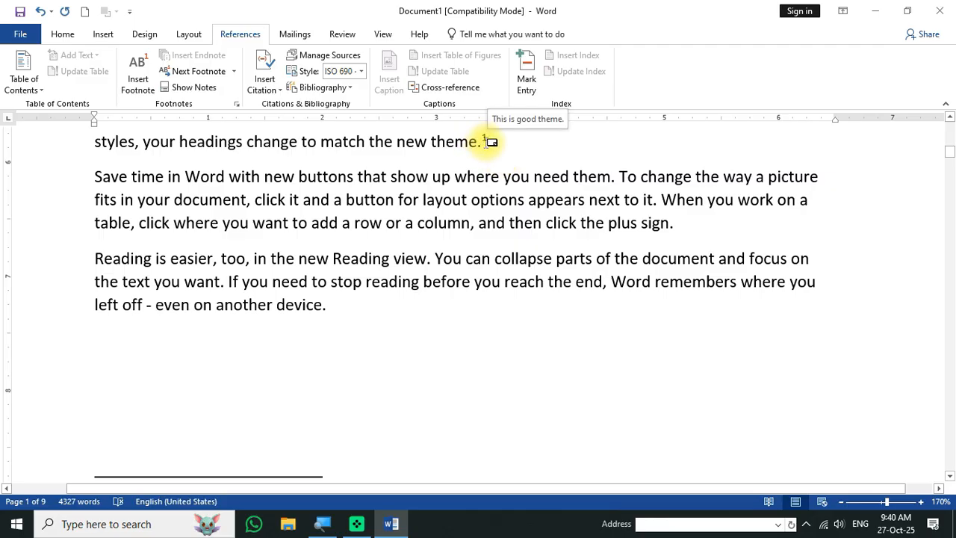
{"action": "scroll", "coordinate": [358, 346], "scroll_direction": "down", "scroll_amount": 2}
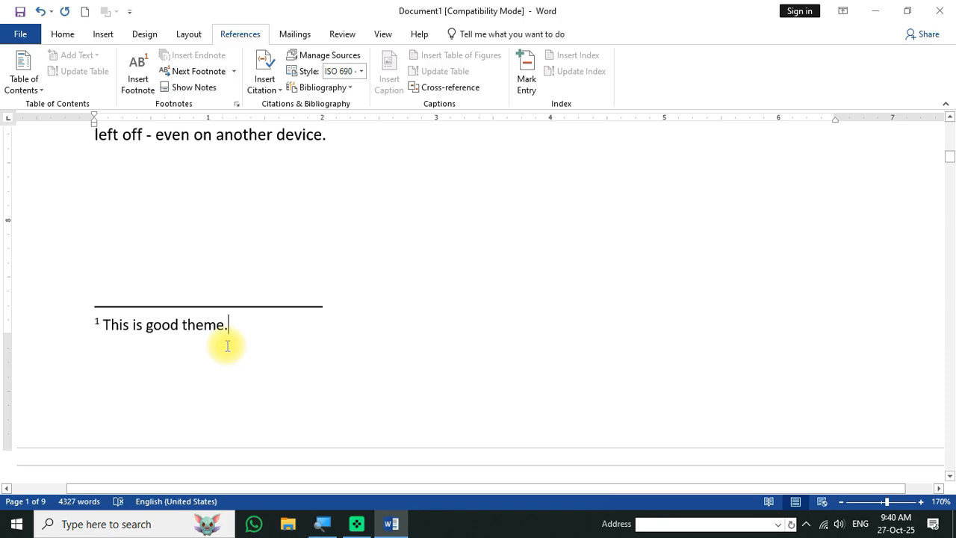
{"action": "scroll", "coordinate": [150, 389], "scroll_direction": "down", "scroll_amount": 2}
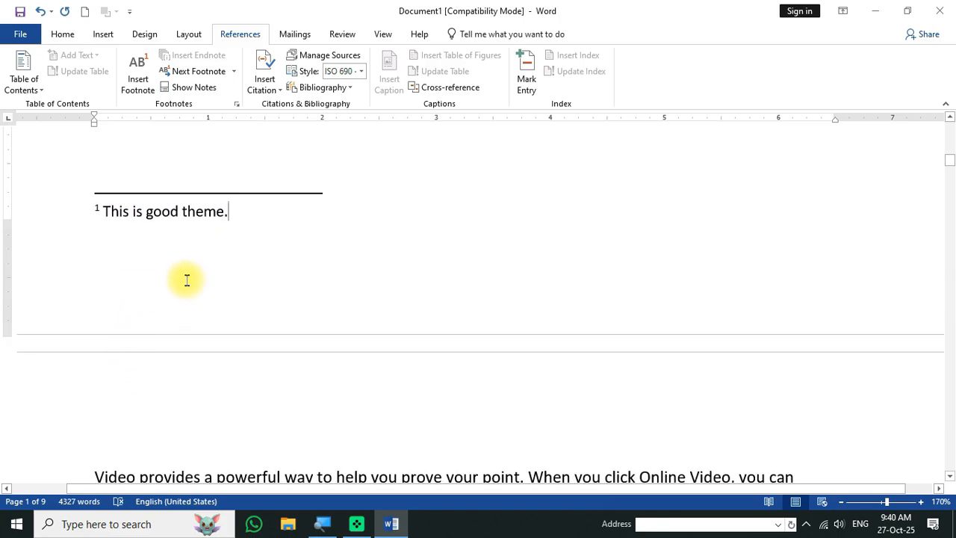
Step: Insert a footnote at "reading" in the "Reading is easier" paragraph on page 1 with the text "He is a danger boy."
{"action": "scroll", "coordinate": [336, 243], "scroll_direction": "up", "scroll_amount": 3}
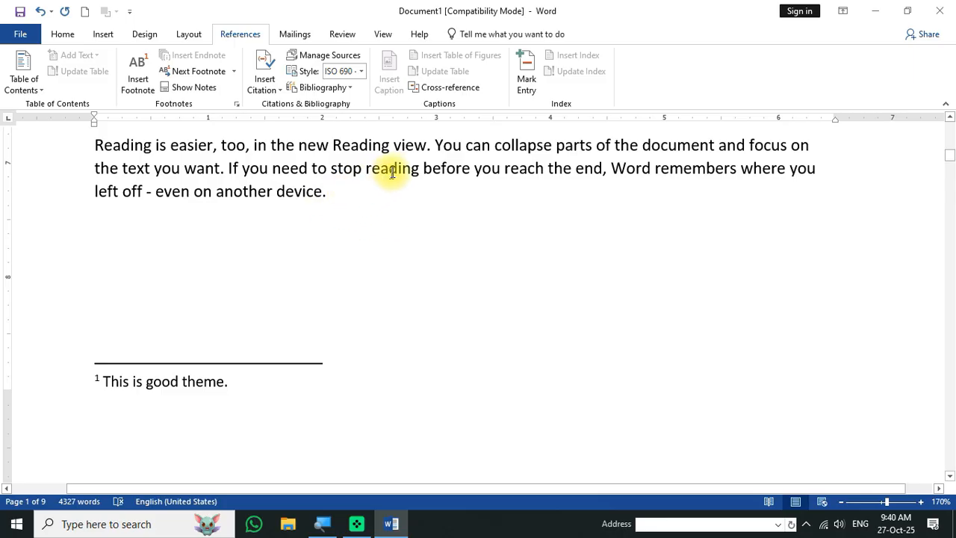
{"action": "left_click_drag", "start_coordinate": [420, 168], "coordinate": [368, 169]}
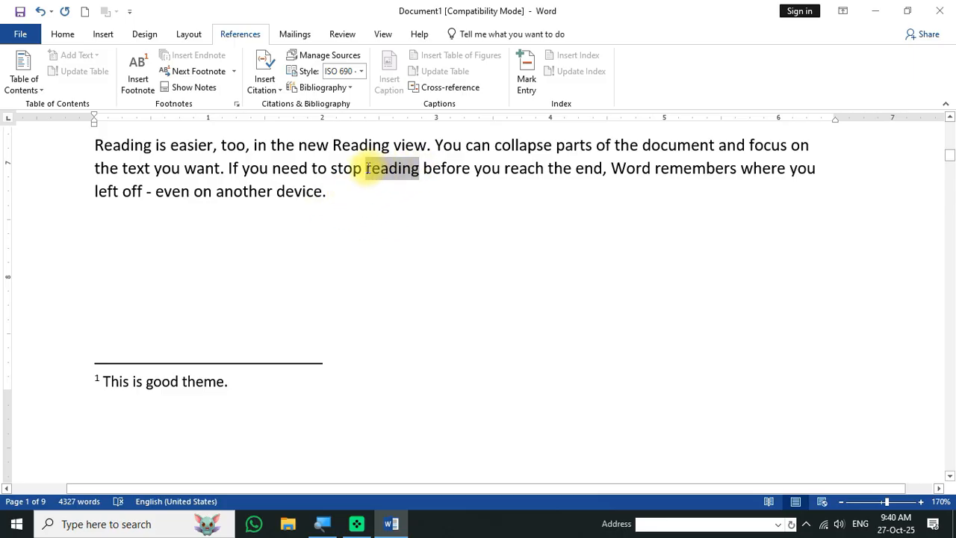
{"action": "left_click", "coordinate": [139, 74]}
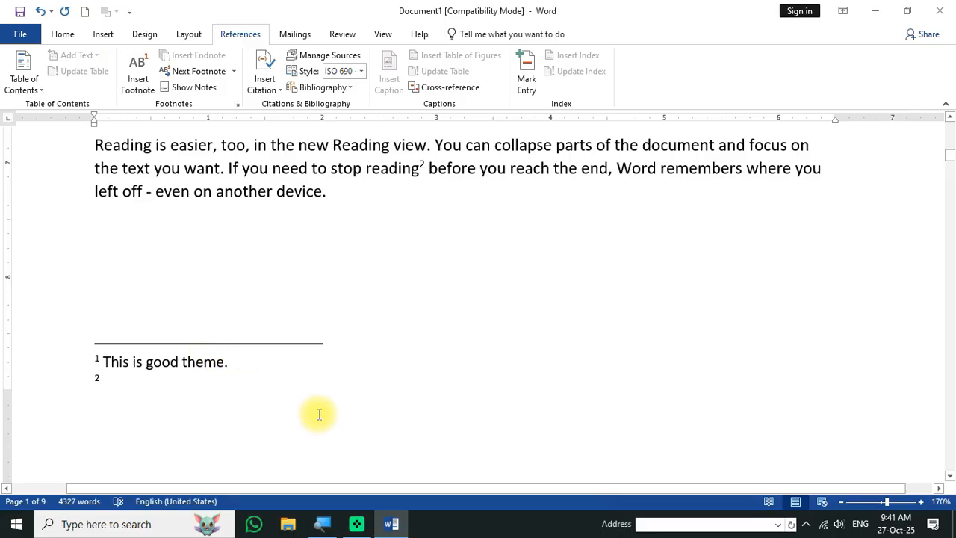
{"action": "type", "text": "He i"}
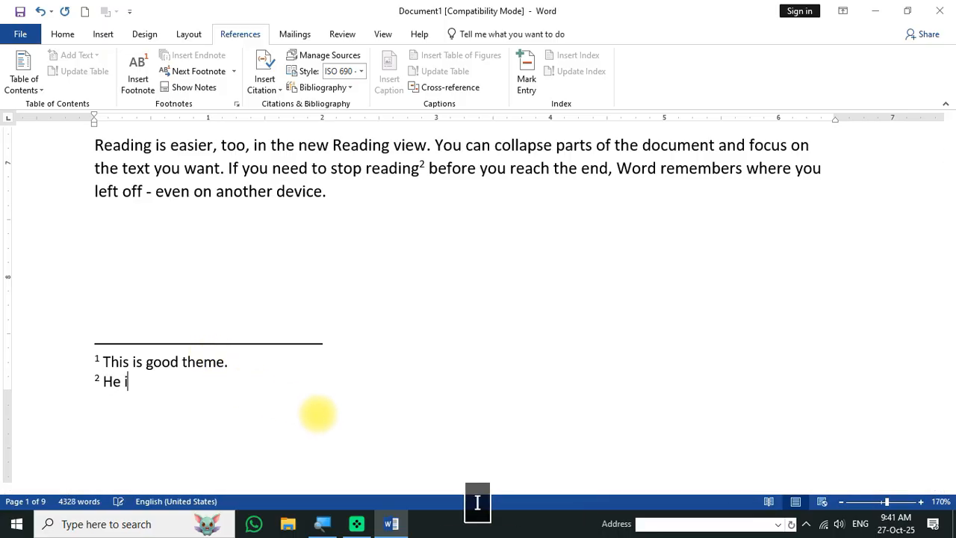
{"action": "type", "text": "s a danger"}
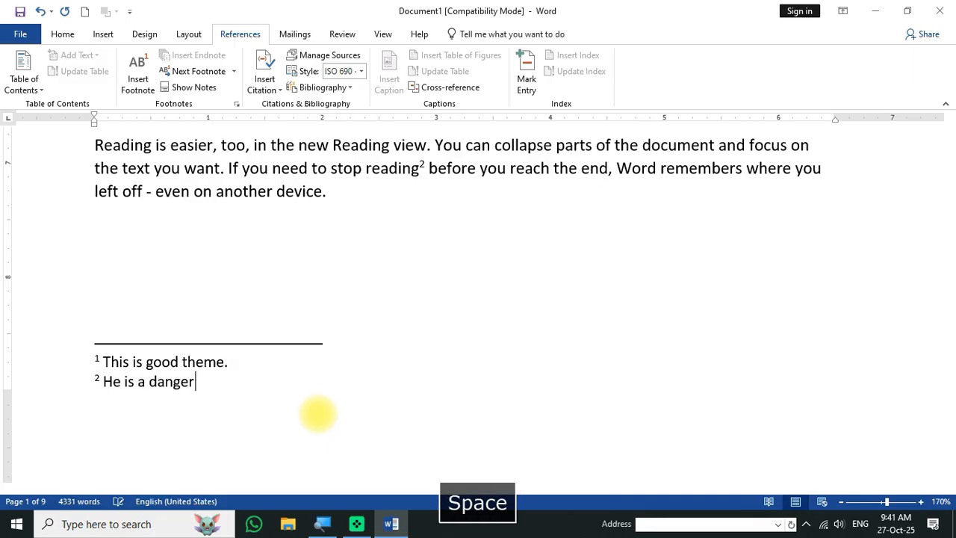
{"action": "type", "text": " boy."}
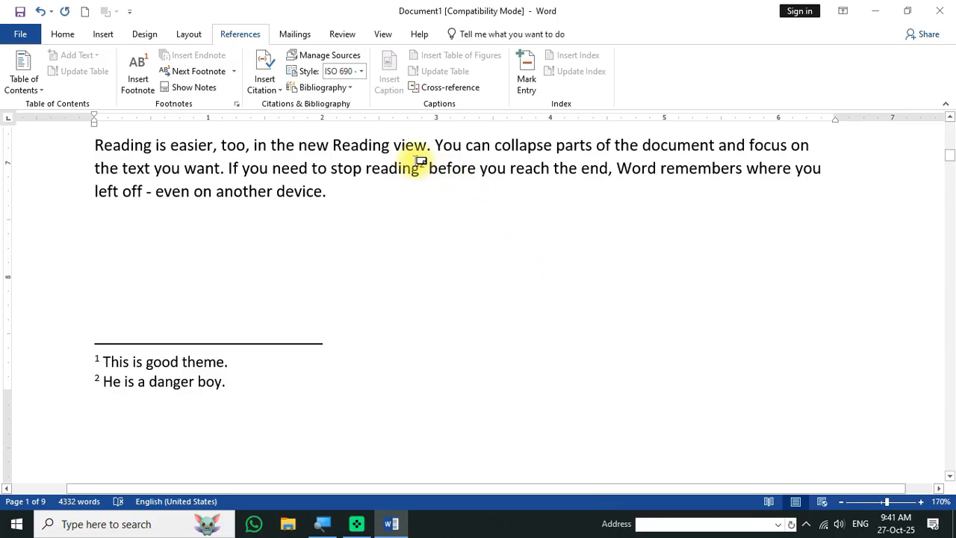
Step: Preview footnote 2 from its reference mark and check both footnote marks against the notes at the end of page 1
{"action": "mouse_move", "coordinate": [426, 162]}
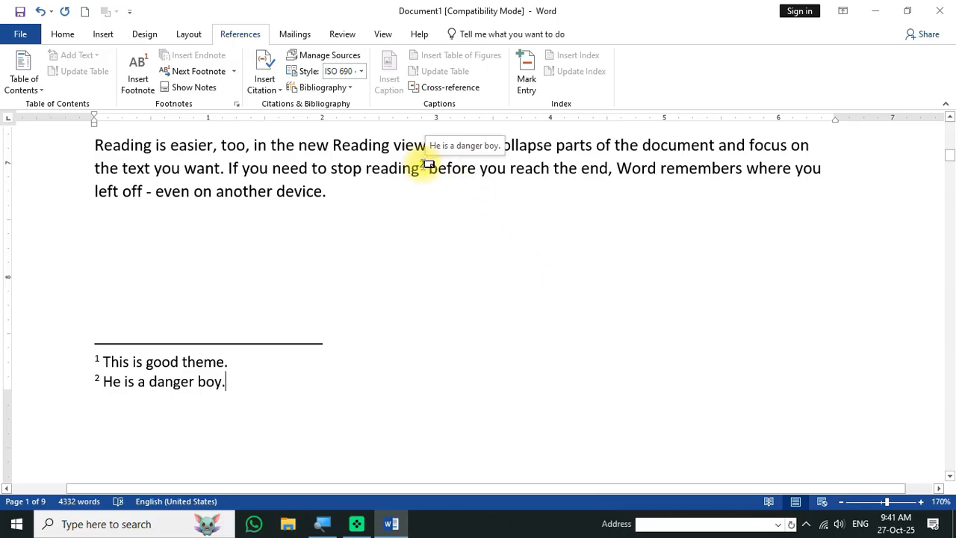
{"action": "scroll", "coordinate": [426, 162], "scroll_direction": "up", "scroll_amount": 3}
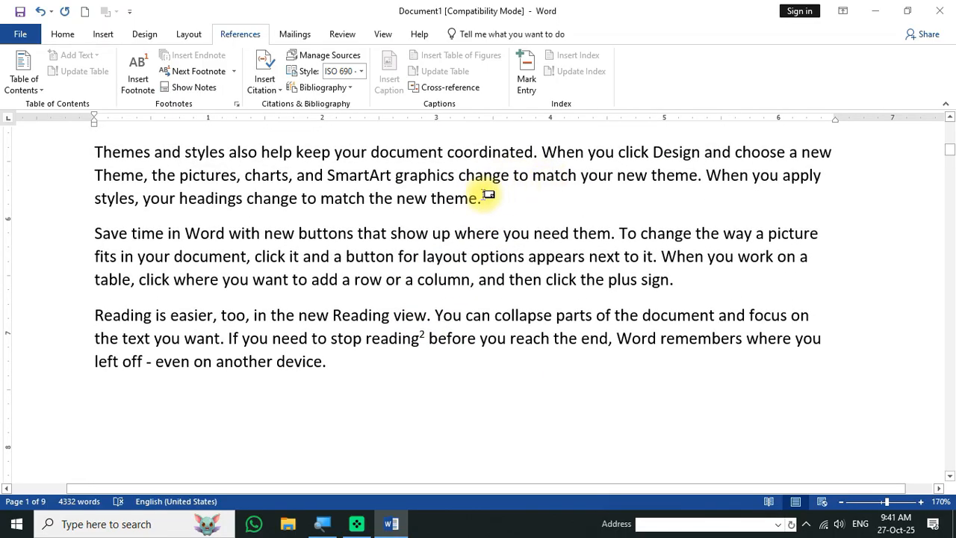
{"action": "scroll", "coordinate": [487, 207], "scroll_direction": "down", "scroll_amount": 3}
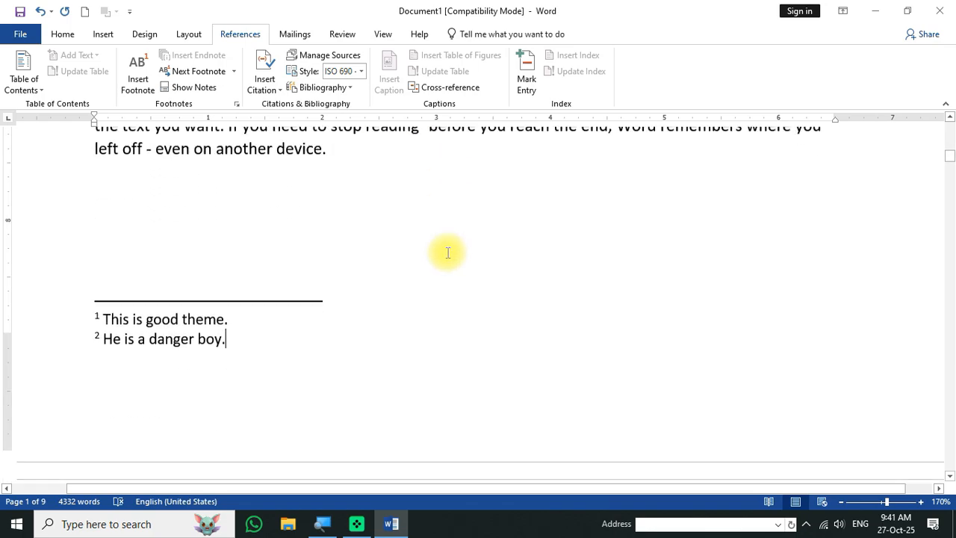
{"action": "scroll", "coordinate": [451, 248], "scroll_direction": "up", "scroll_amount": 1}
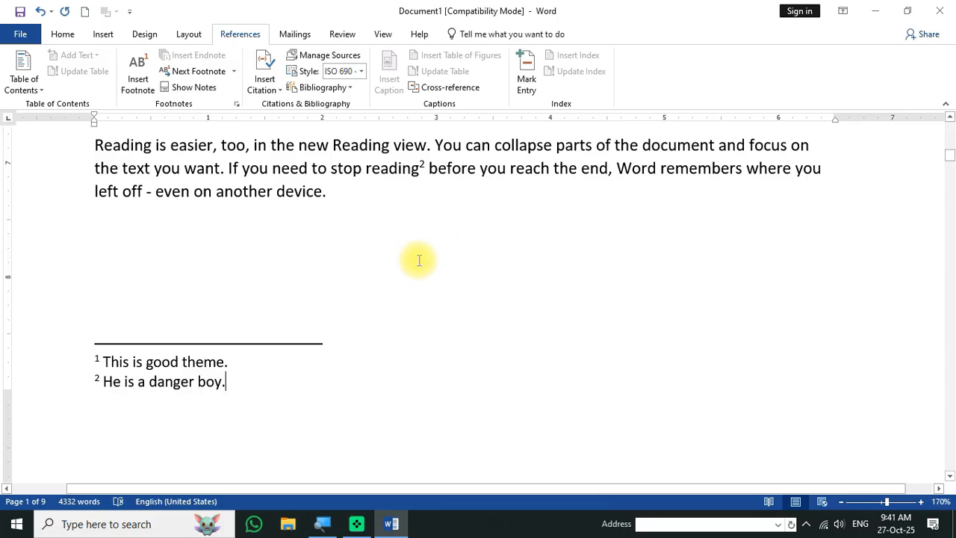
Step: Insert an endnote at "column," in the "Save time" paragraph on page 1, with a sentence saying a named person is a good boy
{"action": "scroll", "coordinate": [405, 269], "scroll_direction": "up", "scroll_amount": 1}
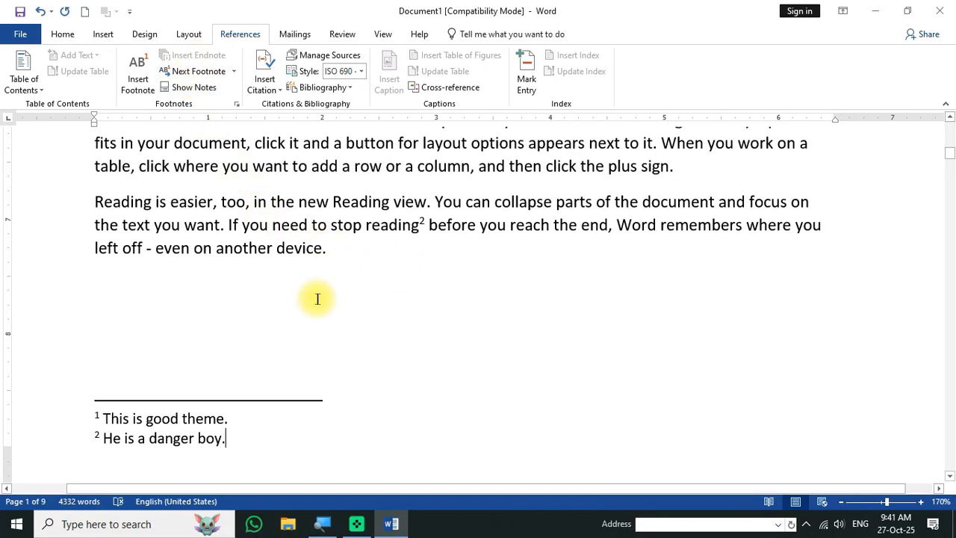
{"action": "double_click", "coordinate": [448, 166]}
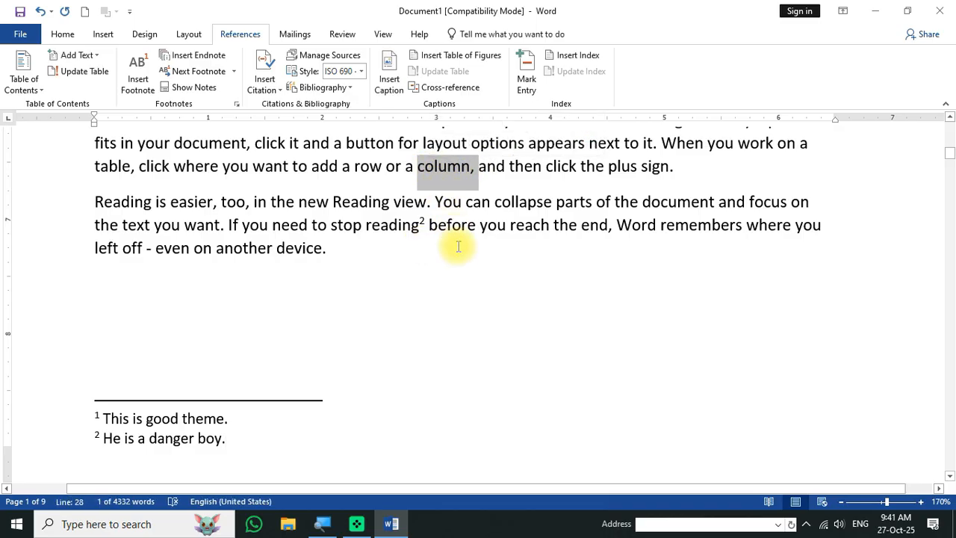
{"action": "left_click", "coordinate": [213, 58]}
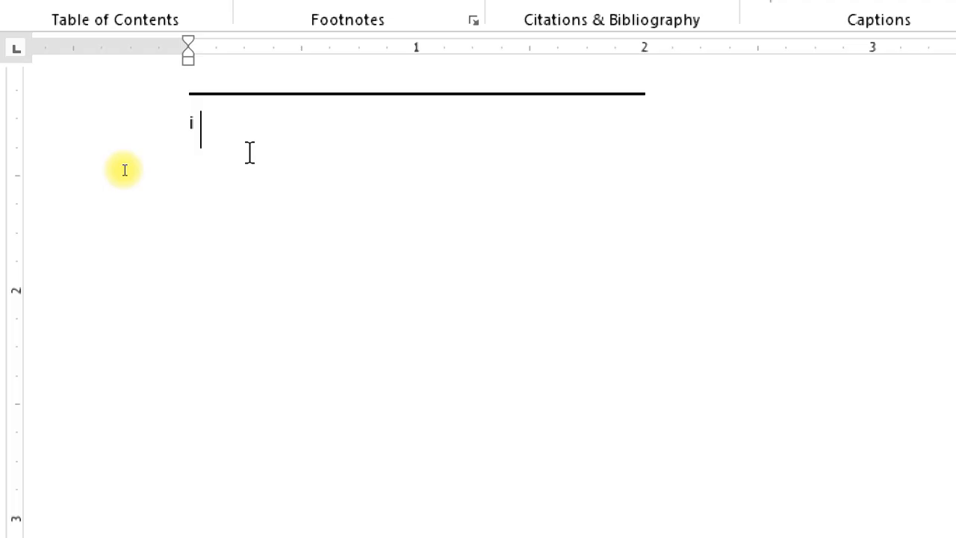
{"action": "type", "text": "Ram is a"}
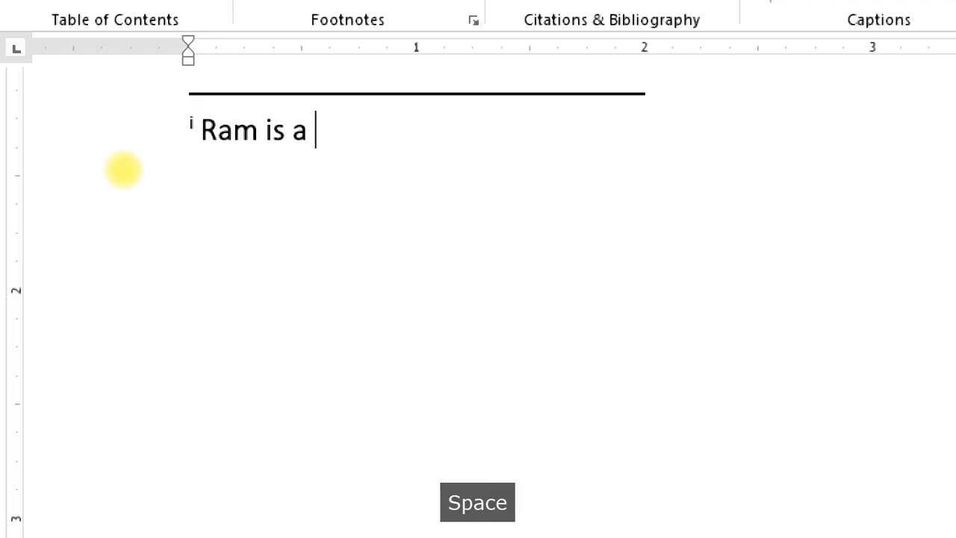
{"action": "type", "text": "good boy"}
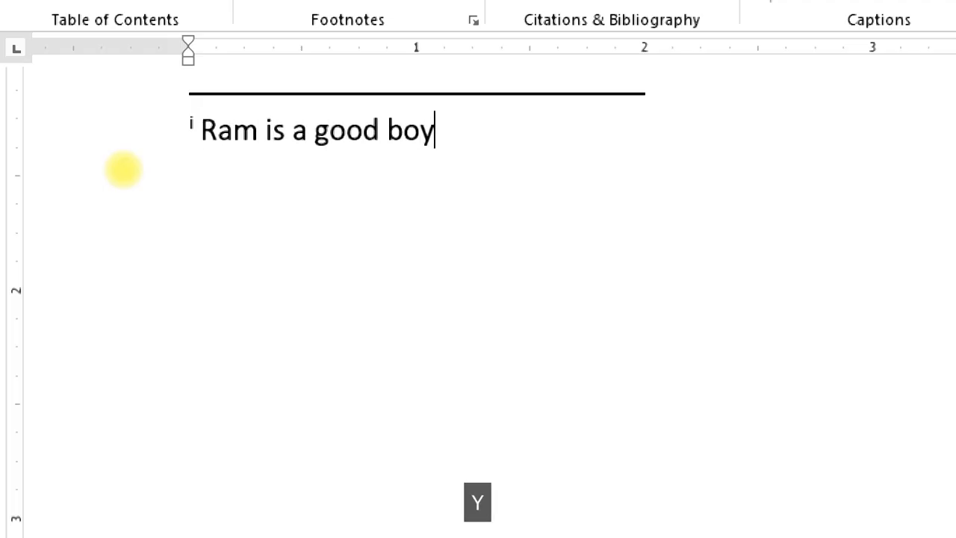
{"action": "type", "text": "."}
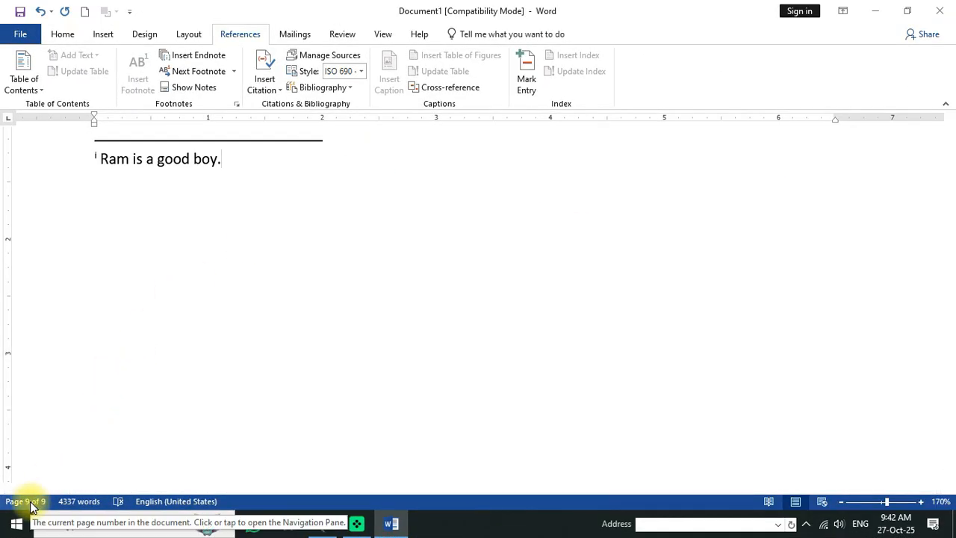
Step: Review the endnote at the document's end, return to page 1, and preview it from its reference mark after "column,"
{"action": "scroll", "coordinate": [309, 370], "scroll_direction": "up", "scroll_amount": 3}
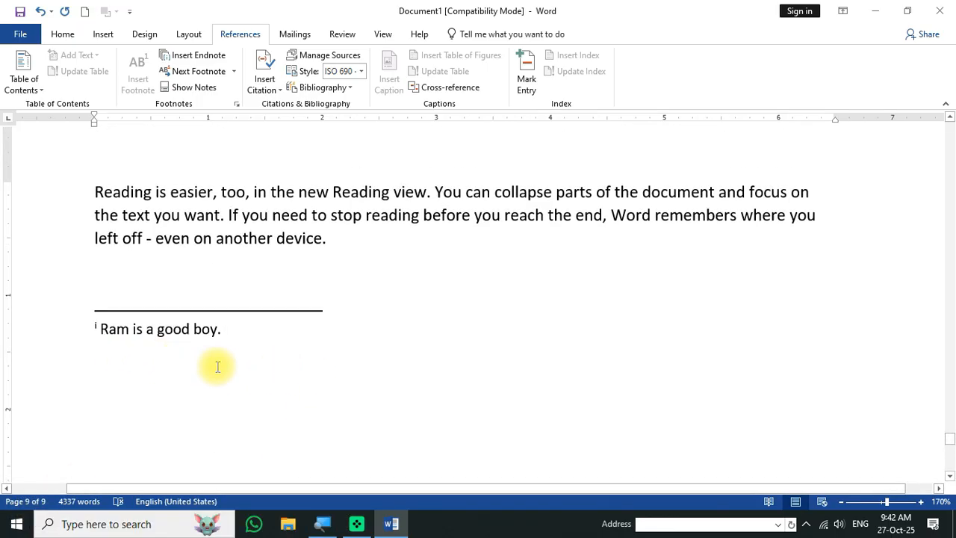
{"action": "left_click_drag", "start_coordinate": [952, 444], "coordinate": [937, 126]}
{"action": "scroll", "coordinate": [544, 368], "scroll_direction": "down", "scroll_amount": 12}
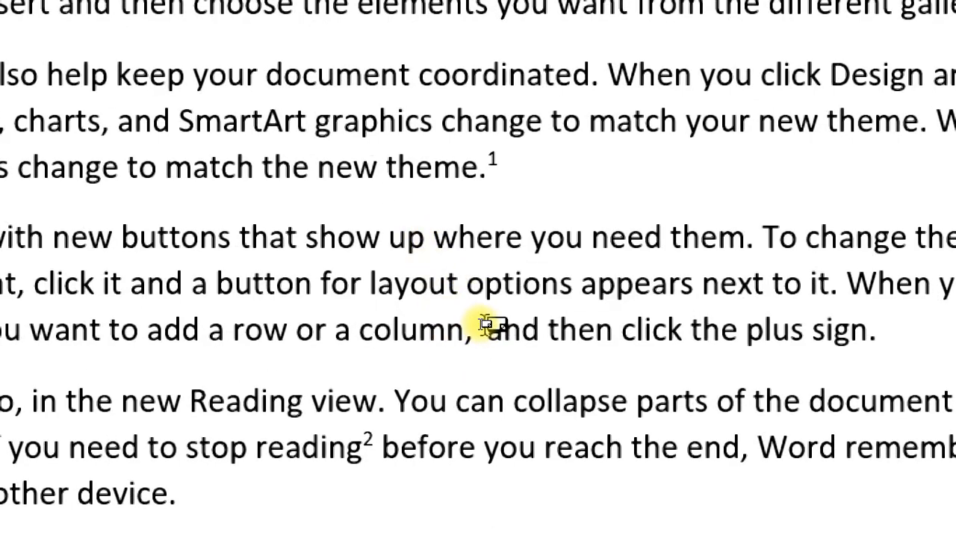
{"action": "mouse_move", "coordinate": [487, 323]}
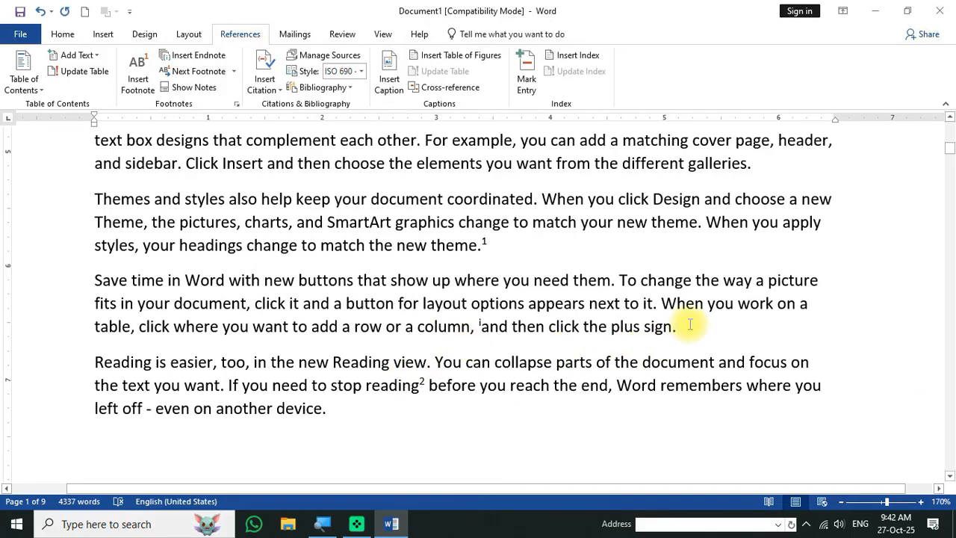
Step: Insert an endnote at "sign." in the "Save time" paragraph on page 1, with a sentence saying a named person is a good girl
{"action": "left_click_drag", "start_coordinate": [675, 326], "coordinate": [659, 340]}
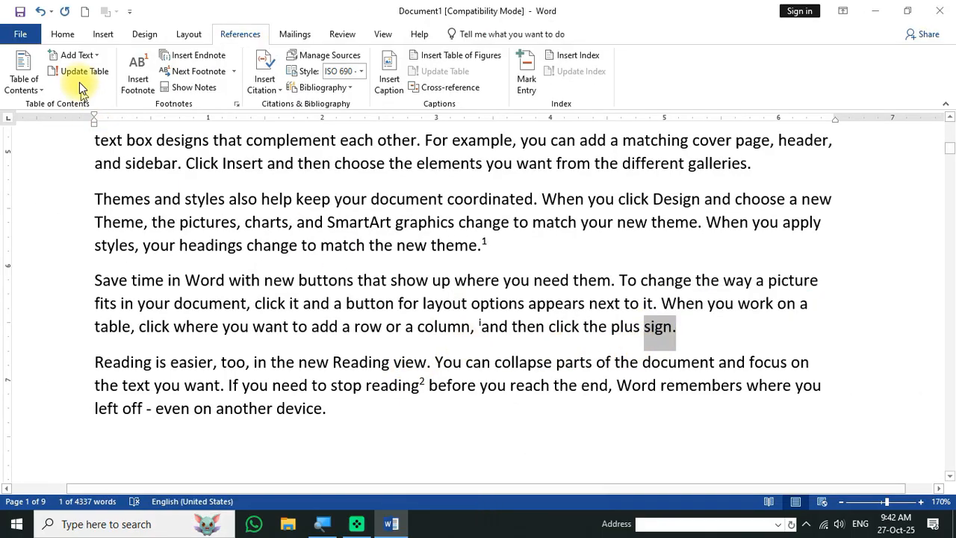
{"action": "left_click", "coordinate": [196, 56]}
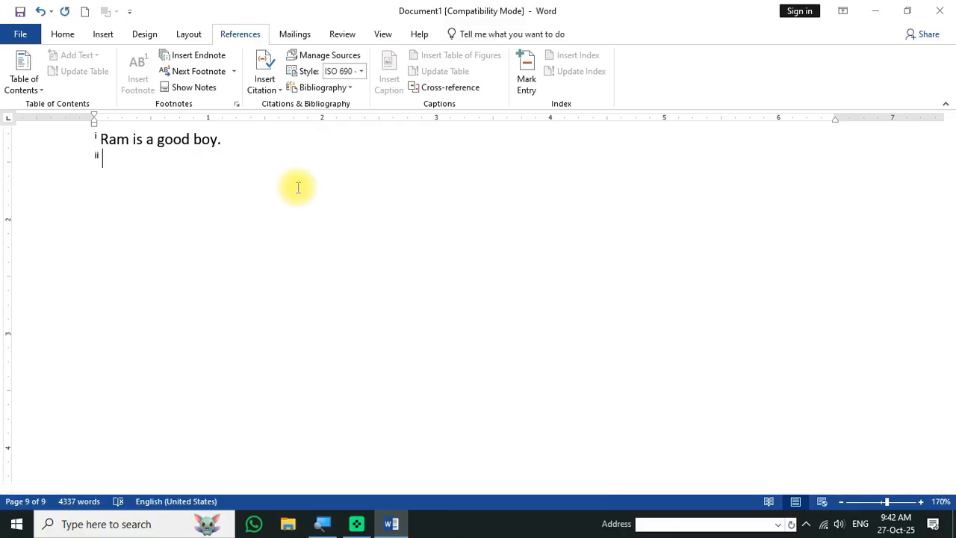
{"action": "type", "text": "seta is a "}
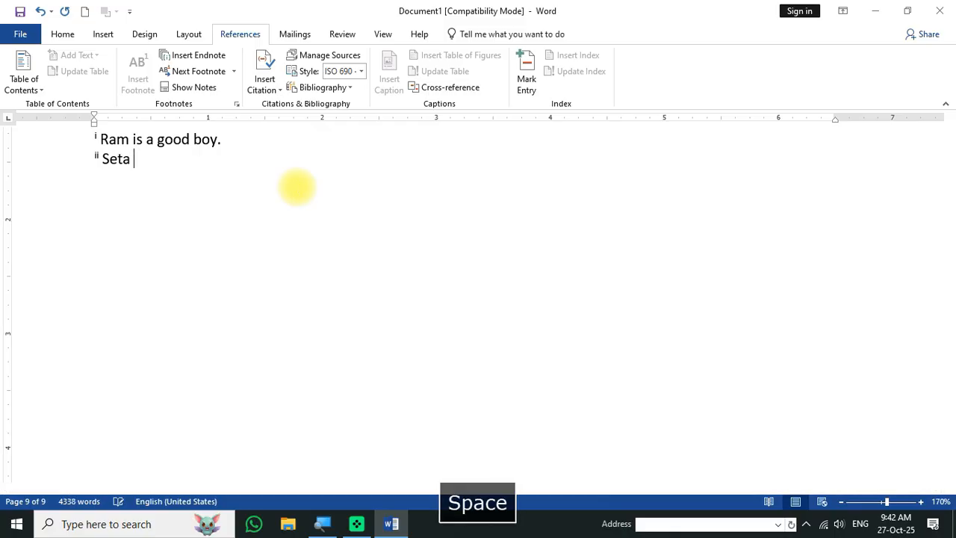
{"action": "type", "text": "f"}
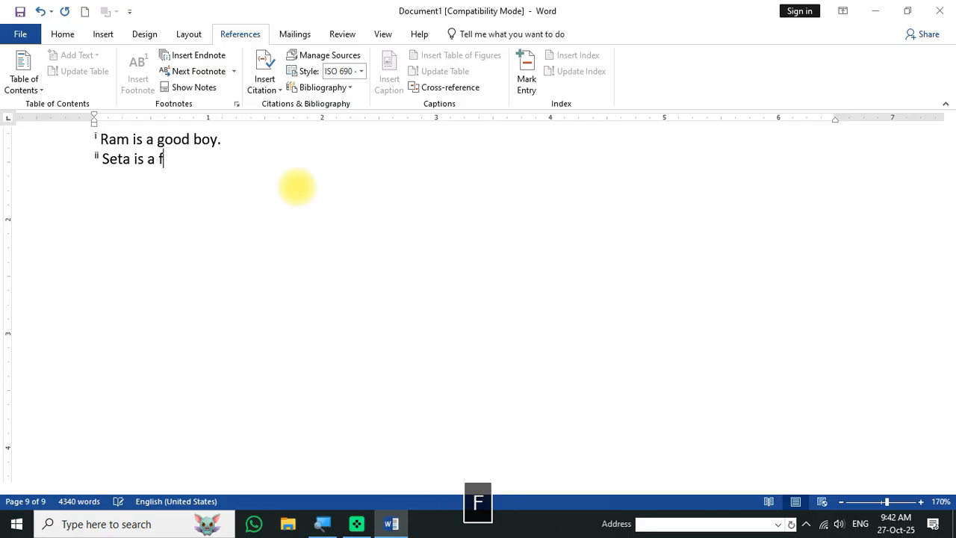
{"action": "key", "text": "BackSpace"}
{"action": "type", "text": "good g"}
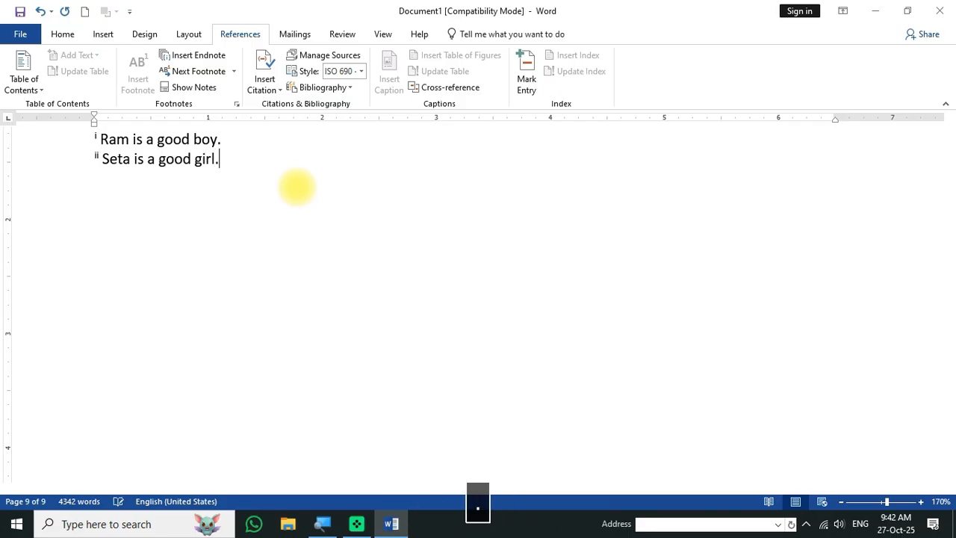
{"action": "type", "text": "irl."}
Step: Return from the endnotes to page 1 and check the endnote marks in the "Save time" paragraph
{"action": "scroll", "coordinate": [258, 249], "scroll_direction": "up", "scroll_amount": 2}
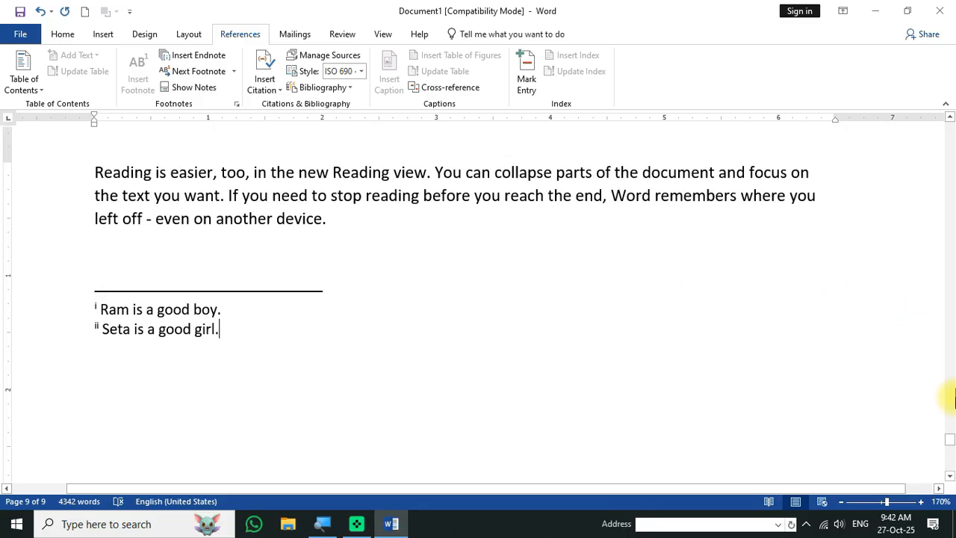
{"action": "left_click_drag", "start_coordinate": [951, 452], "coordinate": [944, 131]}
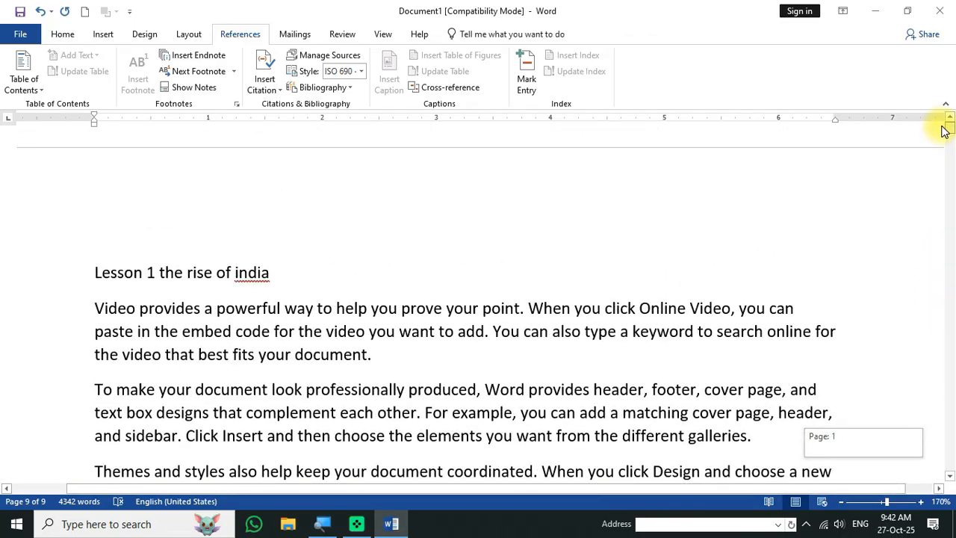
{"action": "scroll", "coordinate": [461, 335], "scroll_direction": "down", "scroll_amount": 6}
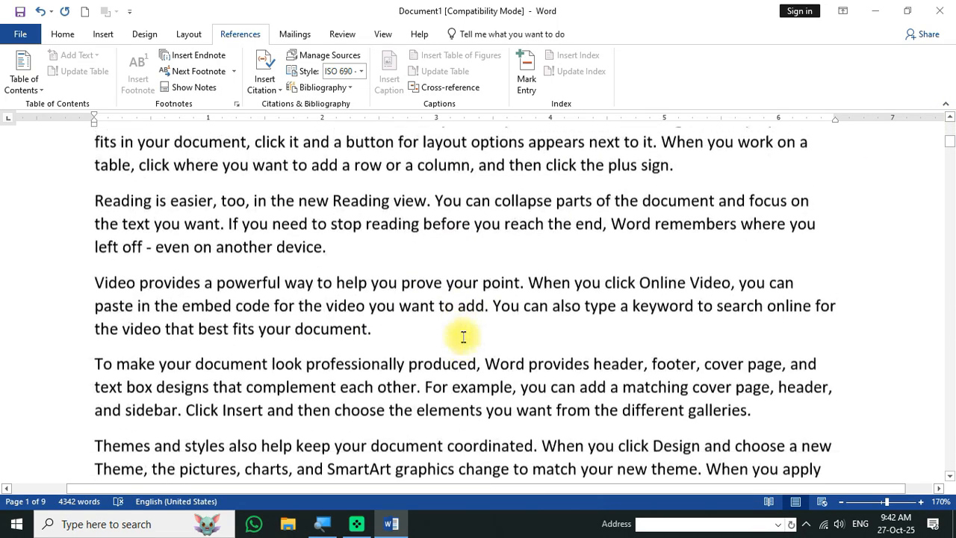
{"action": "left_click", "coordinate": [470, 258]}
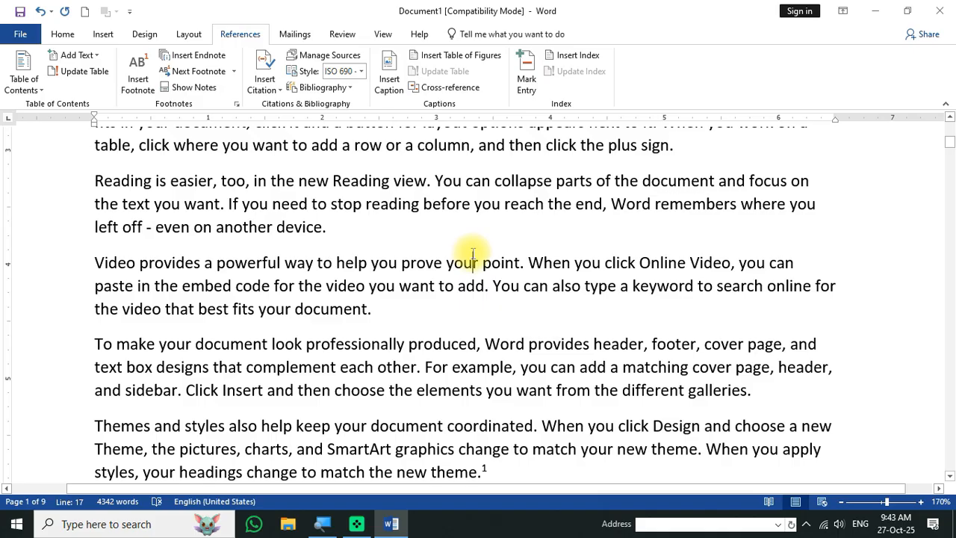
{"action": "scroll", "coordinate": [465, 260], "scroll_direction": "down", "scroll_amount": 3}
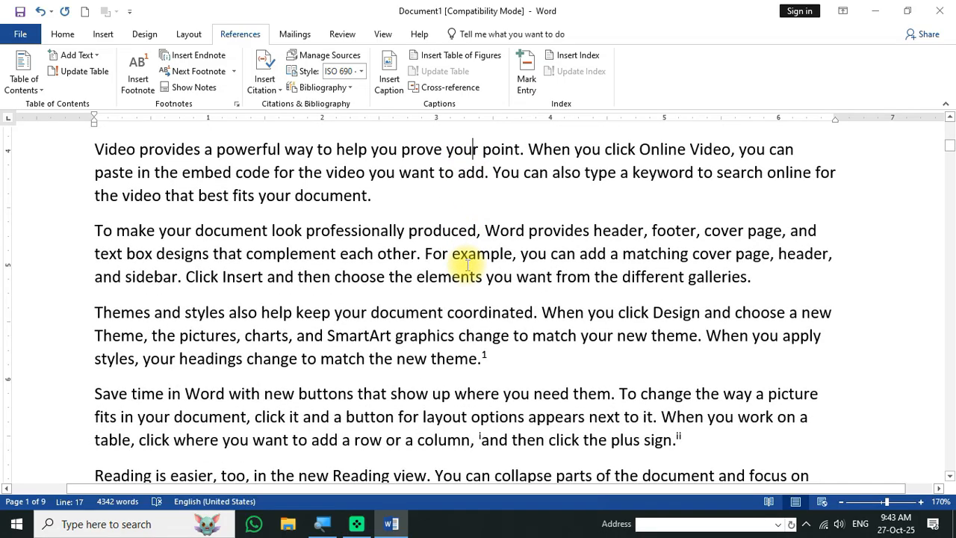
Step: Starting from an early paragraph on page 1, jump to the next footnote twice and go back to the previous footnote
{"action": "scroll", "coordinate": [403, 258], "scroll_direction": "up", "scroll_amount": 6}
{"action": "left_click", "coordinate": [321, 193]}
{"action": "scroll", "coordinate": [265, 195], "scroll_direction": "up", "scroll_amount": 2}
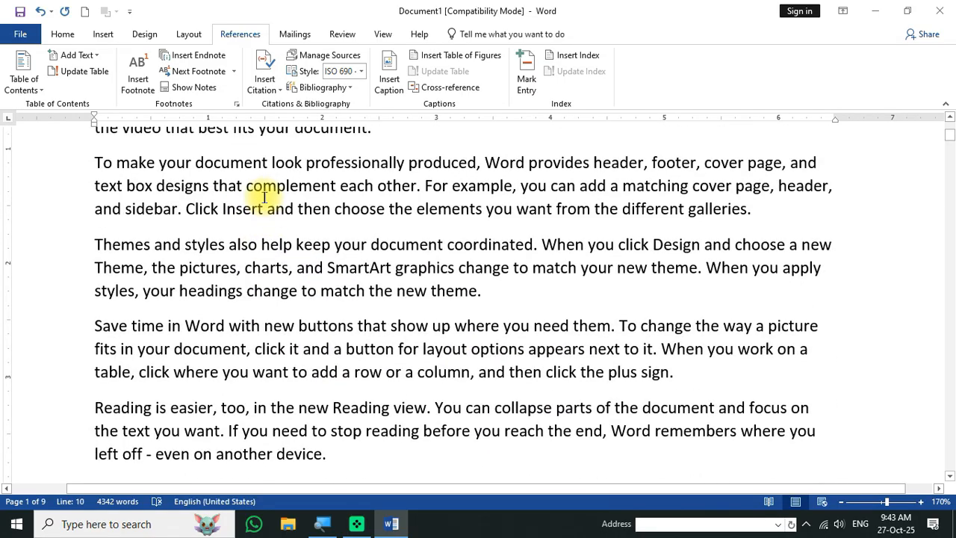
{"action": "scroll", "coordinate": [246, 224], "scroll_direction": "up", "scroll_amount": 4}
{"action": "left_click", "coordinate": [200, 76]}
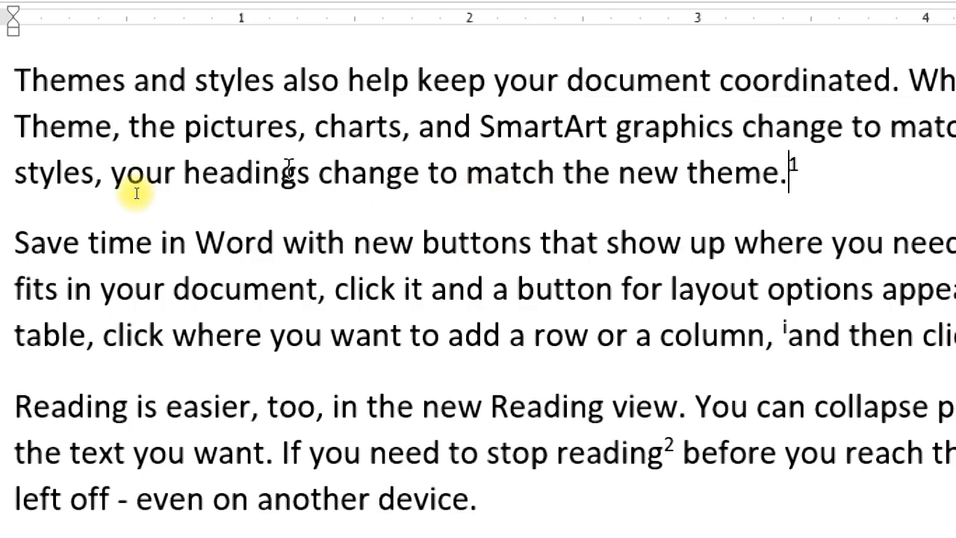
{"action": "scroll", "coordinate": [134, 189], "scroll_direction": "up", "scroll_amount": 4}
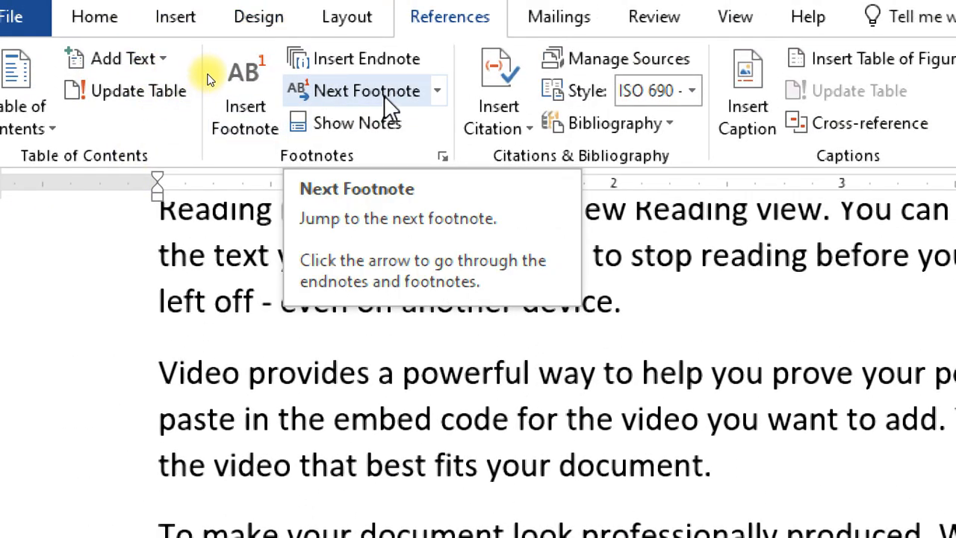
{"action": "left_click", "coordinate": [384, 95]}
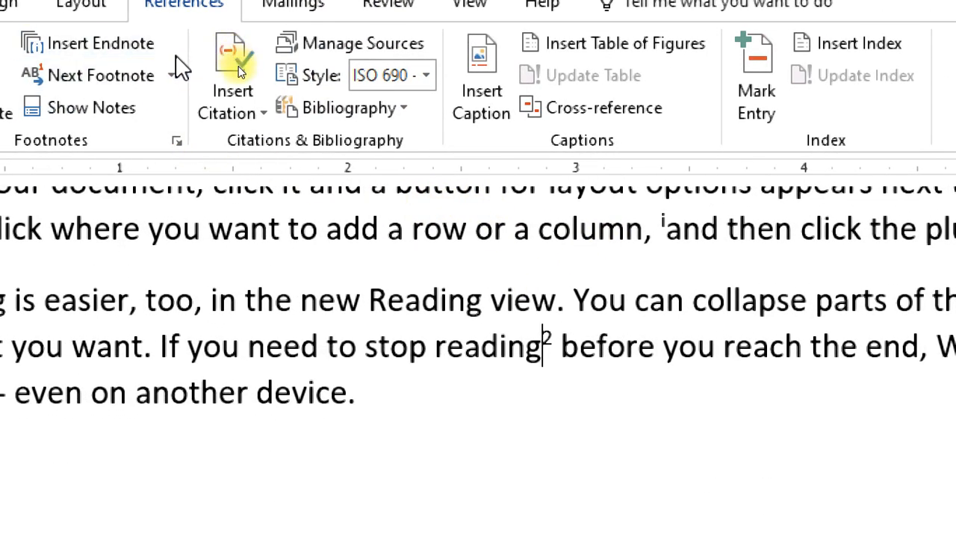
{"action": "left_click", "coordinate": [161, 78]}
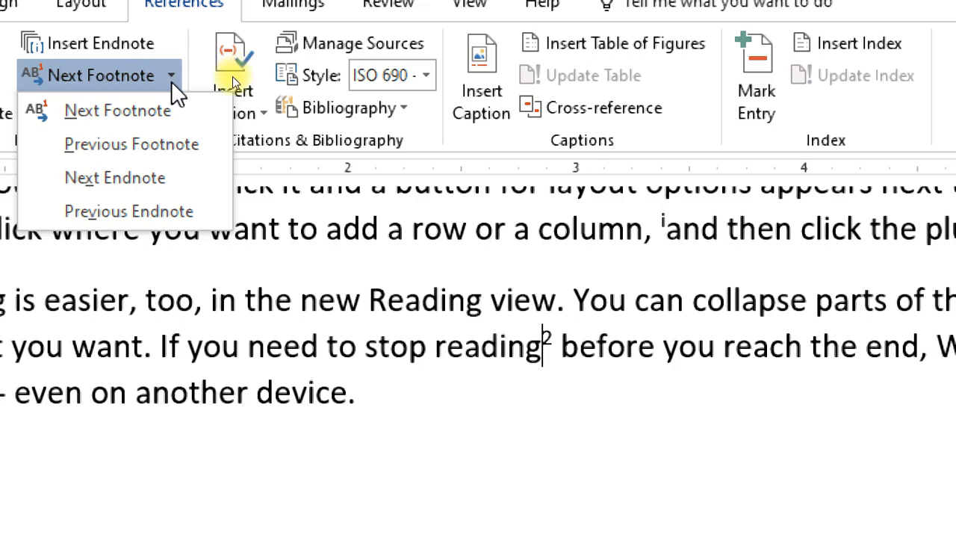
{"action": "left_click", "coordinate": [144, 151]}
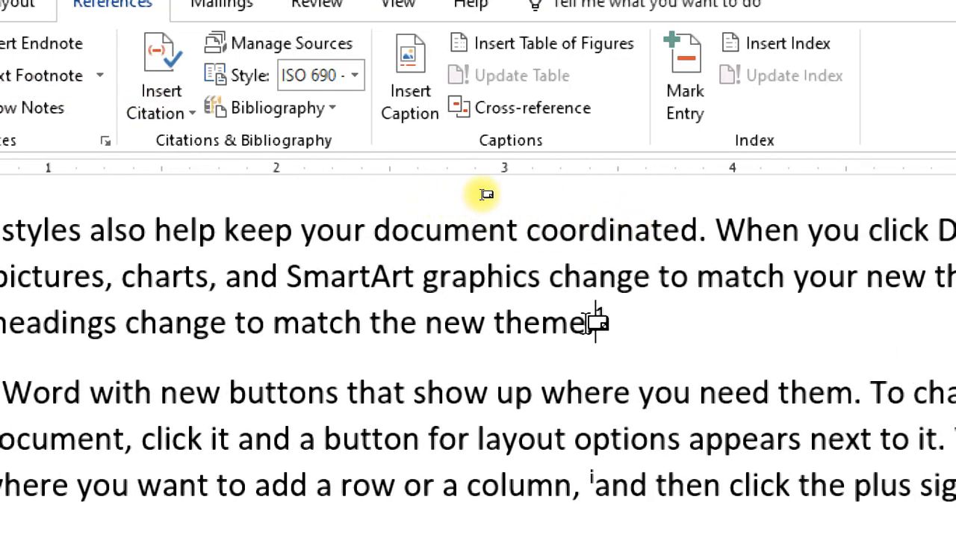
Step: Jump forward through the endnote marks in the "Save time" paragraph and go back to the previous endnote
{"action": "left_click", "coordinate": [100, 75]}
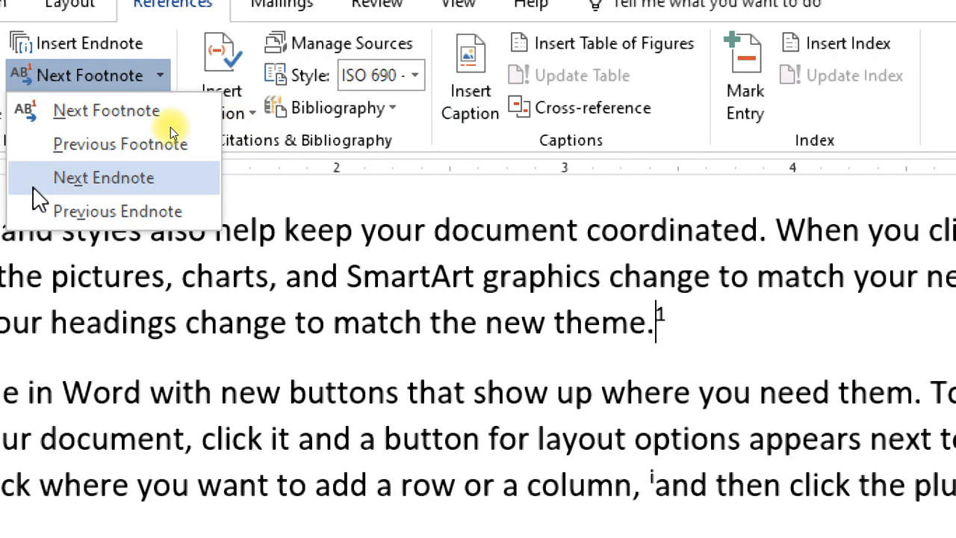
{"action": "left_click", "coordinate": [87, 183]}
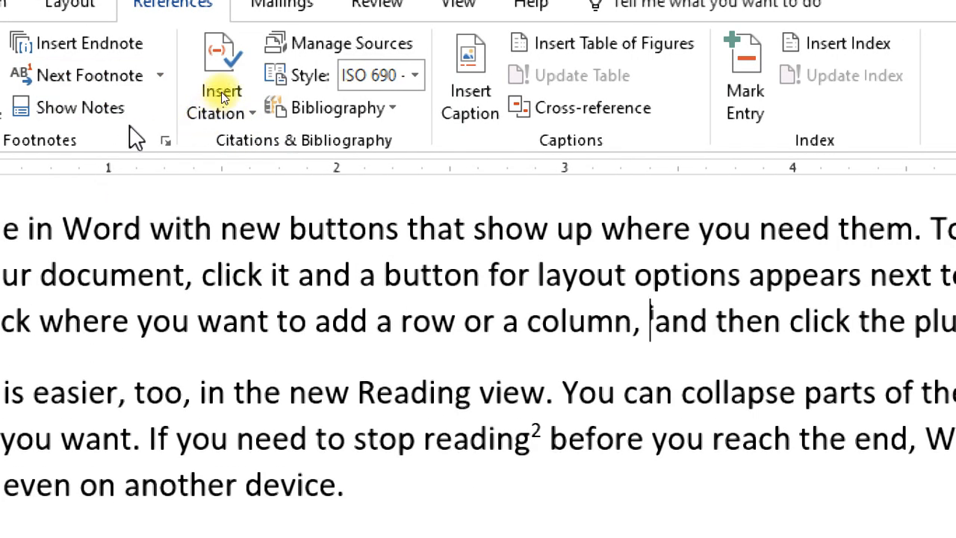
{"action": "left_click", "coordinate": [160, 76]}
{"action": "left_click", "coordinate": [97, 182]}
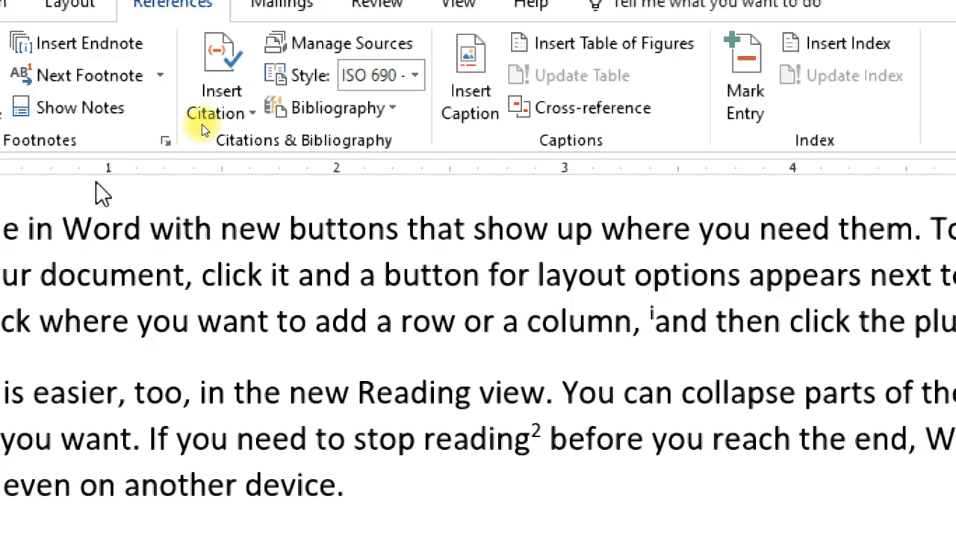
{"action": "left_click", "coordinate": [162, 76]}
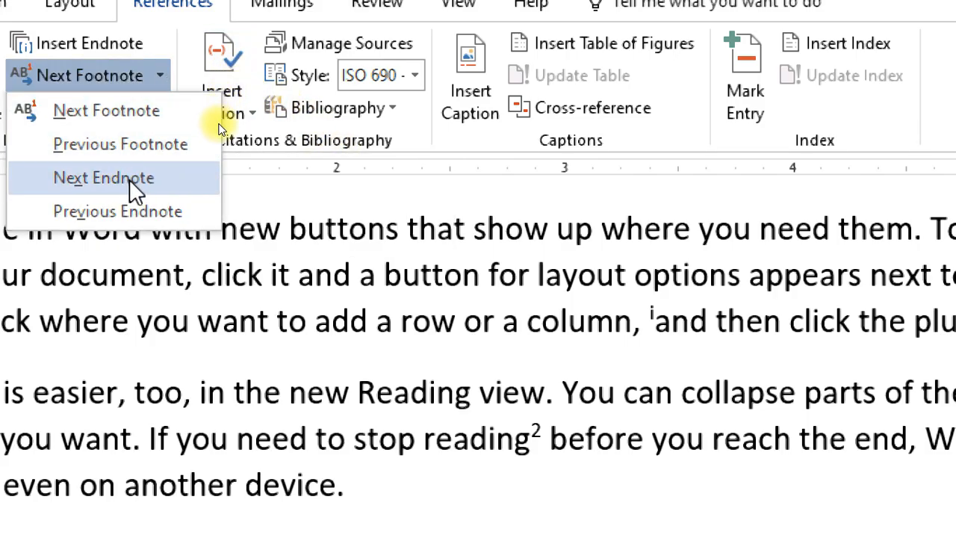
{"action": "left_click", "coordinate": [129, 180]}
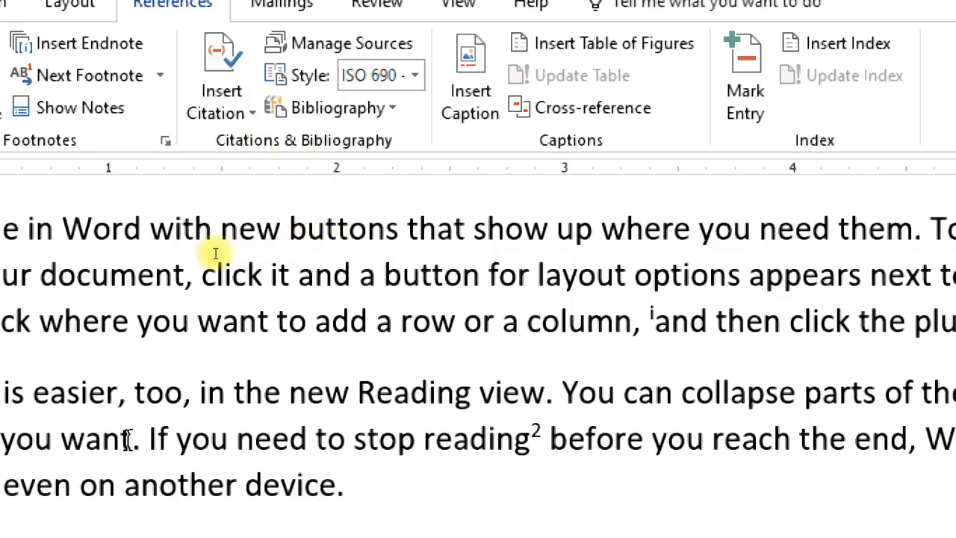
{"action": "scroll", "coordinate": [448, 269], "scroll_direction": "down", "scroll_amount": 2}
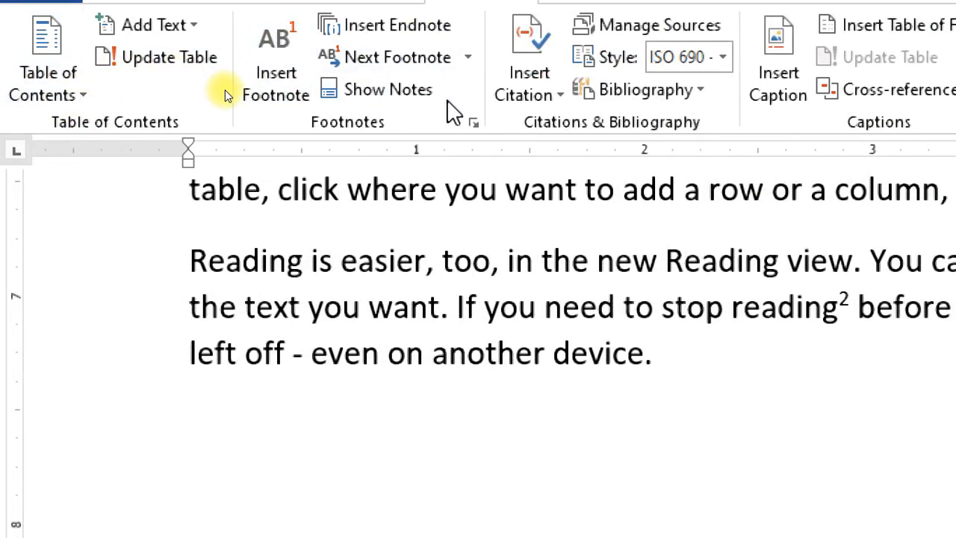
{"action": "left_click", "coordinate": [466, 59]}
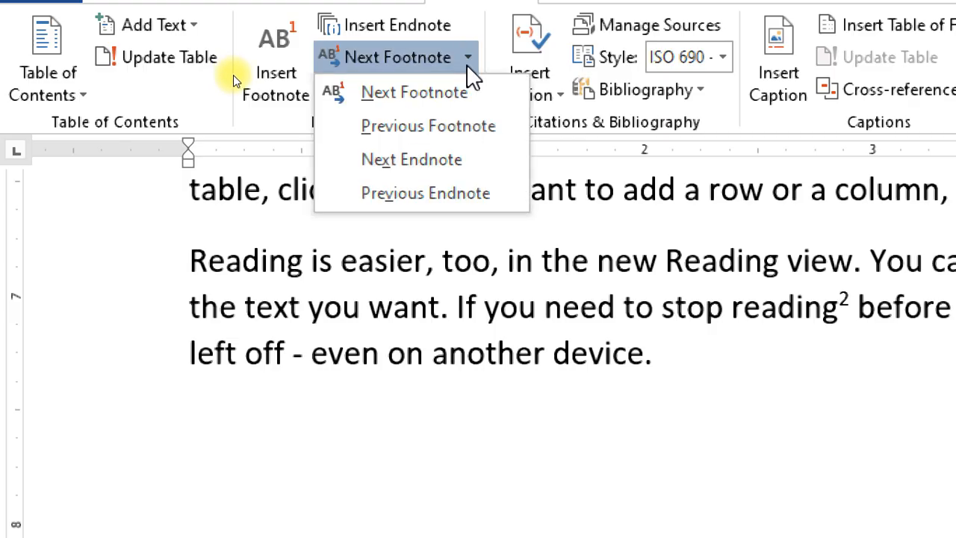
{"action": "left_click", "coordinate": [450, 196]}
Step: Use Show Notes to view the footnote area first and the endnote area second
{"action": "scroll", "coordinate": [495, 273], "scroll_direction": "up", "scroll_amount": 3}
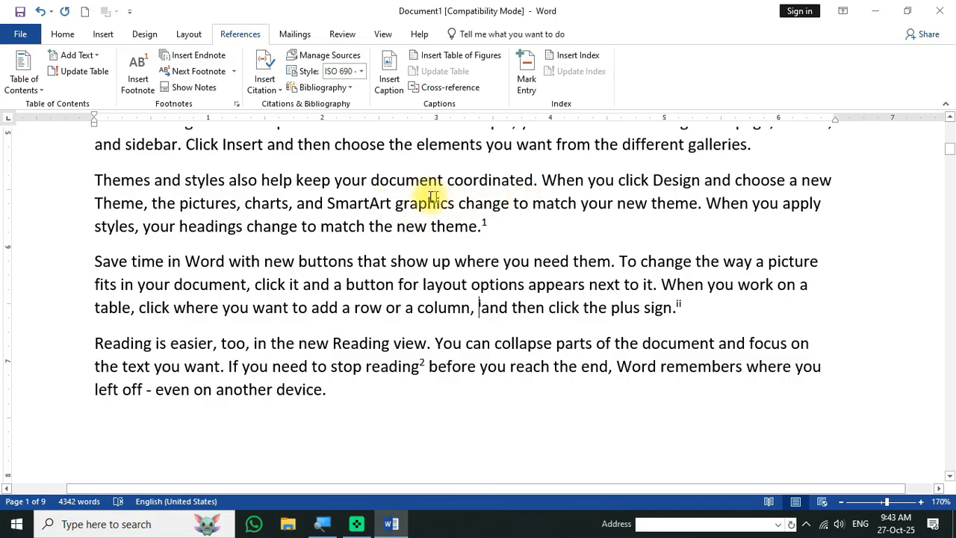
{"action": "scroll", "coordinate": [846, 275], "scroll_direction": "up", "scroll_amount": 3}
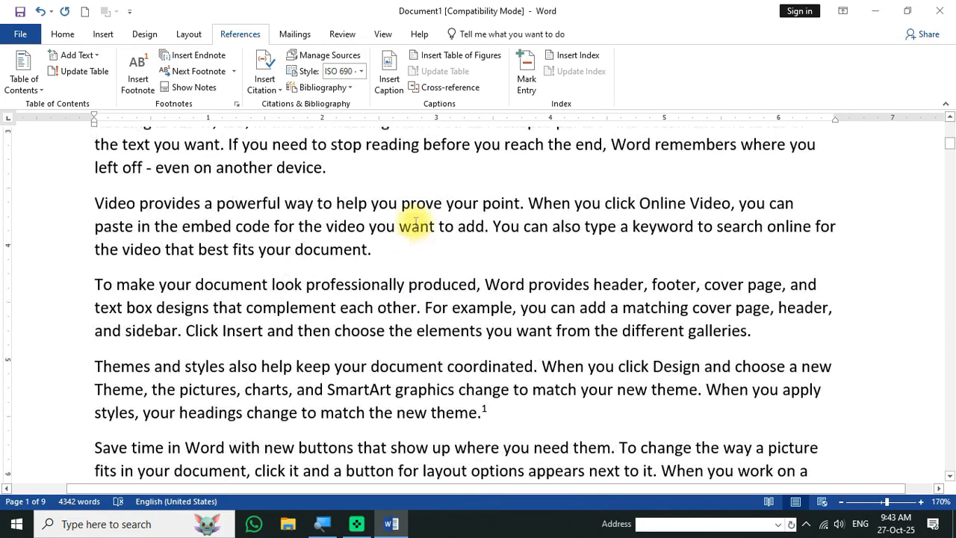
{"action": "scroll", "coordinate": [319, 197], "scroll_direction": "up", "scroll_amount": 4}
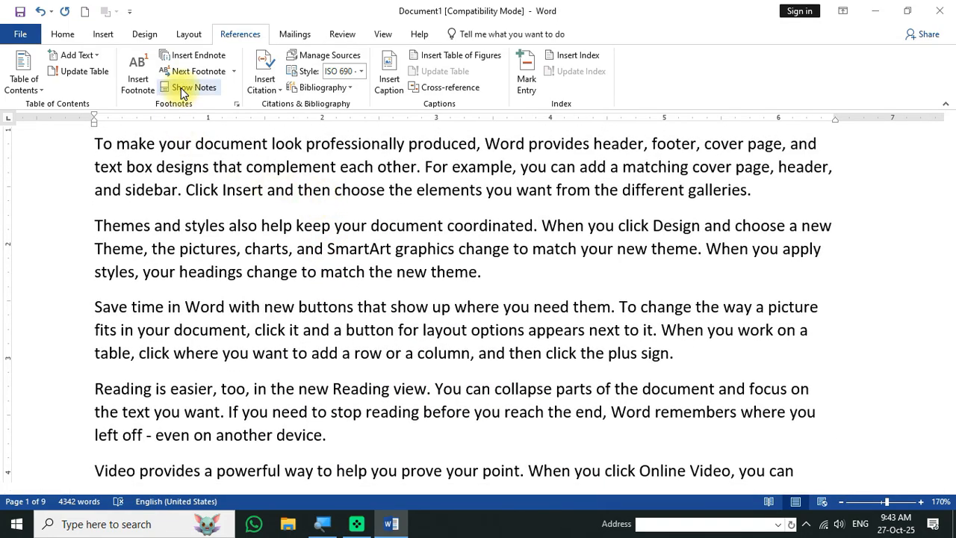
{"action": "left_click", "coordinate": [181, 87]}
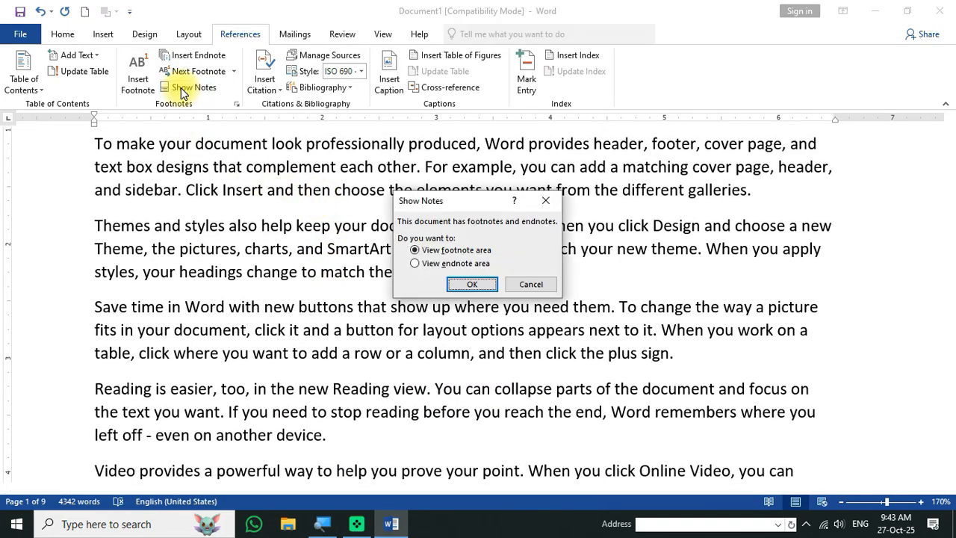
{"action": "left_click", "coordinate": [472, 285]}
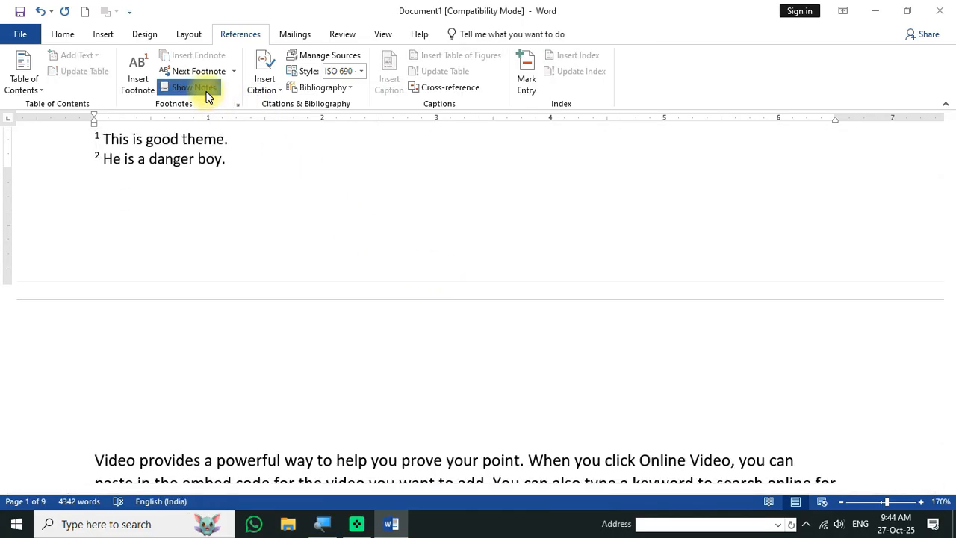
{"action": "left_click", "coordinate": [207, 93]}
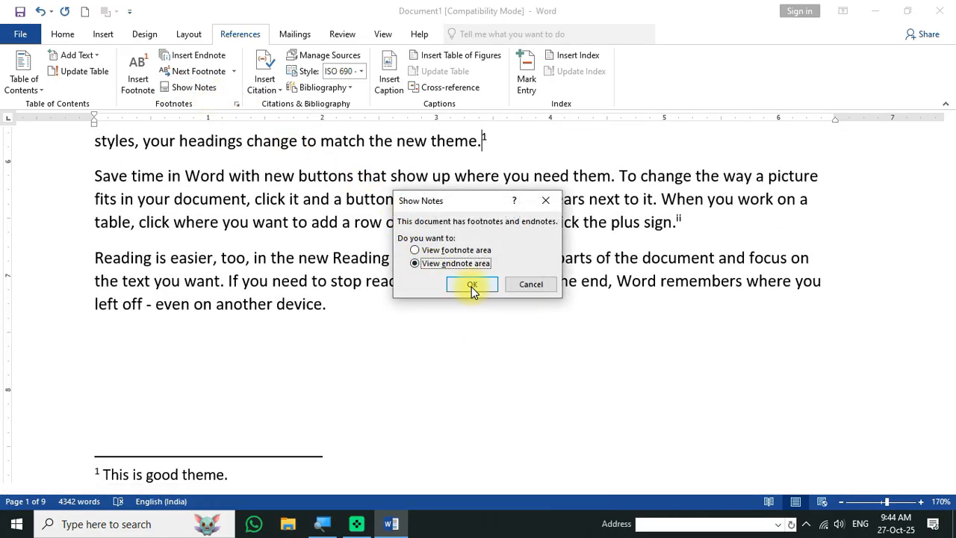
{"action": "left_click", "coordinate": [472, 285]}
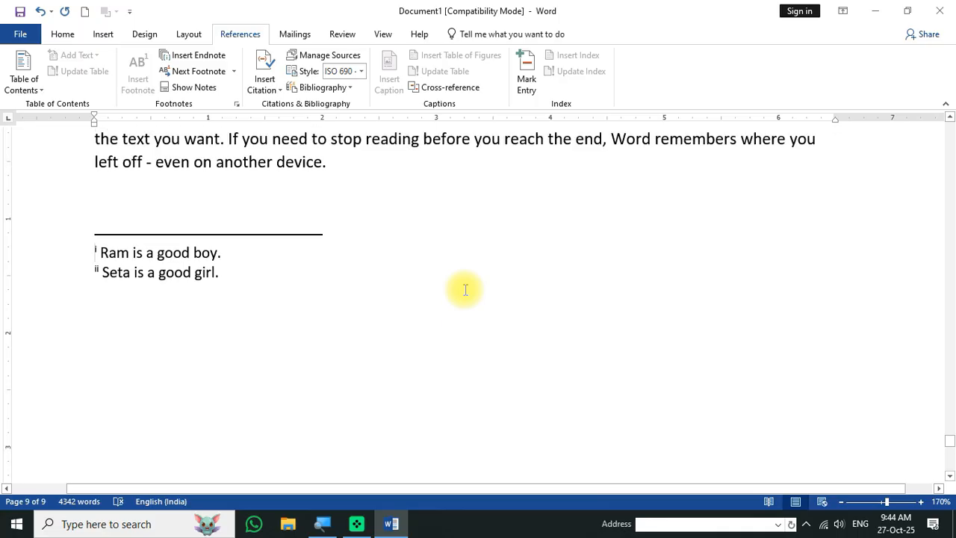
Step: Return to page 1 and delete the footnote reference mark 2 after "reading" in the "Reading is easier" paragraph
{"action": "scroll", "coordinate": [465, 290], "scroll_direction": "up", "scroll_amount": 10}
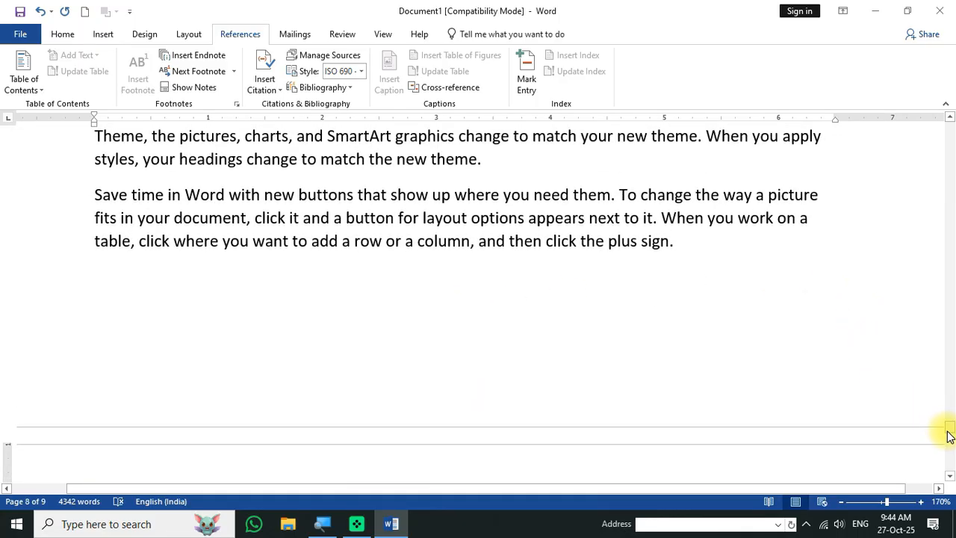
{"action": "left_click_drag", "start_coordinate": [949, 433], "coordinate": [905, 153]}
{"action": "scroll", "coordinate": [369, 322], "scroll_direction": "down", "scroll_amount": 5}
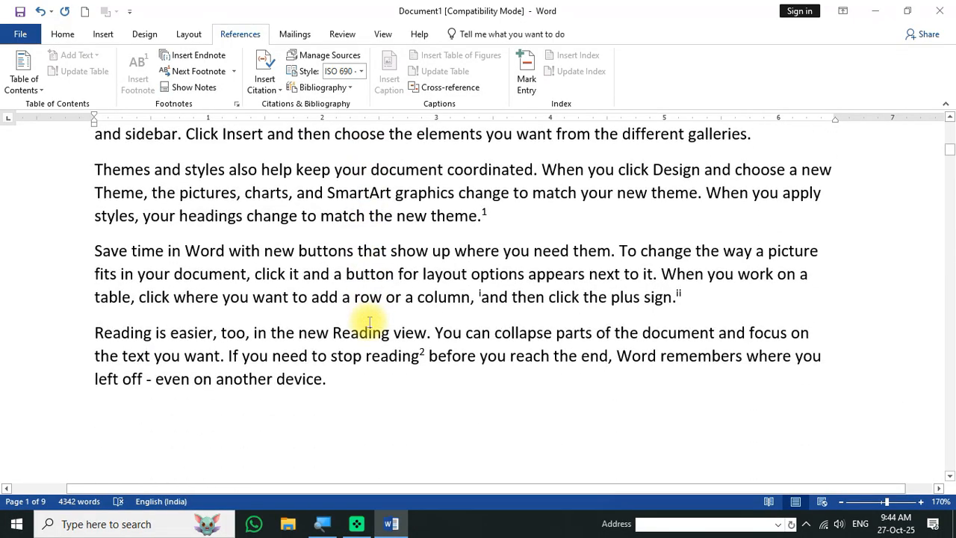
{"action": "scroll", "coordinate": [369, 321], "scroll_direction": "down", "scroll_amount": 4}
{"action": "scroll", "coordinate": [374, 317], "scroll_direction": "up", "scroll_amount": 1}
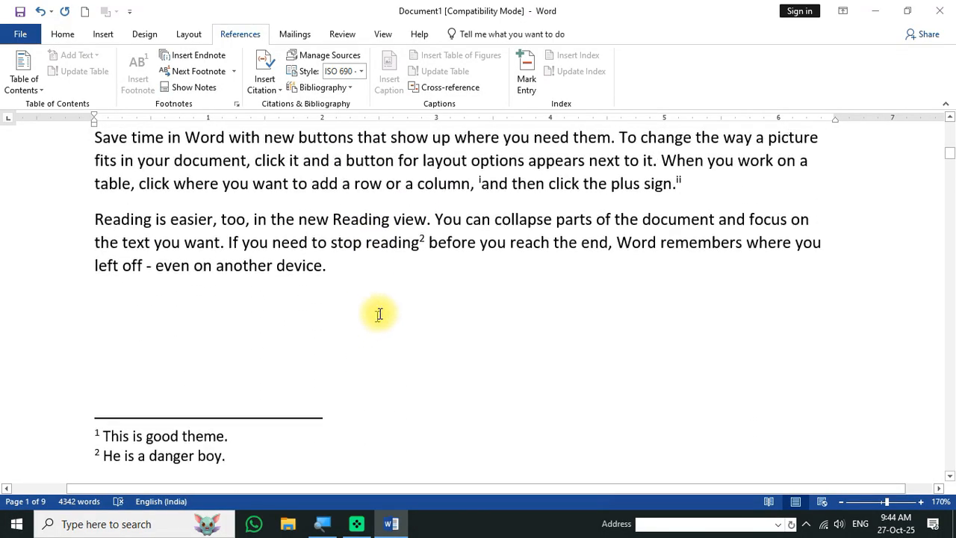
{"action": "left_click", "coordinate": [426, 237]}
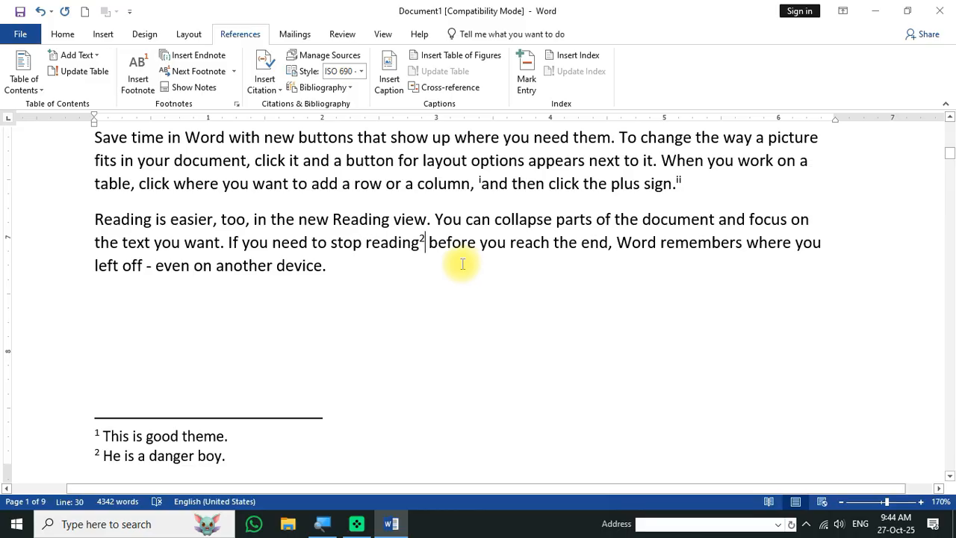
{"action": "key", "text": "BackSpace"}
{"action": "key", "text": "BackSpace"}
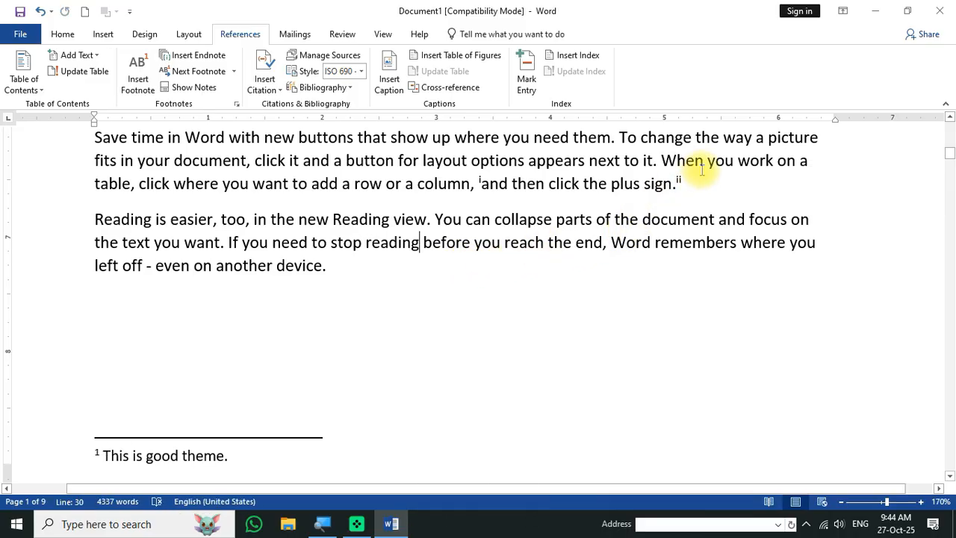
Step: Delete the endnote reference mark ii after "sign." in the "Save time" paragraph
{"action": "key", "text": "BackSpace"}
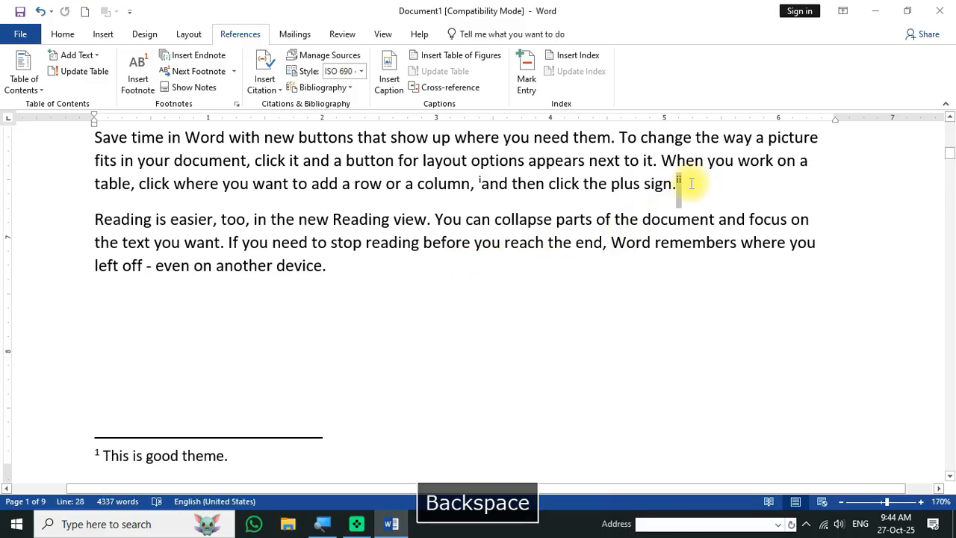
{"action": "key", "text": "BackSpace"}
{"action": "scroll", "coordinate": [367, 266], "scroll_direction": "up", "scroll_amount": 2}
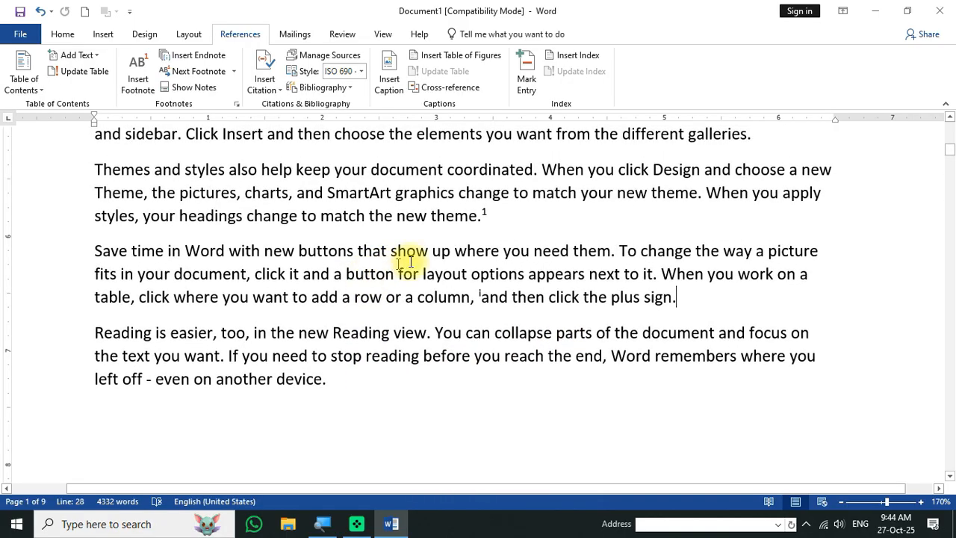
Step: Delete the footnote reference after "match the new theme." and the endnote reference after "a row or a column,"
{"action": "key", "text": "BackSpace"}
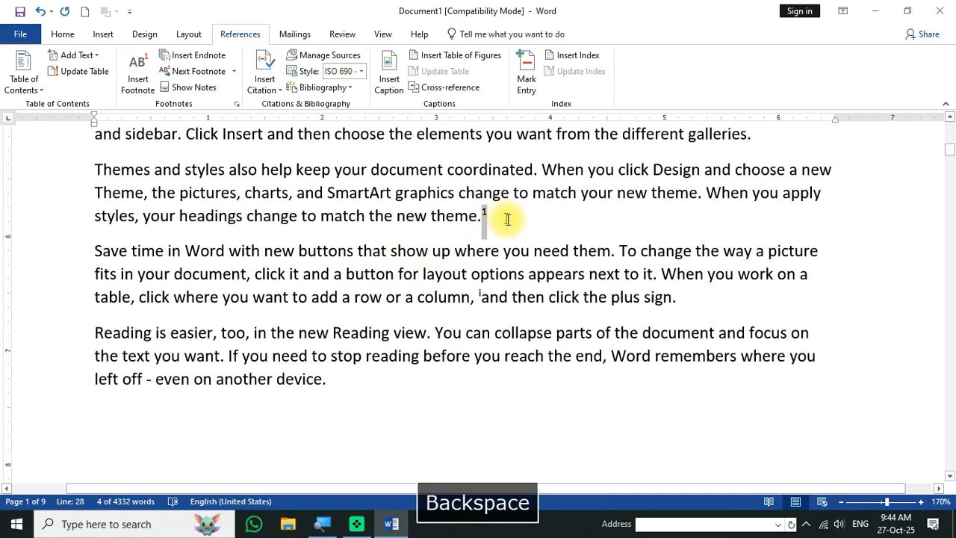
{"action": "key", "text": "BackSpace"}
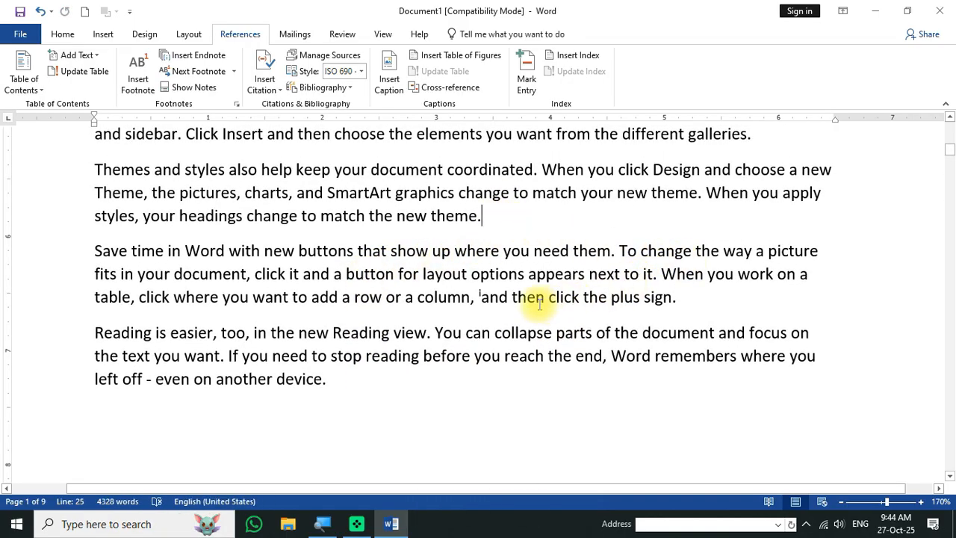
{"action": "scroll", "coordinate": [539, 304], "scroll_direction": "up", "scroll_amount": 2}
{"action": "scroll", "coordinate": [534, 310], "scroll_direction": "down", "scroll_amount": 2}
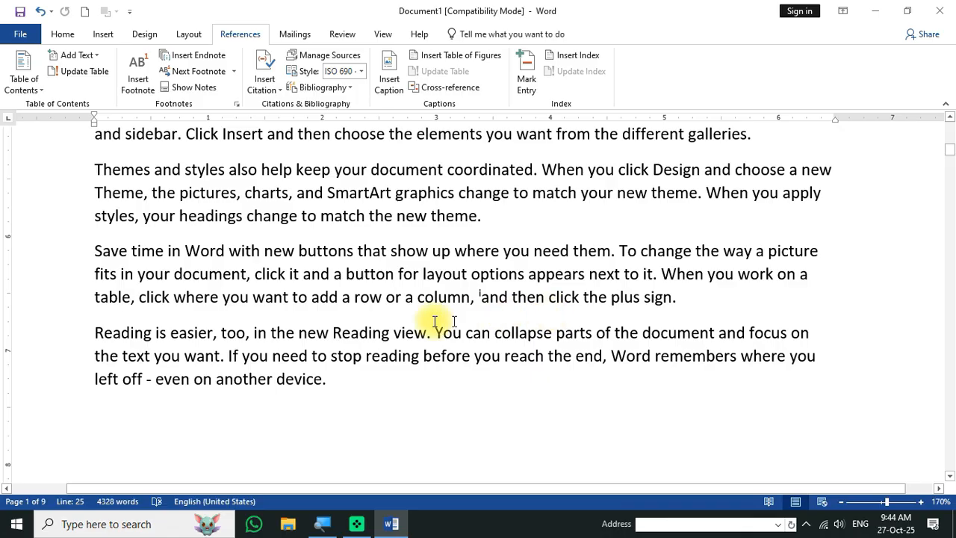
{"action": "left_click", "coordinate": [480, 297]}
{"action": "key", "text": "BackSpace"}
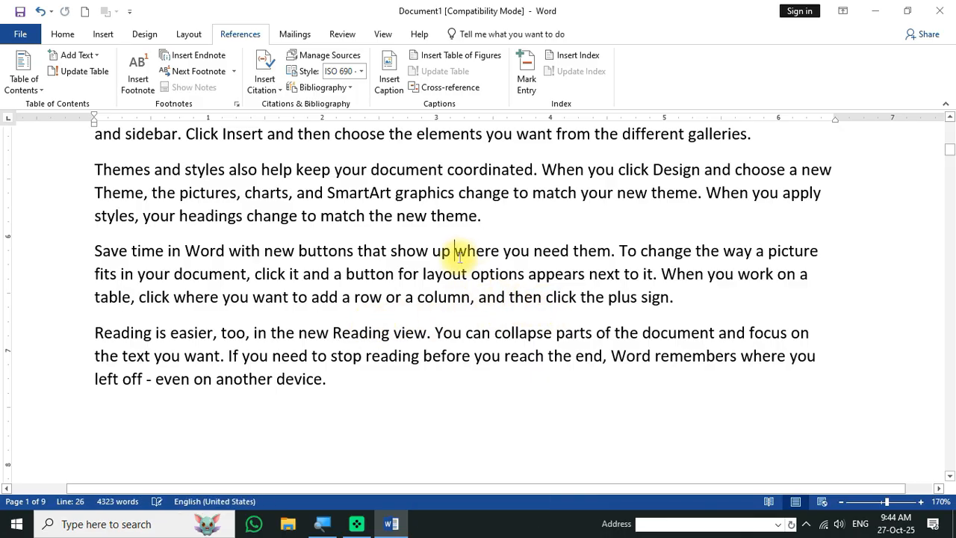
Step: Start a new citation source at the end of the first body paragraph, with Book as the source type
{"action": "scroll", "coordinate": [452, 251], "scroll_direction": "up", "scroll_amount": 5}
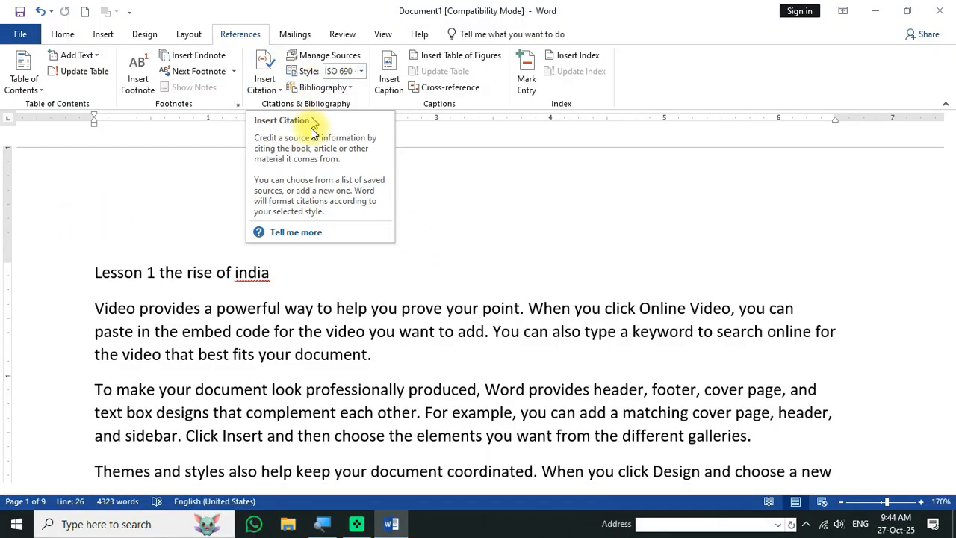
{"action": "scroll", "coordinate": [331, 303], "scroll_direction": "down", "scroll_amount": 1}
{"action": "scroll", "coordinate": [331, 303], "scroll_direction": "down", "scroll_amount": 10}
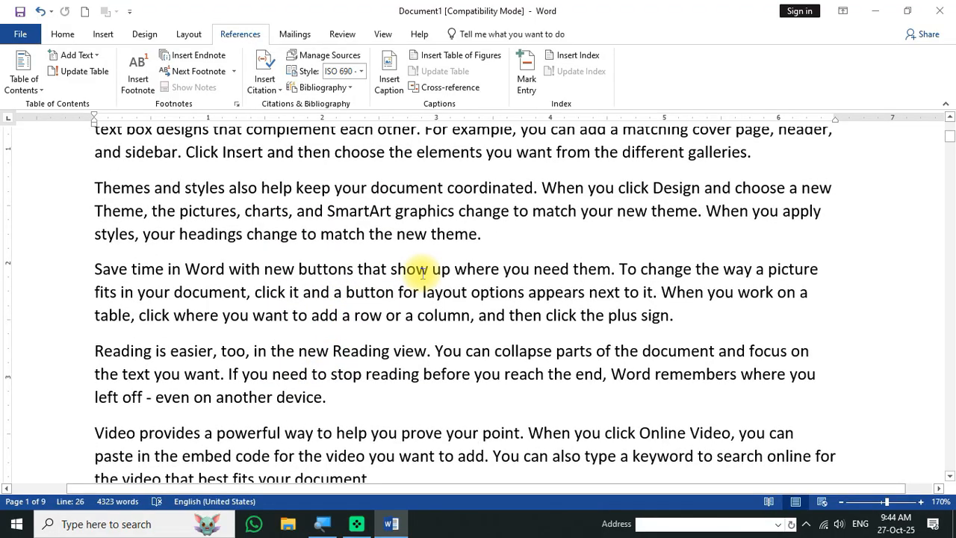
{"action": "scroll", "coordinate": [493, 295], "scroll_direction": "up", "scroll_amount": 4}
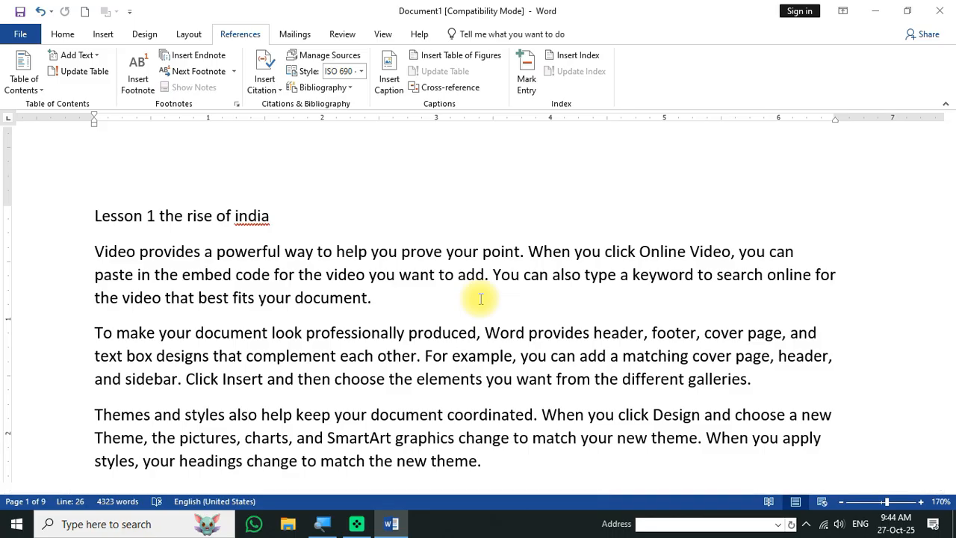
{"action": "scroll", "coordinate": [416, 377], "scroll_direction": "down", "scroll_amount": 3}
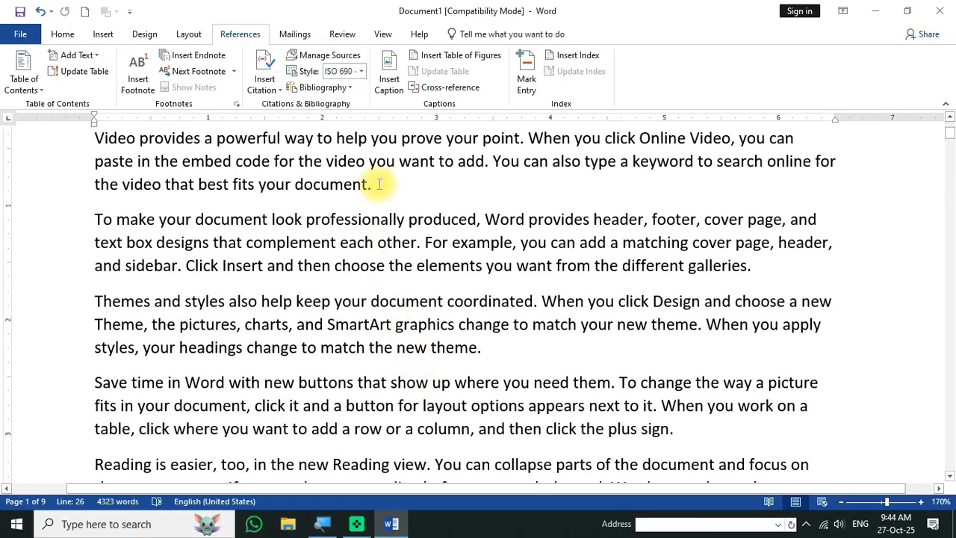
{"action": "scroll", "coordinate": [399, 207], "scroll_direction": "up", "scroll_amount": 1}
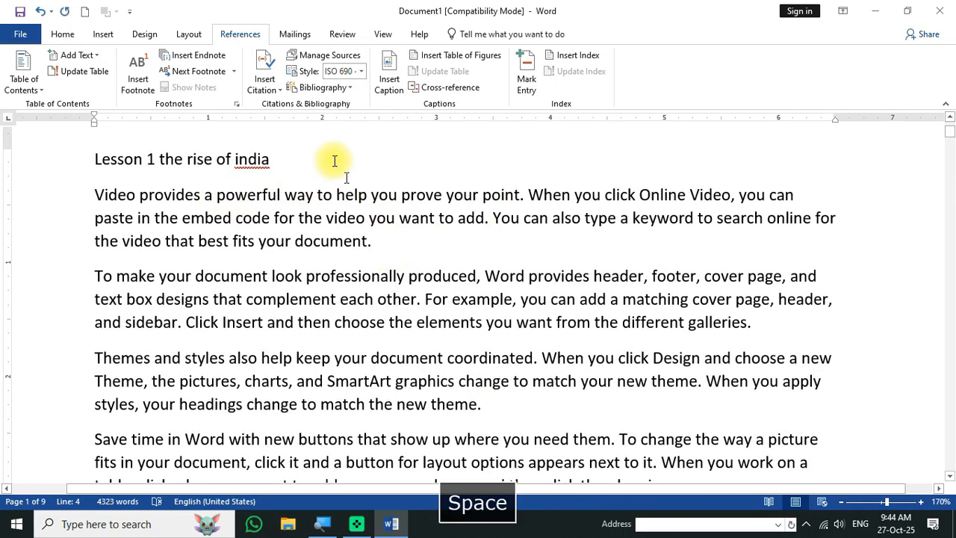
{"action": "left_click", "coordinate": [263, 77]}
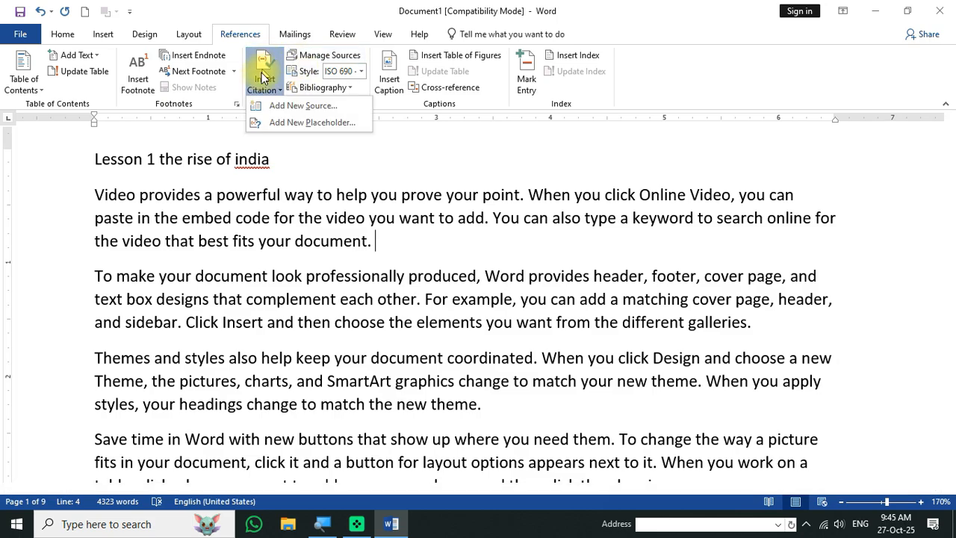
{"action": "left_click", "coordinate": [287, 107]}
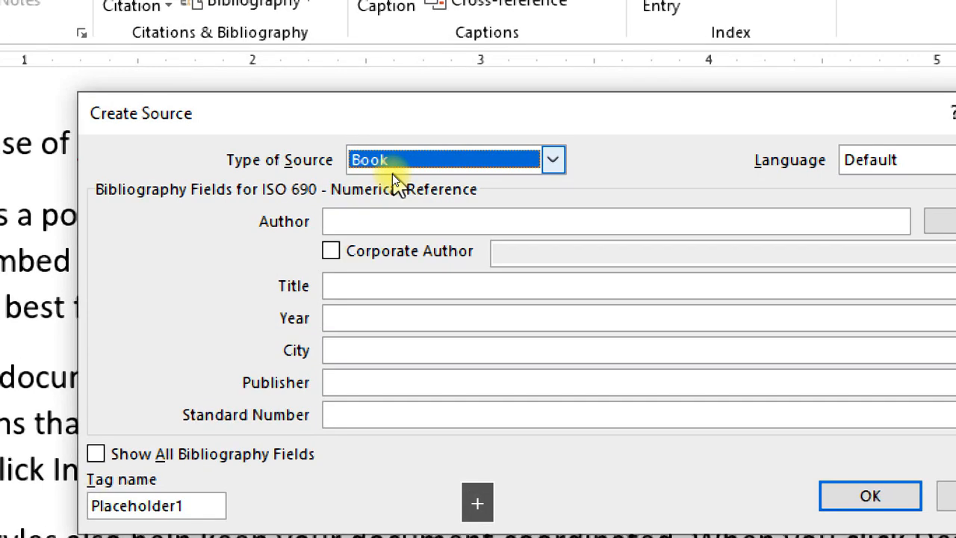
{"action": "left_click", "coordinate": [398, 171]}
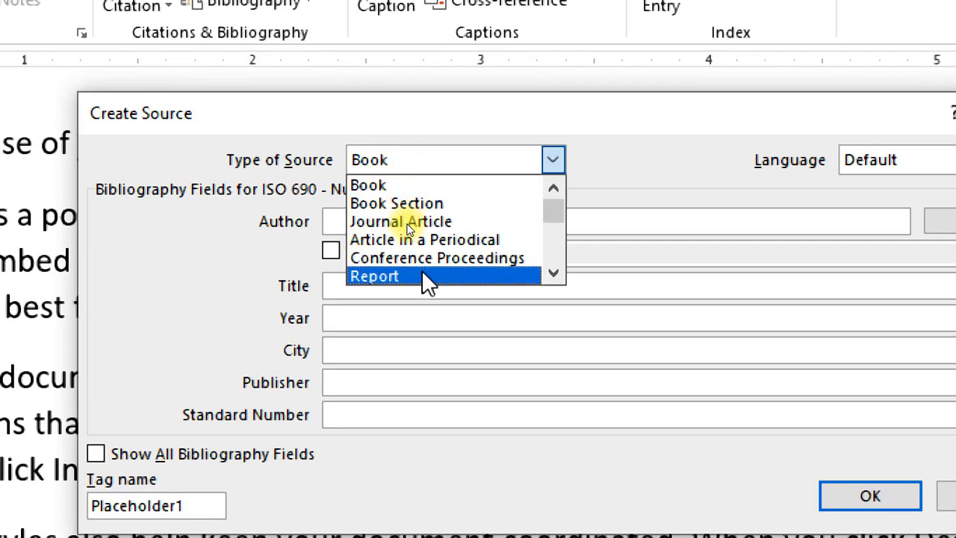
{"action": "scroll", "coordinate": [423, 273], "scroll_direction": "down", "scroll_amount": 1}
{"action": "scroll", "coordinate": [423, 278], "scroll_direction": "down", "scroll_amount": 3}
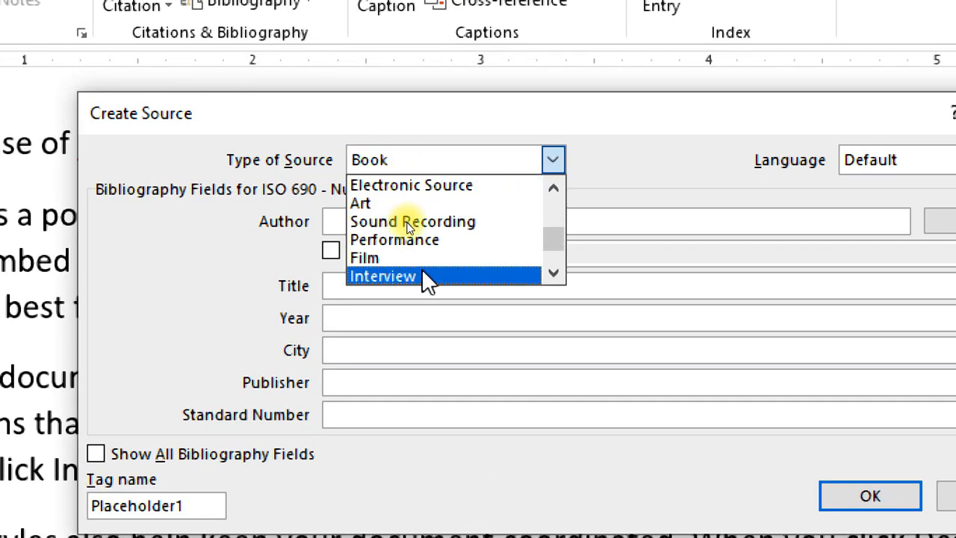
{"action": "scroll", "coordinate": [427, 217], "scroll_direction": "up", "scroll_amount": 4}
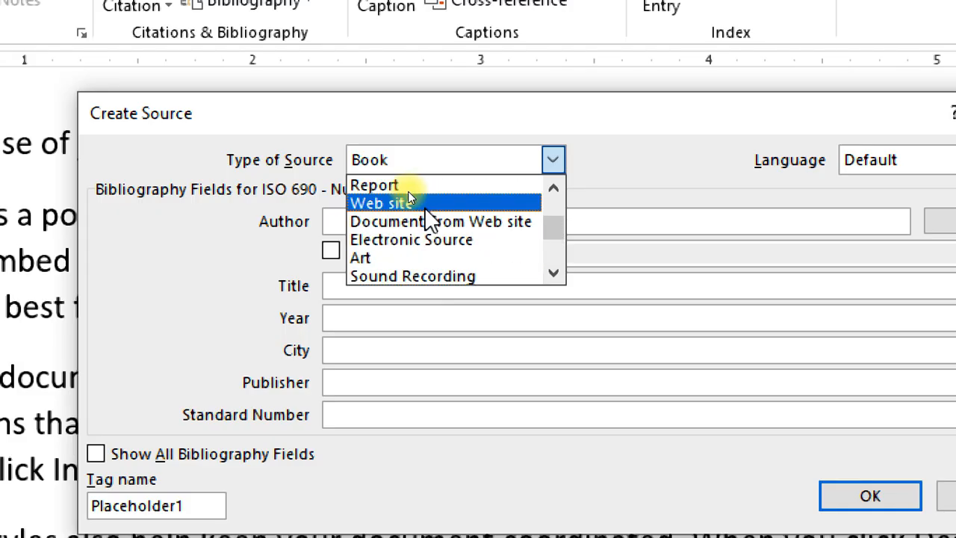
{"action": "left_click", "coordinate": [401, 185]}
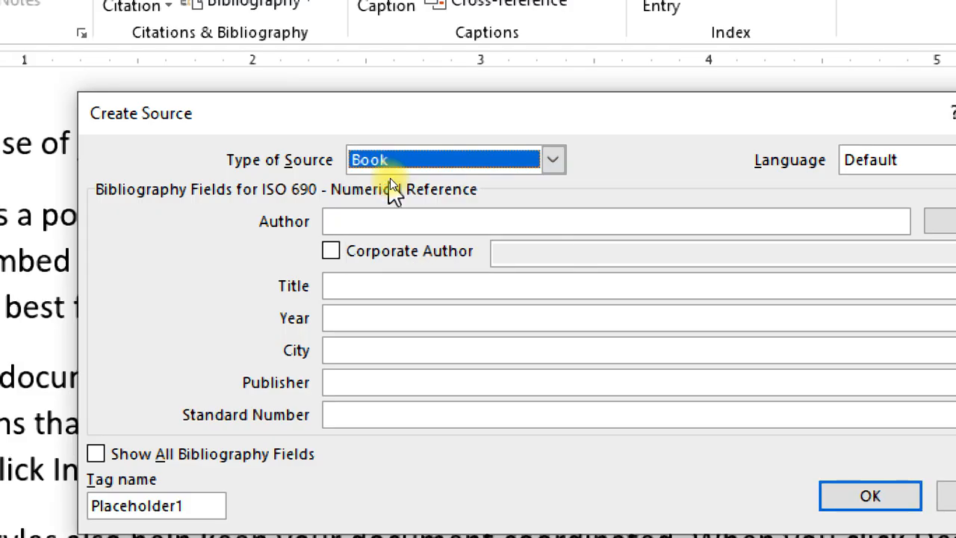
Step: Fill in the book source's author as munshi premchand, its title as godan and its year as 1955
{"action": "left_click", "coordinate": [373, 221]}
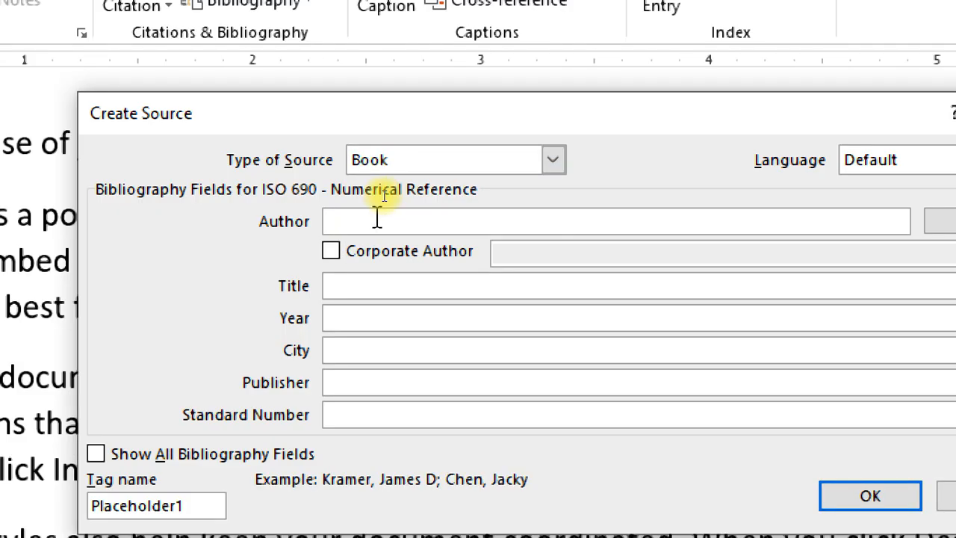
{"action": "type", "text": "m"}
{"action": "key", "text": "BackSpace"}
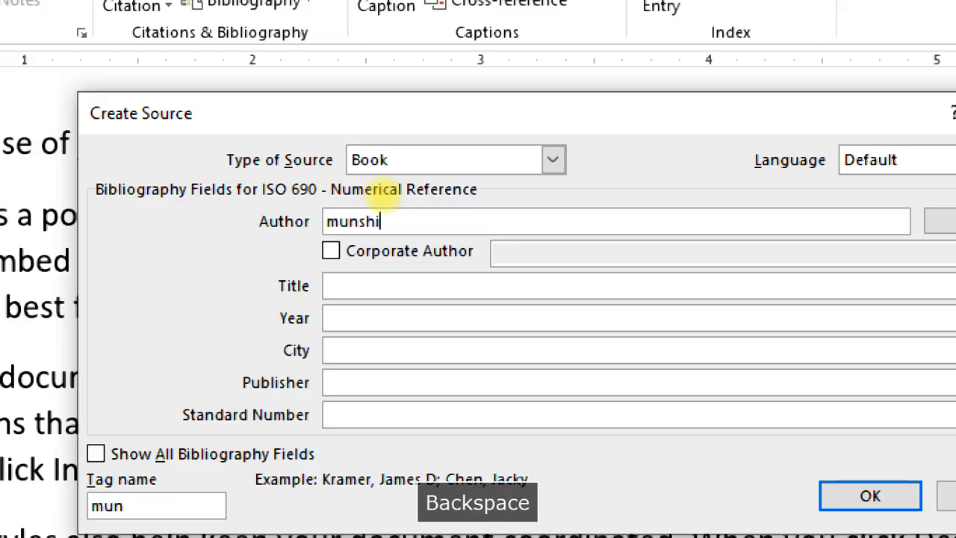
{"action": "type", "text": "prem"}
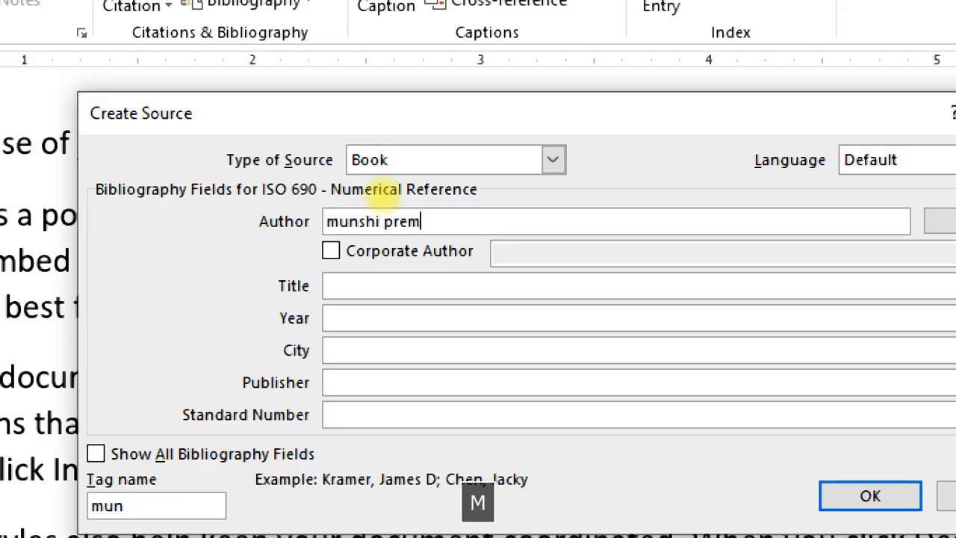
{"action": "type", "text": "chand"}
{"action": "key", "text": "Tab"}
{"action": "key", "text": "Tab"}
{"action": "key", "text": "Tab"}
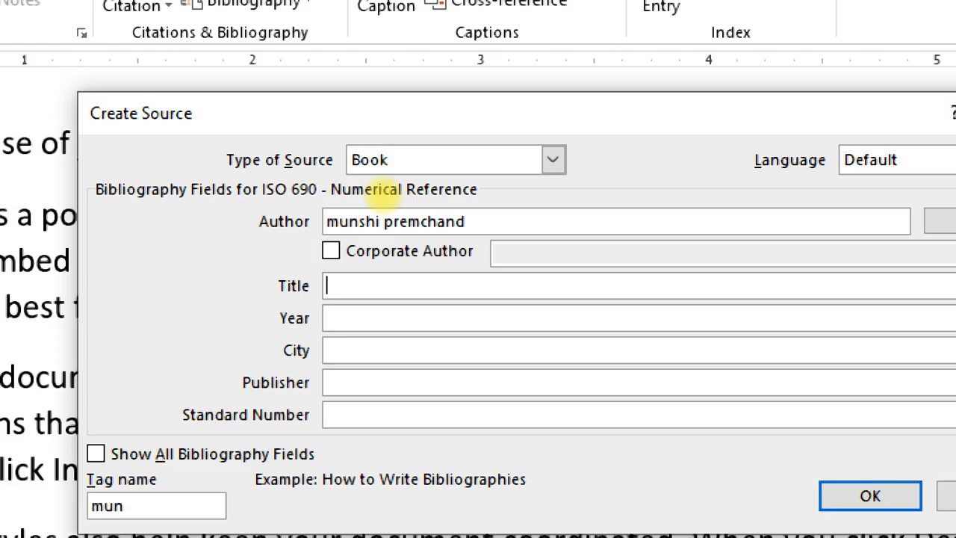
{"action": "type", "text": "godan"}
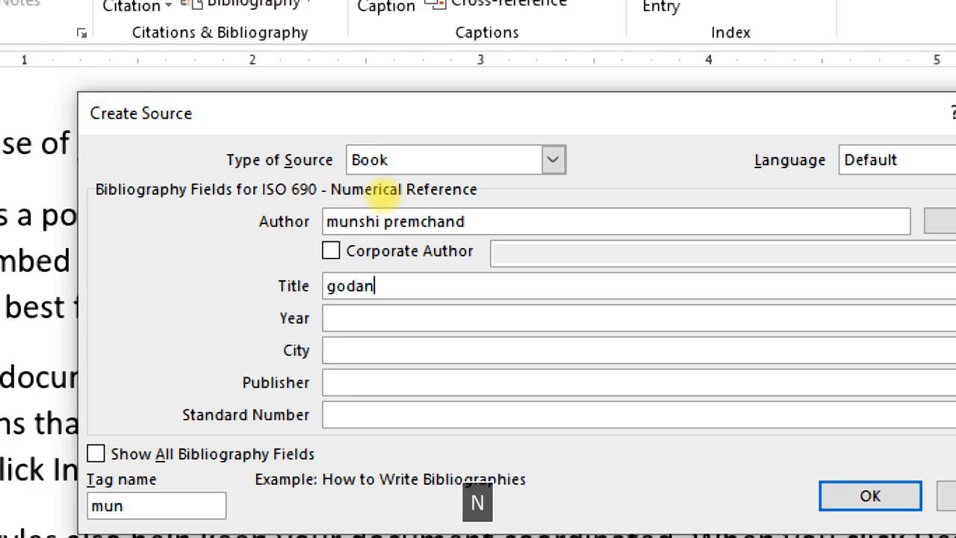
{"action": "key", "text": "Tab"}
{"action": "type", "text": "1"}
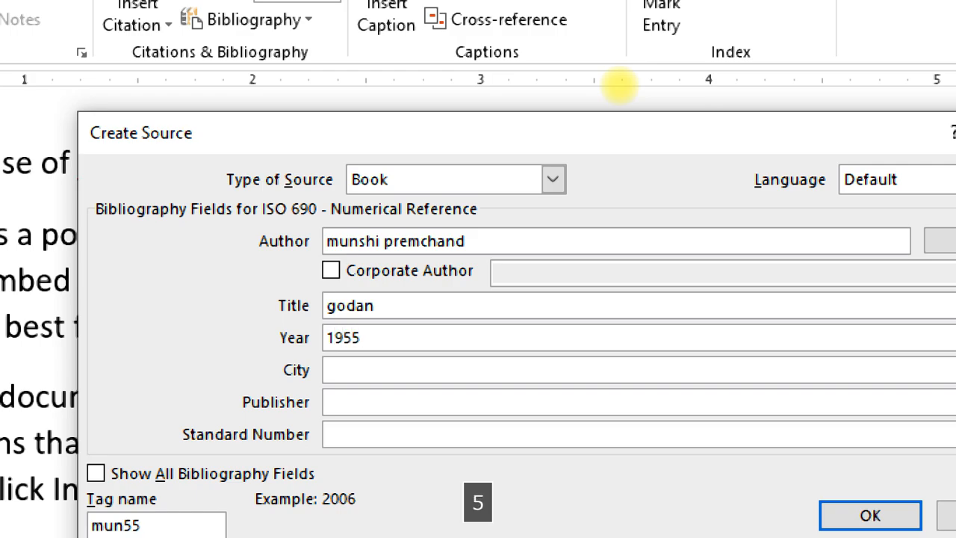
Step: Enter agra as the city and arihant publication as the publisher, and save the source to insert its citation
{"action": "left_click", "coordinate": [378, 379]}
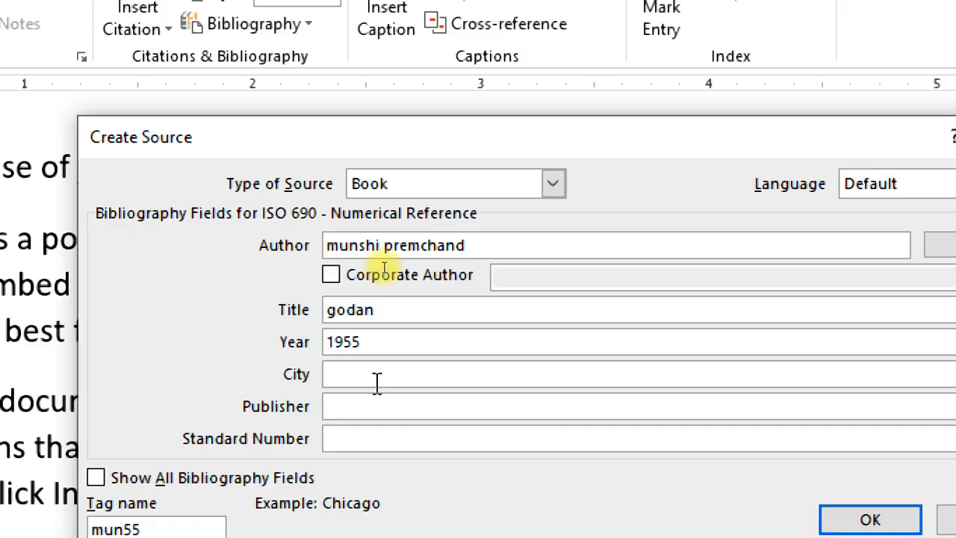
{"action": "type", "text": "agra"}
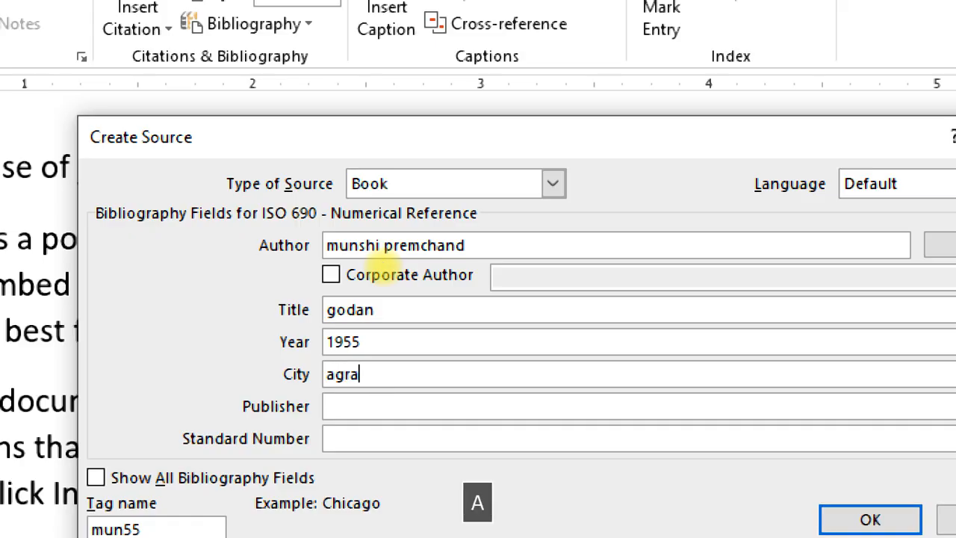
{"action": "key", "text": "Tab"}
{"action": "type", "text": "arih"}
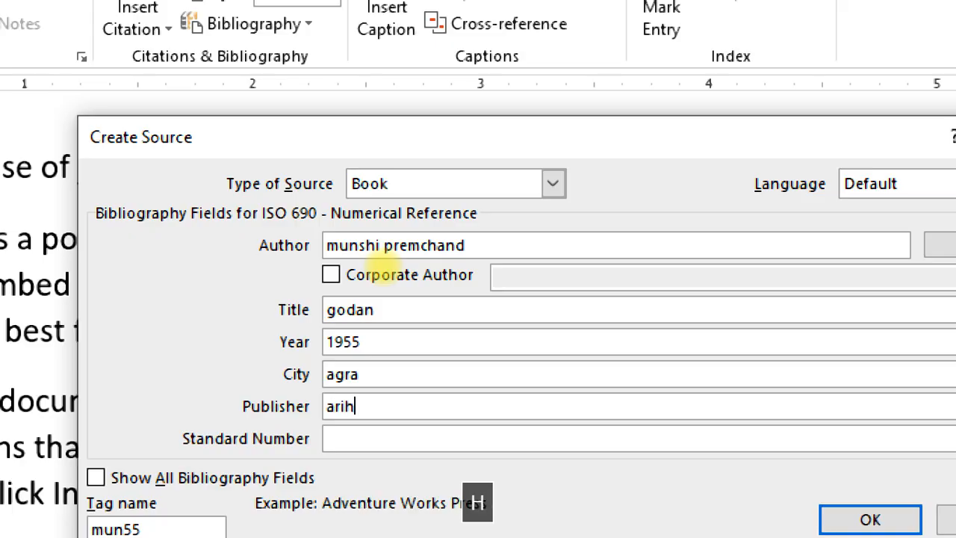
{"action": "type", "text": "ant pub"}
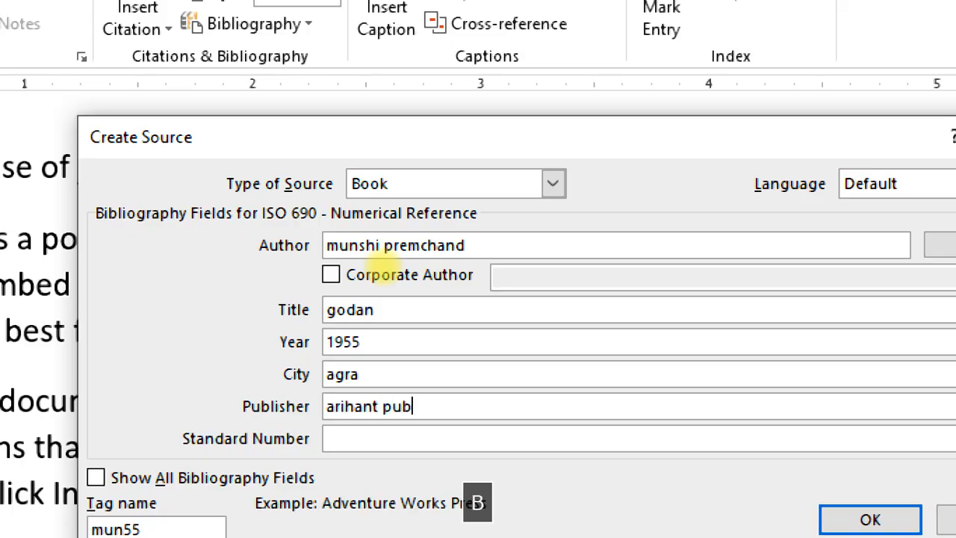
{"action": "type", "text": "lication"}
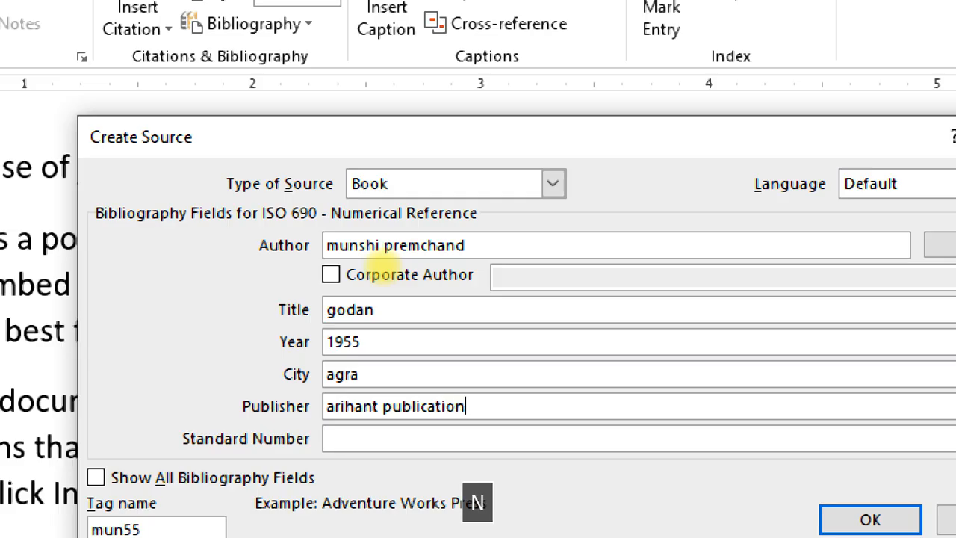
{"action": "left_click", "coordinate": [347, 438]}
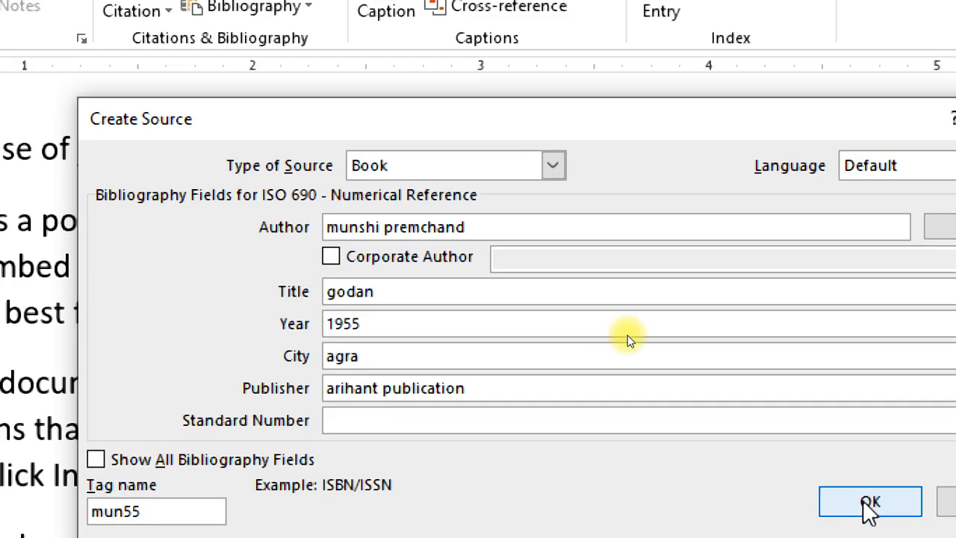
{"action": "left_click", "coordinate": [871, 502]}
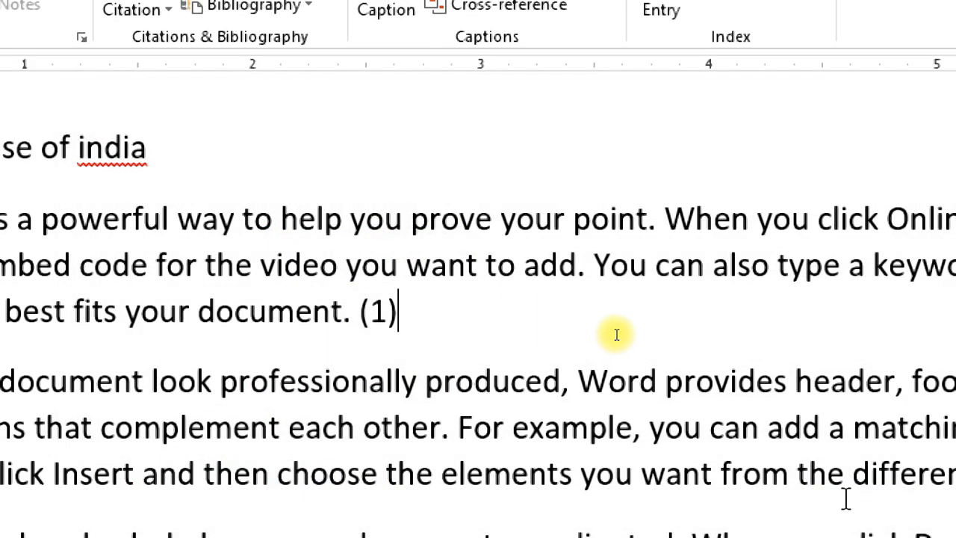
Step: Cite the saved godan source at the end of the "Themes and styles" paragraph, after "match the new theme."
{"action": "left_click", "coordinate": [381, 312]}
{"action": "scroll", "coordinate": [454, 355], "scroll_direction": "down", "scroll_amount": 2}
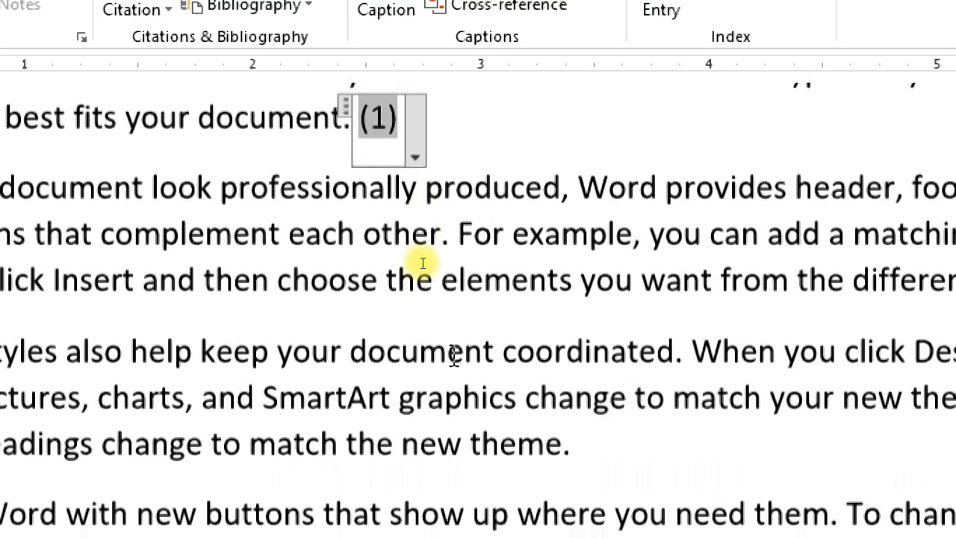
{"action": "scroll", "coordinate": [453, 299], "scroll_direction": "down", "scroll_amount": 4}
{"action": "scroll", "coordinate": [583, 246], "scroll_direction": "up", "scroll_amount": 2}
{"action": "left_click", "coordinate": [605, 194]}
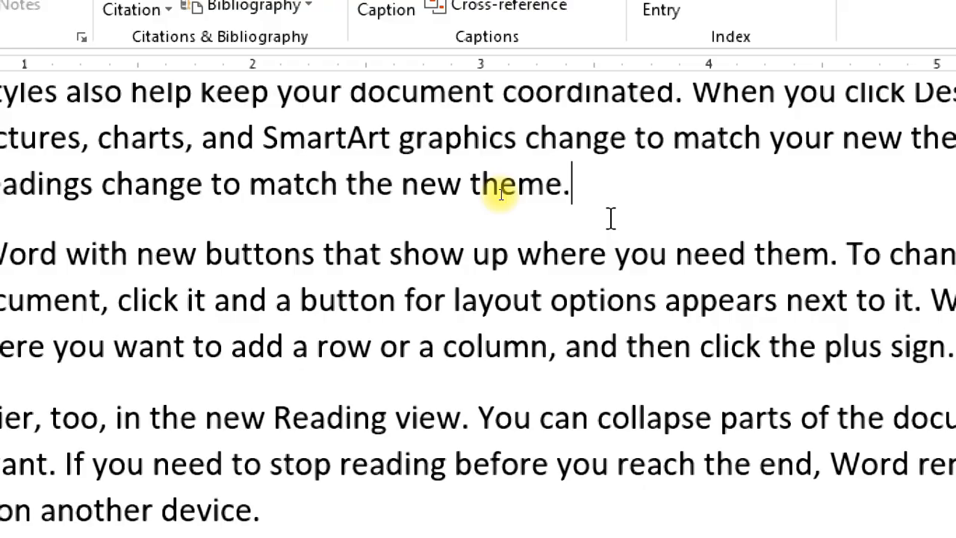
{"action": "scroll", "coordinate": [610, 218], "scroll_direction": "up", "scroll_amount": 3}
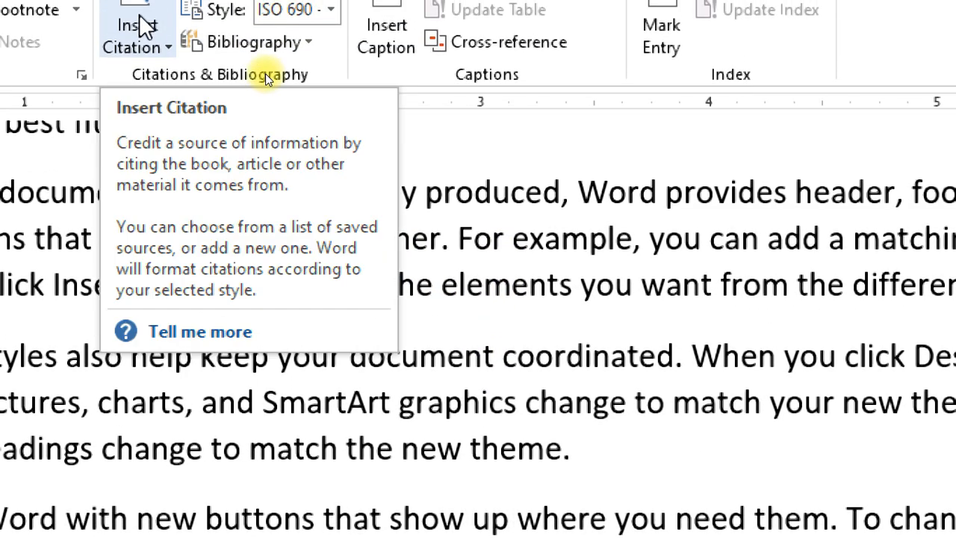
{"action": "left_click", "coordinate": [150, 39]}
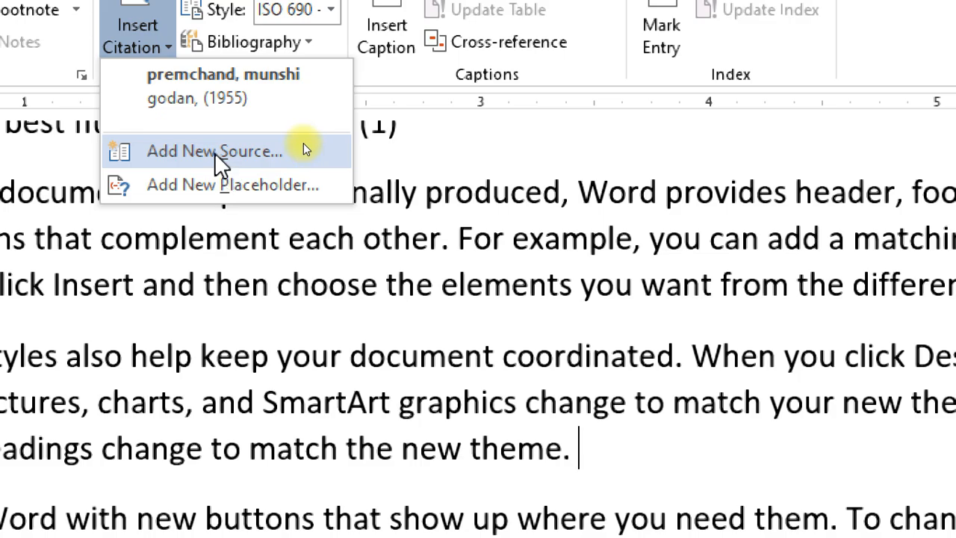
{"action": "left_click", "coordinate": [292, 100]}
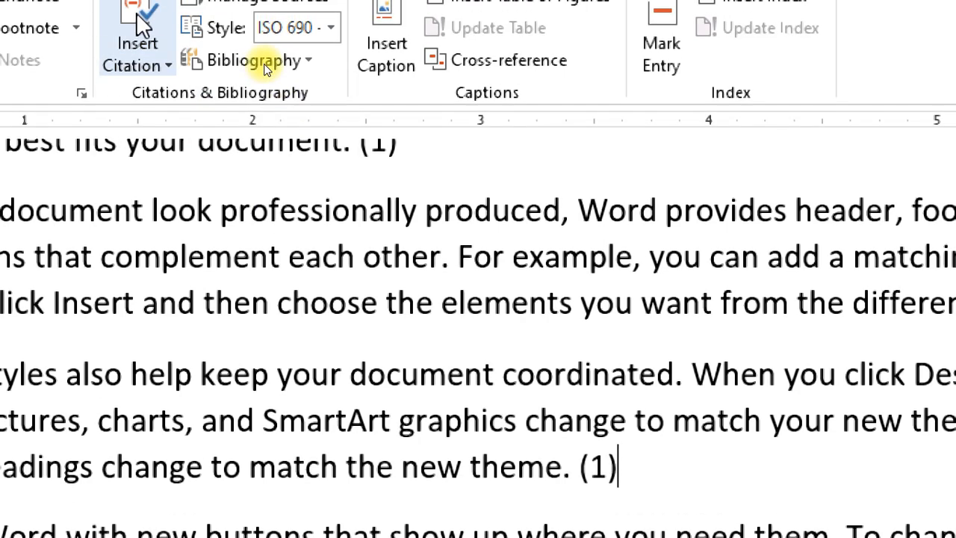
{"action": "scroll", "coordinate": [668, 359], "scroll_direction": "down", "scroll_amount": 4}
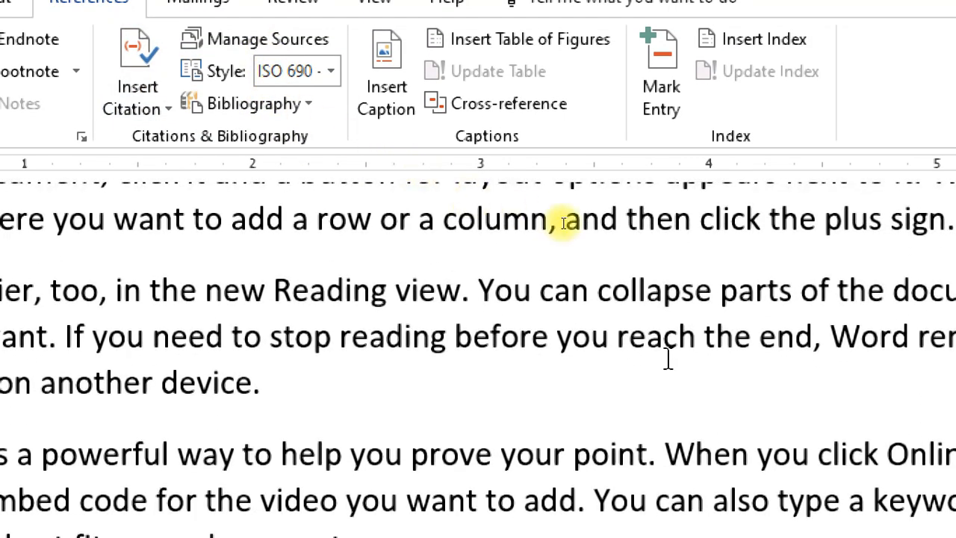
{"action": "scroll", "coordinate": [450, 363], "scroll_direction": "up", "scroll_amount": 2}
{"action": "scroll", "coordinate": [451, 363], "scroll_direction": "down", "scroll_amount": 3}
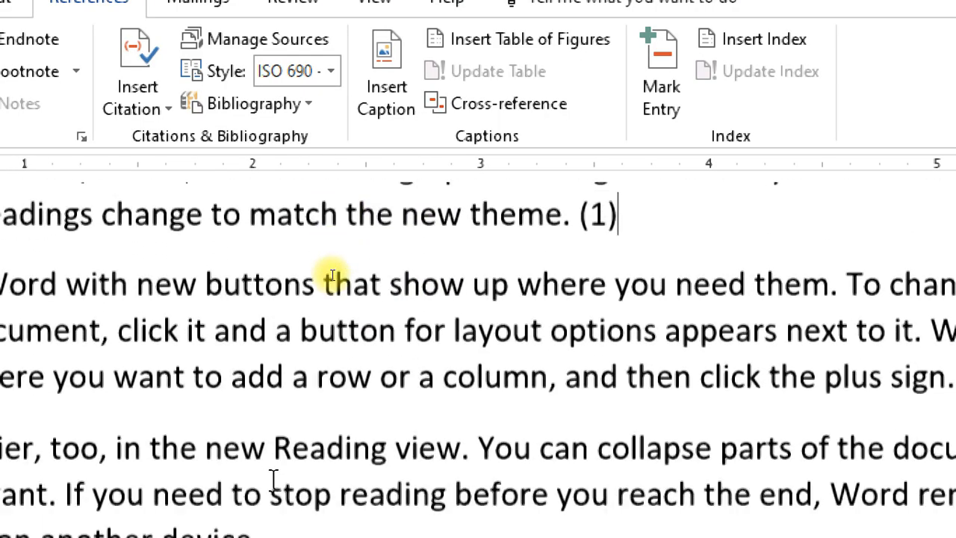
Step: Start a new book source at the end of the "Reading is easier" paragraph and fill in the author's name
{"action": "left_click", "coordinate": [266, 380]}
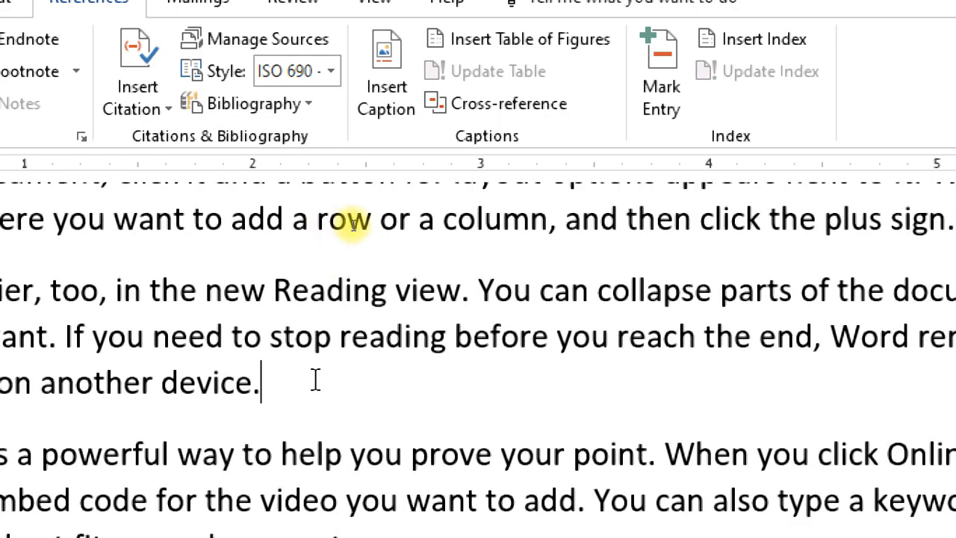
{"action": "left_click", "coordinate": [153, 104]}
{"action": "left_click", "coordinate": [191, 212]}
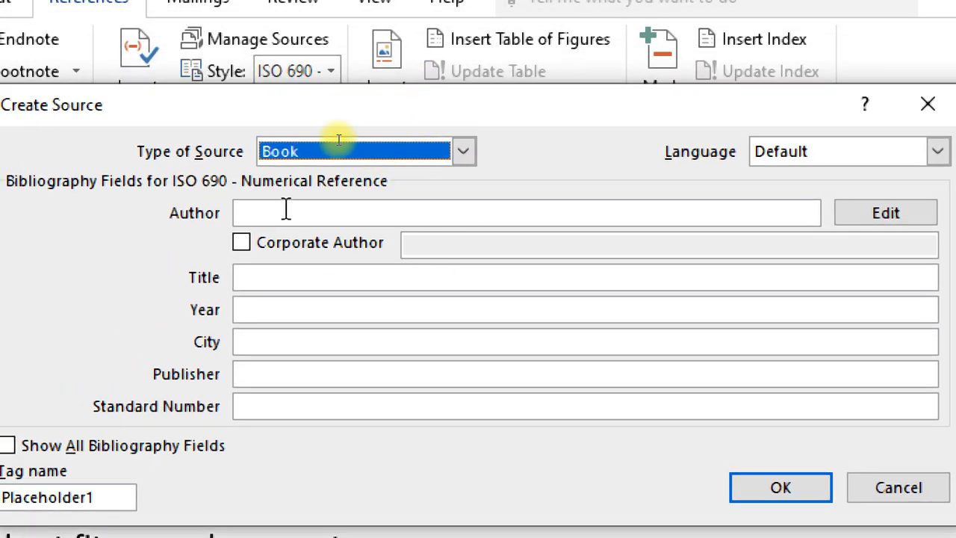
{"action": "left_click", "coordinate": [270, 199]}
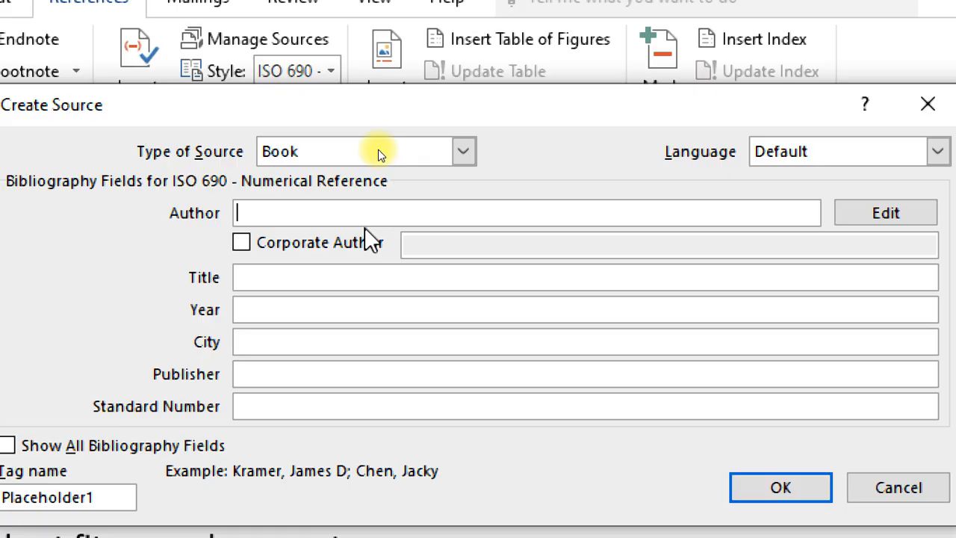
{"action": "type", "text": "abrar"}
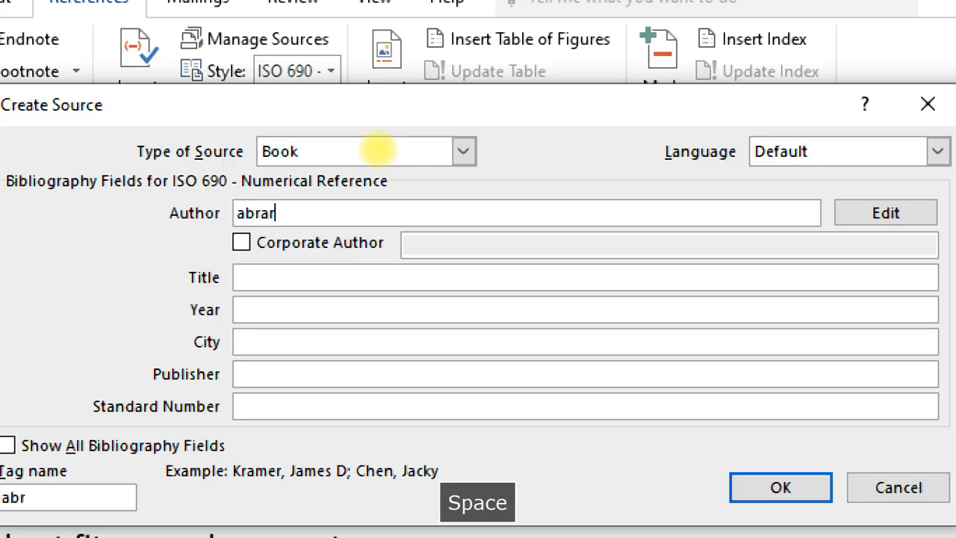
{"action": "type", "text": " multa"}
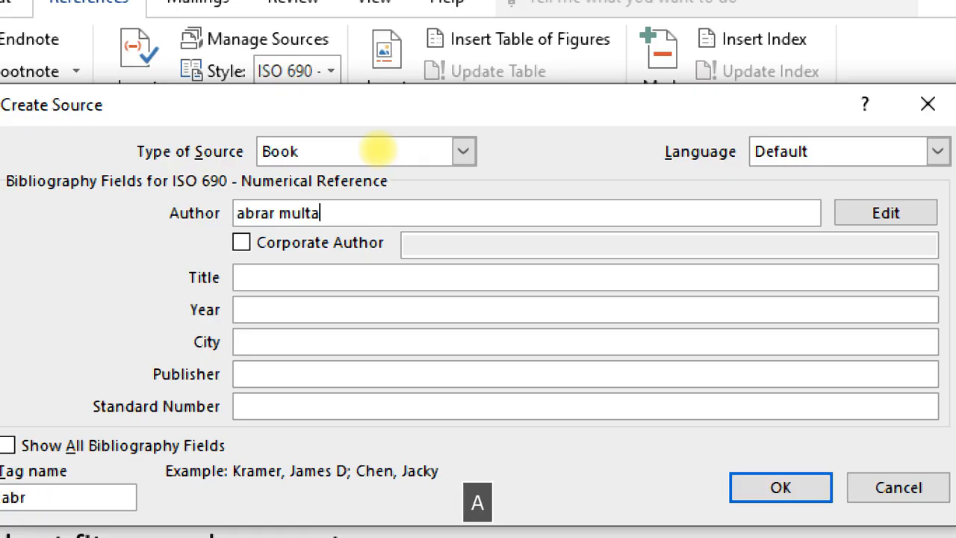
{"action": "type", "text": "ni"}
{"action": "key", "text": "Tab"}
{"action": "key", "text": "Tab"}
{"action": "key", "text": "Tab"}
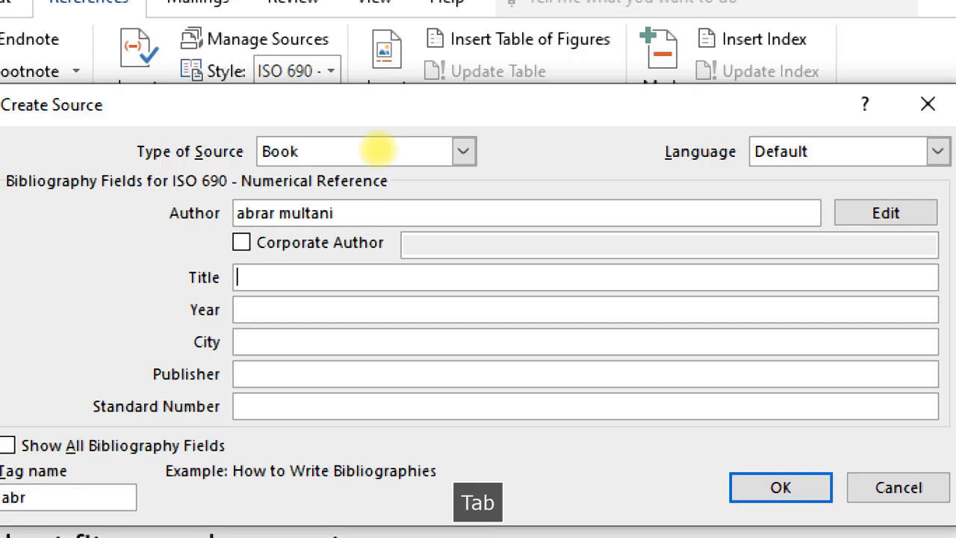
Step: Set the new source's title to man ke rahsya and its year to 2020
{"action": "type", "text": "man k"}
{"action": "key", "text": "BackSpace"}
{"action": "type", "text": "ke rahst"}
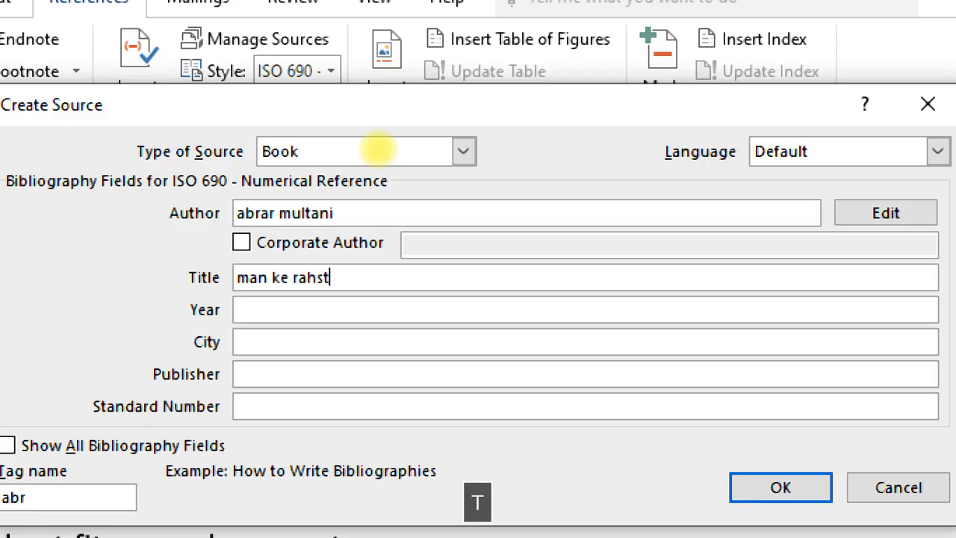
{"action": "key", "text": "BackSpace"}
{"action": "type", "text": "ahs"}
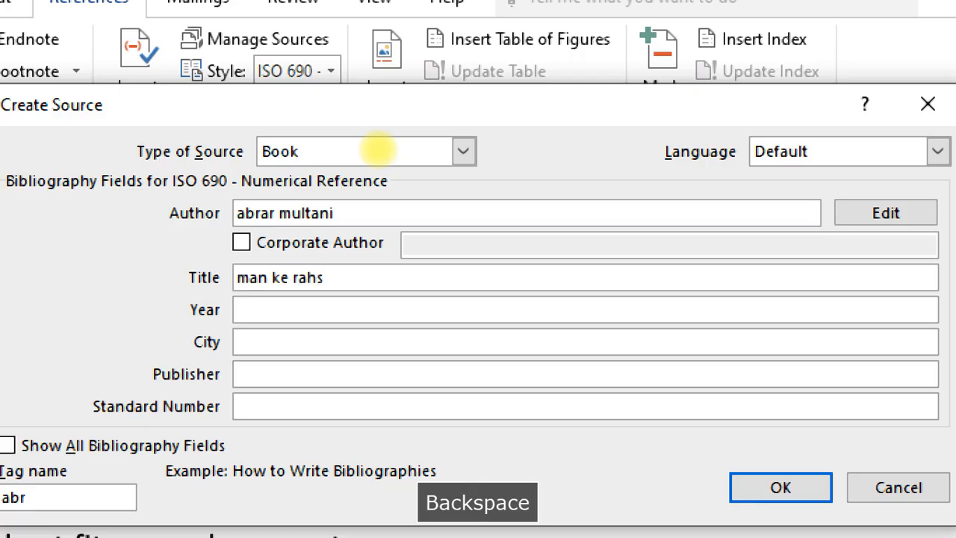
{"action": "type", "text": "ya"}
{"action": "key", "text": "Tab"}
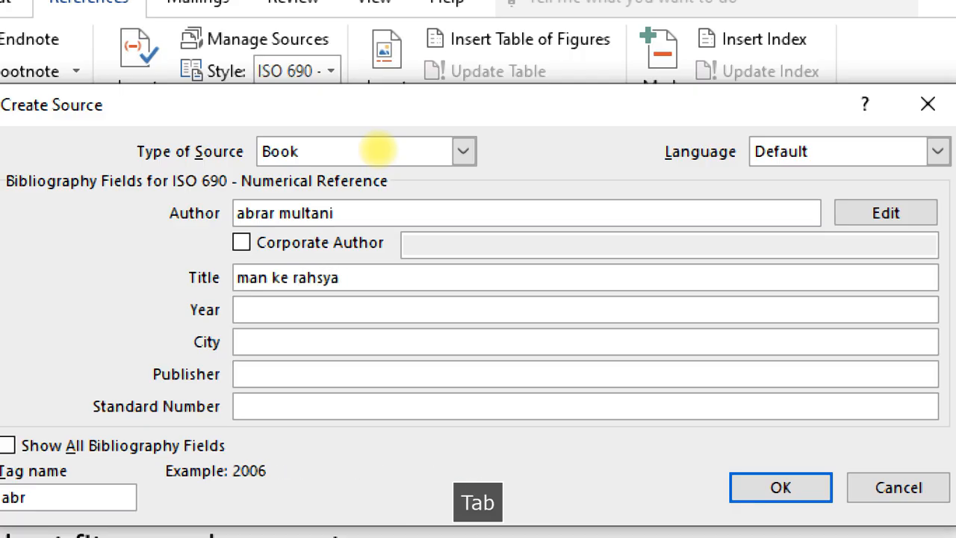
{"action": "type", "text": "2020"}
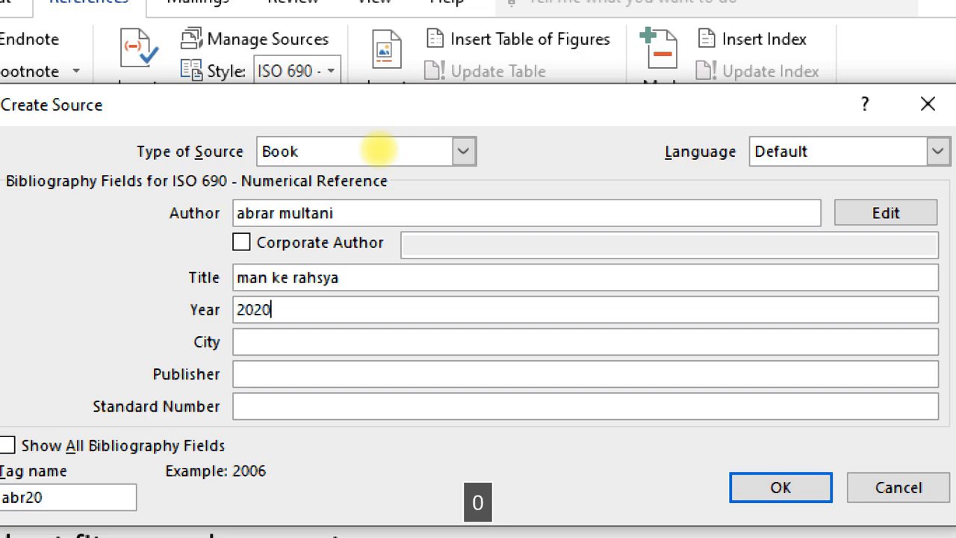
Step: Enter bhopal as the city and mandrake publication as the publisher, and save the source to insert its citation
{"action": "key", "text": "Tab"}
{"action": "type", "text": "b"}
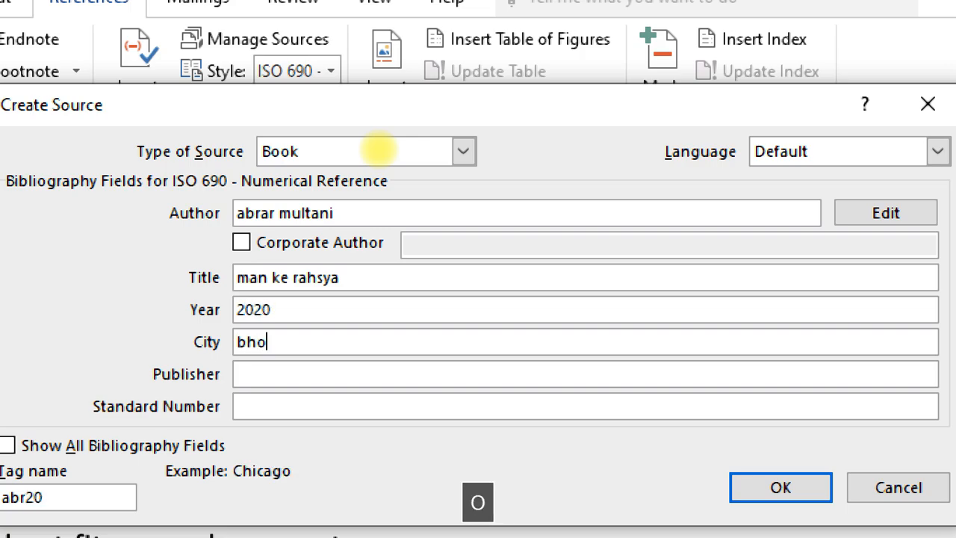
{"action": "key", "text": "Tab"}
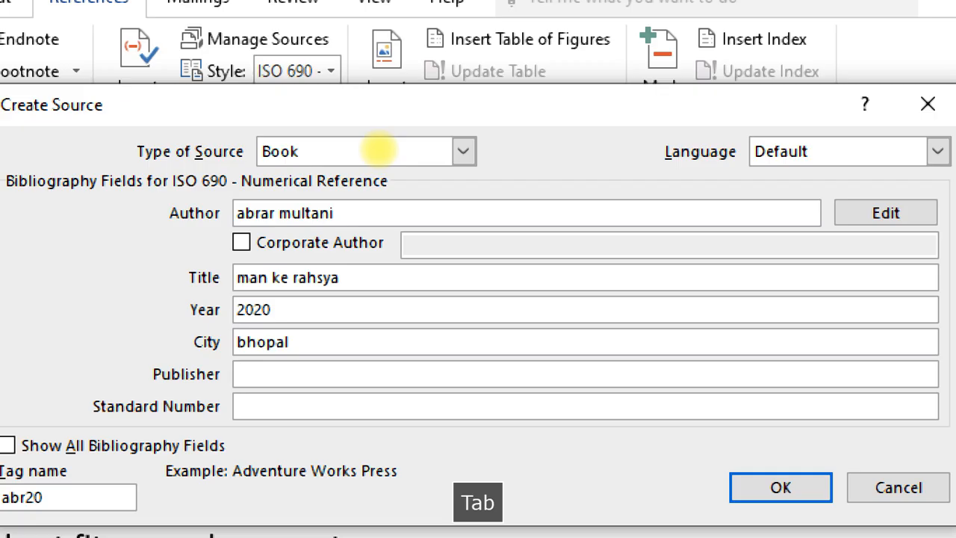
{"action": "type", "text": "mandrake "}
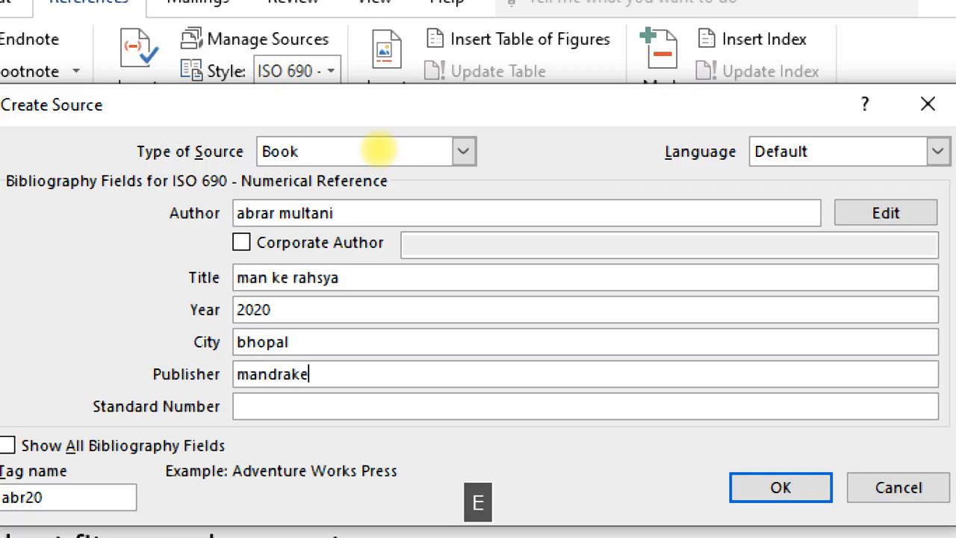
{"action": "type", "text": "publication"}
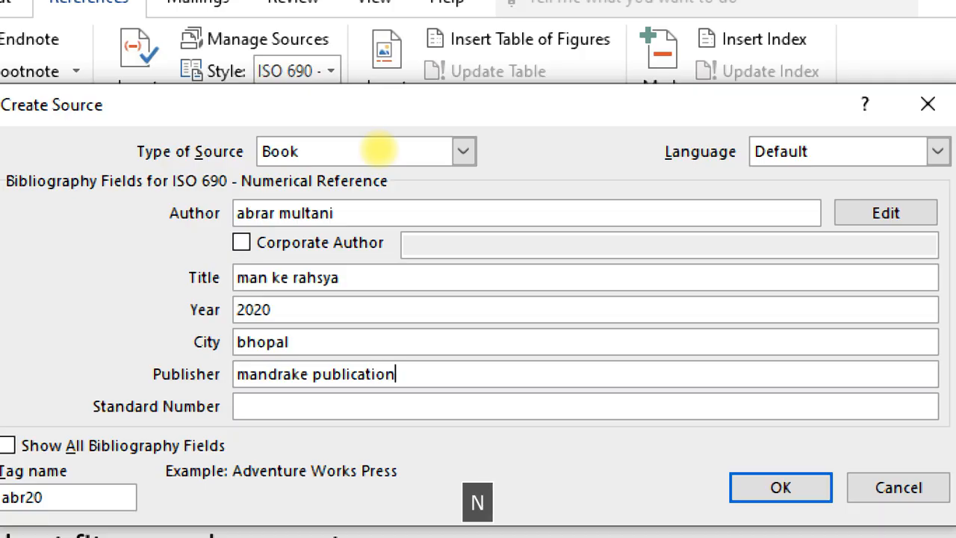
{"action": "key", "text": "Tab"}
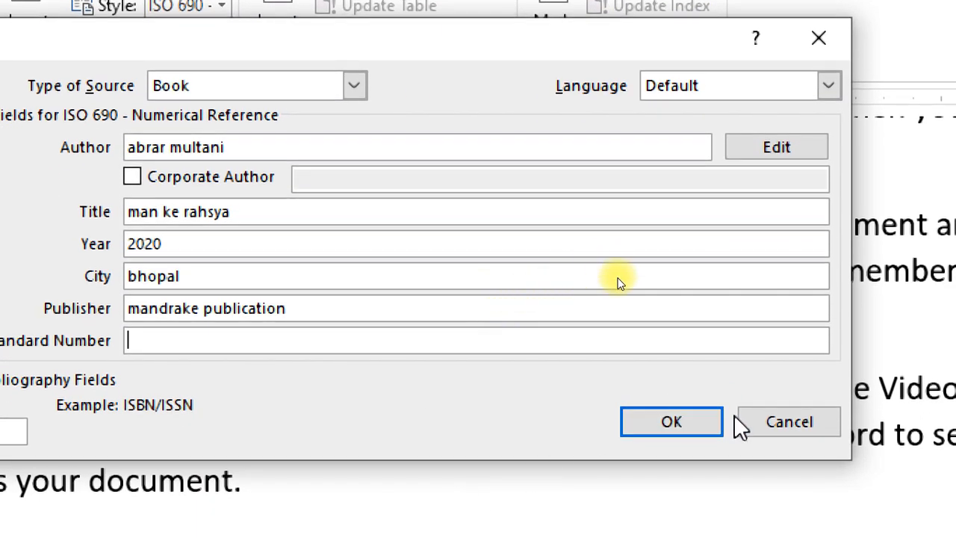
{"action": "left_click", "coordinate": [672, 426]}
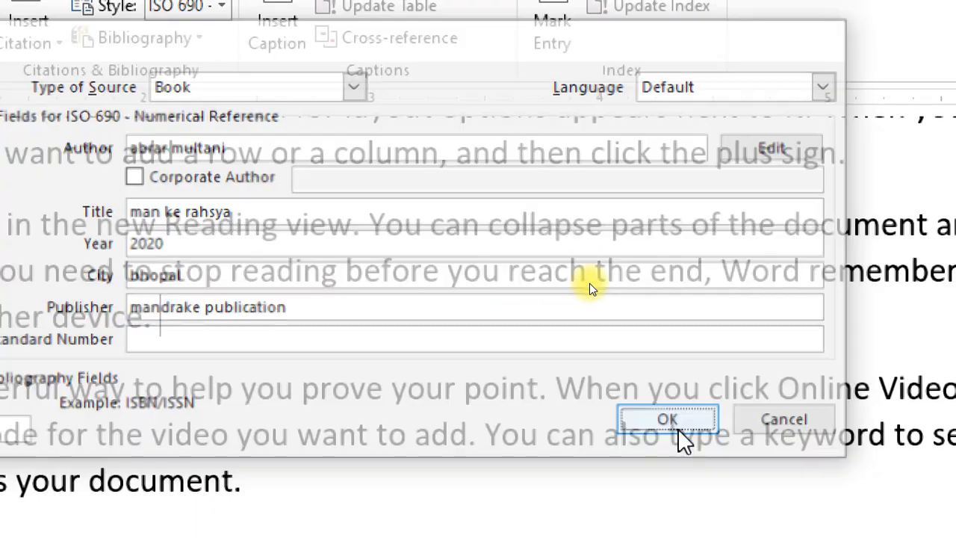
Step: Insert the built-in Bibliography on the empty line below the document's last paragraph
{"action": "scroll", "coordinate": [269, 329], "scroll_direction": "up", "scroll_amount": 2}
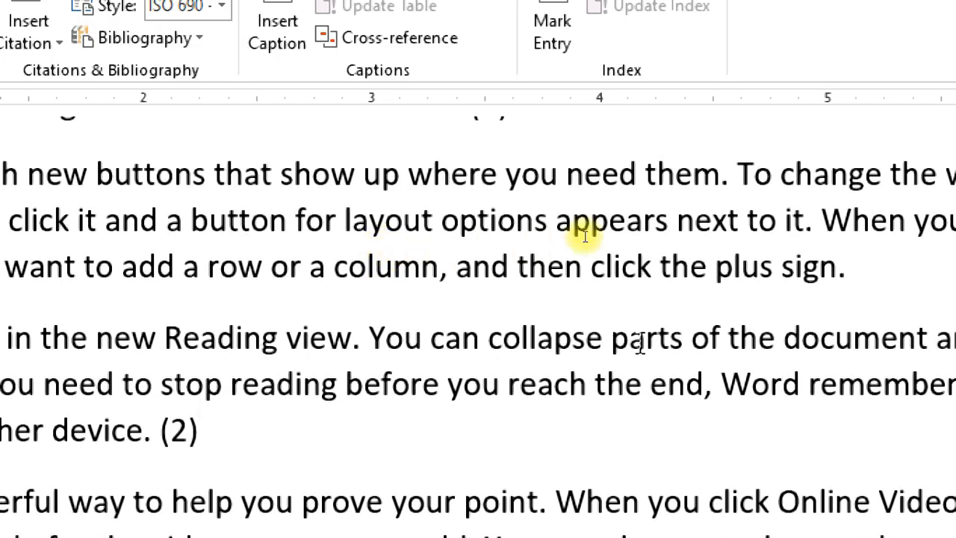
{"action": "scroll", "coordinate": [505, 336], "scroll_direction": "down", "scroll_amount": 2}
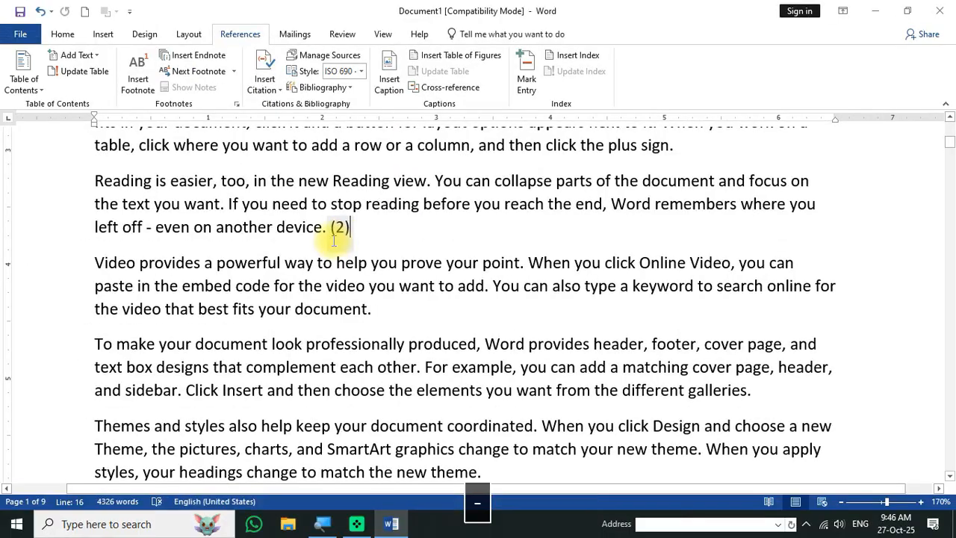
{"action": "scroll", "coordinate": [286, 368], "scroll_direction": "up", "scroll_amount": 2}
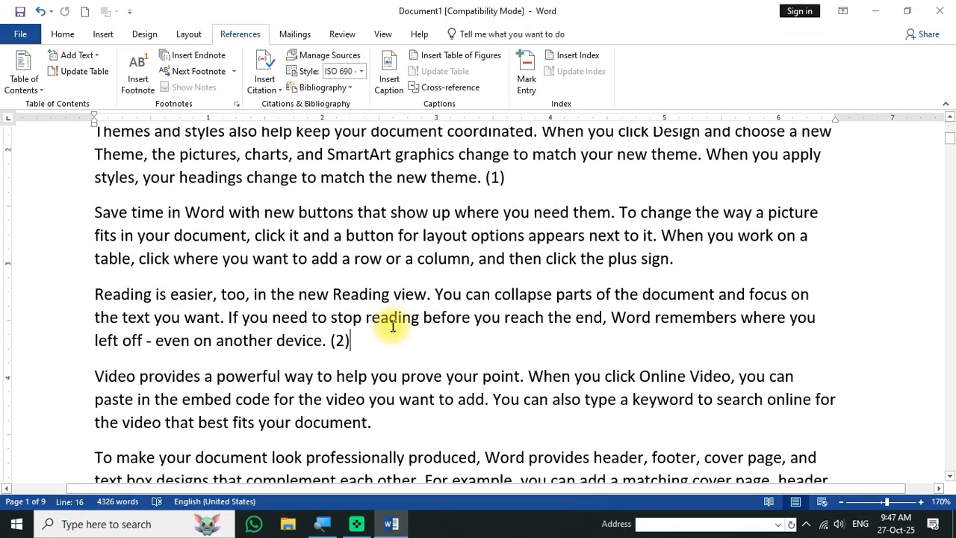
{"action": "scroll", "coordinate": [399, 376], "scroll_direction": "down", "scroll_amount": 2}
{"action": "scroll", "coordinate": [408, 371], "scroll_direction": "down", "scroll_amount": 10}
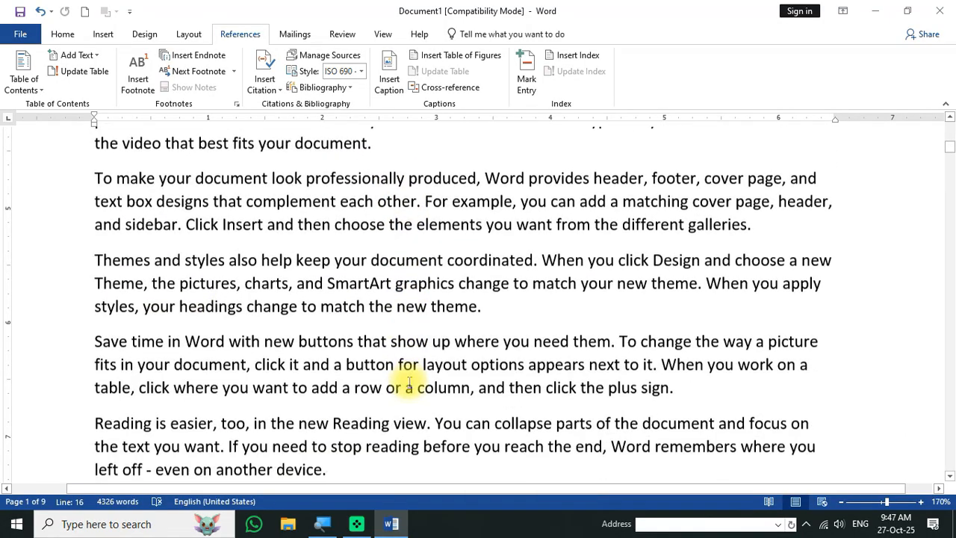
{"action": "scroll", "coordinate": [411, 375], "scroll_direction": "down", "scroll_amount": 5}
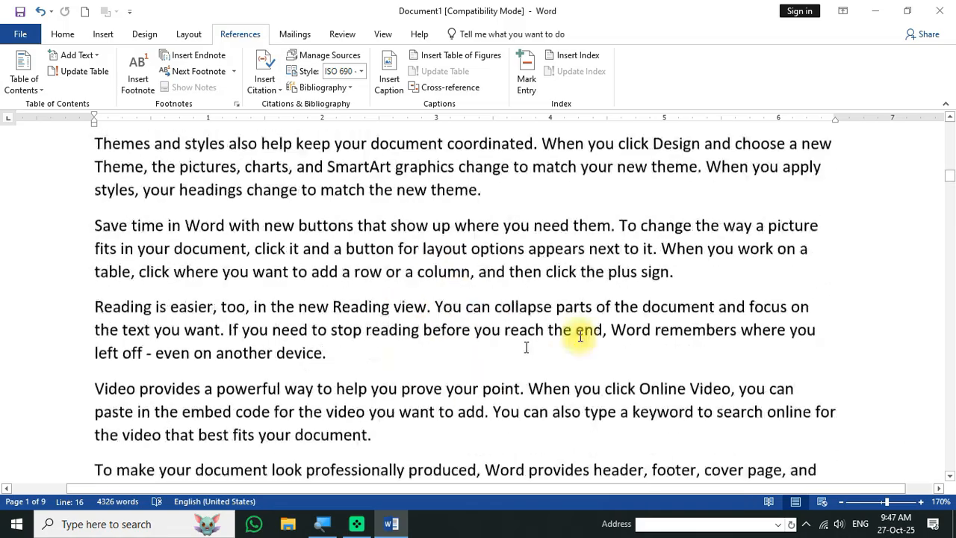
{"action": "left_click_drag", "start_coordinate": [950, 182], "coordinate": [948, 440]}
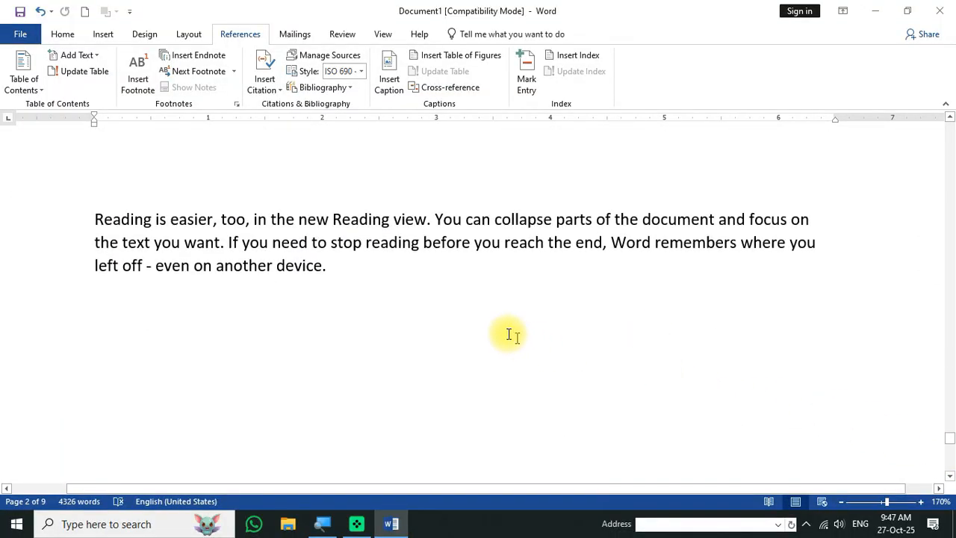
{"action": "left_click", "coordinate": [441, 293]}
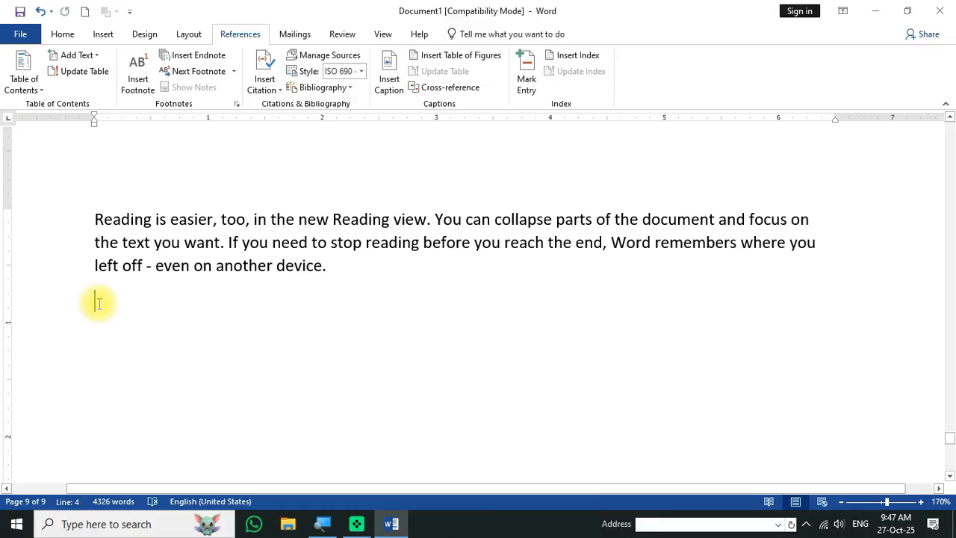
{"action": "left_click", "coordinate": [260, 83]}
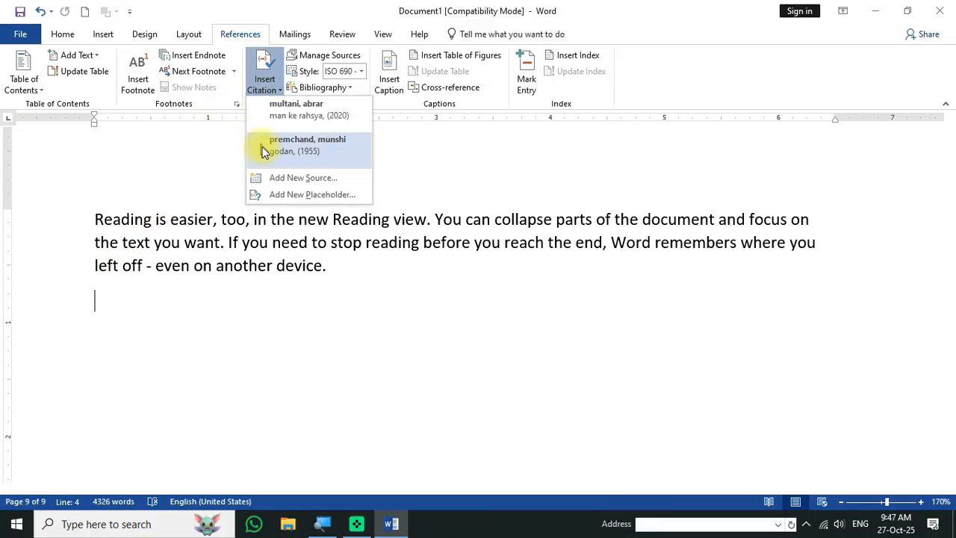
{"action": "left_click", "coordinate": [142, 320]}
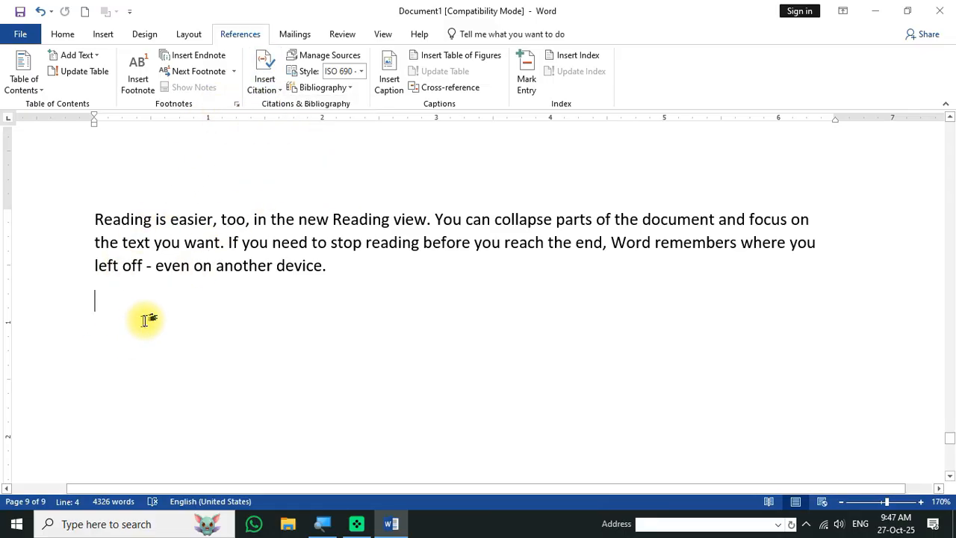
{"action": "left_click", "coordinate": [313, 89]}
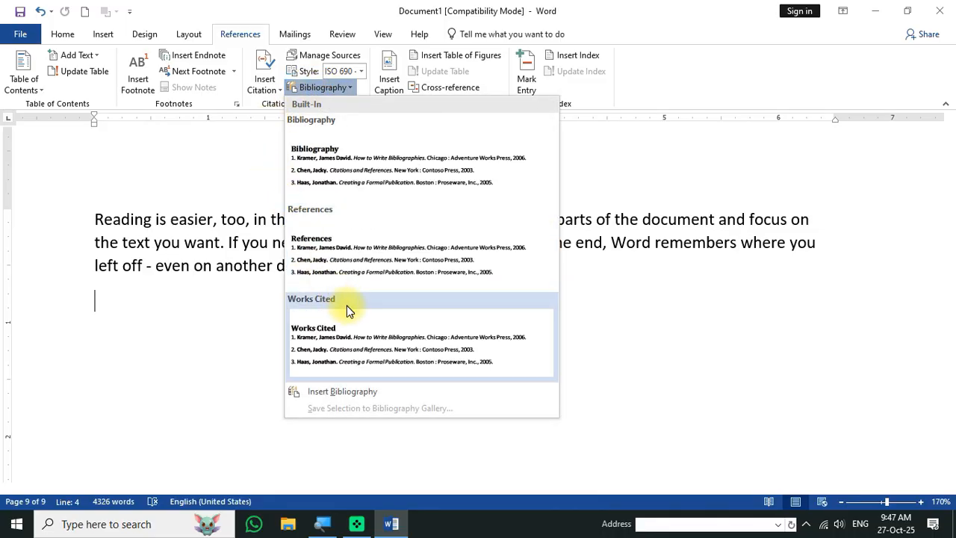
{"action": "left_click", "coordinate": [351, 166]}
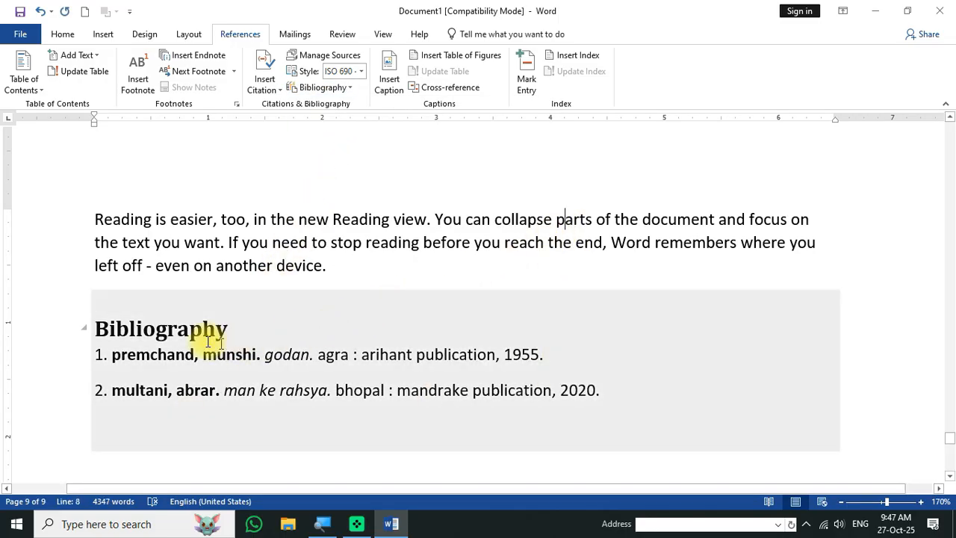
Step: Try the Chicago Sixteenth Edition citation style on the inserted bibliography
{"action": "left_click", "coordinate": [103, 340]}
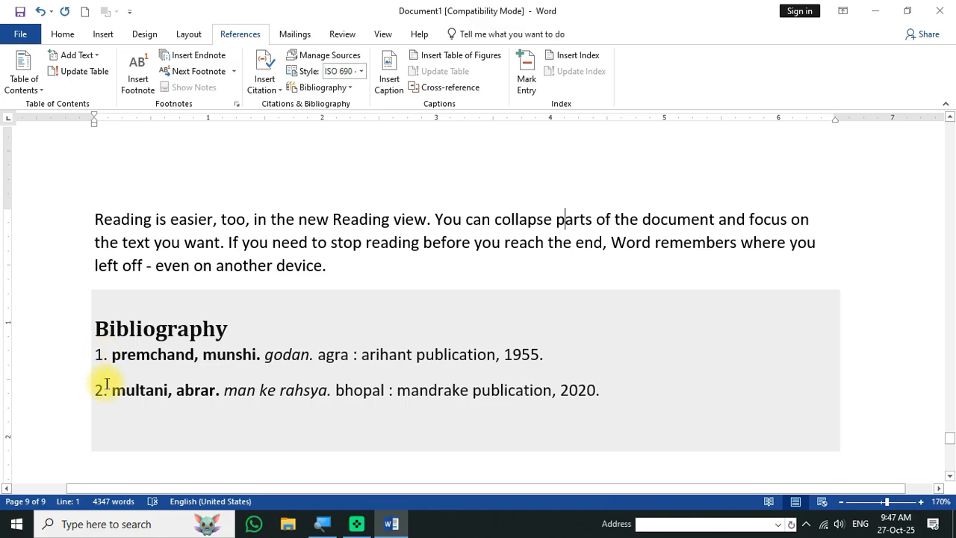
{"action": "left_click", "coordinate": [565, 219]}
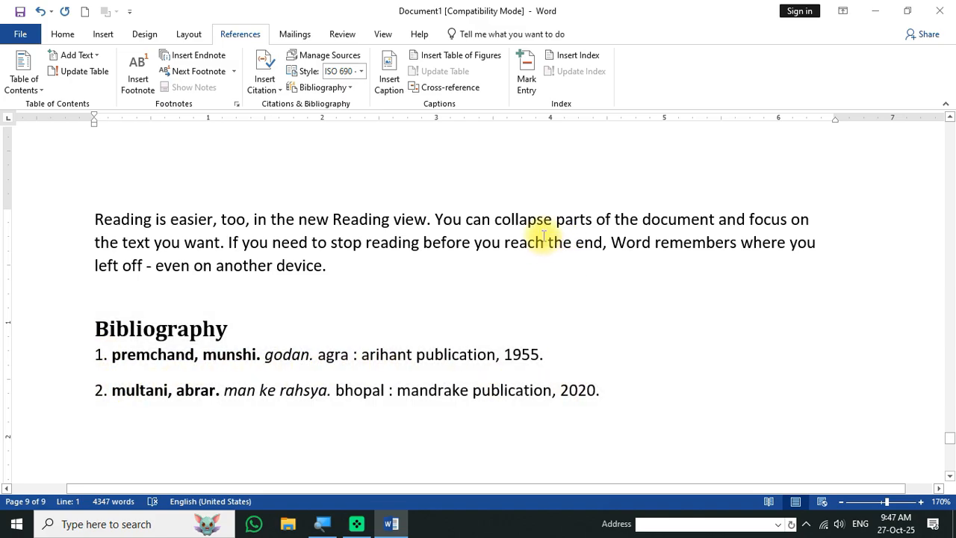
{"action": "left_click", "coordinate": [251, 398]}
{"action": "left_click", "coordinate": [297, 418]}
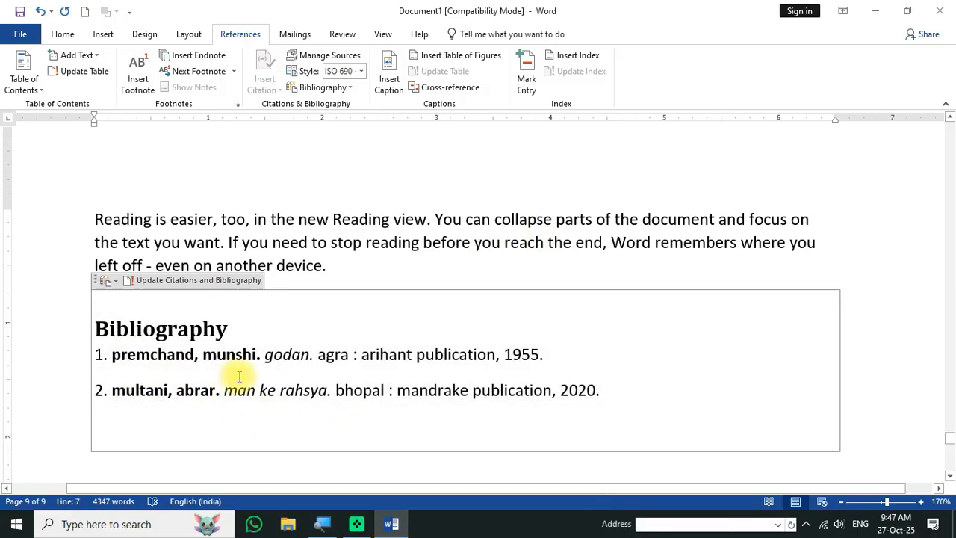
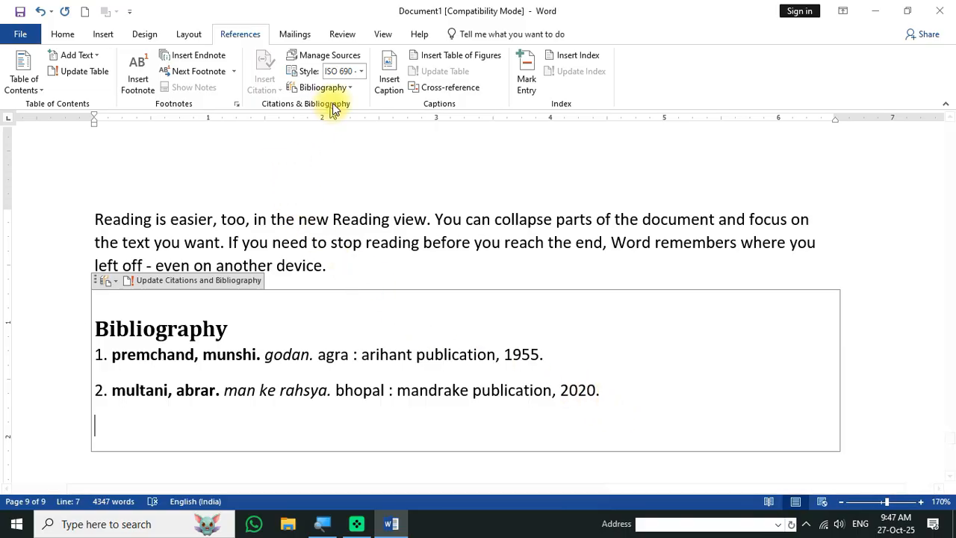
{"action": "left_click", "coordinate": [363, 72]}
{"action": "left_click", "coordinate": [351, 112]}
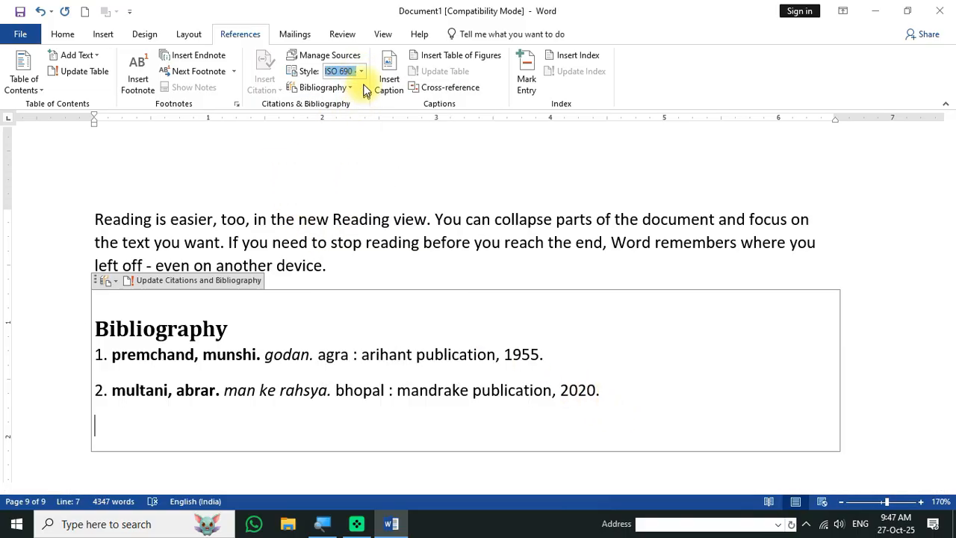
{"action": "left_click", "coordinate": [362, 72]}
{"action": "left_click", "coordinate": [354, 111]}
Step: Try the APA Sixth Edition and Harvard - Anglia 2008 citation styles on the bibliography
{"action": "left_click", "coordinate": [356, 74]}
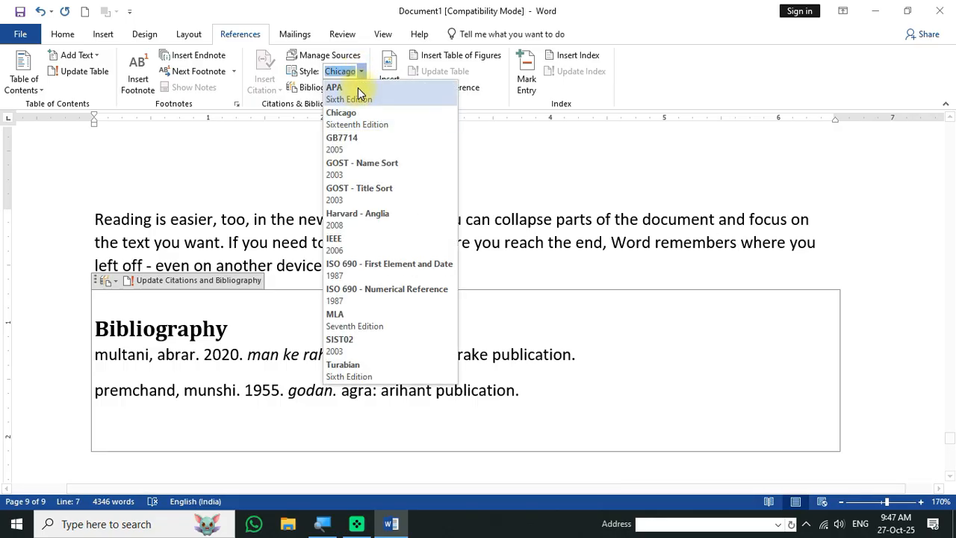
{"action": "left_click", "coordinate": [358, 88]}
{"action": "left_click", "coordinate": [362, 73]}
{"action": "left_click", "coordinate": [336, 219]}
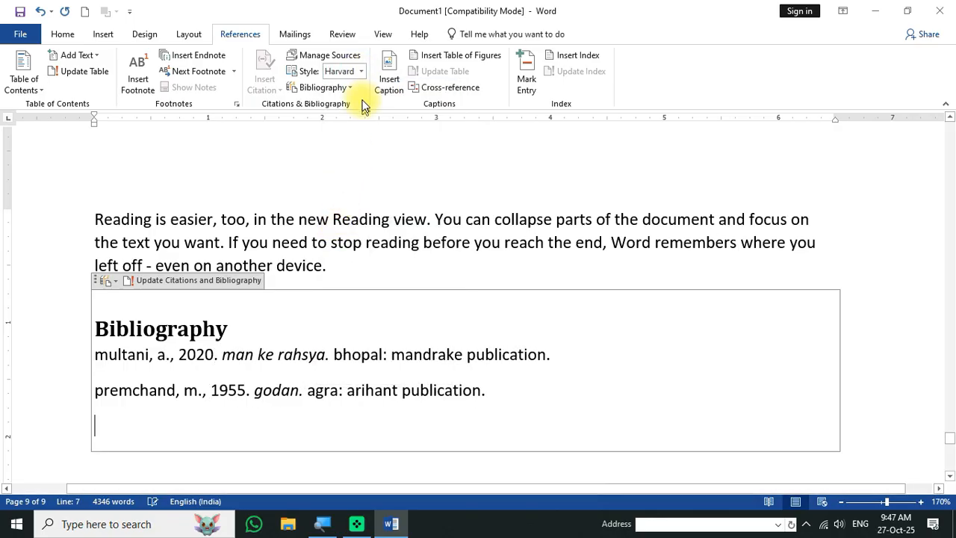
Step: Set the citation style of the bibliography to ISO 690 - First Element and Date
{"action": "left_click", "coordinate": [360, 72]}
{"action": "left_click", "coordinate": [335, 269]}
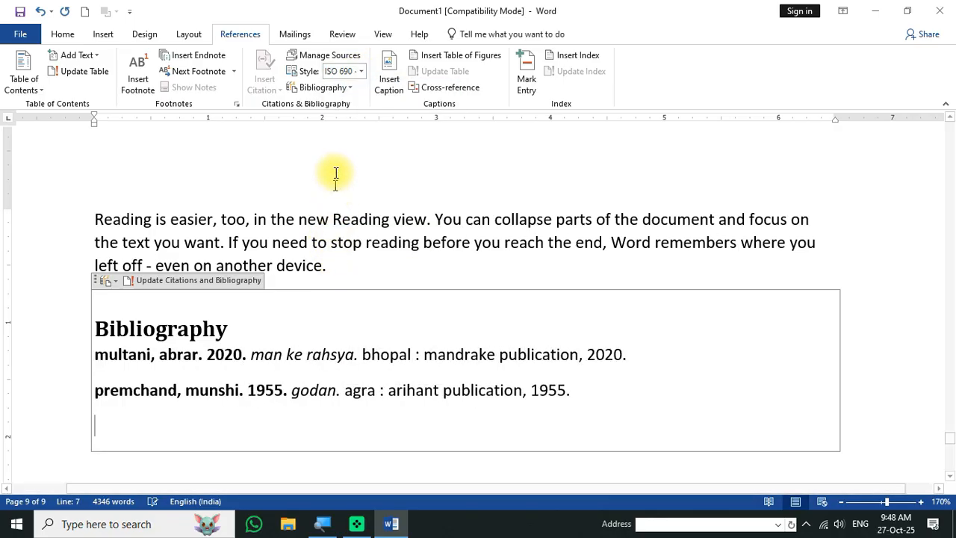
Step: Try the ISO 690 - Numerical Reference, GB7714, GOST - Title Sort and ISO 690 - First Element and Date citation styles on the bibliography
{"action": "left_click", "coordinate": [360, 72]}
{"action": "left_click", "coordinate": [357, 291]}
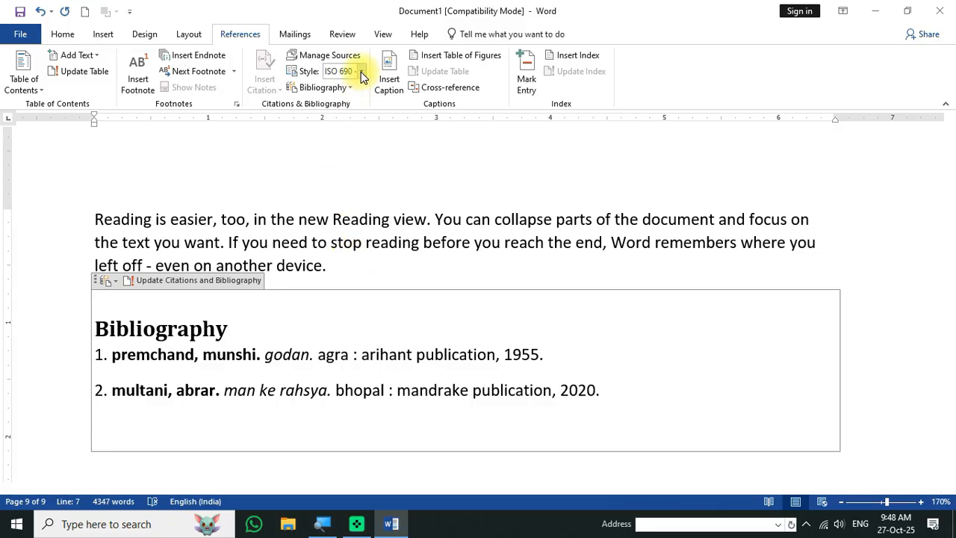
{"action": "left_click", "coordinate": [361, 71]}
{"action": "left_click", "coordinate": [355, 140]}
{"action": "left_click", "coordinate": [361, 72]}
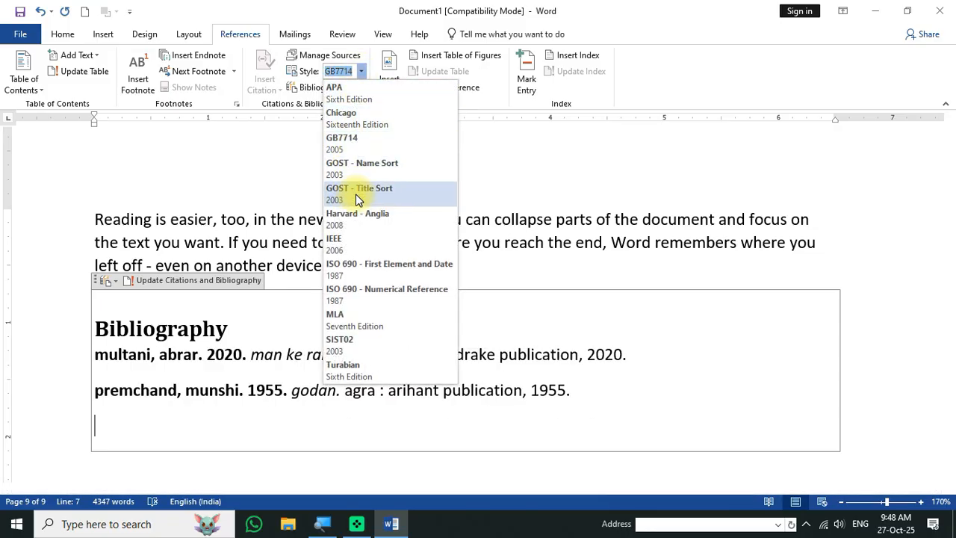
{"action": "left_click", "coordinate": [356, 193]}
{"action": "left_click", "coordinate": [361, 72]}
{"action": "left_click", "coordinate": [359, 263]}
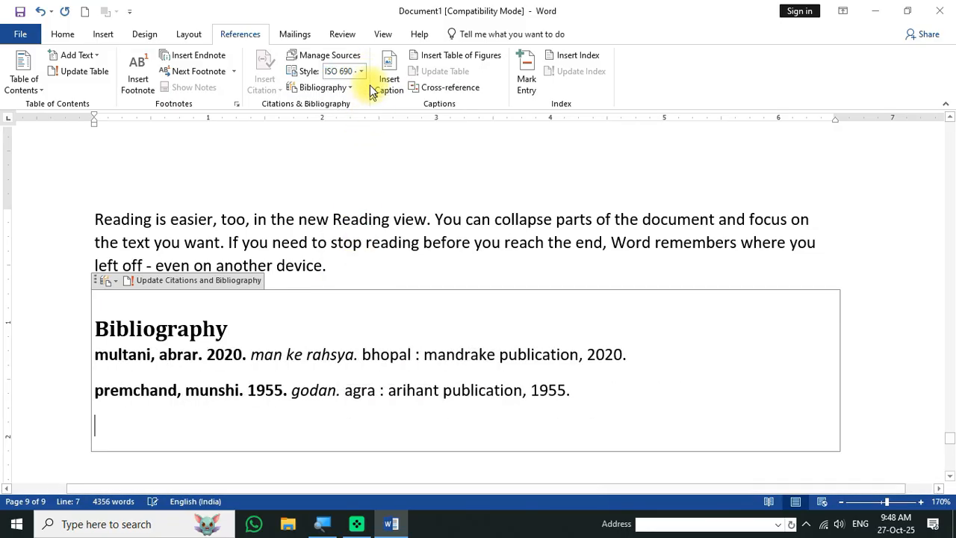
Step: Try GB7714, GOST - Title Sort, ISO 690 - First Element and Date and APA Sixth Edition as the bibliography's citation style
{"action": "left_click", "coordinate": [361, 72]}
{"action": "left_click", "coordinate": [357, 141]}
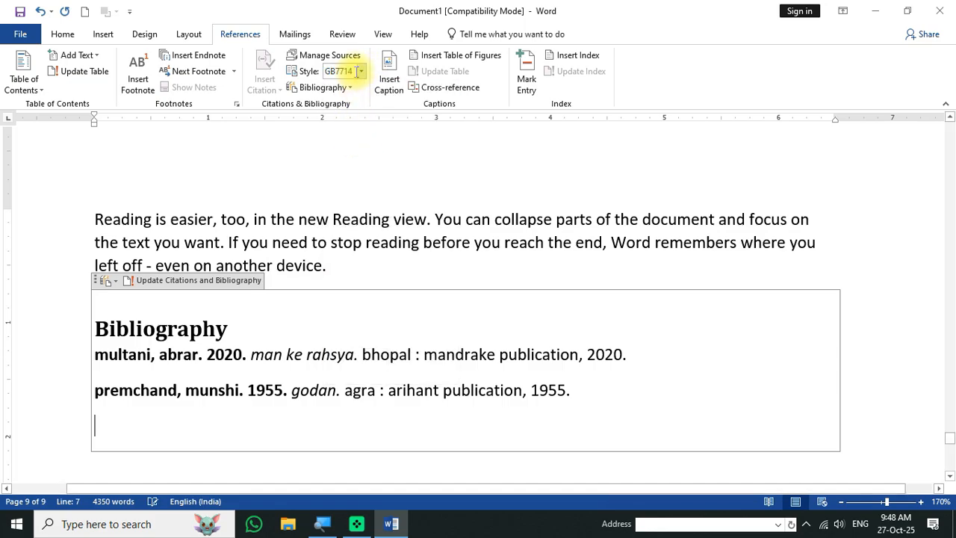
{"action": "left_click", "coordinate": [360, 71]}
{"action": "left_click", "coordinate": [348, 190]}
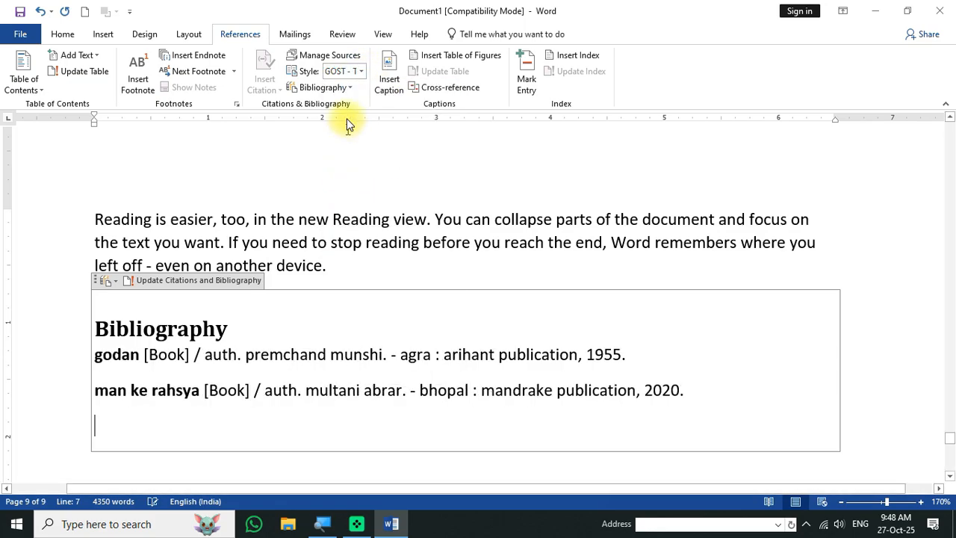
{"action": "left_click", "coordinate": [361, 72]}
{"action": "left_click", "coordinate": [352, 273]}
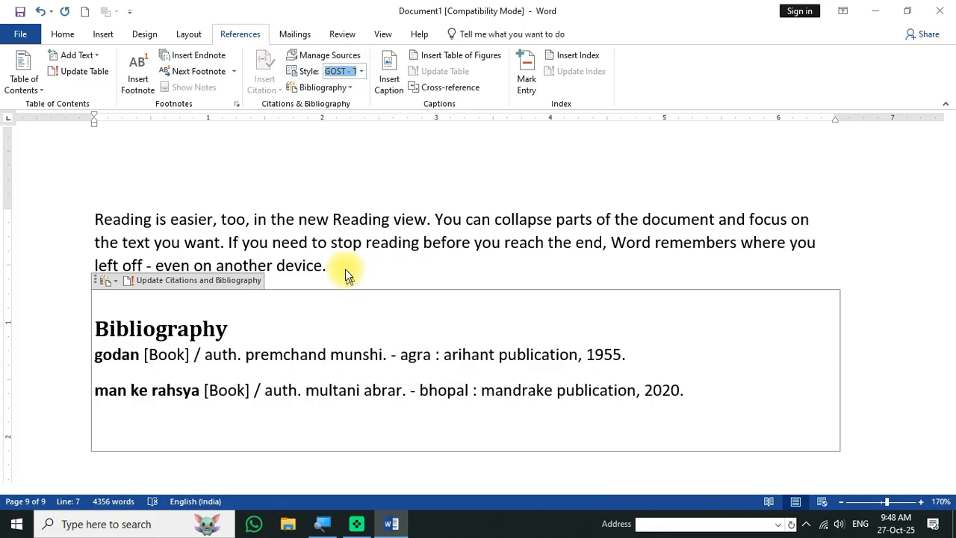
{"action": "left_click", "coordinate": [362, 71]}
{"action": "left_click", "coordinate": [365, 101]}
Step: Set the citation style of the bibliography to SIST02 2003
{"action": "left_click", "coordinate": [362, 71]}
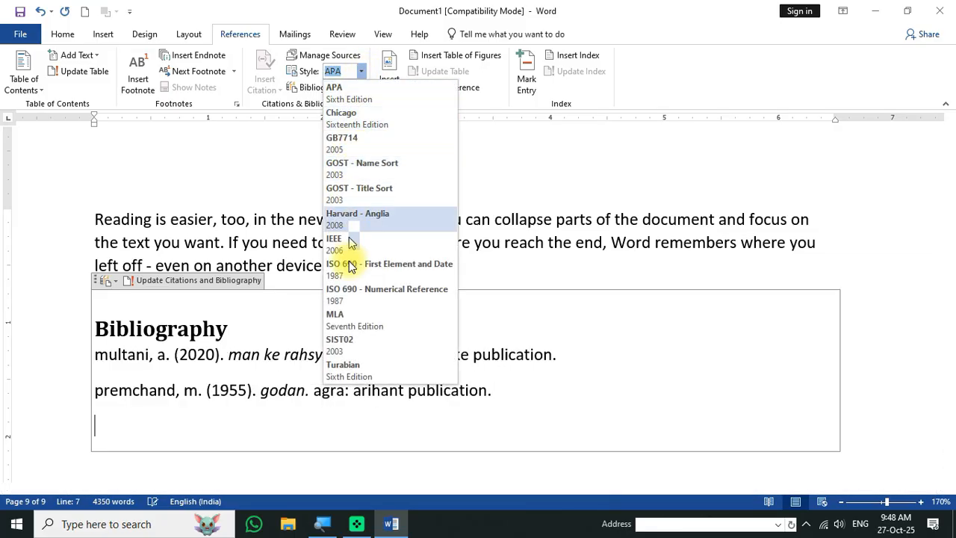
{"action": "left_click", "coordinate": [347, 336]}
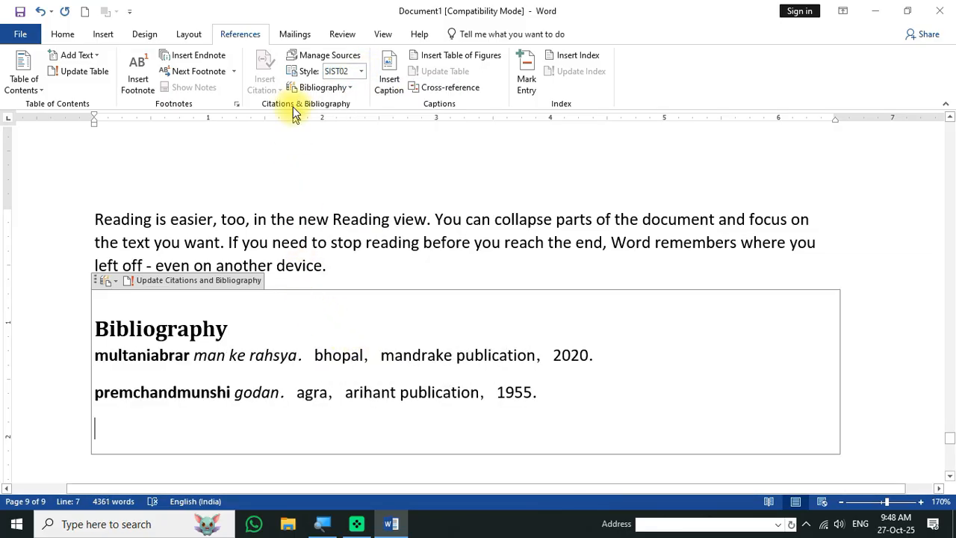
Step: Delete the uncited sources GODAN (180) and MAN KE RAHSHAY (2025) from the master list of sources
{"action": "left_click", "coordinate": [312, 58]}
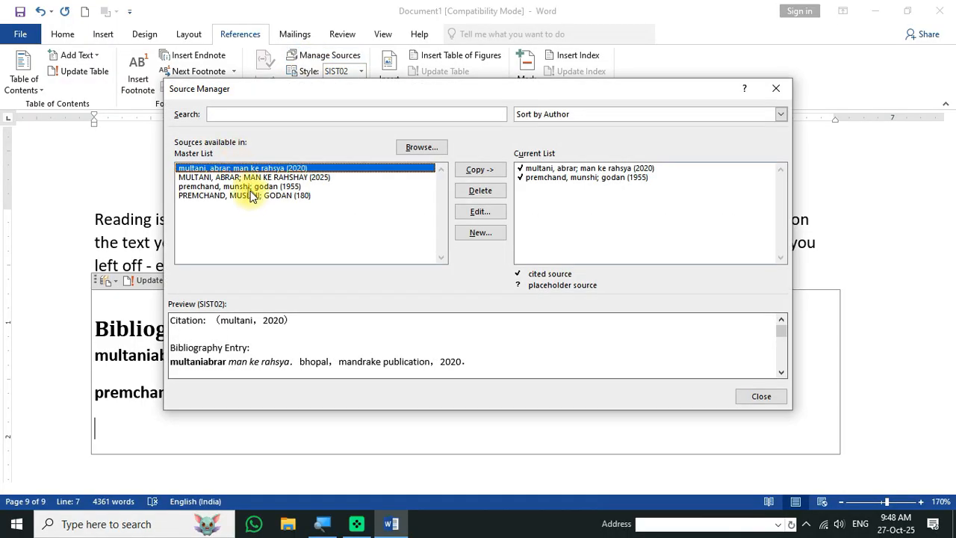
{"action": "left_click", "coordinate": [206, 197]}
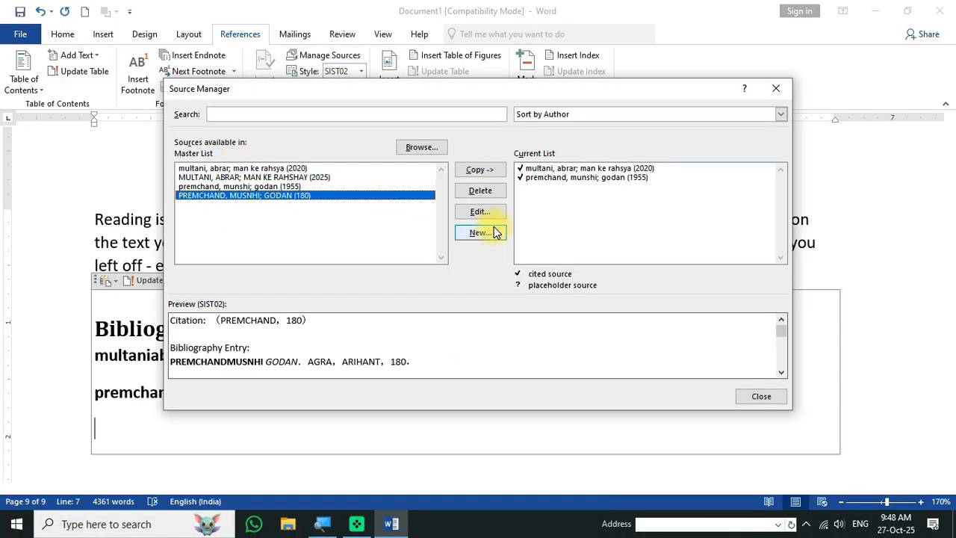
{"action": "left_click", "coordinate": [482, 192]}
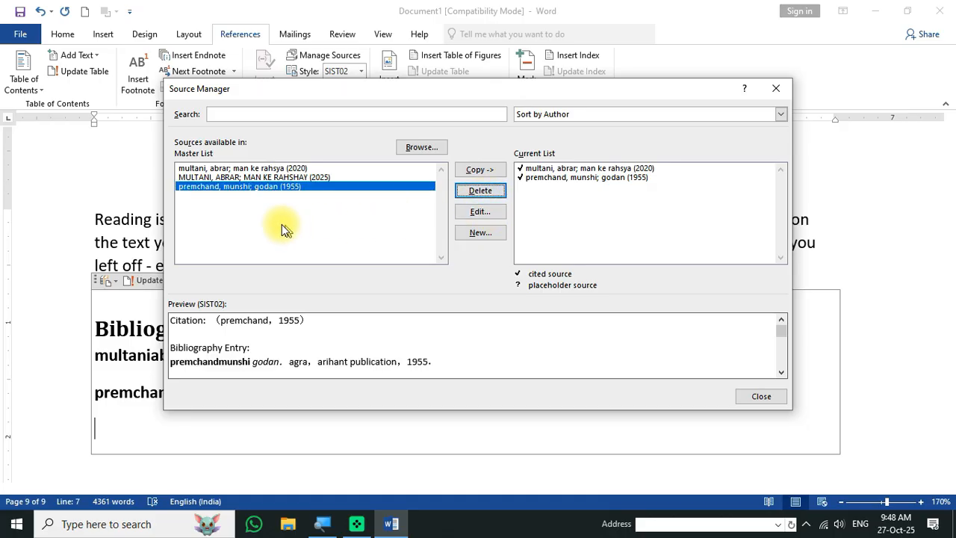
{"action": "left_click", "coordinate": [303, 178]}
{"action": "left_click", "coordinate": [460, 193]}
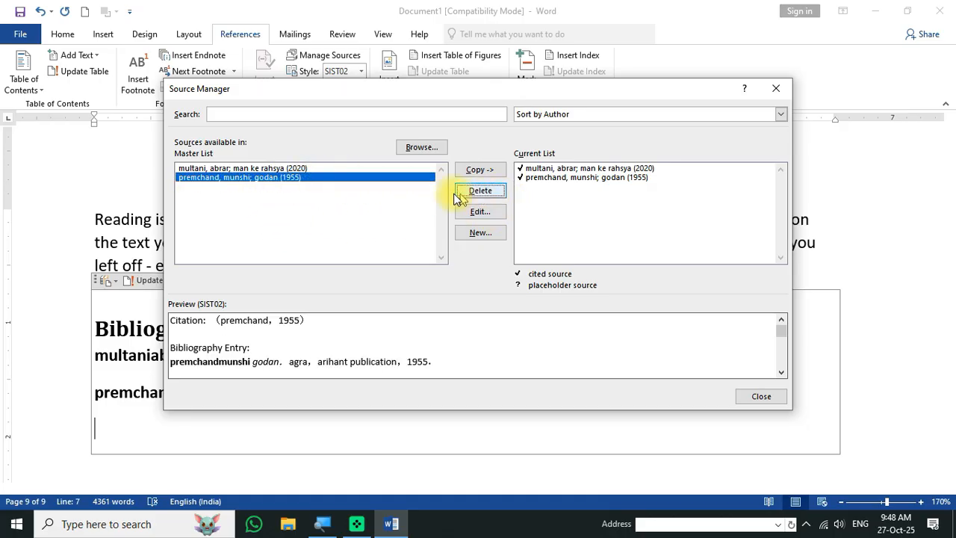
Step: Set the year of the man ke rahsya source to 2019 and update both the master list and the current document
{"action": "left_click", "coordinate": [301, 169]}
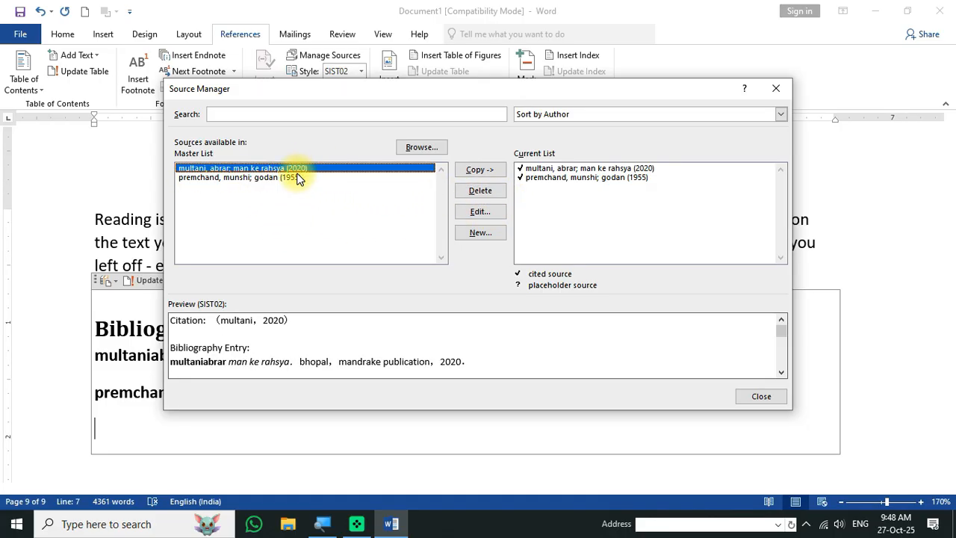
{"action": "left_click", "coordinate": [479, 212]}
{"action": "left_click", "coordinate": [346, 191]}
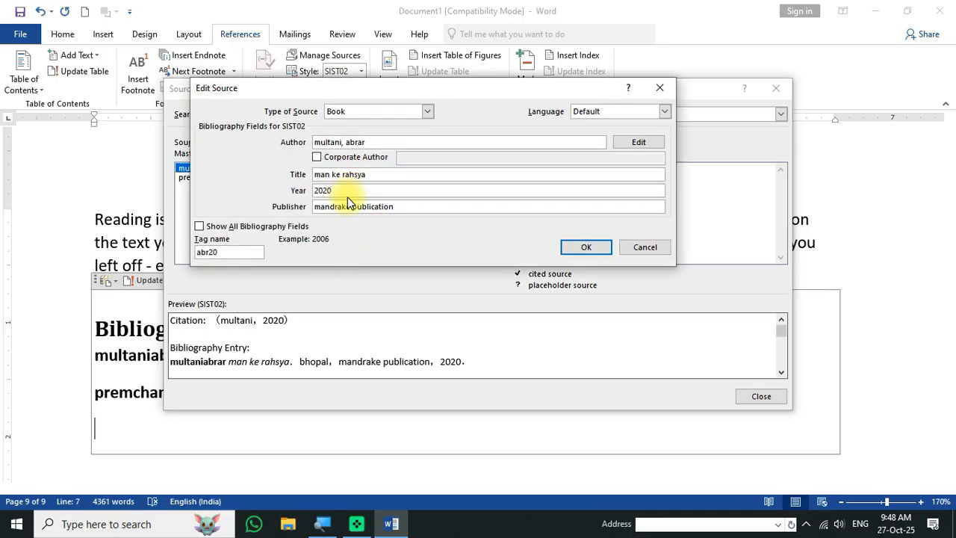
{"action": "key", "text": "BackSpace"}
{"action": "type", "text": "19"}
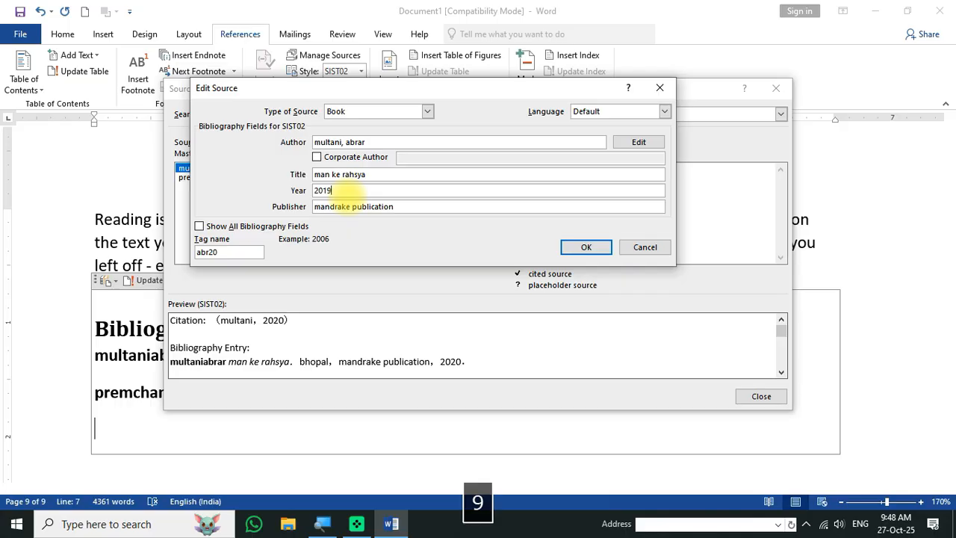
{"action": "left_click", "coordinate": [587, 247]}
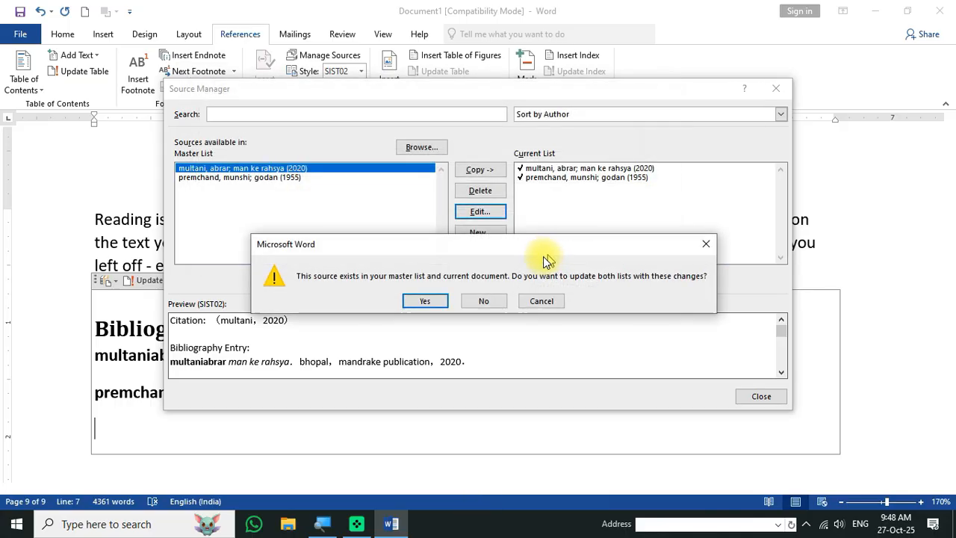
{"action": "left_click", "coordinate": [425, 301]}
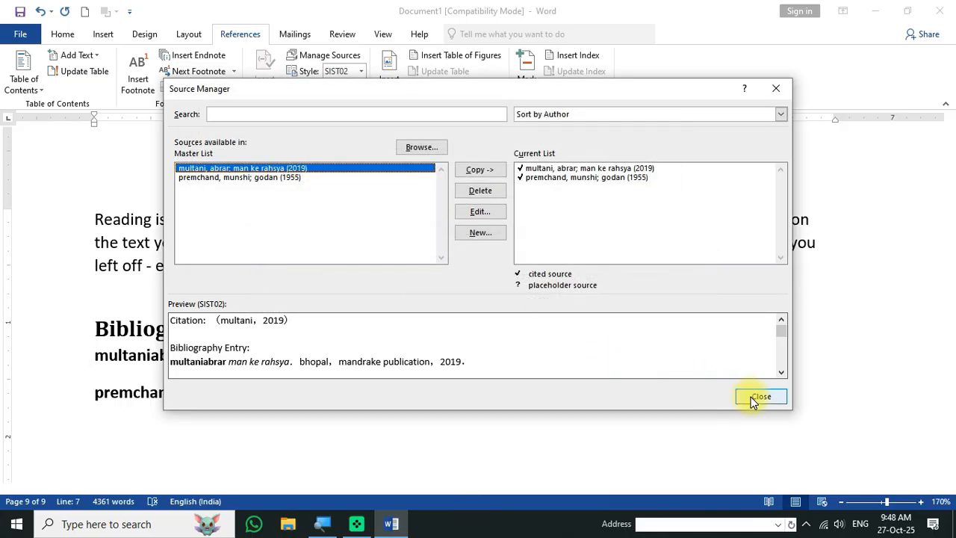
Step: Set the year of the godan source to 1970 in both source lists and close the Source Manager
{"action": "left_click", "coordinate": [254, 178]}
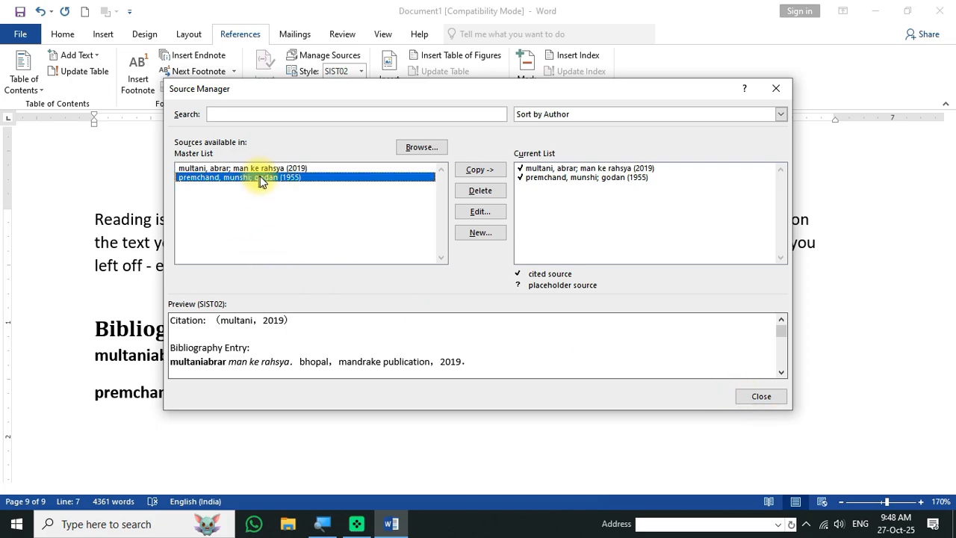
{"action": "left_click", "coordinate": [480, 212]}
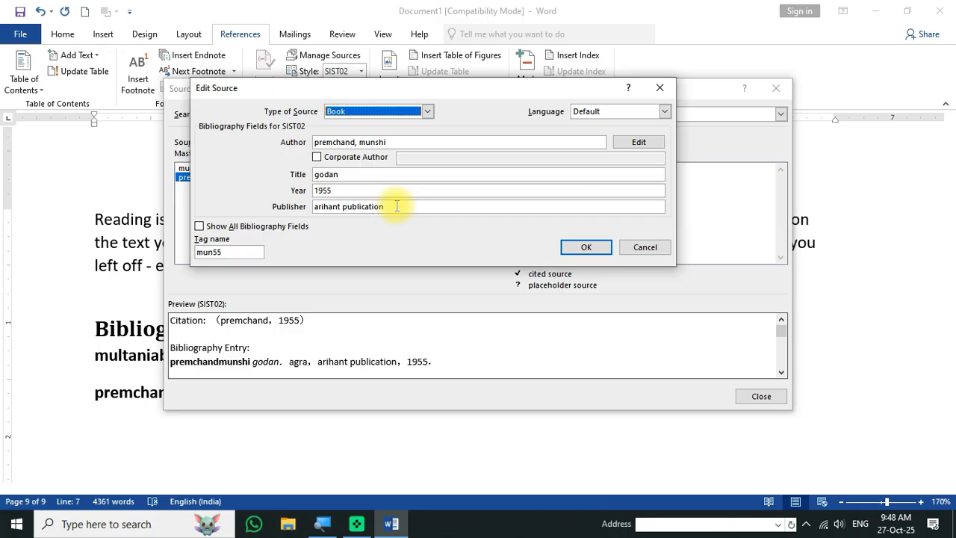
{"action": "left_click", "coordinate": [299, 192]}
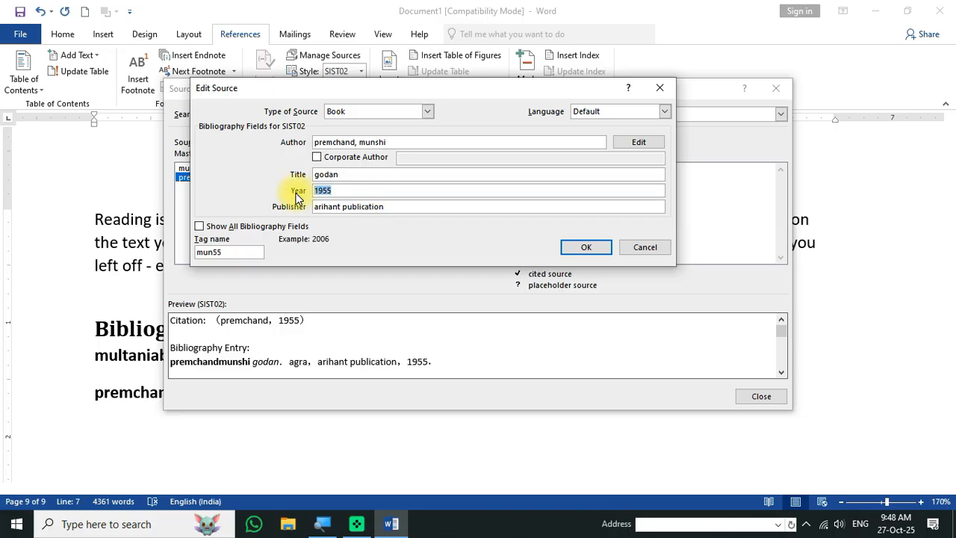
{"action": "key", "text": "BackSpace"}
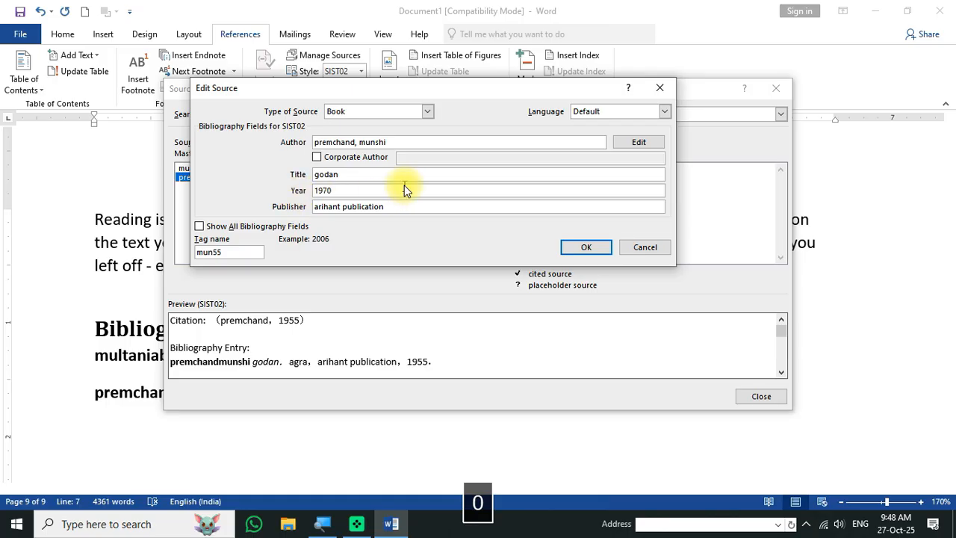
{"action": "left_click", "coordinate": [609, 247]}
{"action": "left_click", "coordinate": [432, 302]}
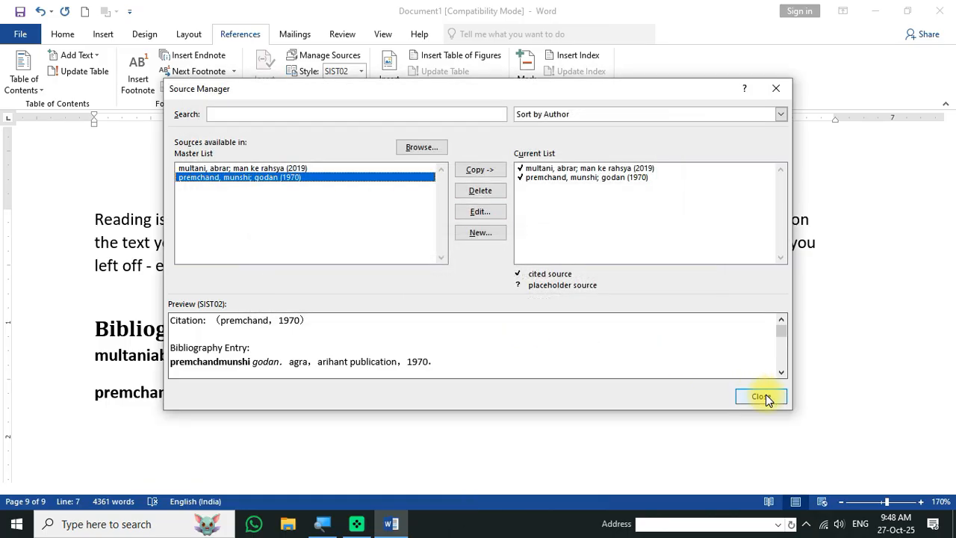
{"action": "left_click", "coordinate": [761, 396]}
Step: Update the citations and bibliography with the edited source years
{"action": "left_click", "coordinate": [254, 328]}
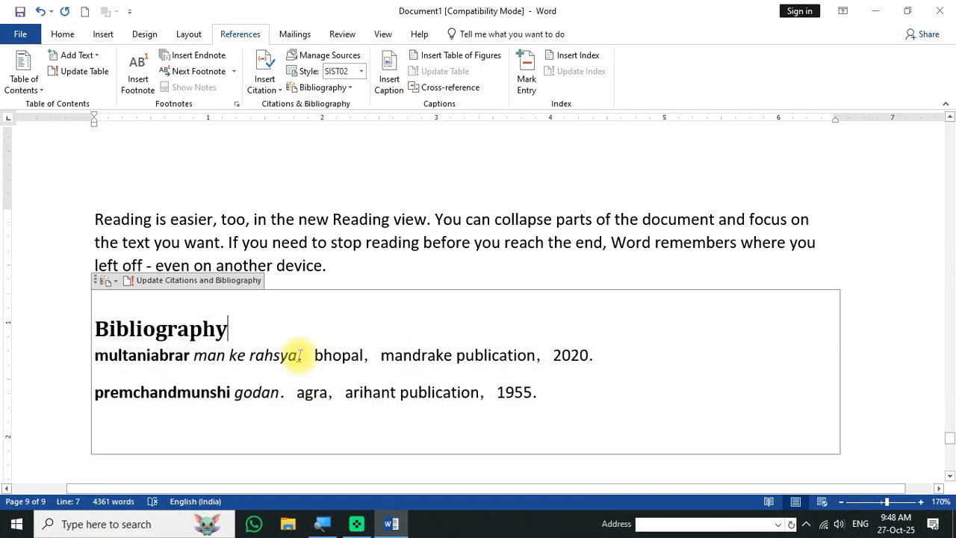
{"action": "left_click", "coordinate": [170, 280]}
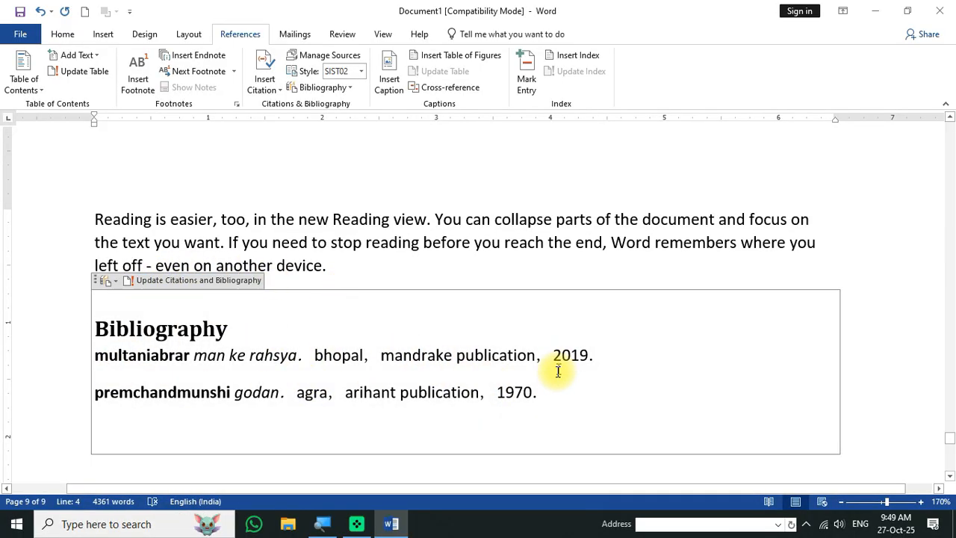
Step: Zoom out to 90% and examine the years in the bibliography and in the in-text citations on the first page
{"action": "left_click", "coordinate": [501, 242]}
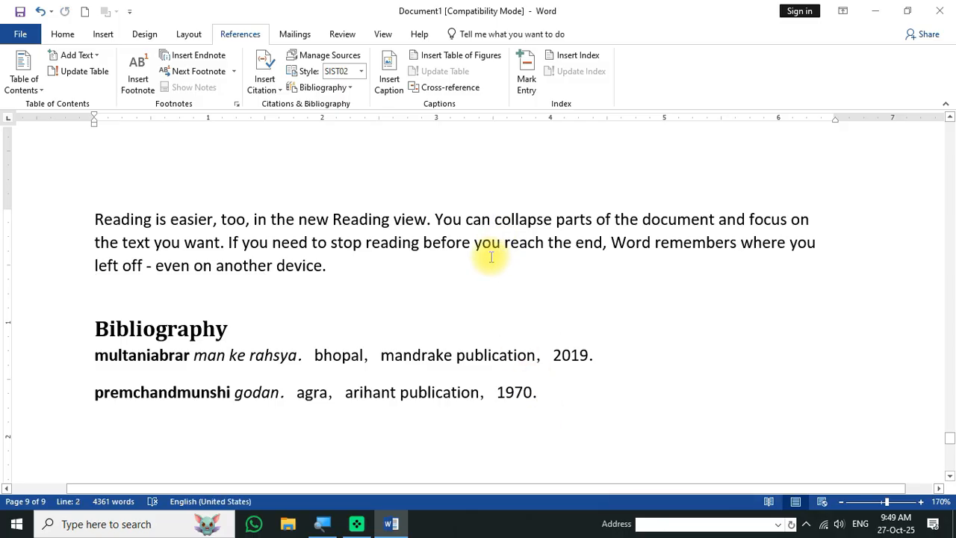
{"action": "type", "text": "-"}
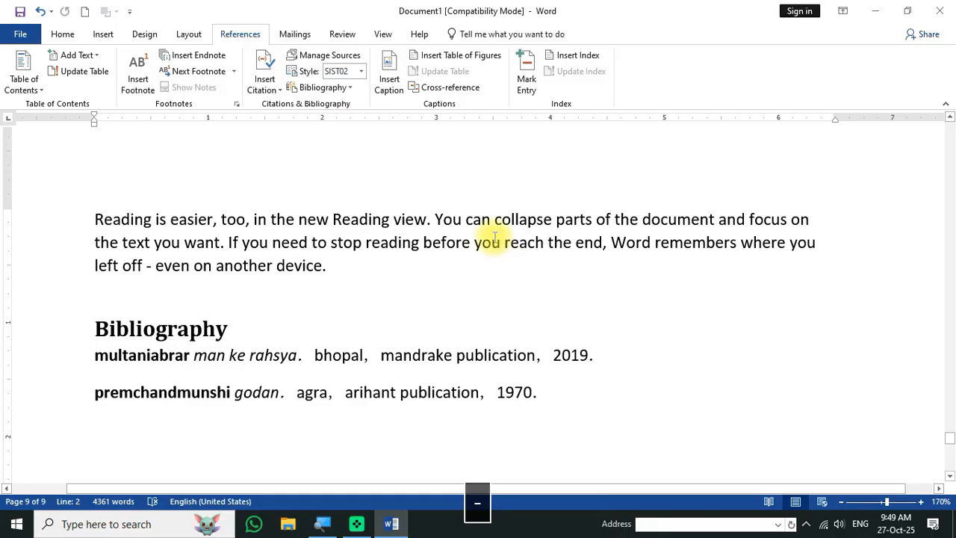
{"action": "scroll", "coordinate": [495, 237], "scroll_direction": "down", "scroll_amount": 8}
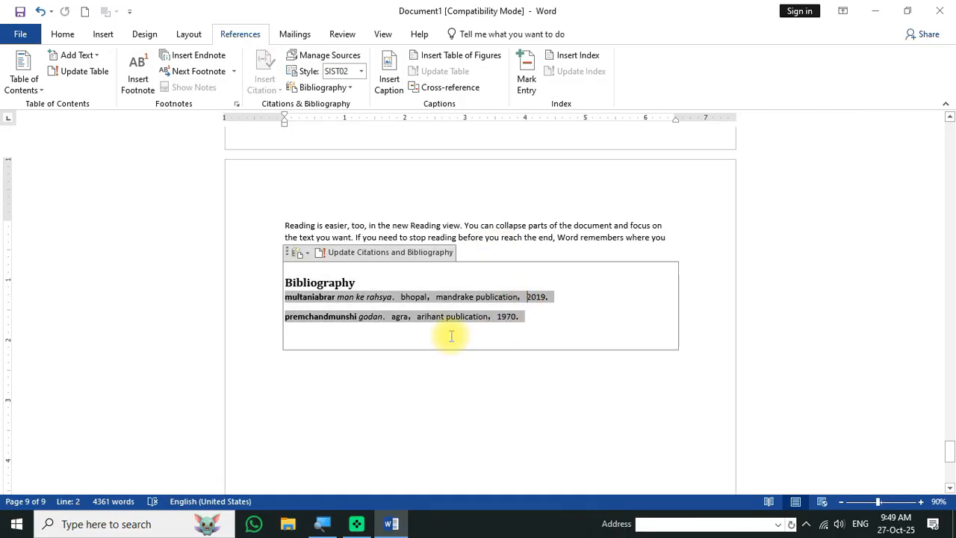
{"action": "left_click", "coordinate": [463, 434]}
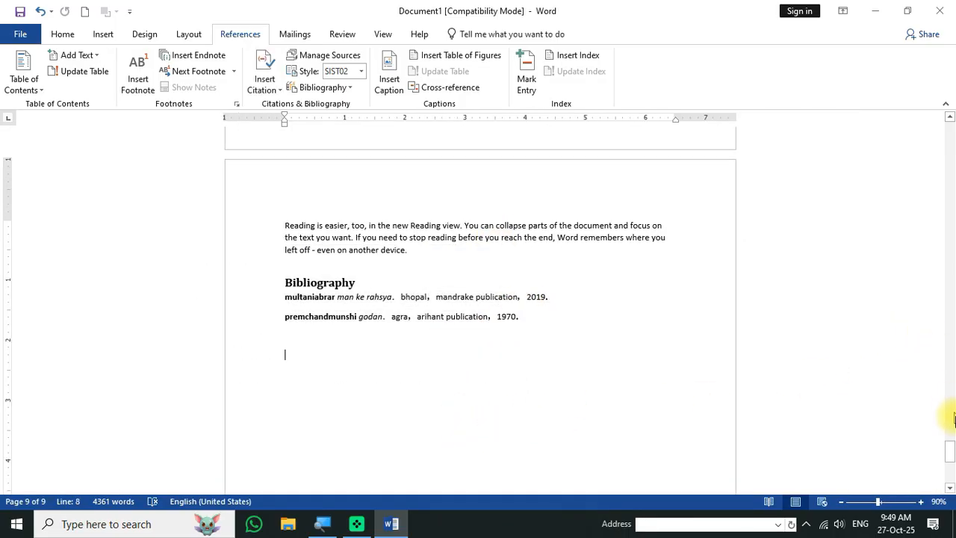
{"action": "left_click_drag", "start_coordinate": [950, 451], "coordinate": [949, 120]}
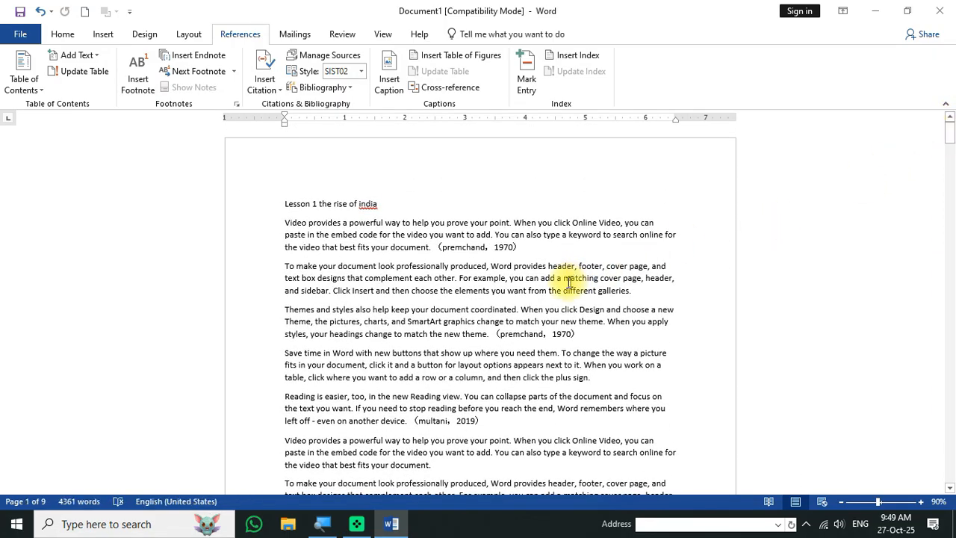
{"action": "left_click", "coordinate": [453, 252]}
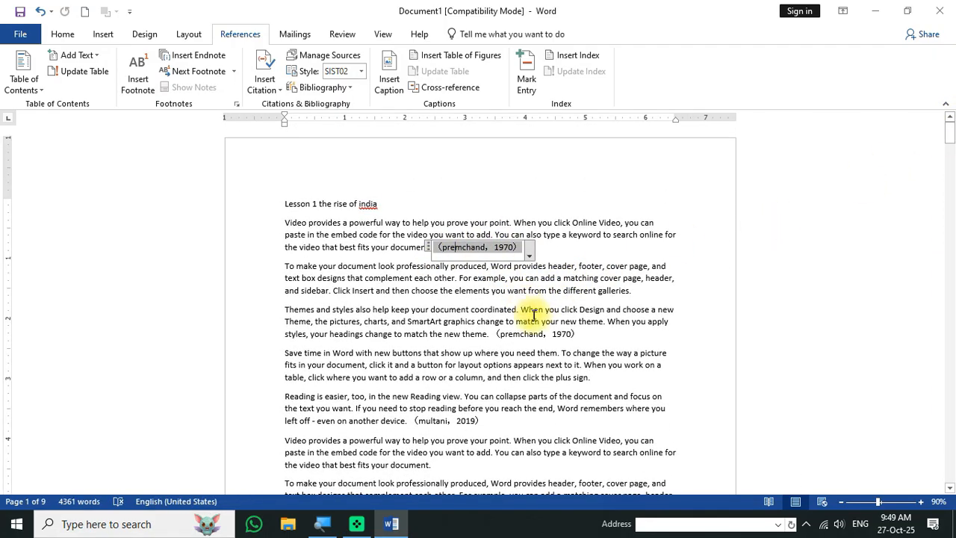
{"action": "left_click", "coordinate": [536, 335]}
{"action": "left_click", "coordinate": [460, 422]}
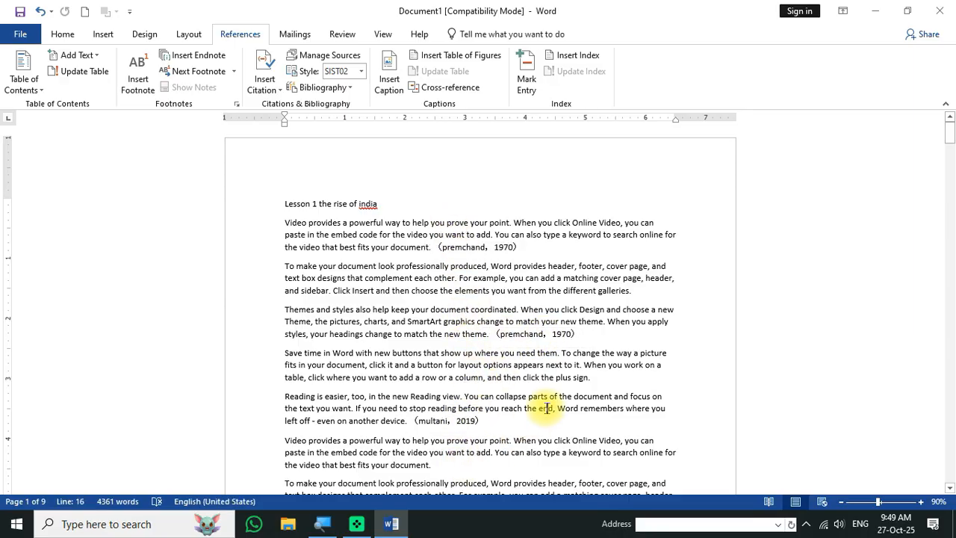
{"action": "scroll", "coordinate": [547, 407], "scroll_direction": "down", "scroll_amount": 3}
{"action": "scroll", "coordinate": [544, 418], "scroll_direction": "down", "scroll_amount": 3}
{"action": "scroll", "coordinate": [556, 413], "scroll_direction": "up", "scroll_amount": 3}
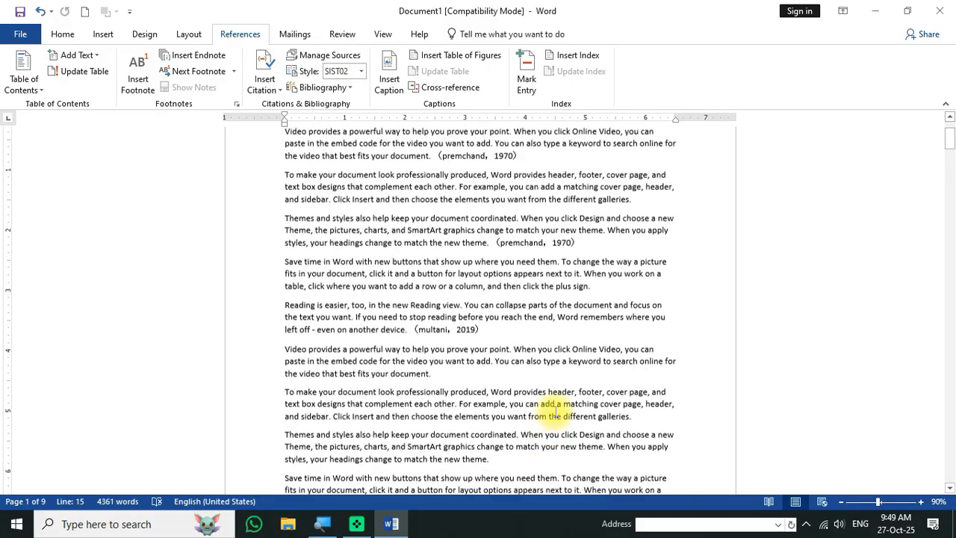
{"action": "scroll", "coordinate": [556, 413], "scroll_direction": "up", "scroll_amount": 3}
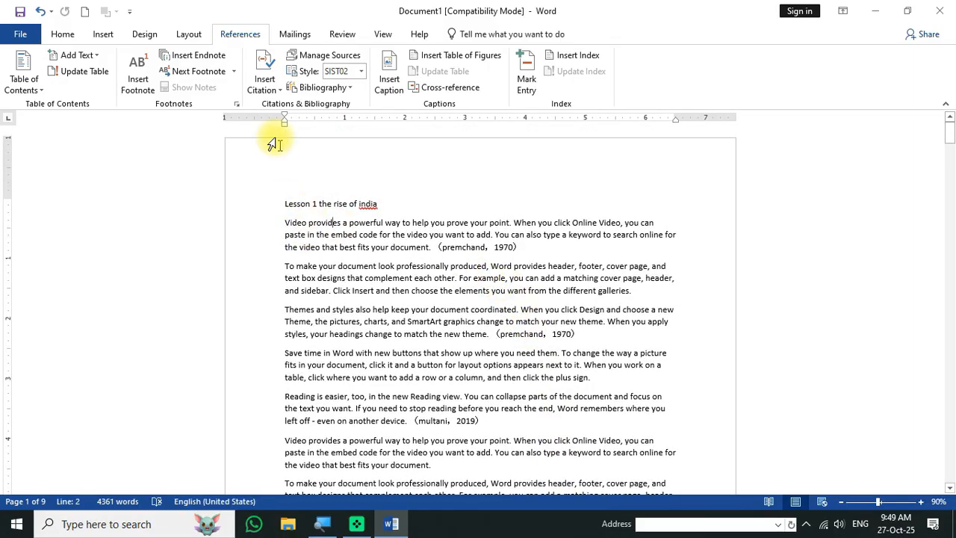
{"action": "left_click", "coordinate": [262, 83]}
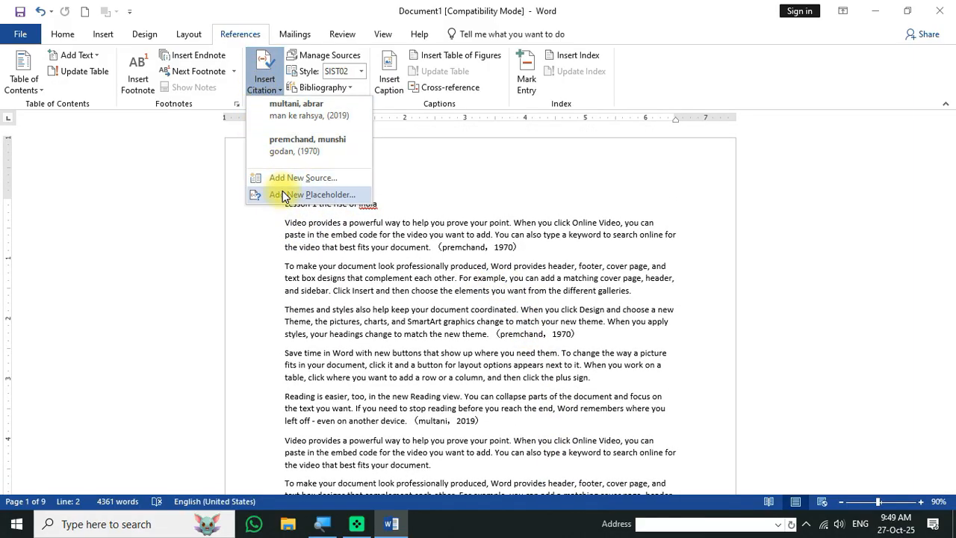
{"action": "left_click", "coordinate": [388, 292]}
{"action": "scroll", "coordinate": [472, 337], "scroll_direction": "down", "scroll_amount": 10}
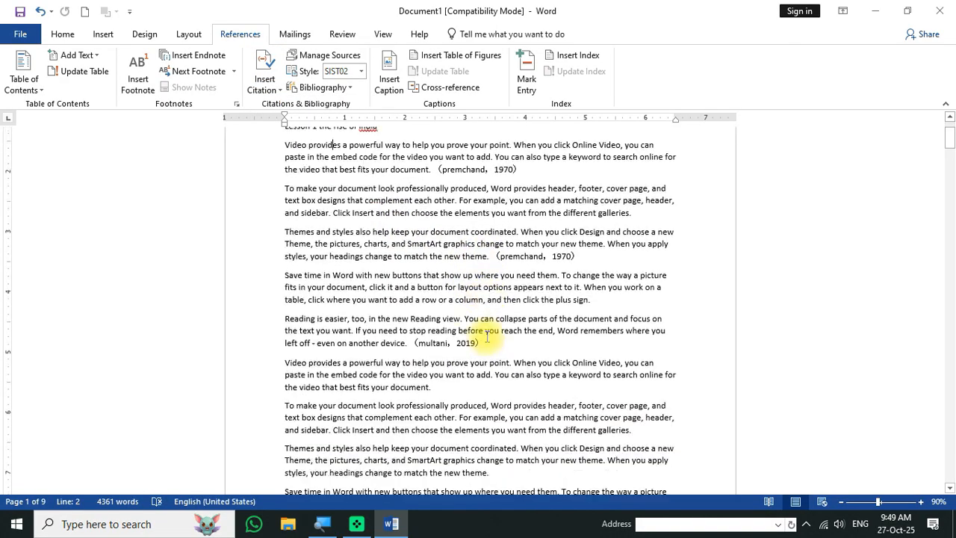
Step: Delete the whole bibliography from the last page, including its leftover empty block
{"action": "mouse_move", "coordinate": [950, 144]}
{"action": "left_mouse_down"}
{"action": "mouse_move", "coordinate": [953, 515]}
{"action": "mouse_move", "coordinate": [948, 443]}
{"action": "left_mouse_up"}
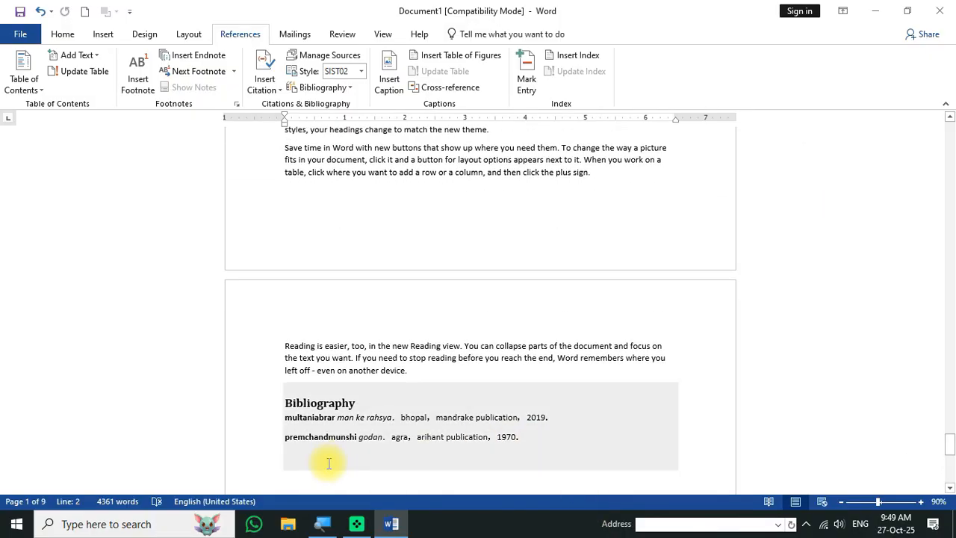
{"action": "left_click_drag", "start_coordinate": [328, 463], "coordinate": [256, 401]}
{"action": "key", "text": "BackSpace"}
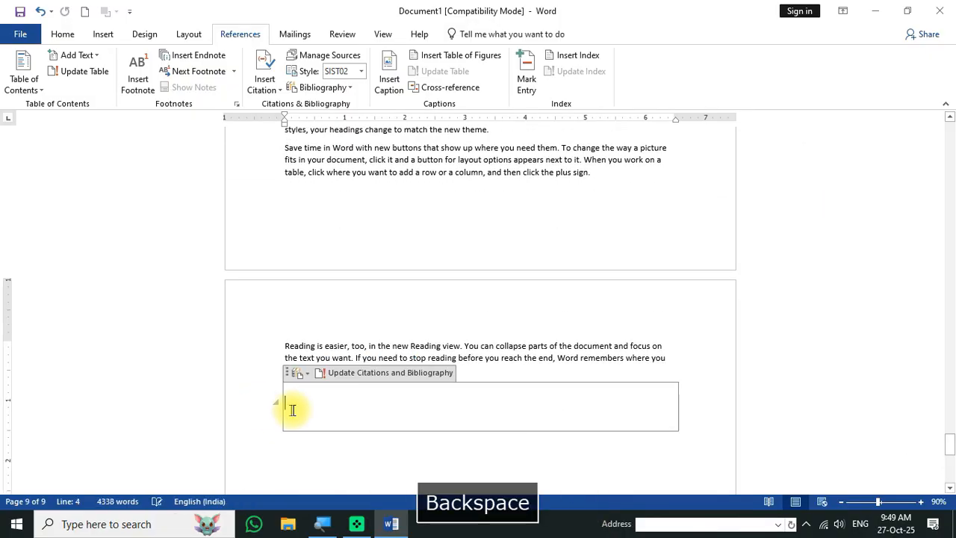
{"action": "left_click", "coordinate": [336, 479]}
{"action": "left_click_drag", "start_coordinate": [285, 428], "coordinate": [261, 412]}
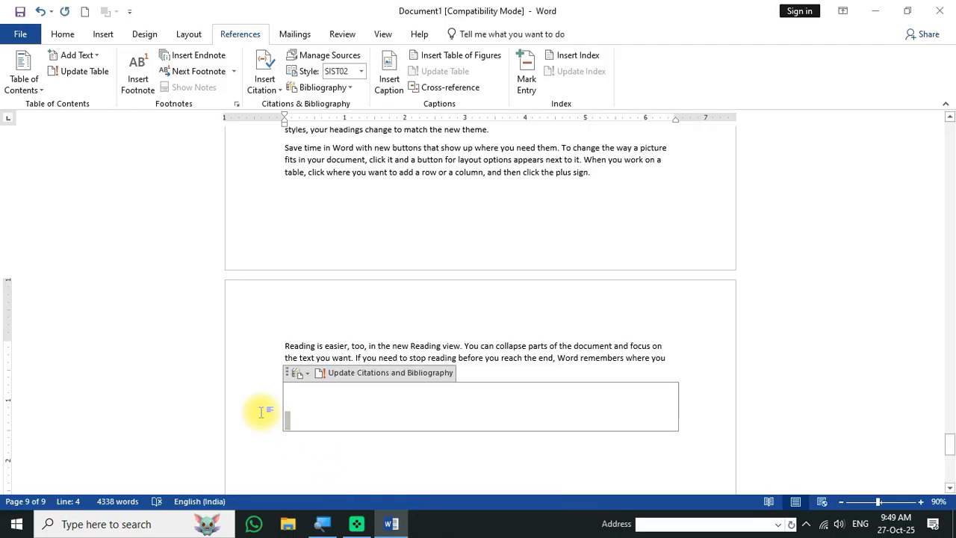
{"action": "key", "text": "BackSpace"}
{"action": "key", "text": "Delete"}
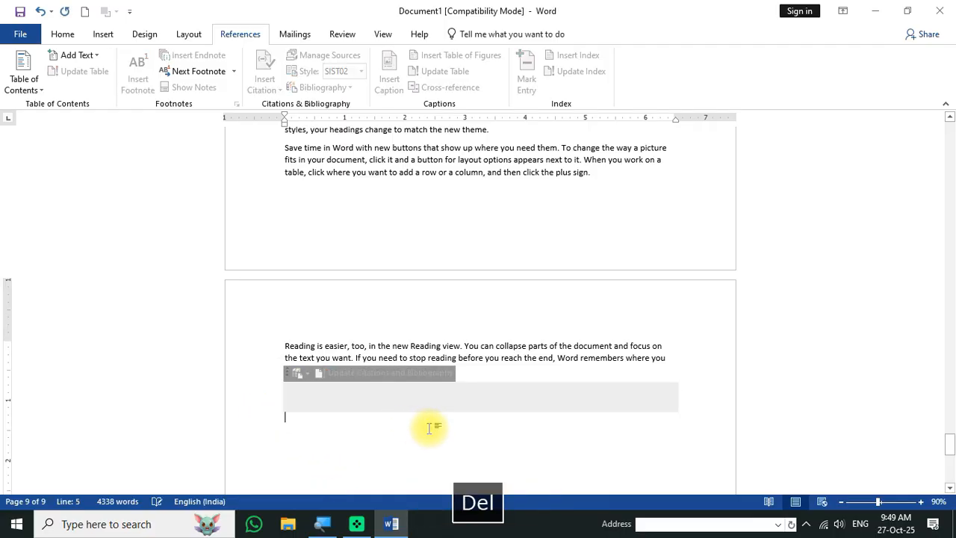
{"action": "left_click", "coordinate": [649, 343]}
{"action": "left_click_drag", "start_coordinate": [424, 431], "coordinate": [190, 409]}
{"action": "key", "text": "Delete"}
{"action": "key", "text": "Delete"}
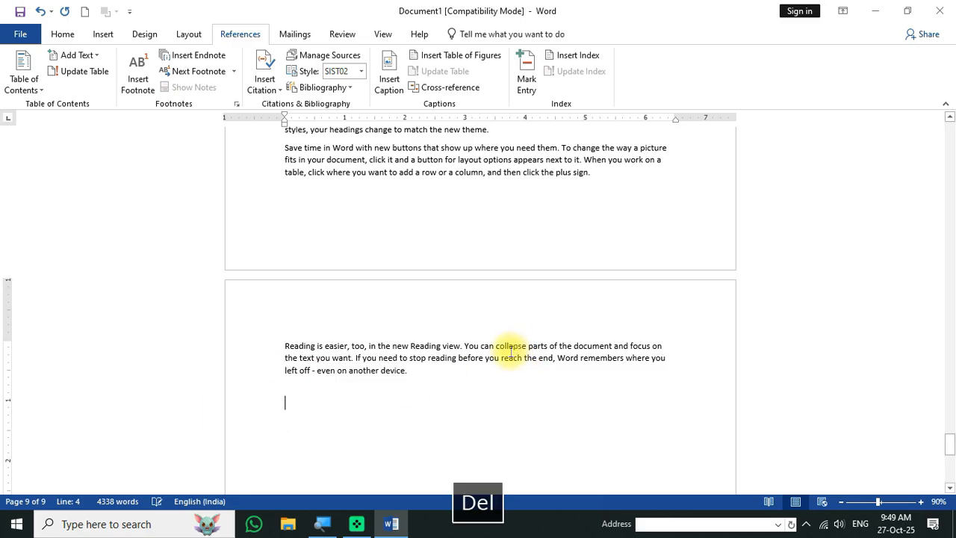
Step: Delete the three in-text citations from the first, third and fifth paragraphs on the first page
{"action": "left_click_drag", "start_coordinate": [948, 443], "coordinate": [952, 116]}
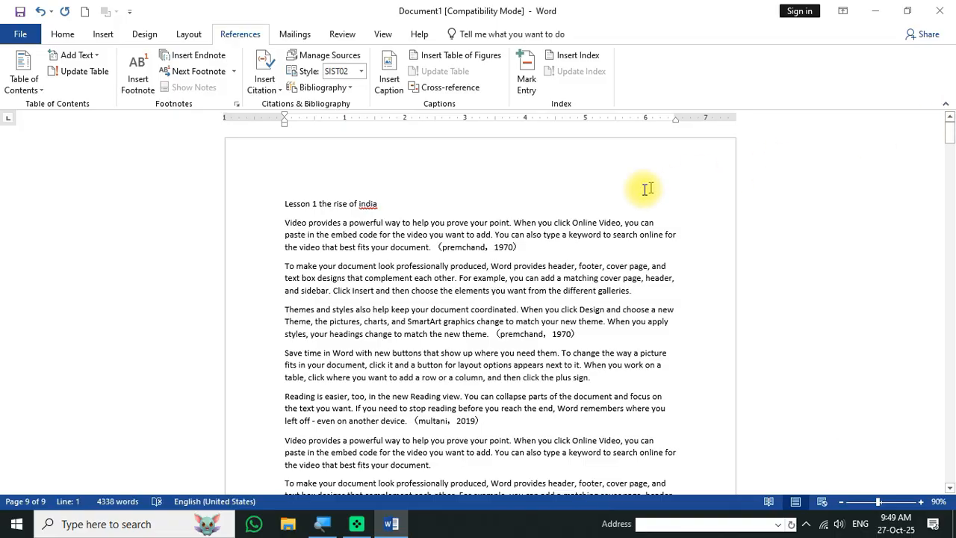
{"action": "left_click", "coordinate": [525, 248]}
{"action": "key", "text": "BackSpace"}
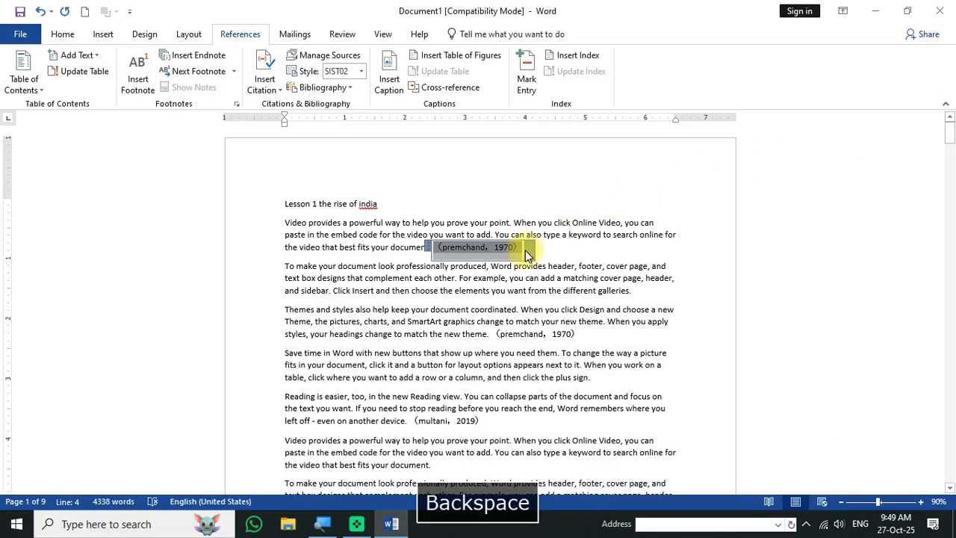
{"action": "key", "text": "BackSpace"}
{"action": "left_click", "coordinate": [571, 334]}
{"action": "key", "text": "BackSpace"}
{"action": "key", "text": "BackSpace"}
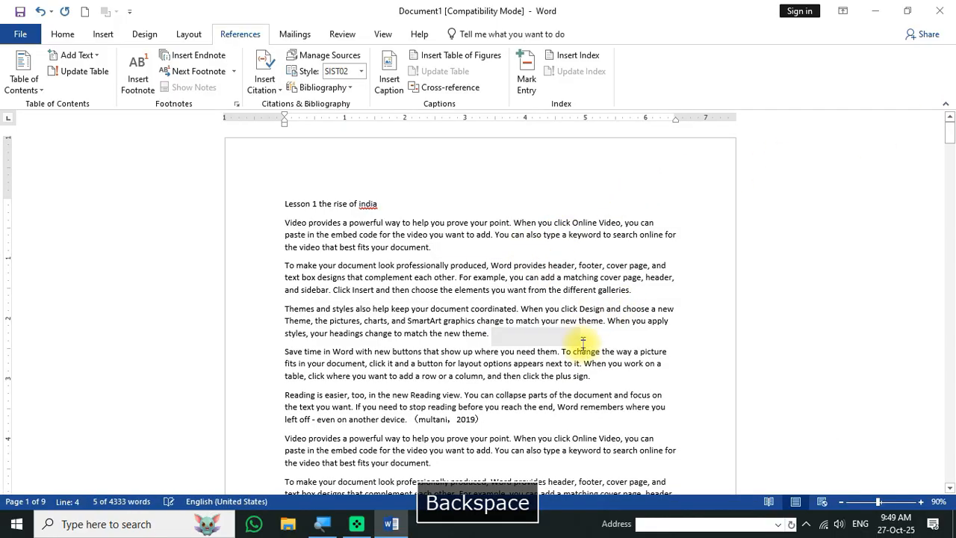
{"action": "left_click", "coordinate": [491, 420]}
{"action": "key", "text": "BackSpace"}
{"action": "key", "text": "BackSpace"}
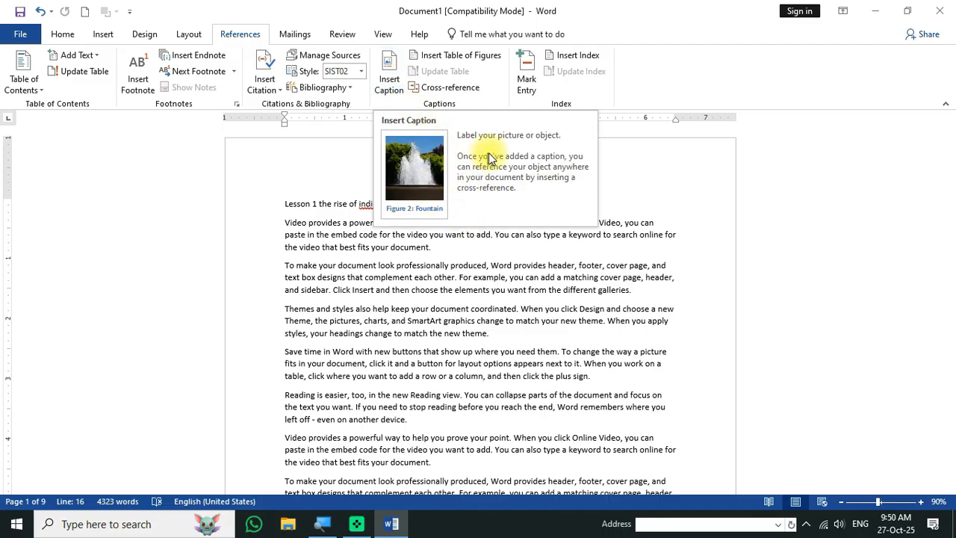
Step: Delete all remaining text so the document is empty
{"action": "key", "text": "ctrl+a"}
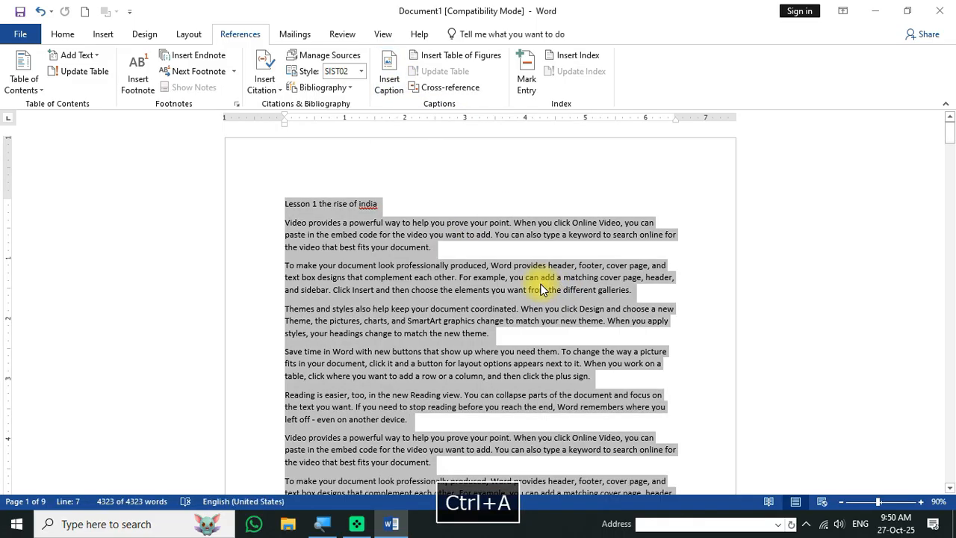
{"action": "key", "text": "Delete"}
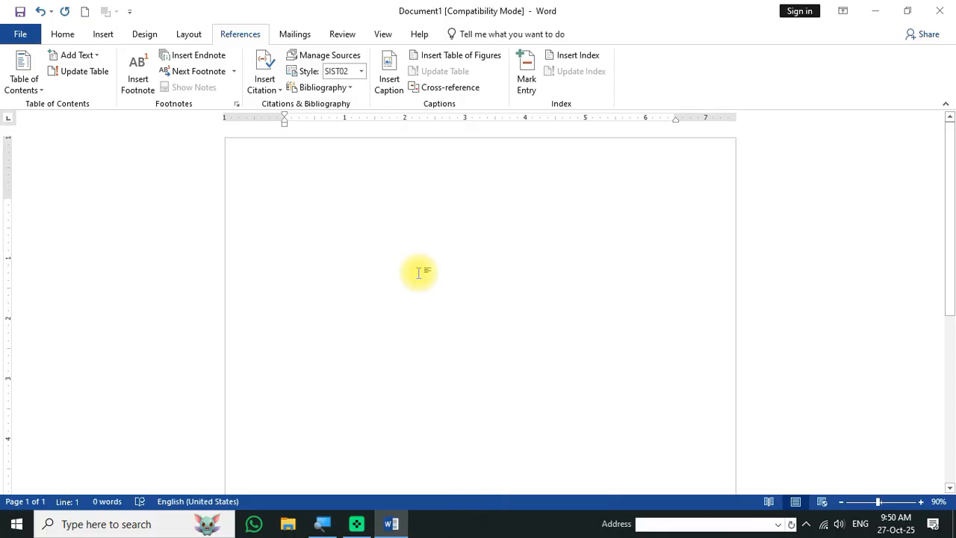
{"action": "key", "text": "super"}
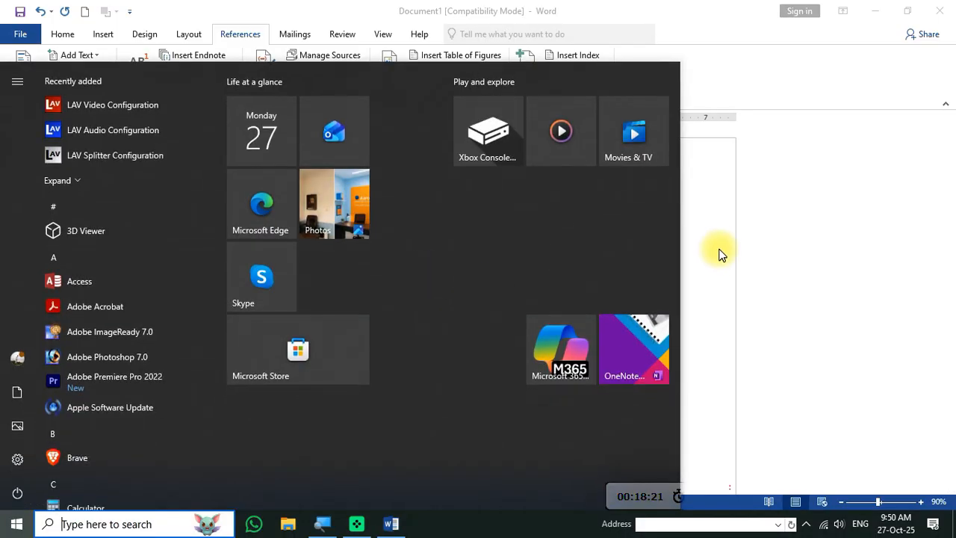
{"action": "key", "text": "super"}
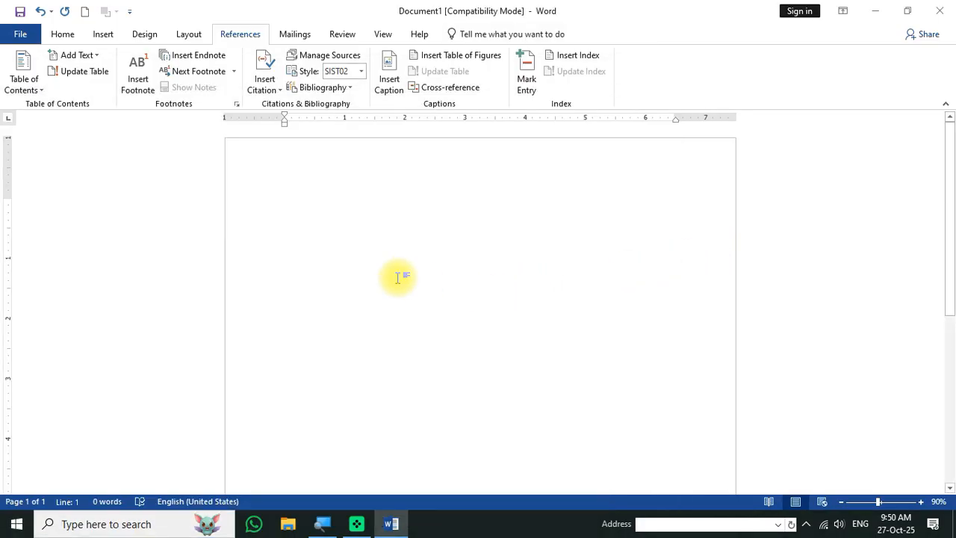
Step: Add four blank lines, insert images (4) (2) from the photo kota folder on drive E, and shrink it to about 1.9" by 2.53"
{"action": "scroll", "coordinate": [394, 275], "scroll_direction": "up", "scroll_amount": 5}
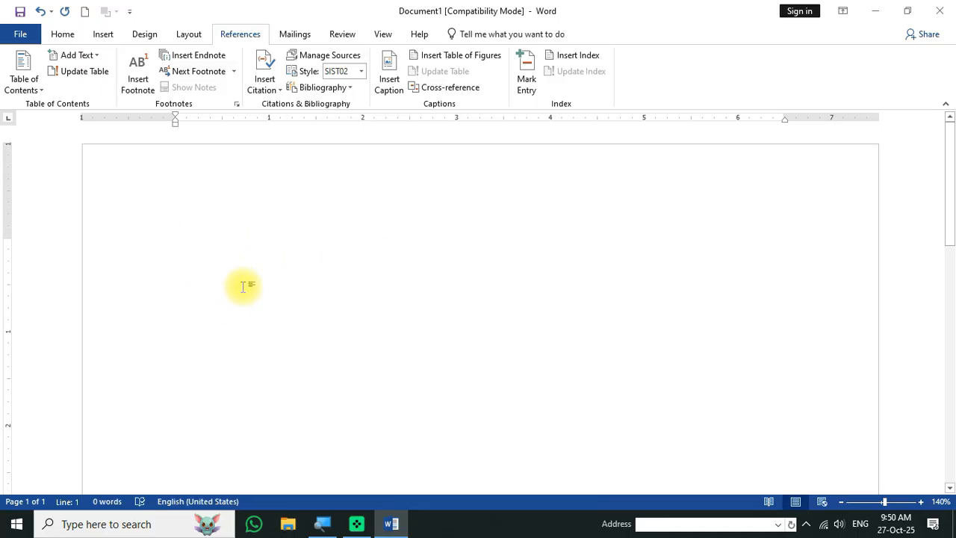
{"action": "key", "text": "Return"}
{"action": "key", "text": "Return"}
{"action": "key", "text": "Return"}
{"action": "key", "text": "Return"}
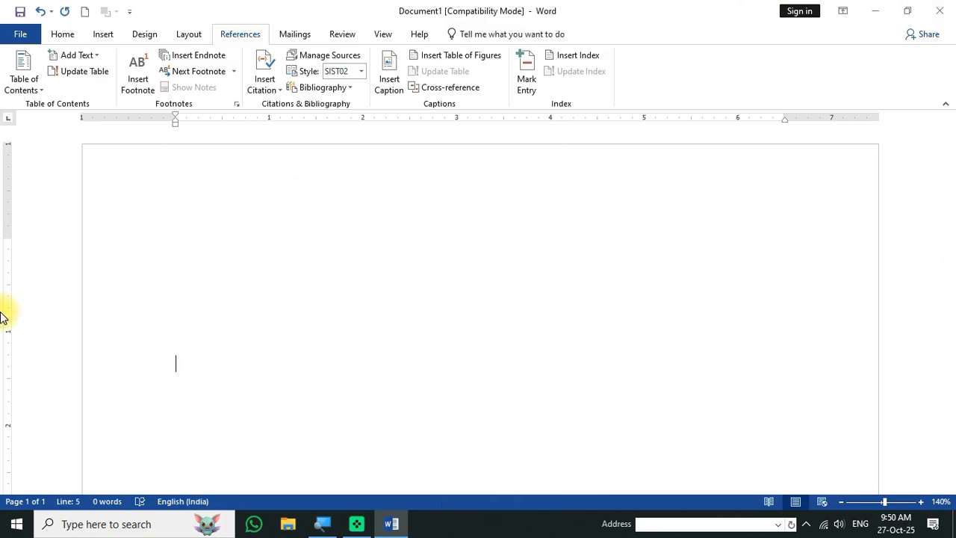
{"action": "left_click", "coordinate": [105, 36]}
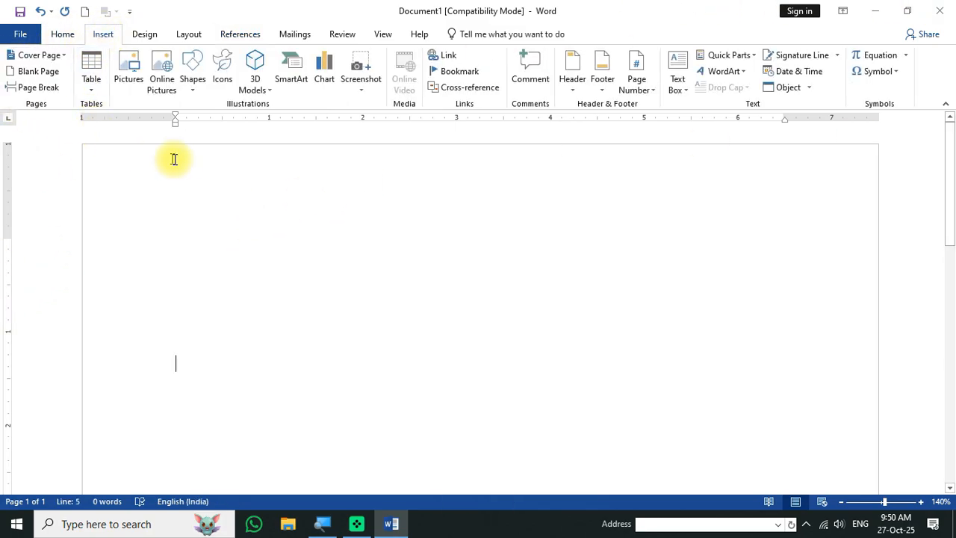
{"action": "left_click", "coordinate": [128, 71]}
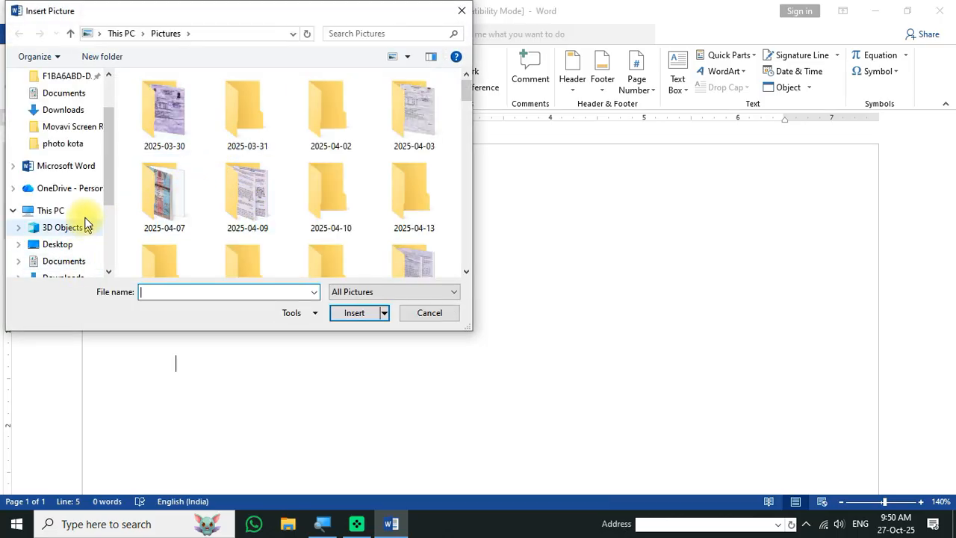
{"action": "scroll", "coordinate": [85, 224], "scroll_direction": "down", "scroll_amount": 1}
{"action": "scroll", "coordinate": [71, 269], "scroll_direction": "down", "scroll_amount": 2}
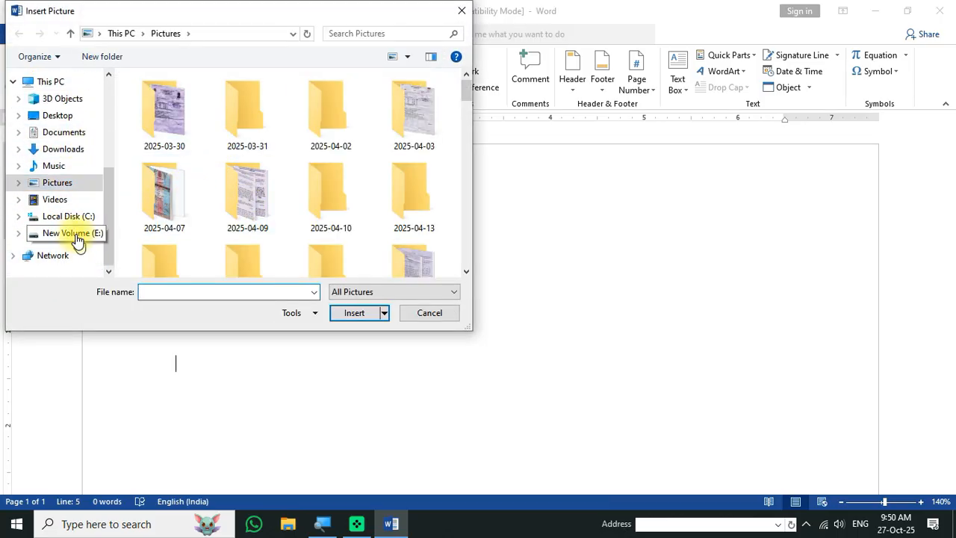
{"action": "left_click", "coordinate": [77, 241]}
{"action": "scroll", "coordinate": [254, 195], "scroll_direction": "down", "scroll_amount": 4}
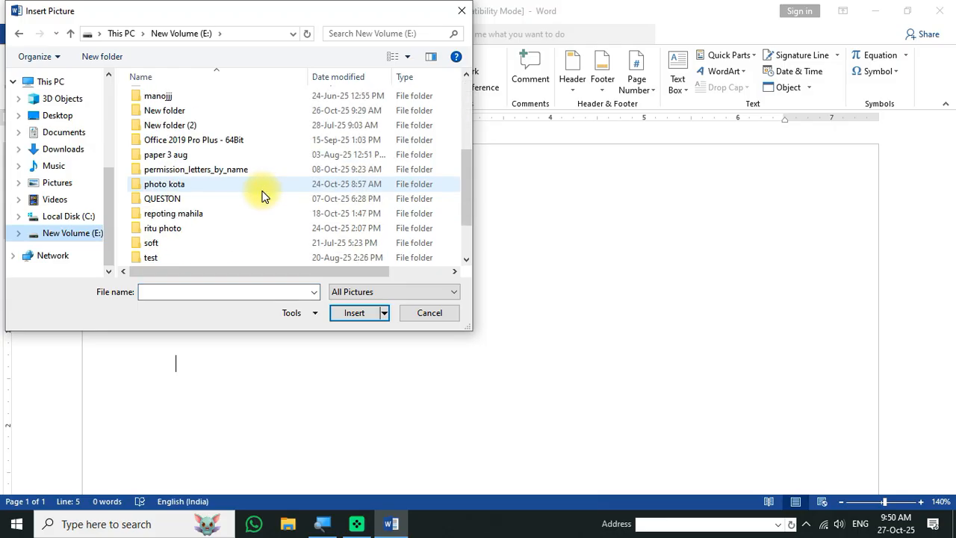
{"action": "double_click", "coordinate": [173, 183]}
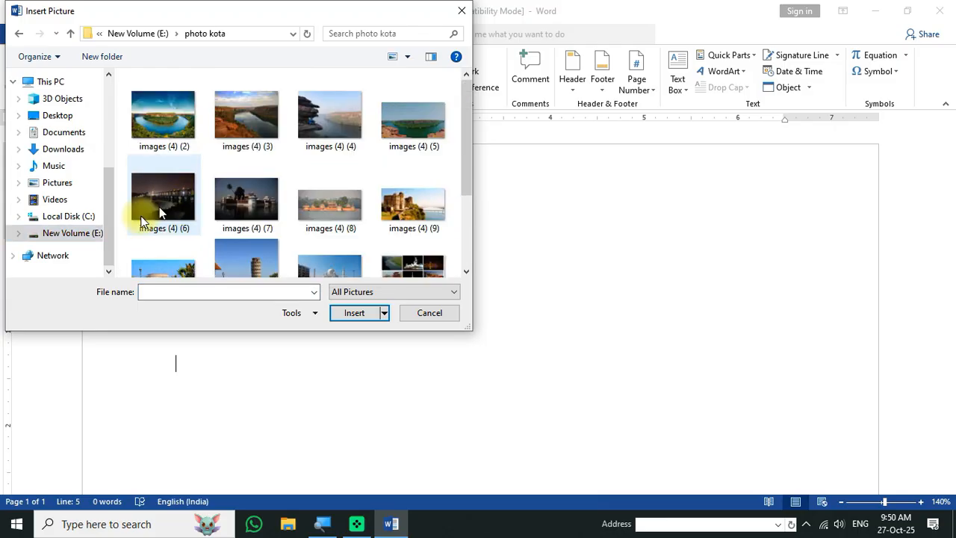
{"action": "double_click", "coordinate": [152, 123]}
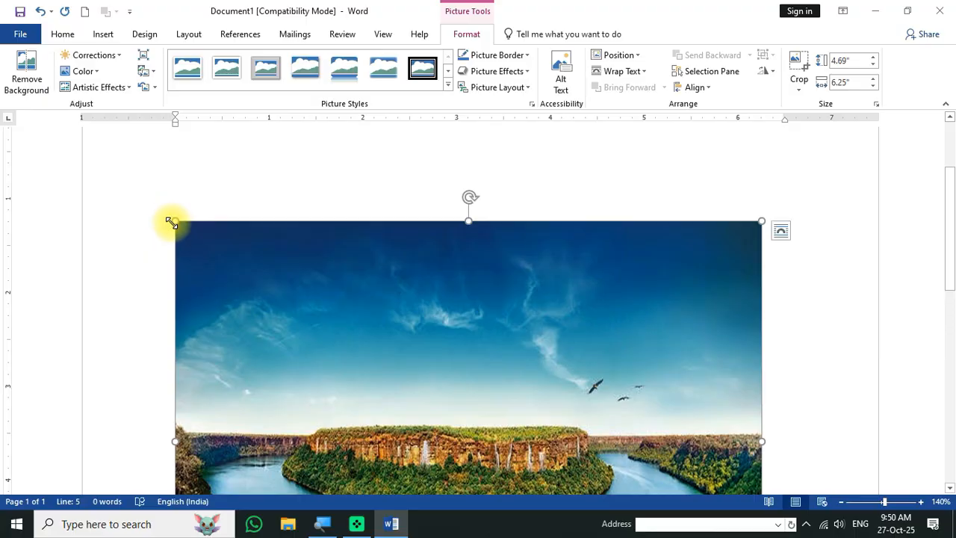
{"action": "left_click_drag", "start_coordinate": [171, 223], "coordinate": [530, 482]}
Step: Insert images (4) (7) from the photo kota folder a few lines below the first picture and shrink it to about 1.86" by 2.8"
{"action": "scroll", "coordinate": [351, 412], "scroll_direction": "down", "scroll_amount": 3}
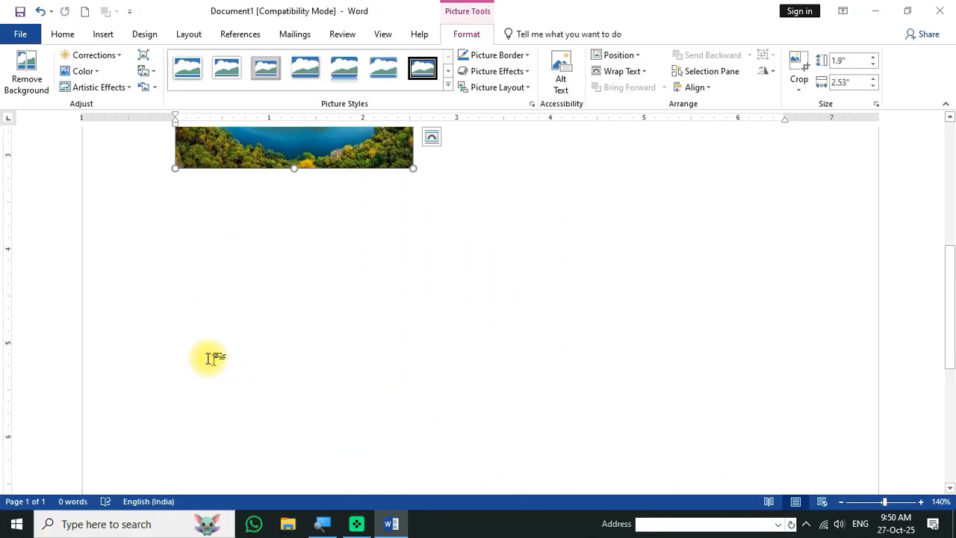
{"action": "left_click", "coordinate": [183, 338]}
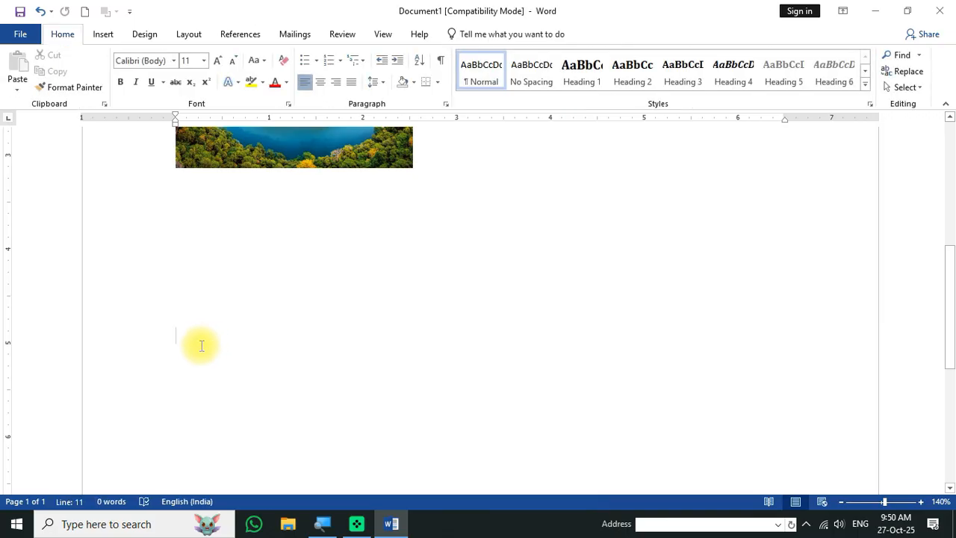
{"action": "left_click", "coordinate": [101, 34]}
{"action": "left_click", "coordinate": [131, 70]}
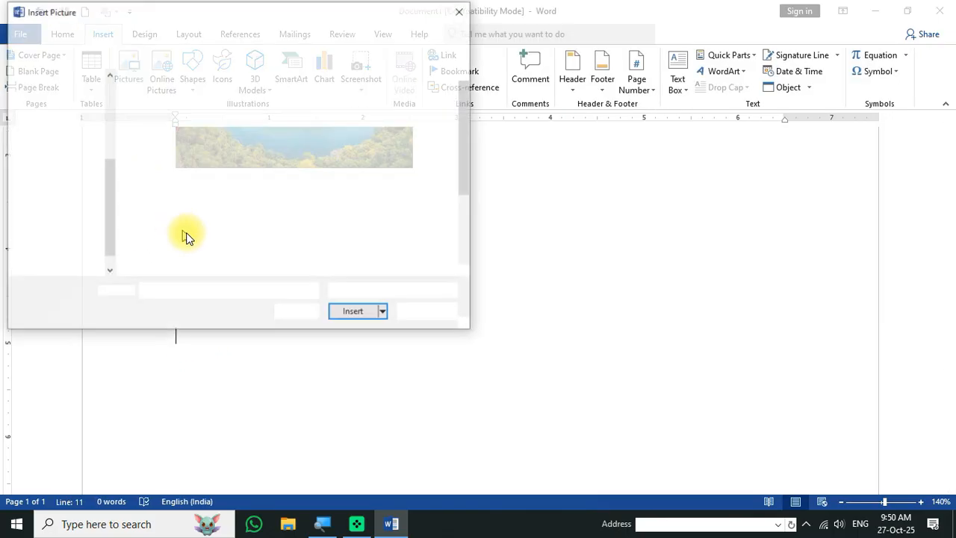
{"action": "double_click", "coordinate": [248, 199]}
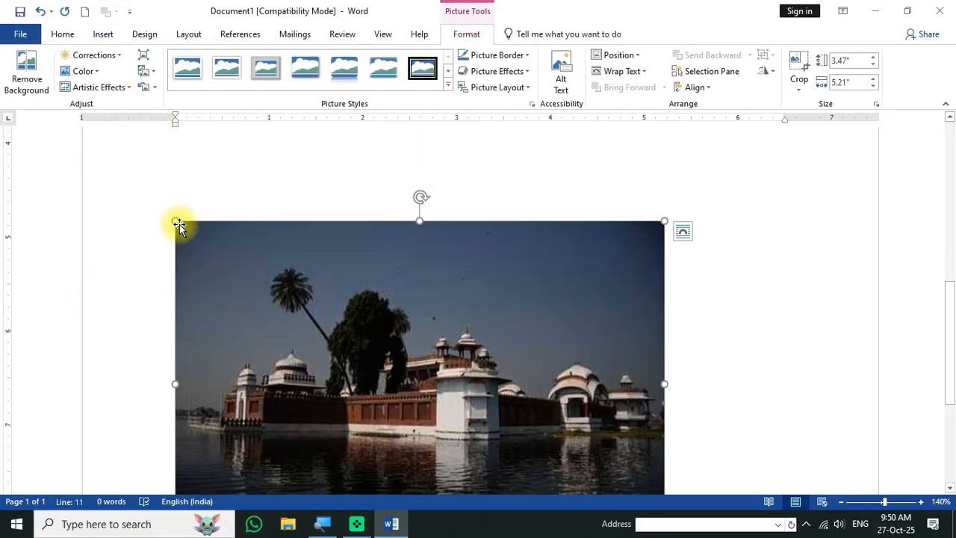
{"action": "left_click_drag", "start_coordinate": [176, 223], "coordinate": [399, 411]}
Step: Start a new line below the second picture and insert a third picture from the photo kota folder
{"action": "scroll", "coordinate": [316, 393], "scroll_direction": "down", "scroll_amount": 3}
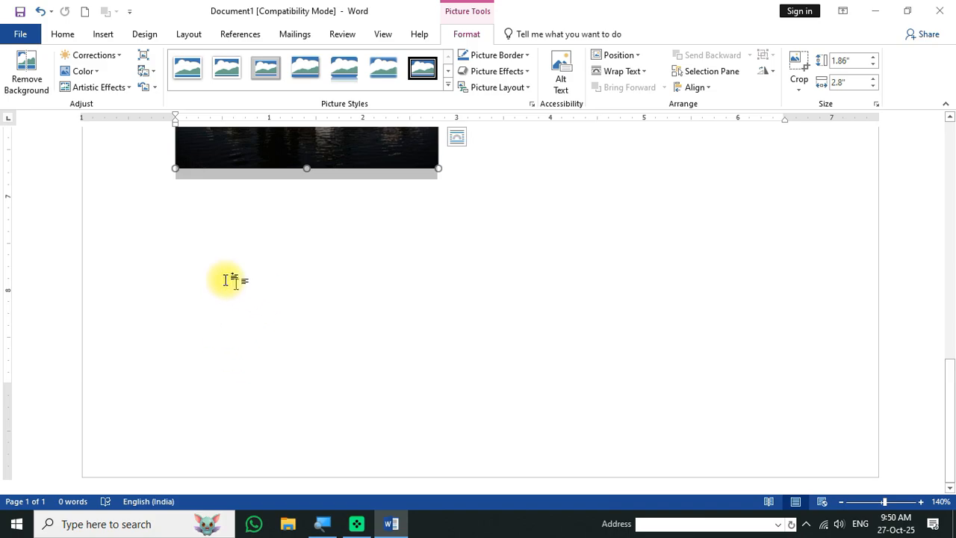
{"action": "left_click", "coordinate": [522, 190]}
{"action": "key", "text": "ctrl+a"}
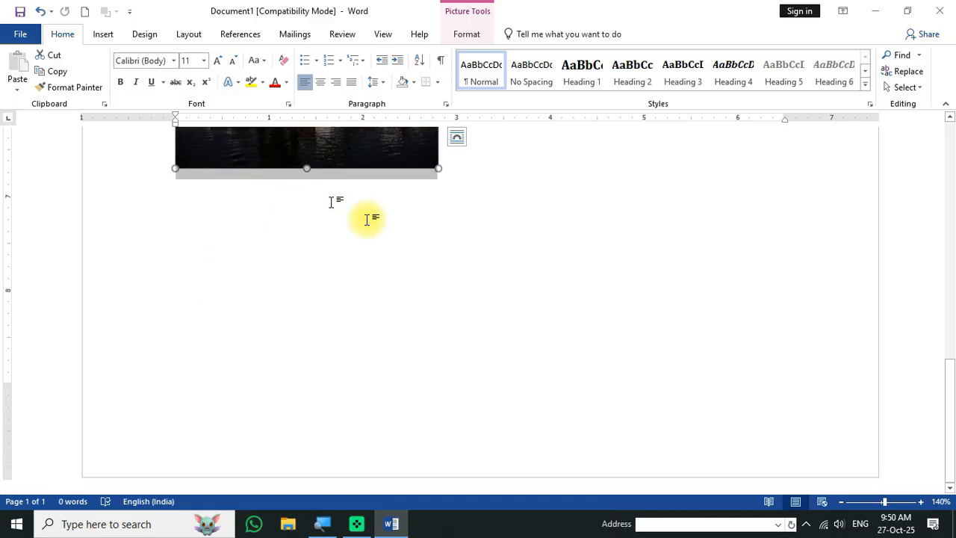
{"action": "scroll", "coordinate": [375, 250], "scroll_direction": "up", "scroll_amount": 6}
{"action": "left_click_drag", "start_coordinate": [296, 431], "coordinate": [359, 386]}
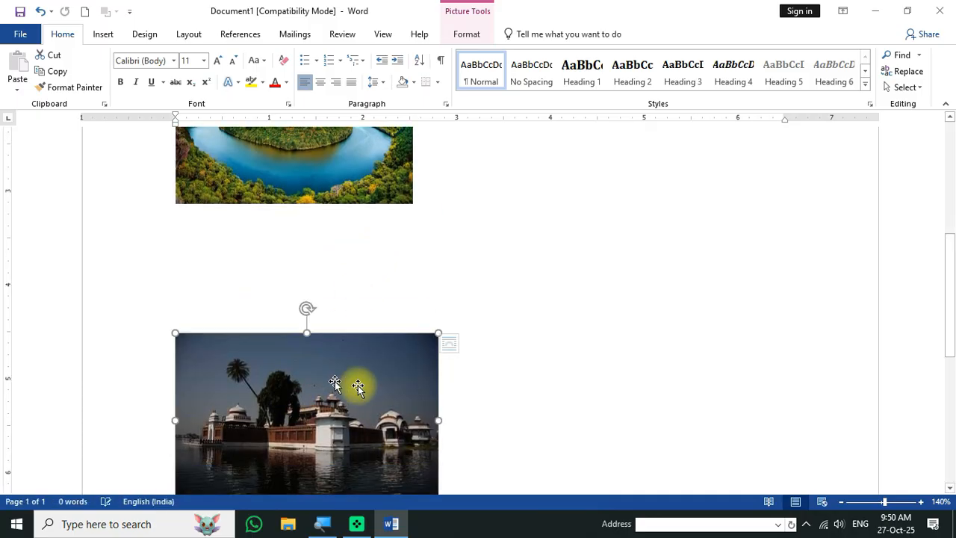
{"action": "scroll", "coordinate": [448, 363], "scroll_direction": "down", "scroll_amount": 4}
{"action": "left_click", "coordinate": [227, 400]}
{"action": "key", "text": "Return"}
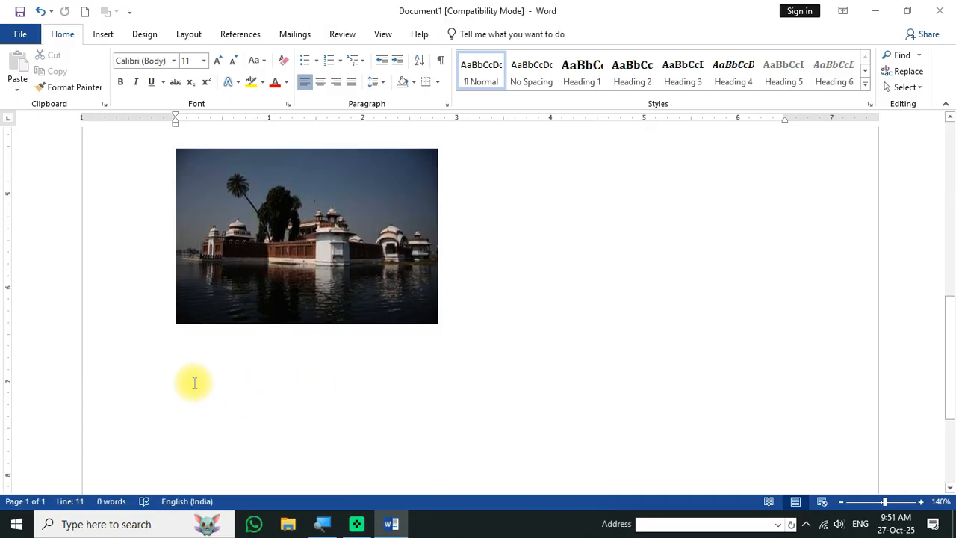
{"action": "left_click", "coordinate": [104, 34]}
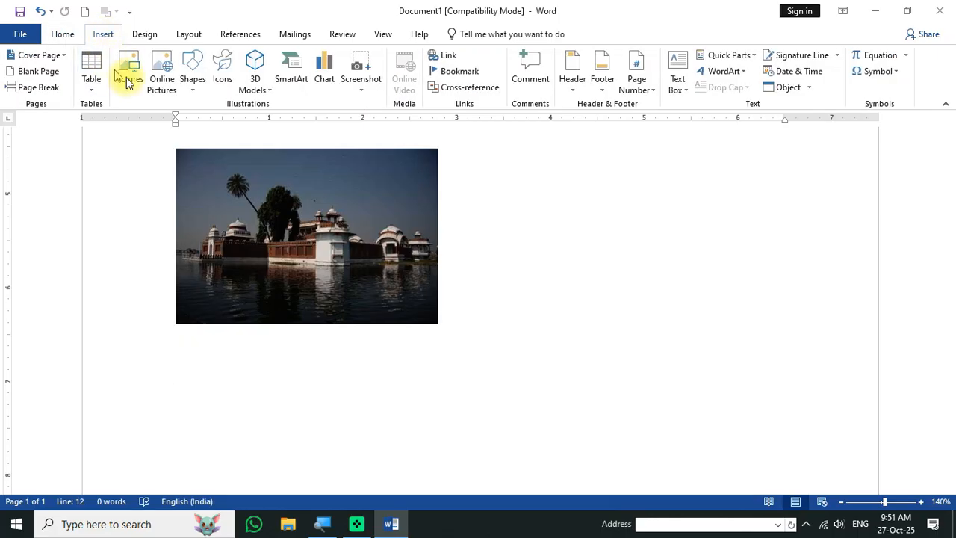
{"action": "left_click", "coordinate": [139, 82]}
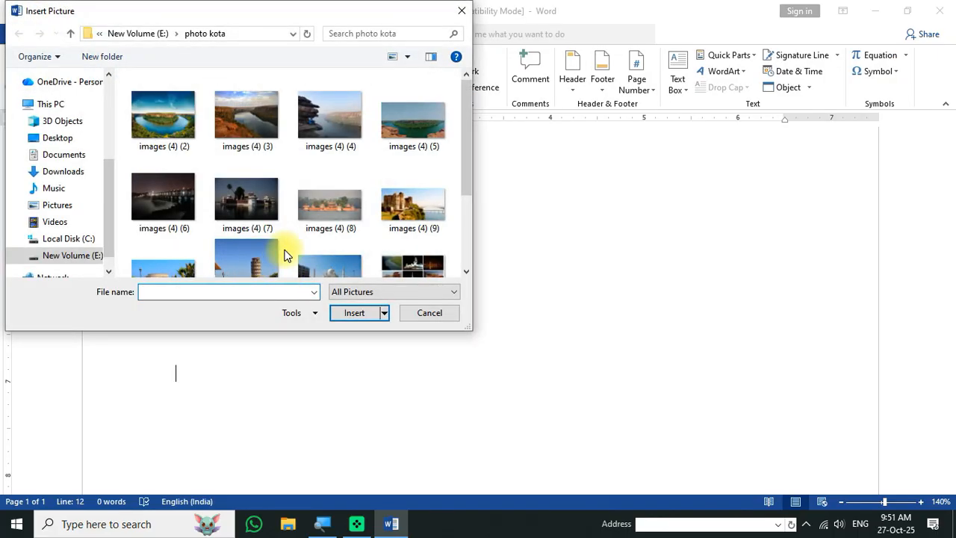
{"action": "scroll", "coordinate": [284, 256], "scroll_direction": "down", "scroll_amount": 3}
{"action": "double_click", "coordinate": [251, 152]}
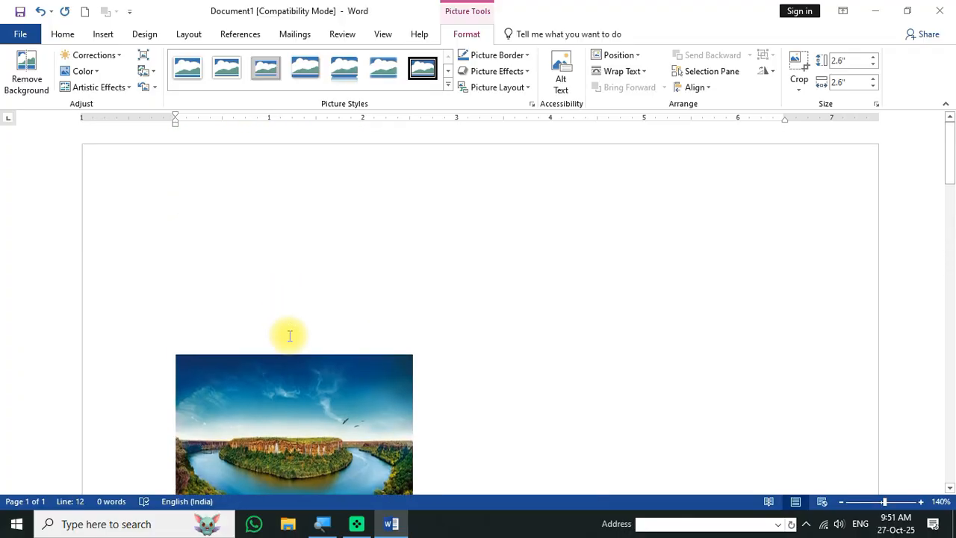
Step: Select the first picture, the river bend landscape, and open the settings for inserting its caption
{"action": "left_click", "coordinate": [318, 352]}
{"action": "scroll", "coordinate": [352, 305], "scroll_direction": "down", "scroll_amount": 3}
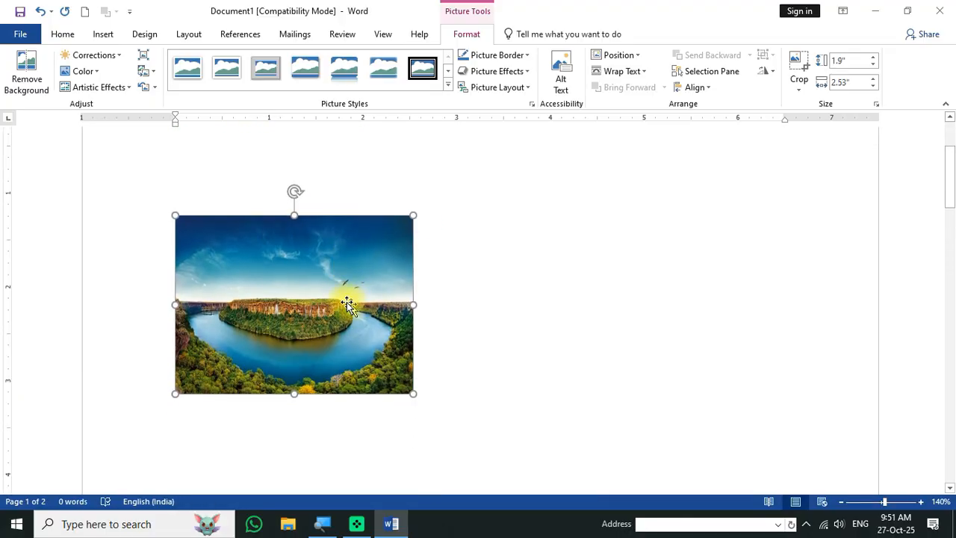
{"action": "left_click", "coordinate": [233, 35]}
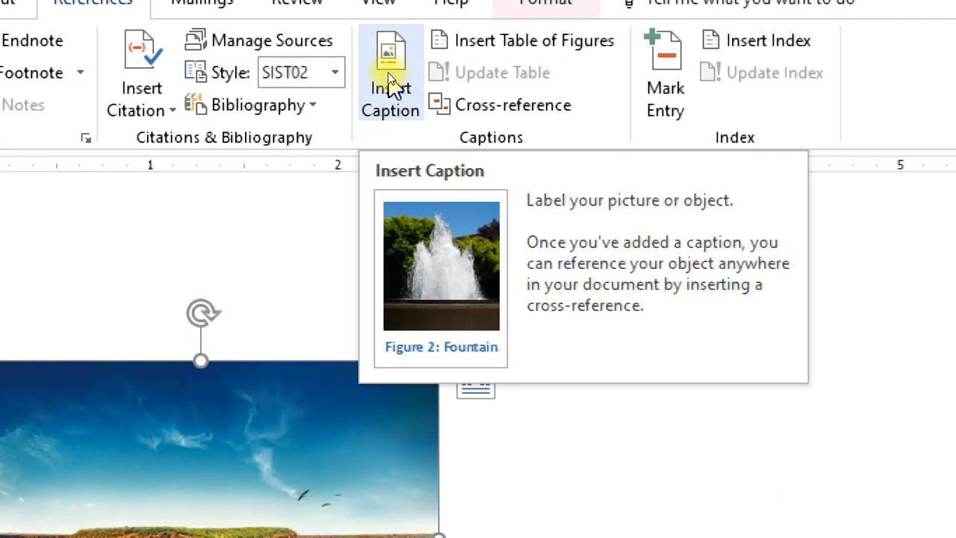
{"action": "left_click", "coordinate": [389, 74]}
{"action": "left_click_drag", "start_coordinate": [484, 274], "coordinate": [474, 143]}
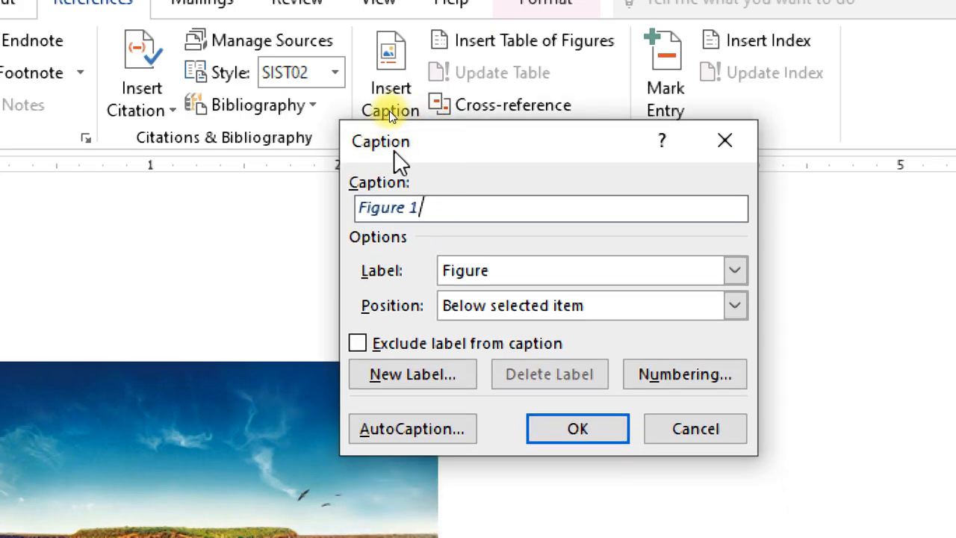
Step: Try the Equation, Figure and Table labels in turn for the picture's caption
{"action": "left_click", "coordinate": [514, 275]}
{"action": "left_click", "coordinate": [514, 297]}
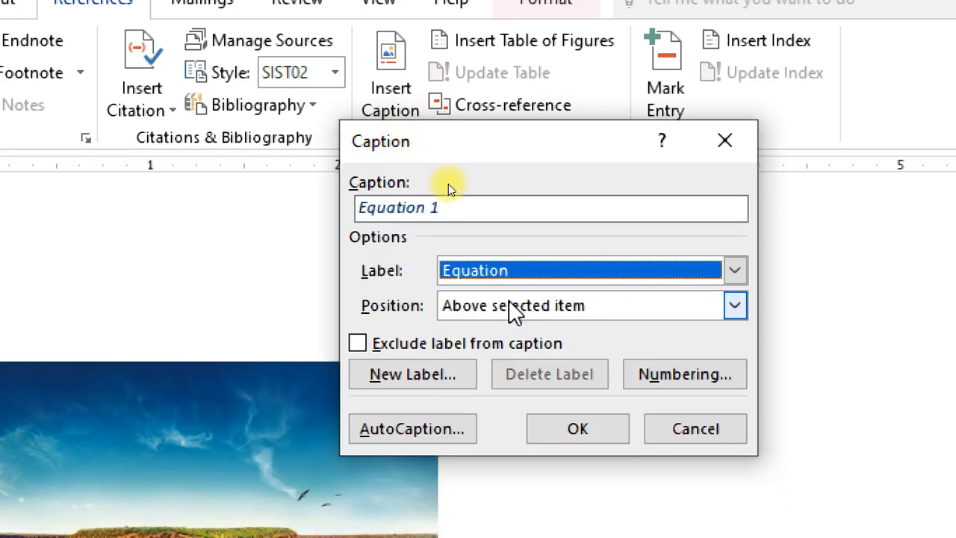
{"action": "left_click", "coordinate": [505, 275]}
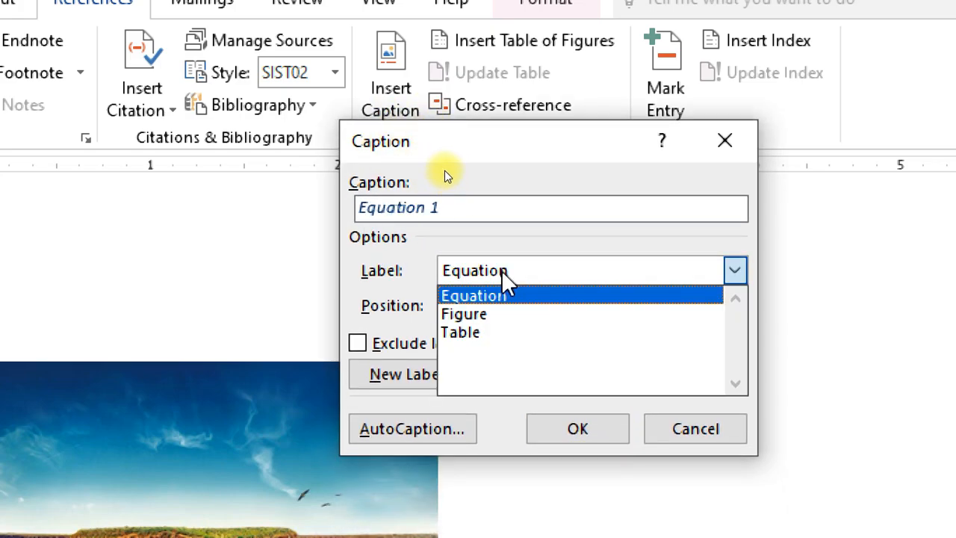
{"action": "left_click", "coordinate": [511, 314]}
{"action": "left_click", "coordinate": [489, 272]}
{"action": "left_click", "coordinate": [493, 332]}
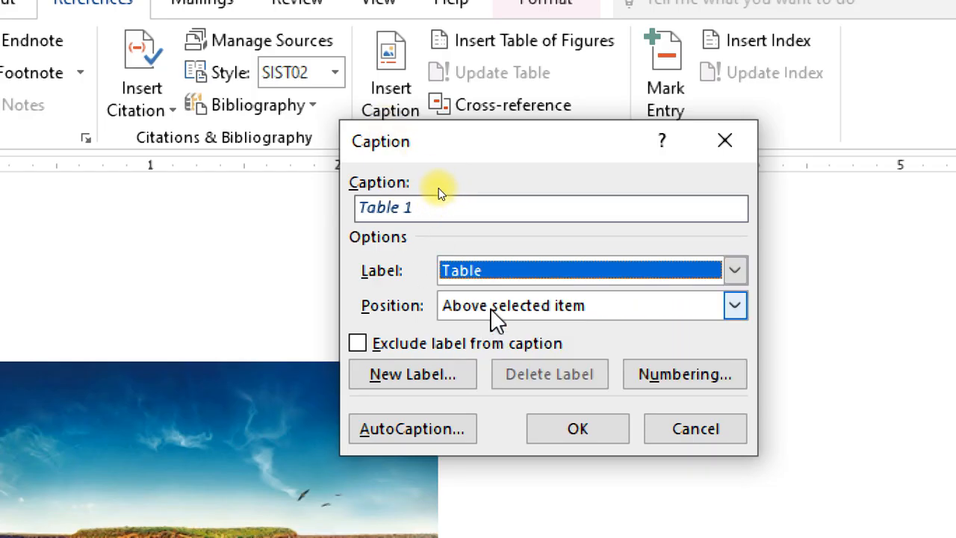
Step: Create a new caption label AAROHI and insert the caption AAROHI 1 below the first picture
{"action": "left_click", "coordinate": [435, 375]}
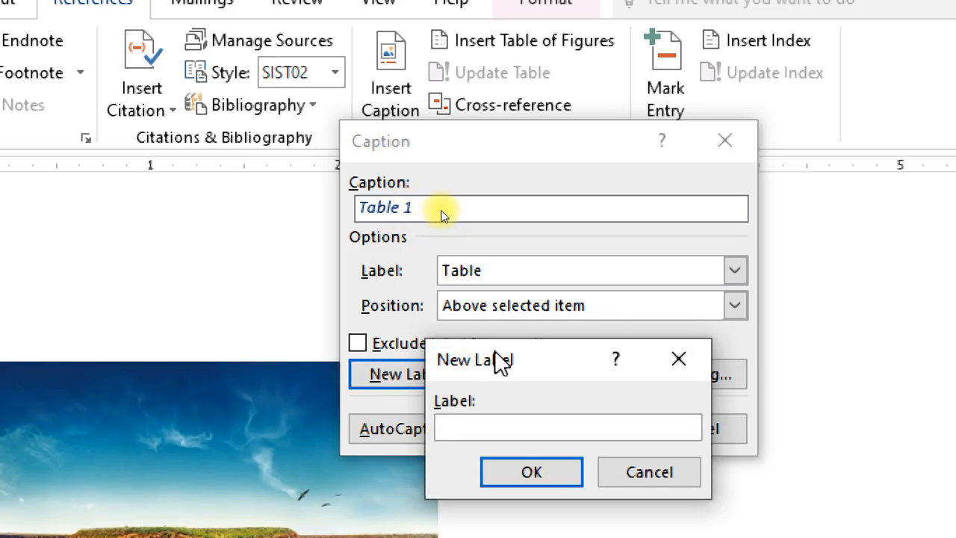
{"action": "left_click_drag", "start_coordinate": [496, 363], "coordinate": [534, 179]}
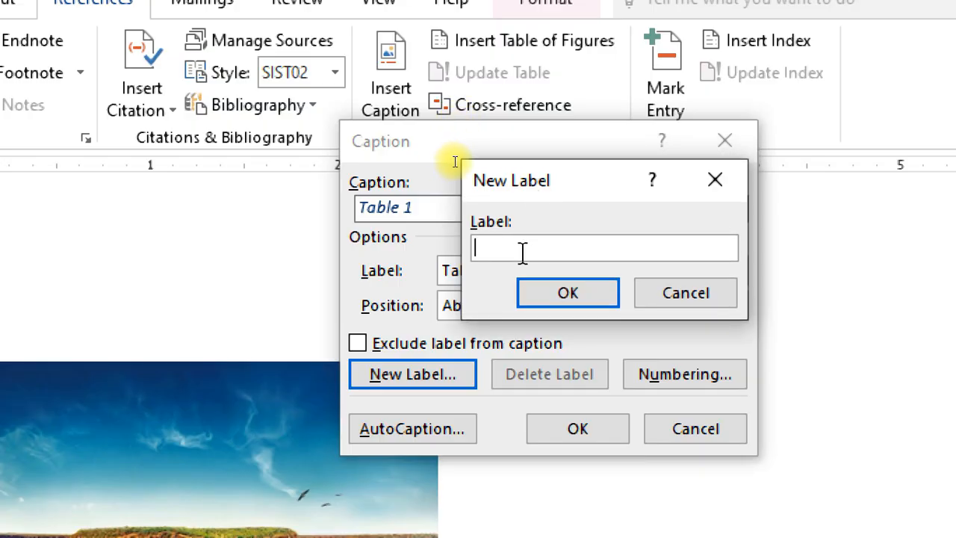
{"action": "key", "text": "Caps_Lock"}
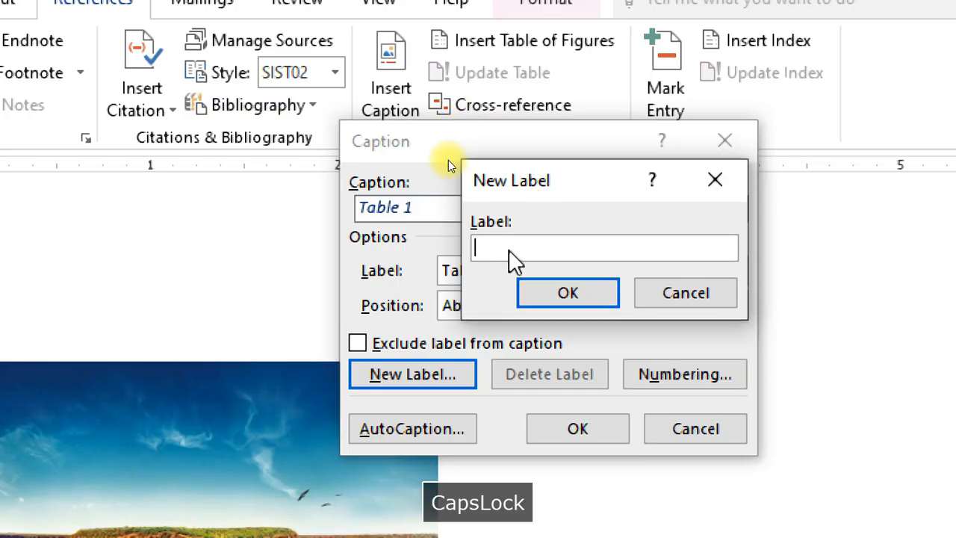
{"action": "type", "text": "AAROHI"}
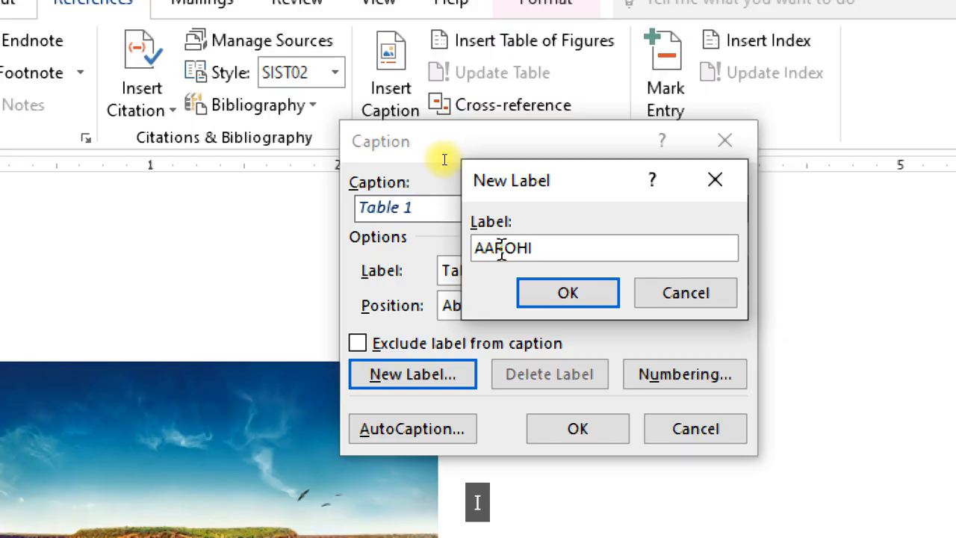
{"action": "left_click", "coordinate": [555, 290]}
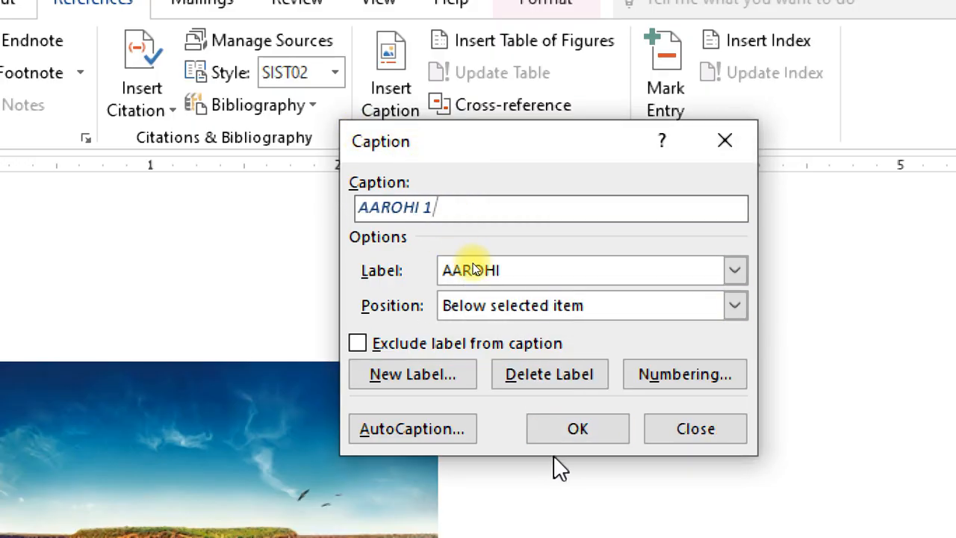
{"action": "left_click", "coordinate": [562, 431]}
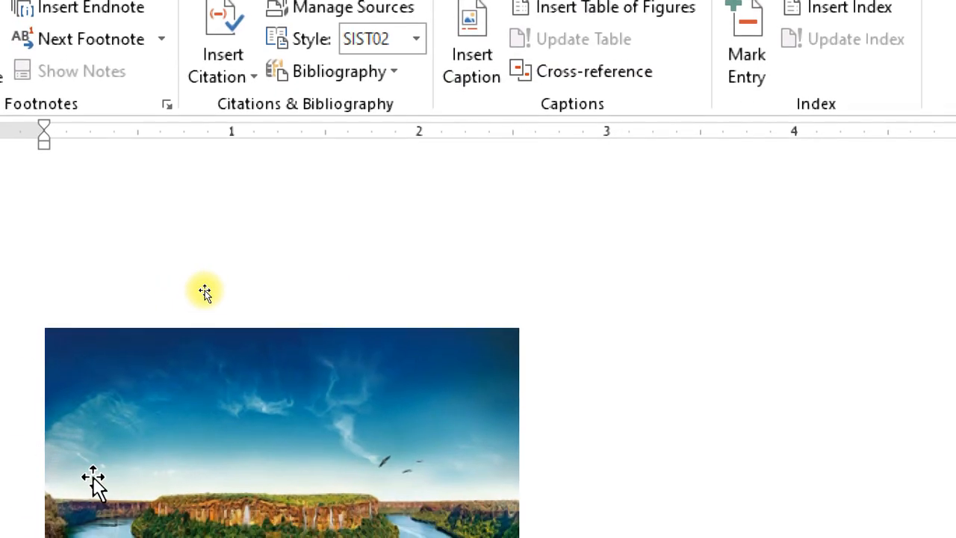
Step: Add the caption AAROHI 2 below the second picture, the palace on the water
{"action": "scroll", "coordinate": [93, 482], "scroll_direction": "down", "scroll_amount": 5}
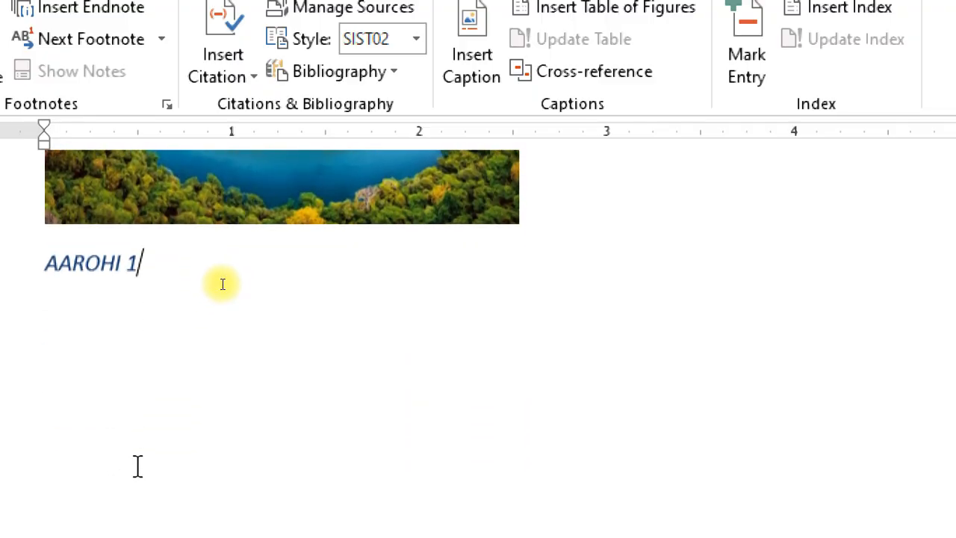
{"action": "scroll", "coordinate": [195, 354], "scroll_direction": "down", "scroll_amount": 3}
{"action": "scroll", "coordinate": [173, 482], "scroll_direction": "down", "scroll_amount": 5}
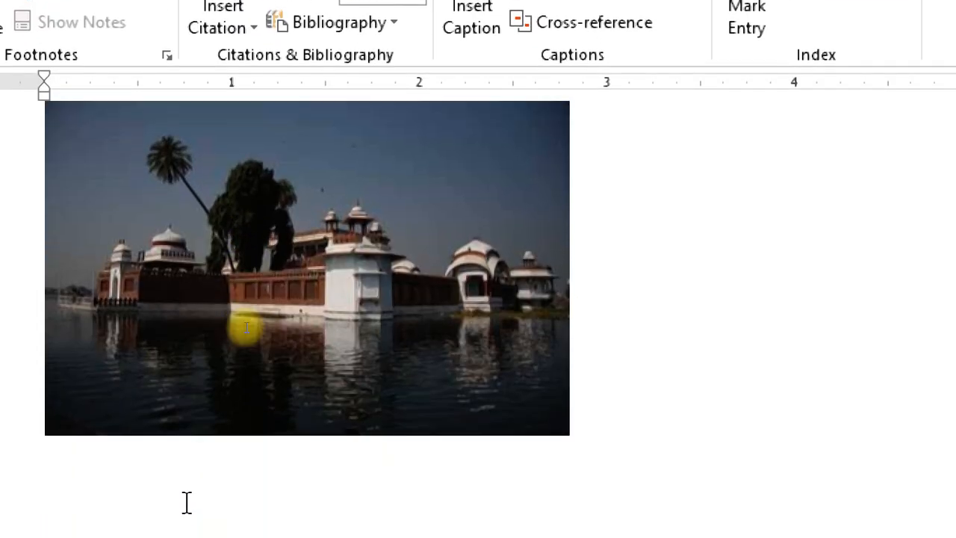
{"action": "left_click", "coordinate": [209, 260]}
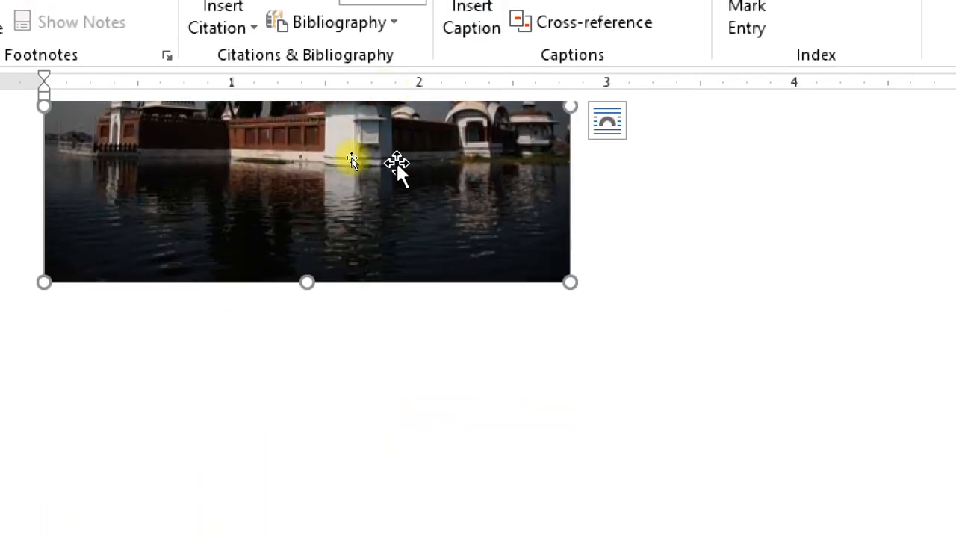
{"action": "scroll", "coordinate": [404, 209], "scroll_direction": "up", "scroll_amount": 4}
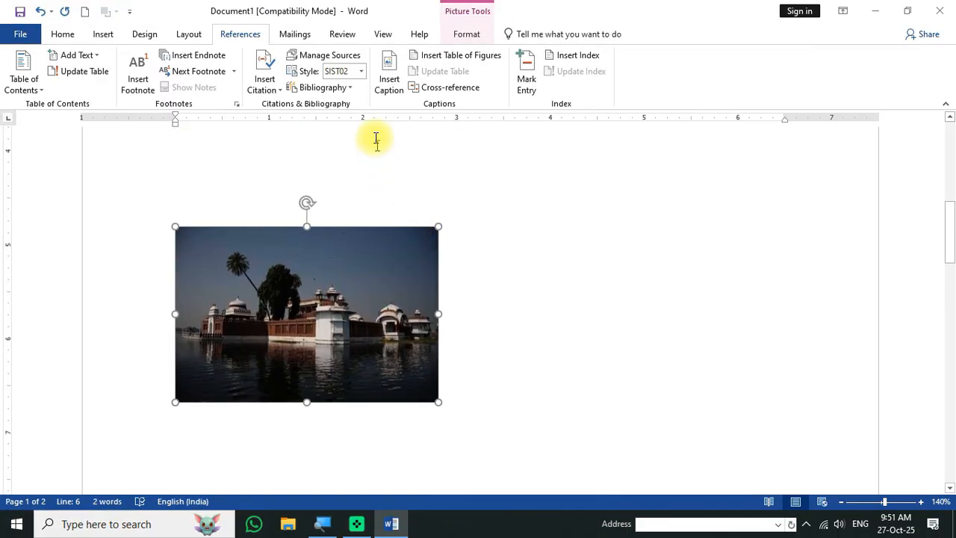
{"action": "left_click", "coordinate": [388, 76]}
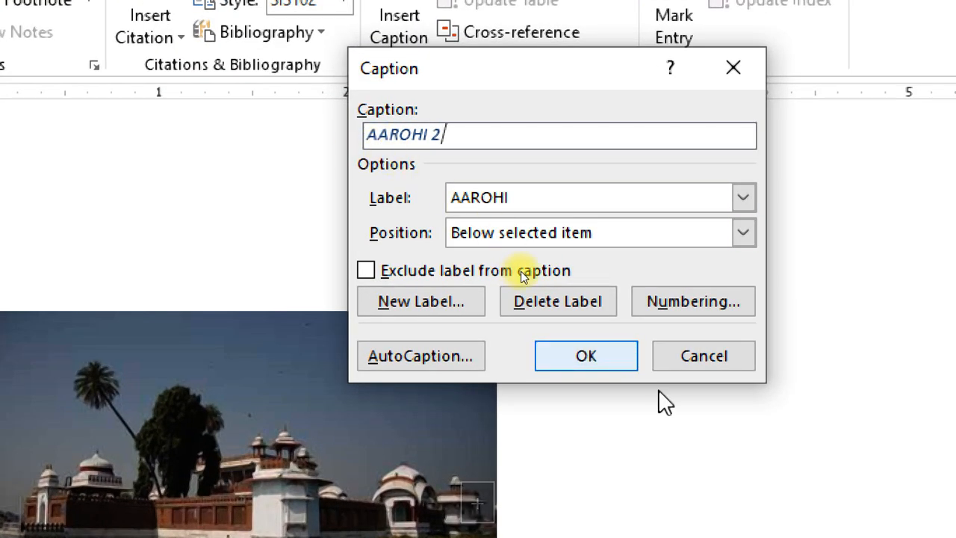
{"action": "left_click", "coordinate": [576, 357]}
Step: Add the caption AAROHI 3 below the third picture, the tower at the end of the walkway
{"action": "scroll", "coordinate": [156, 487], "scroll_direction": "down", "scroll_amount": 10}
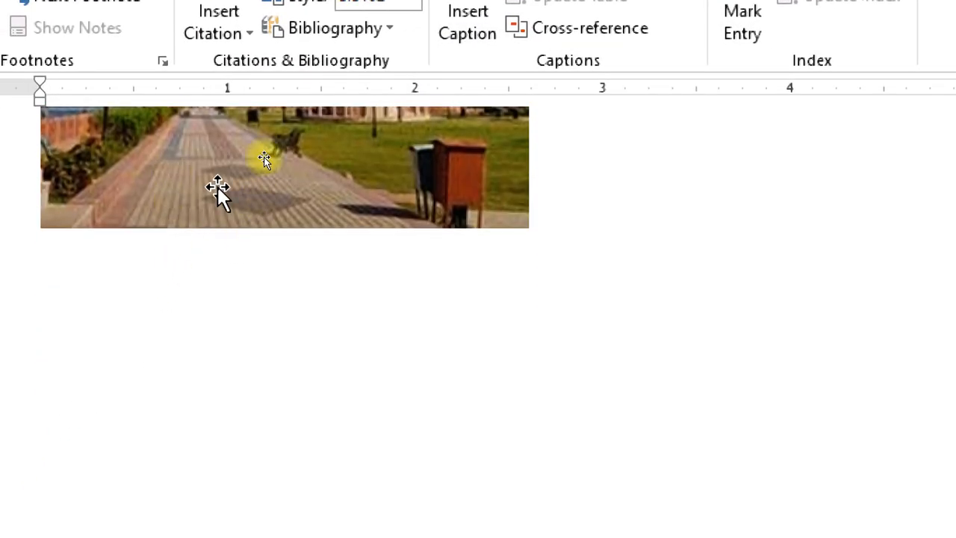
{"action": "left_click", "coordinate": [245, 184]}
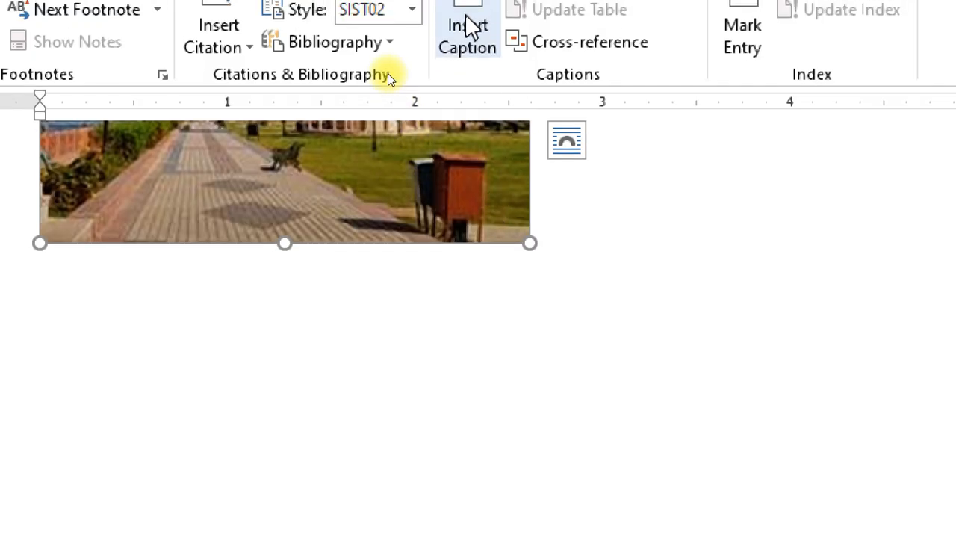
{"action": "left_click", "coordinate": [467, 21]}
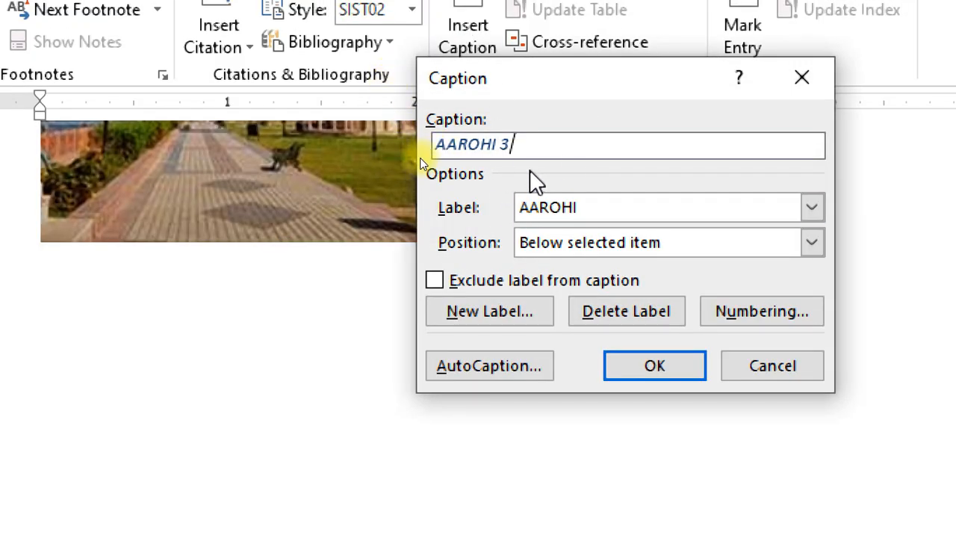
{"action": "left_click", "coordinate": [653, 369]}
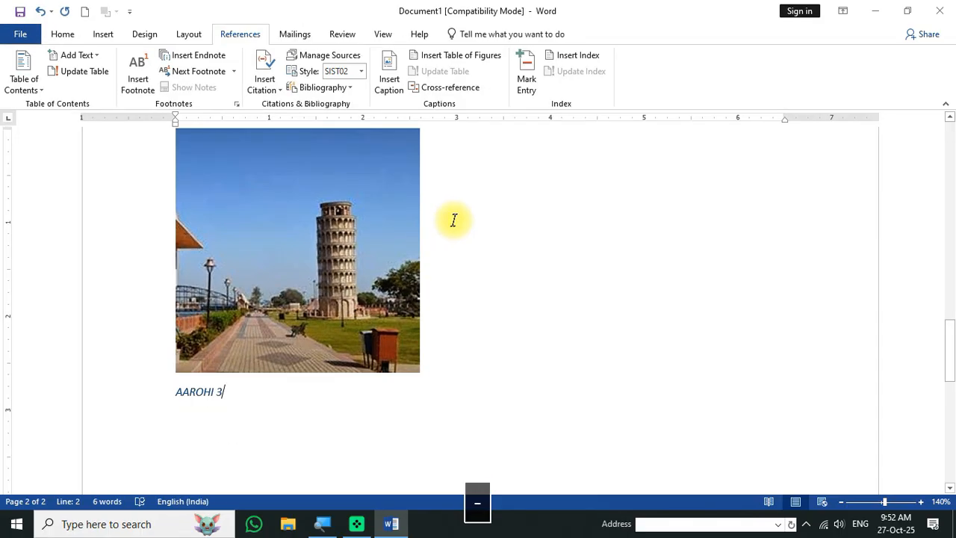
Step: Insert a table of figures for the AAROHI captions on the first line of the document, using the From template format
{"action": "scroll", "coordinate": [453, 219], "scroll_direction": "up", "scroll_amount": 15}
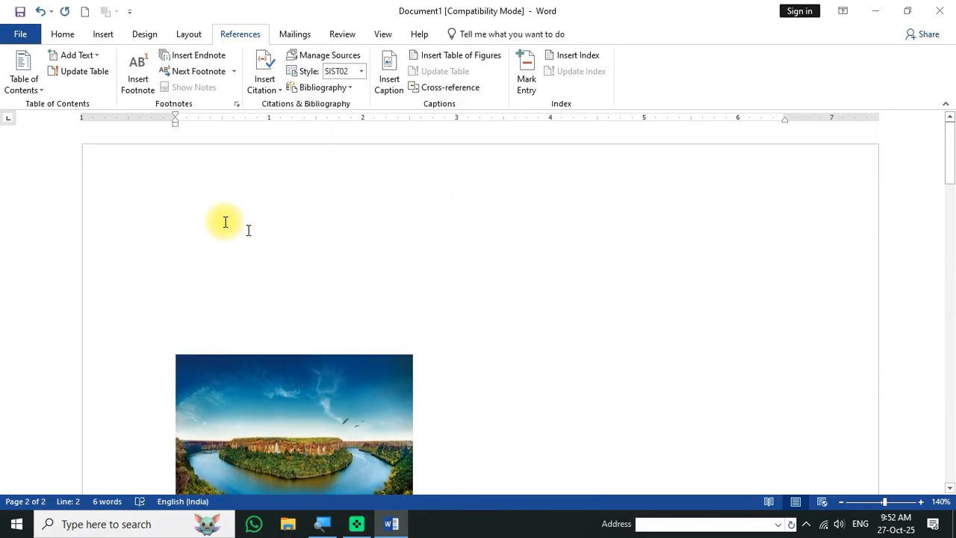
{"action": "left_click", "coordinate": [201, 230]}
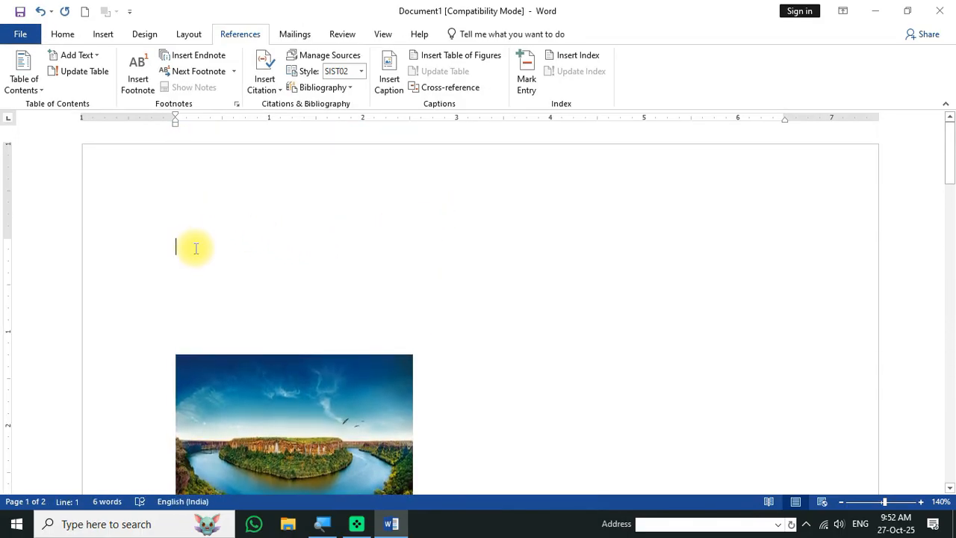
{"action": "left_click", "coordinate": [450, 58]}
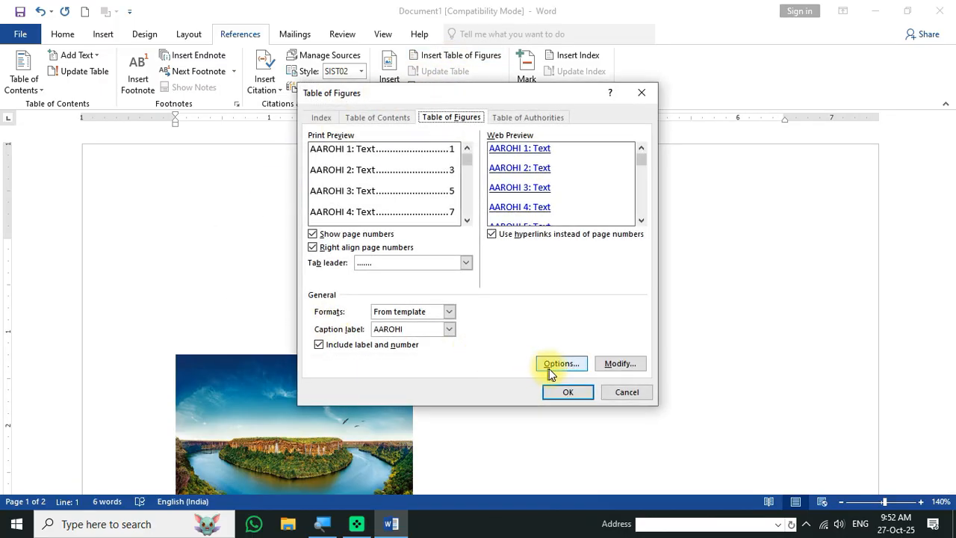
{"action": "left_click", "coordinate": [567, 393]}
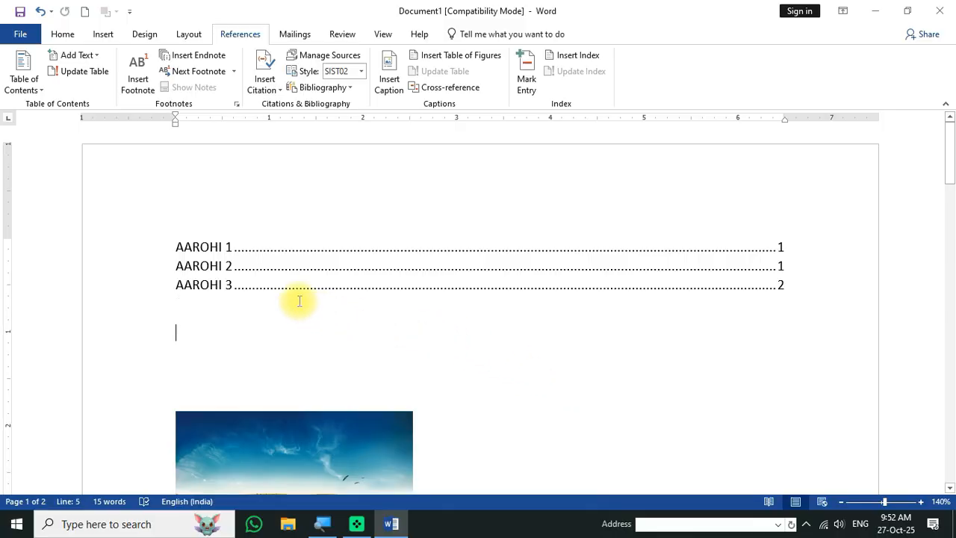
Step: Follow the table of figures links to the AAROHI 2, AAROHI 3 and AAROHI 1 captions, returning to the list each time
{"action": "left_click", "coordinate": [186, 271], "text": "ctrl"}
{"action": "scroll", "coordinate": [277, 309], "scroll_direction": "down", "scroll_amount": 1}
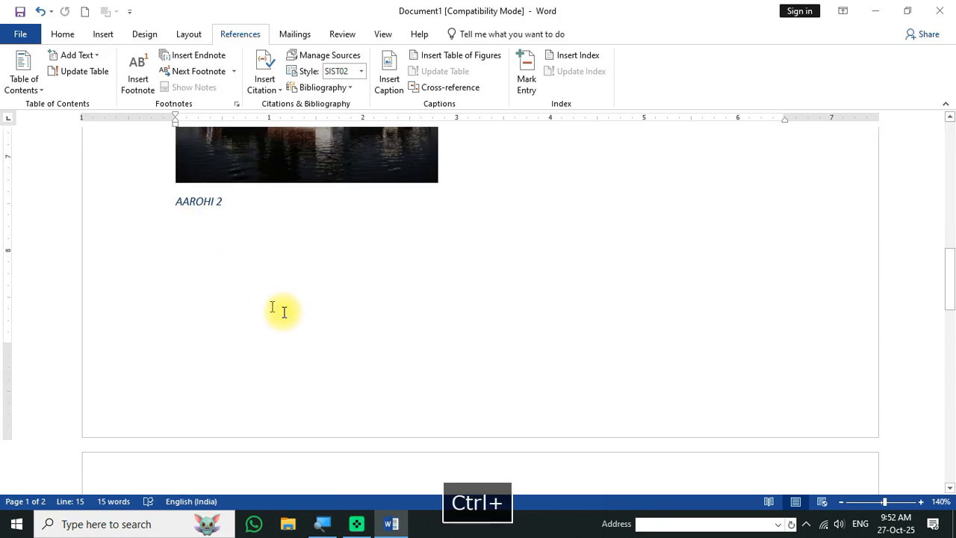
{"action": "scroll", "coordinate": [348, 367], "scroll_direction": "up", "scroll_amount": 5}
{"action": "scroll", "coordinate": [360, 385], "scroll_direction": "up", "scroll_amount": 8}
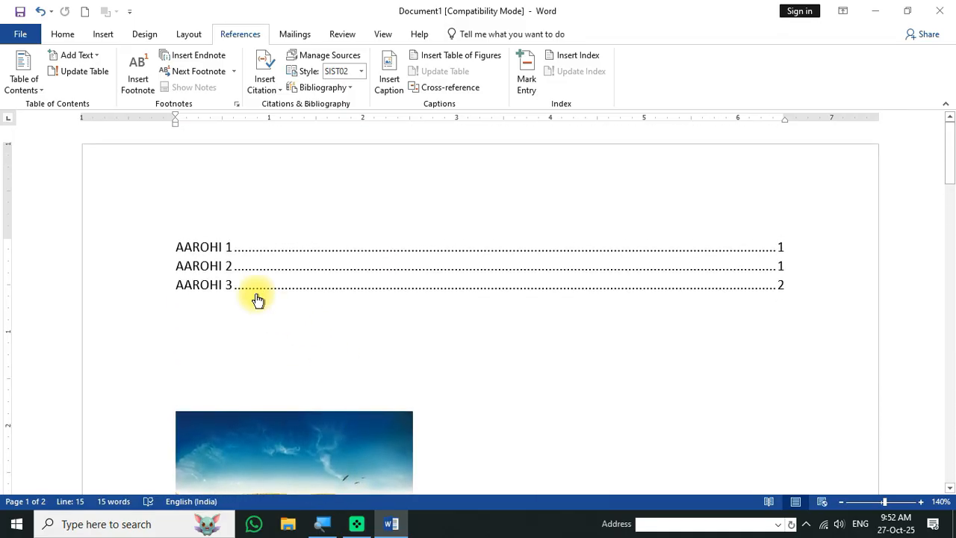
{"action": "triple_click", "coordinate": [219, 288]}
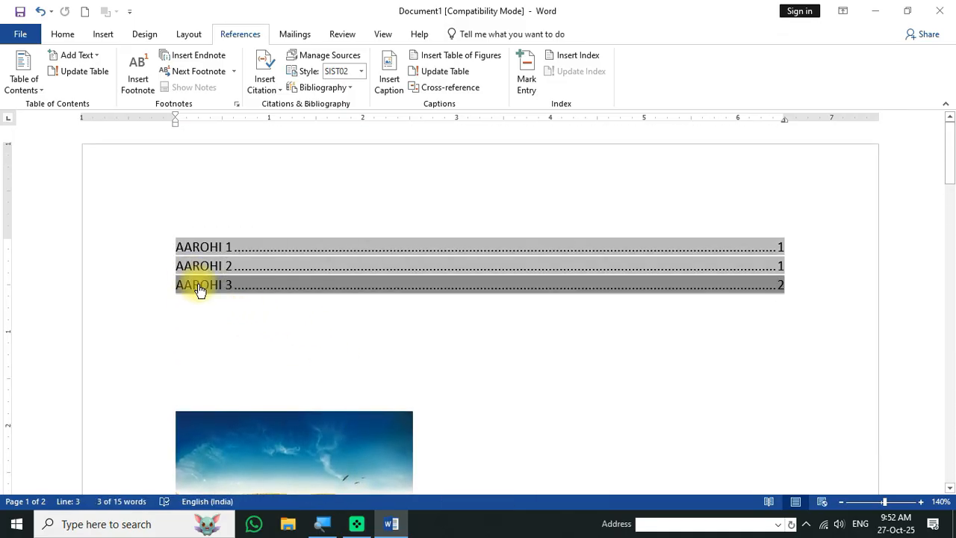
{"action": "left_click", "coordinate": [199, 287], "text": "ctrl"}
{"action": "scroll", "coordinate": [359, 381], "scroll_direction": "up", "scroll_amount": 12}
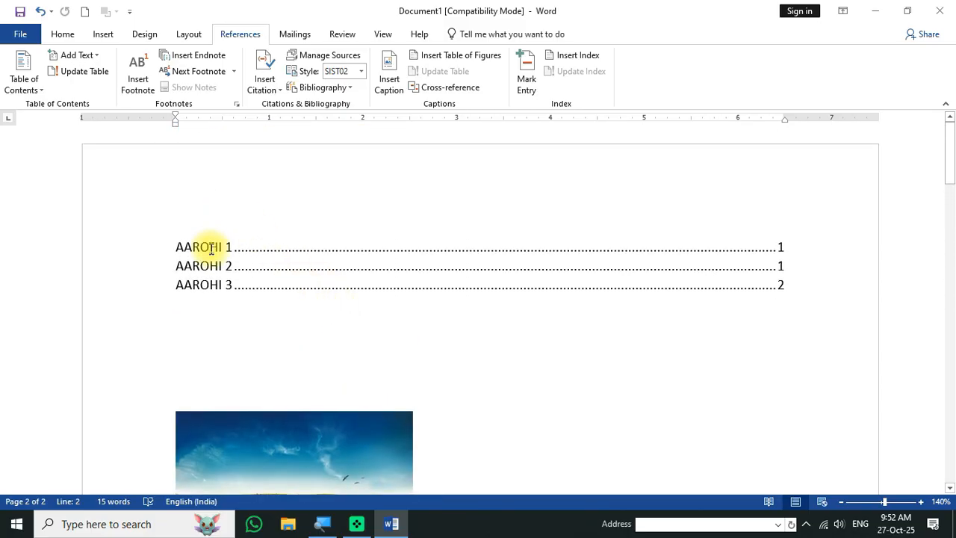
{"action": "left_click", "coordinate": [209, 254], "text": "ctrl"}
{"action": "left_click", "coordinate": [214, 253], "text": "ctrl"}
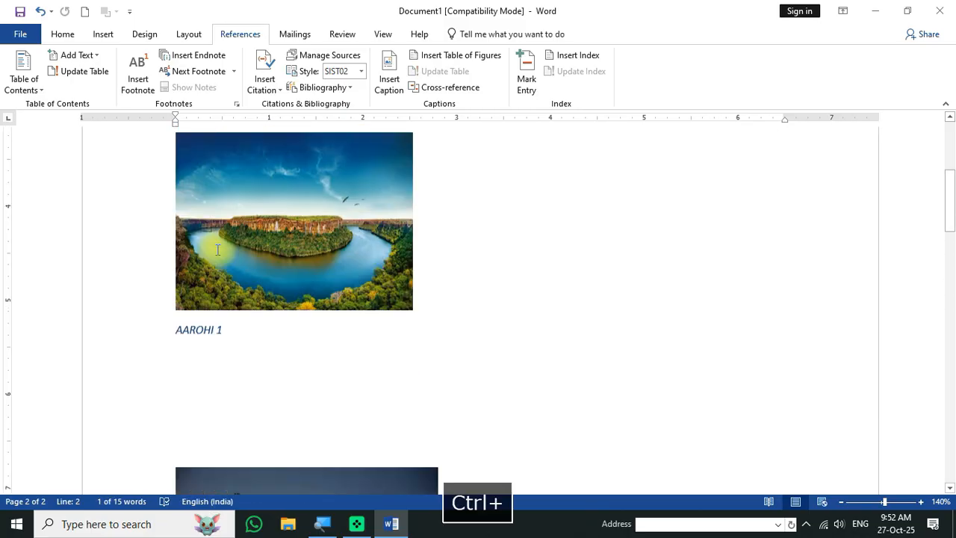
{"action": "scroll", "coordinate": [341, 282], "scroll_direction": "up", "scroll_amount": 5}
Step: Delete the whole table of figures from the start of the document
{"action": "left_click_drag", "start_coordinate": [258, 305], "coordinate": [157, 229]}
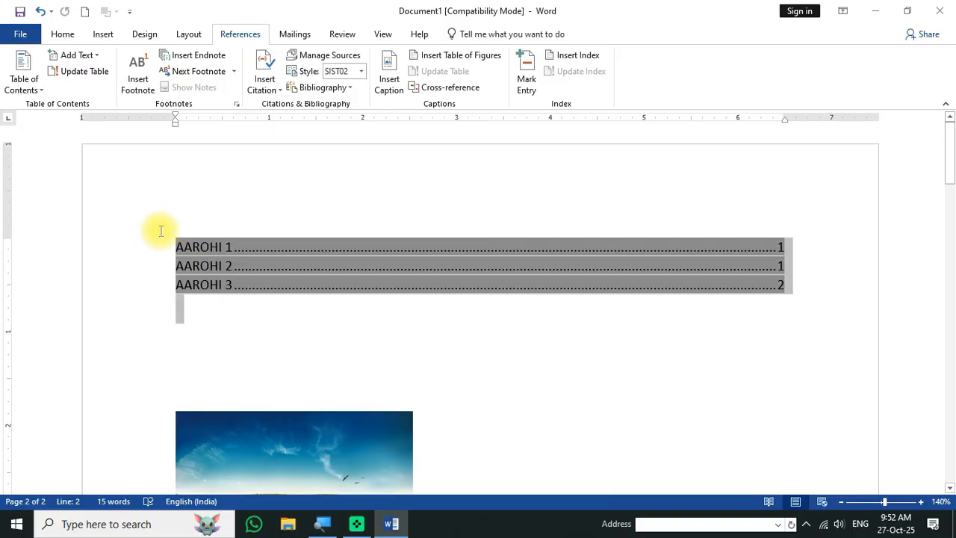
{"action": "key", "text": "BackSpace"}
{"action": "key", "text": "BackSpace"}
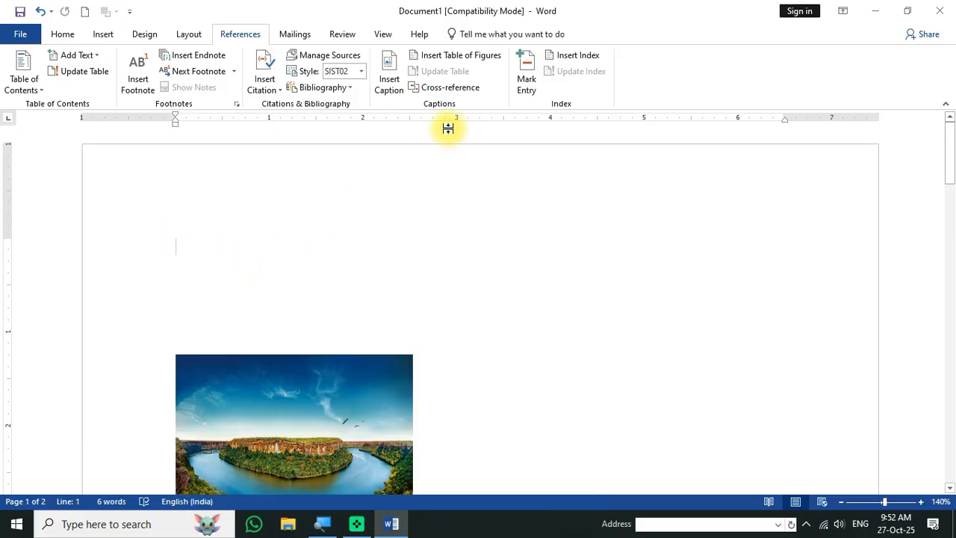
Step: Insert a hyperlinked cross-reference to the entire AAROHI 1 caption on the first line of the document
{"action": "left_click", "coordinate": [447, 92]}
{"action": "left_click", "coordinate": [466, 192]}
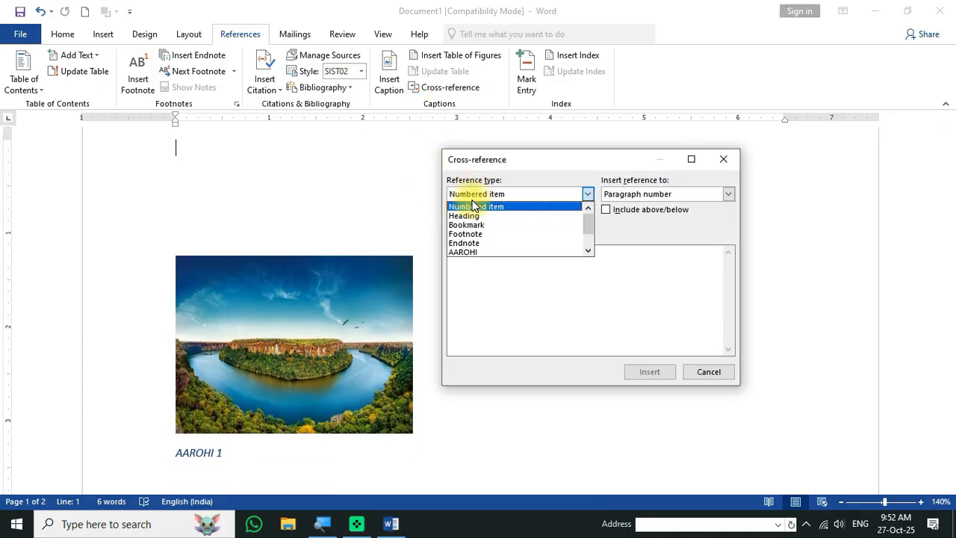
{"action": "left_click", "coordinate": [471, 253]}
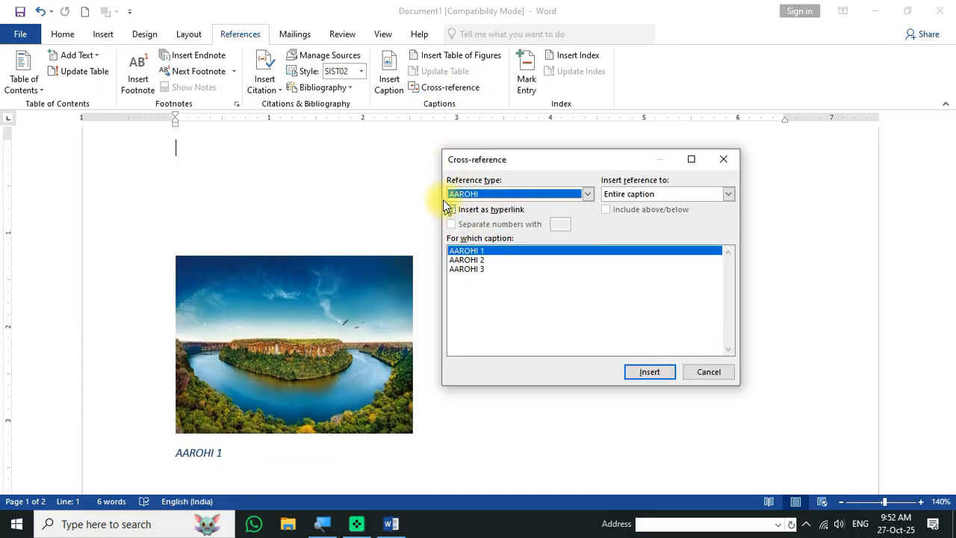
{"action": "left_click", "coordinate": [643, 377]}
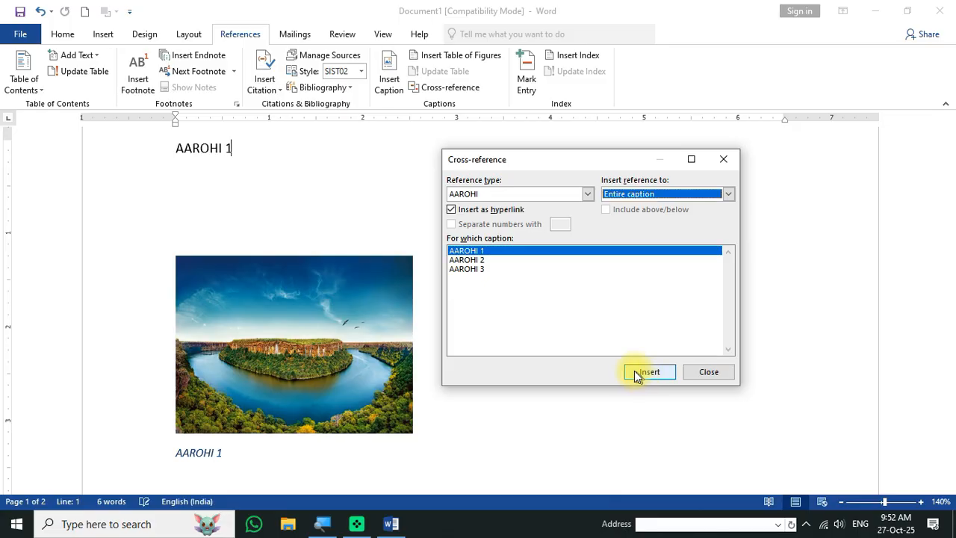
Step: Insert hyperlinked cross-references to the entire AAROHI 2 and AAROHI 3 captions on separate lines below the AAROHI 1 reference
{"action": "left_click", "coordinate": [271, 148]}
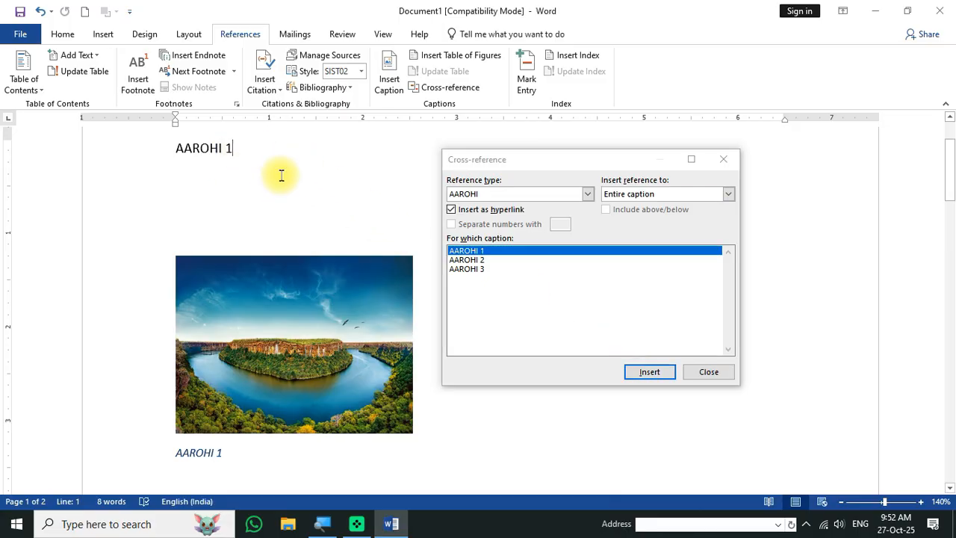
{"action": "key", "text": "Return"}
{"action": "left_click", "coordinate": [468, 260]}
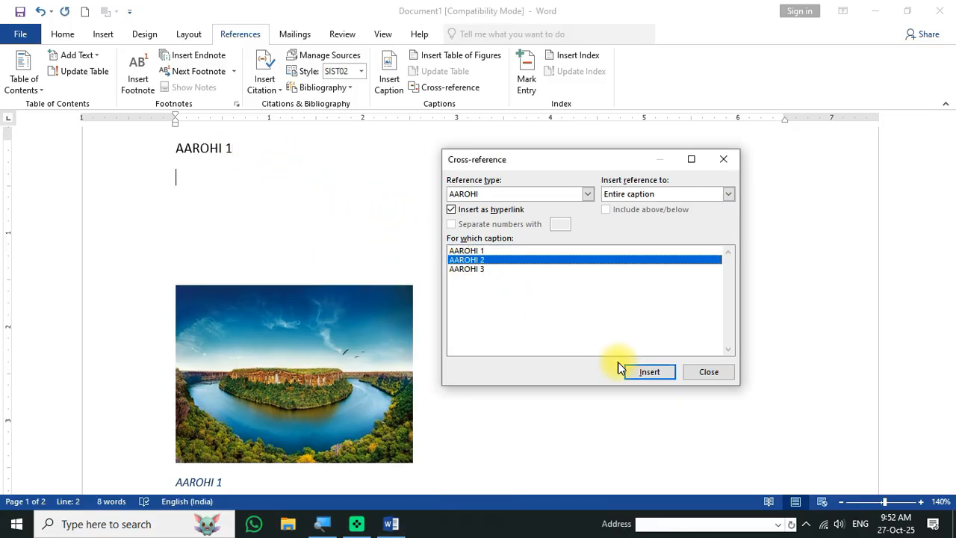
{"action": "left_click", "coordinate": [631, 372]}
{"action": "left_click", "coordinate": [291, 170]}
{"action": "key", "text": "Return"}
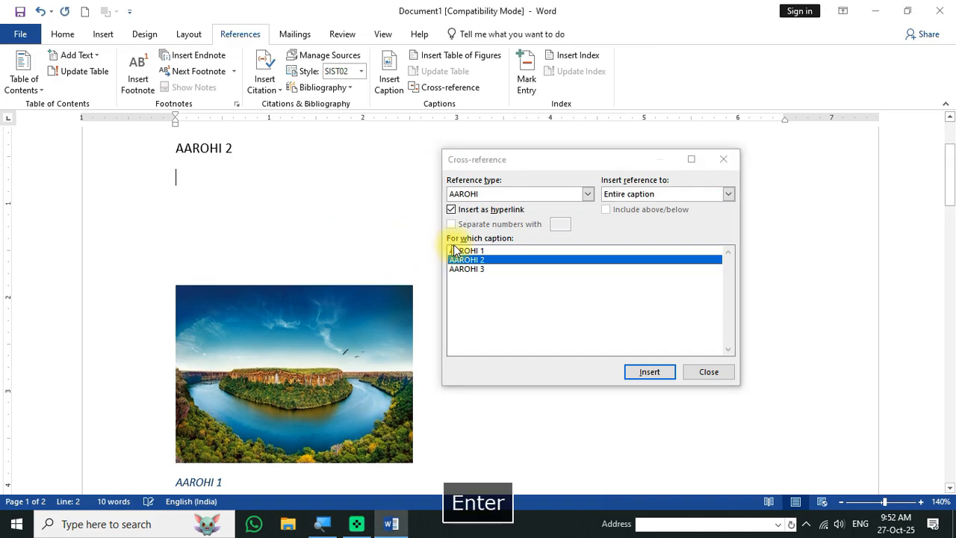
{"action": "left_click", "coordinate": [479, 269]}
{"action": "left_click", "coordinate": [644, 371]}
{"action": "left_click", "coordinate": [696, 372]}
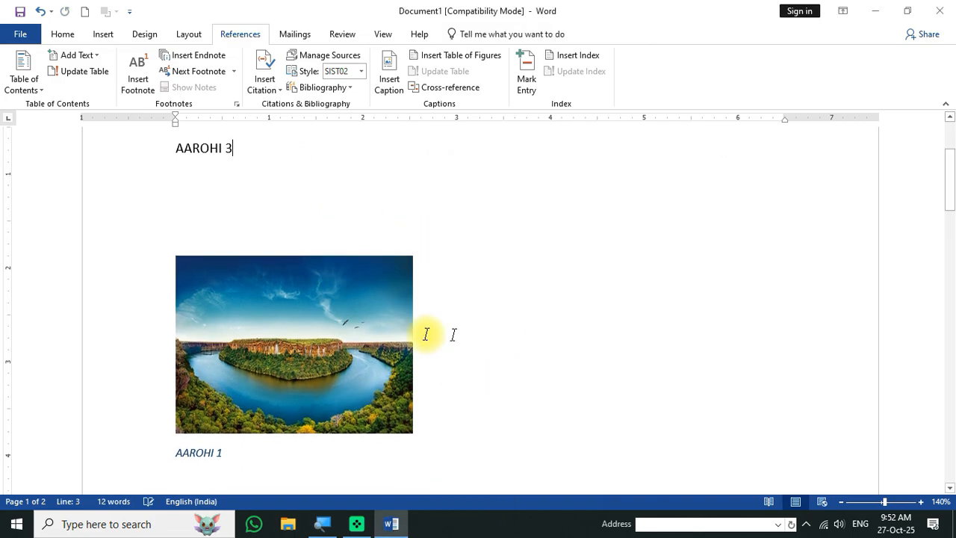
Step: Follow the AAROHI cross-reference links to their captions in the order 2, 3, 1, 2, 3, returning to the references each time
{"action": "scroll", "coordinate": [426, 333], "scroll_direction": "up", "scroll_amount": 3}
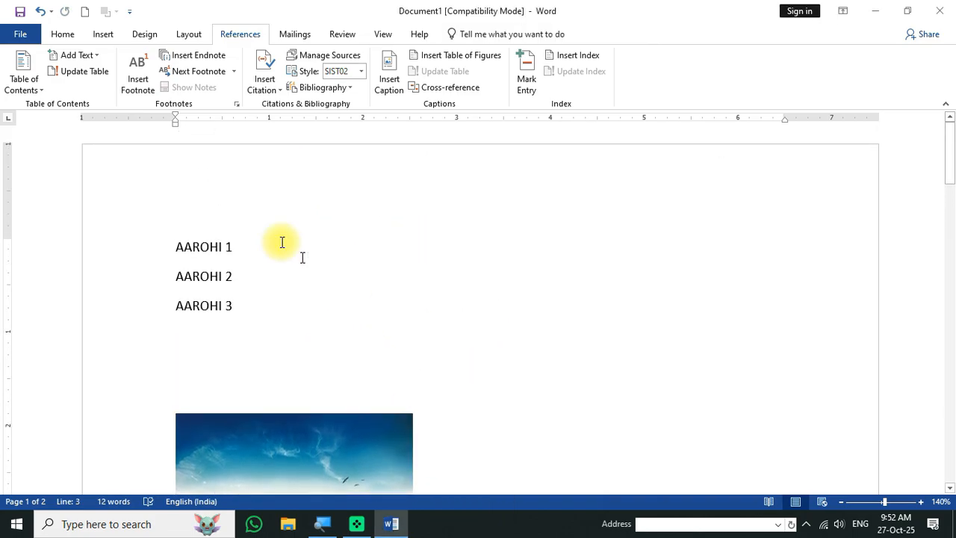
{"action": "left_click", "coordinate": [196, 275], "text": "ctrl"}
{"action": "scroll", "coordinate": [283, 292], "scroll_direction": "up", "scroll_amount": 5}
{"action": "scroll", "coordinate": [283, 277], "scroll_direction": "up", "scroll_amount": 4}
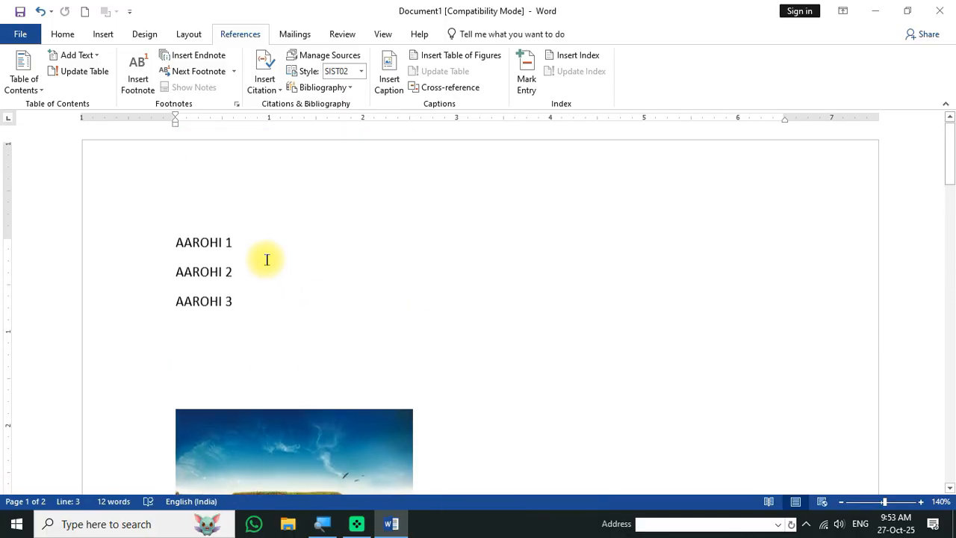
{"action": "left_click", "coordinate": [212, 307], "text": "ctrl"}
{"action": "scroll", "coordinate": [265, 297], "scroll_direction": "up", "scroll_amount": 3}
{"action": "scroll", "coordinate": [266, 298], "scroll_direction": "up", "scroll_amount": 15}
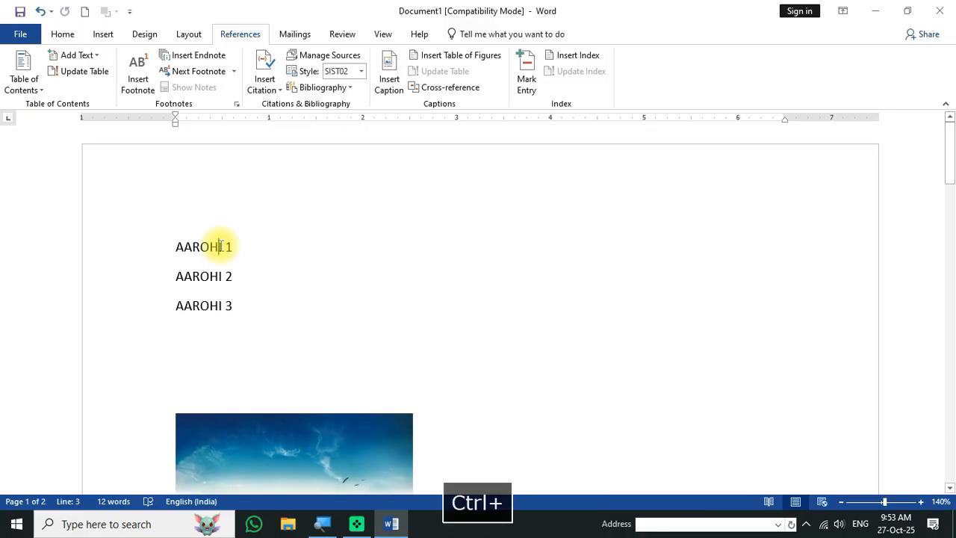
{"action": "left_click", "coordinate": [220, 247], "text": "ctrl"}
{"action": "scroll", "coordinate": [250, 271], "scroll_direction": "up", "scroll_amount": 10}
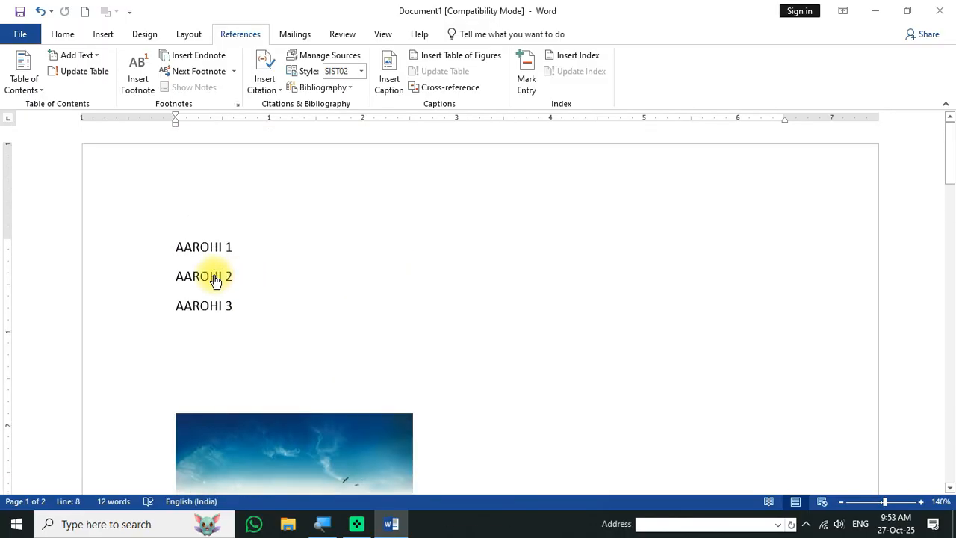
{"action": "left_click", "coordinate": [224, 276], "text": "ctrl"}
{"action": "scroll", "coordinate": [237, 278], "scroll_direction": "up", "scroll_amount": 8}
{"action": "scroll", "coordinate": [239, 289], "scroll_direction": "up", "scroll_amount": 3}
{"action": "left_click", "coordinate": [215, 305], "text": "ctrl"}
{"action": "scroll", "coordinate": [221, 308], "scroll_direction": "up", "scroll_amount": 4}
{"action": "scroll", "coordinate": [228, 311], "scroll_direction": "up", "scroll_amount": 8}
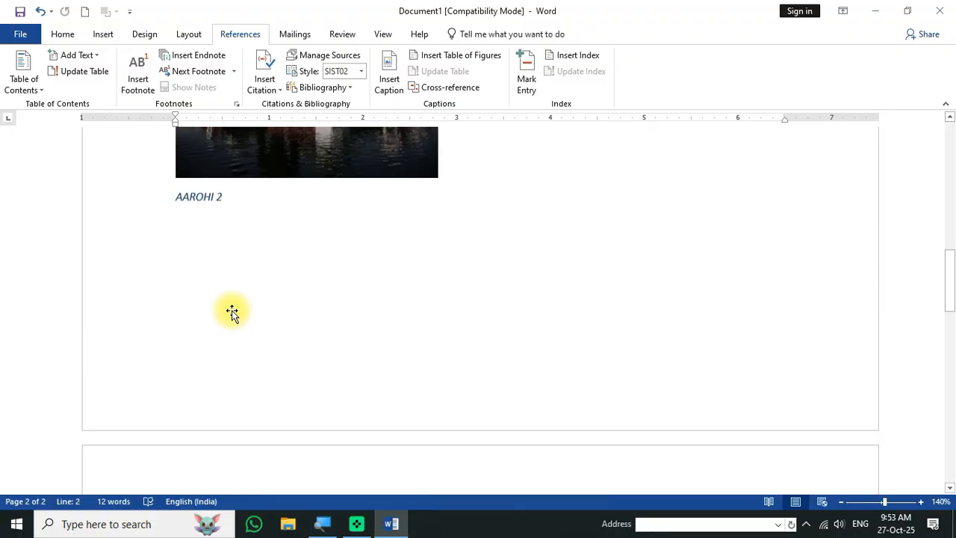
Step: Clear the entire document and fill it with sample paragraphs generated by =RAND()
{"action": "key", "text": "ctrl+a"}
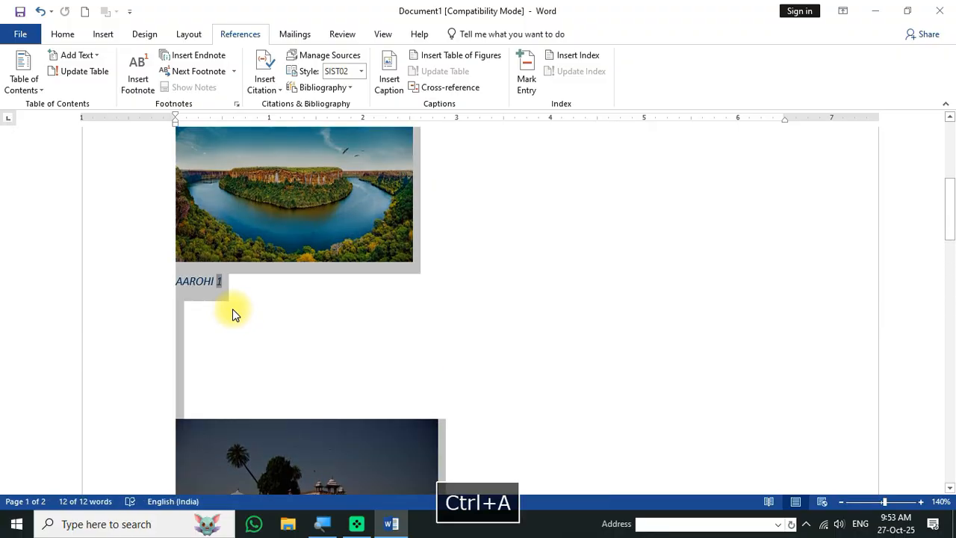
{"action": "key", "text": "Delete"}
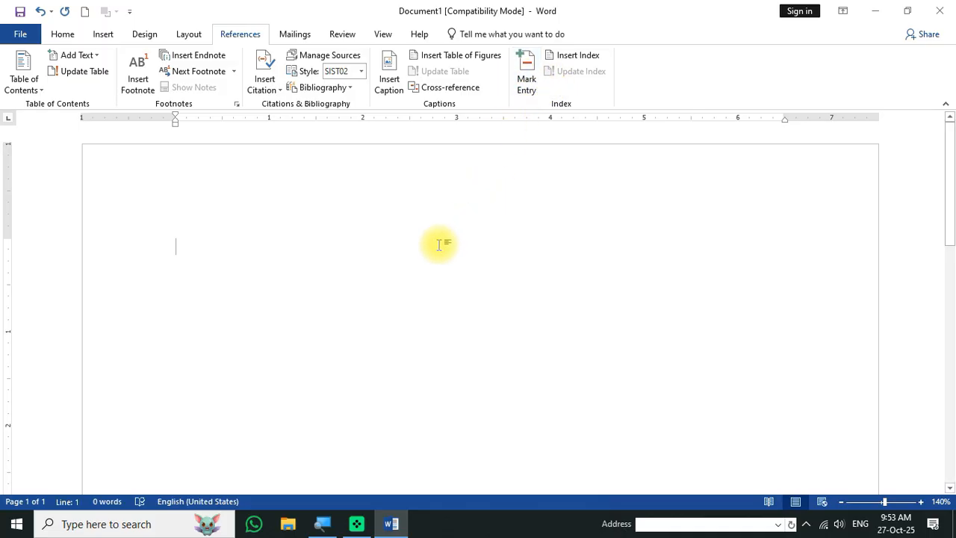
{"action": "type", "text": "=RA"}
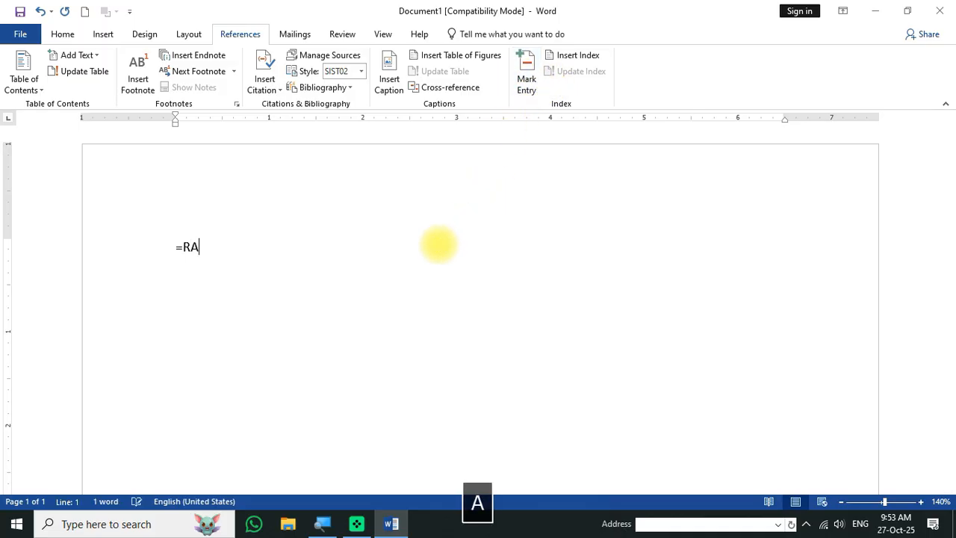
{"action": "type", "text": "ND"}
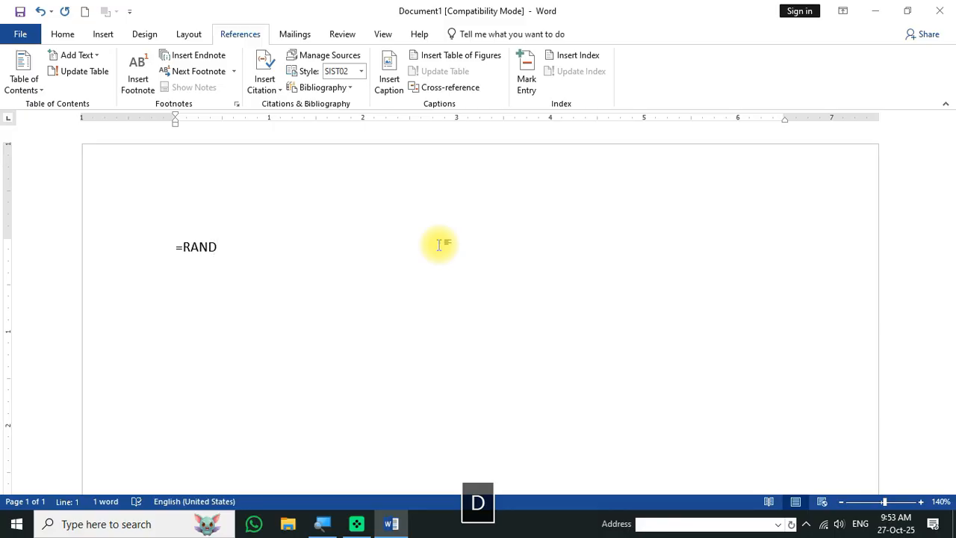
{"action": "type", "text": "()"}
{"action": "key", "text": "Return"}
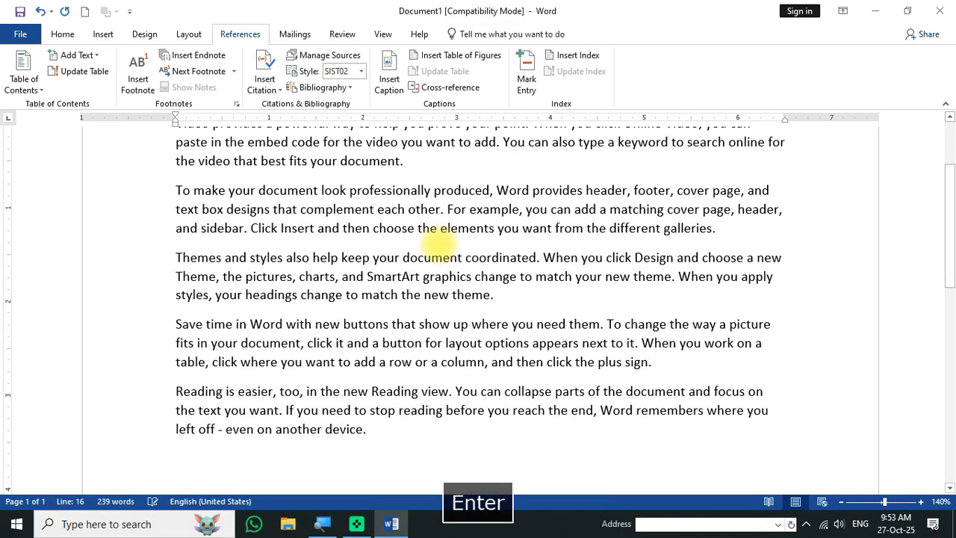
Step: Mark "document." at the end of the first paragraph as an index entry for the current page
{"action": "scroll", "coordinate": [412, 247], "scroll_direction": "up", "scroll_amount": 3}
{"action": "left_click_drag", "start_coordinate": [403, 285], "coordinate": [374, 285]}
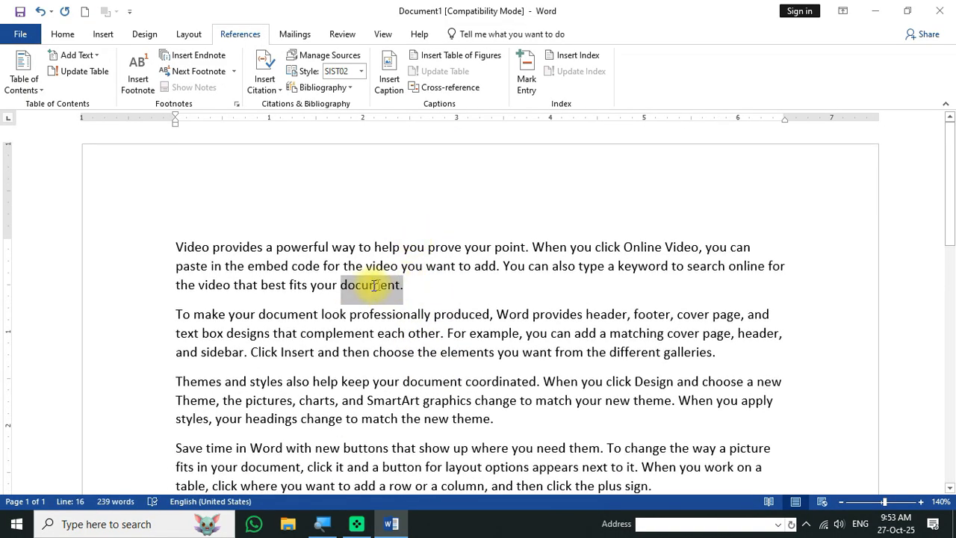
{"action": "left_click", "coordinate": [528, 79]}
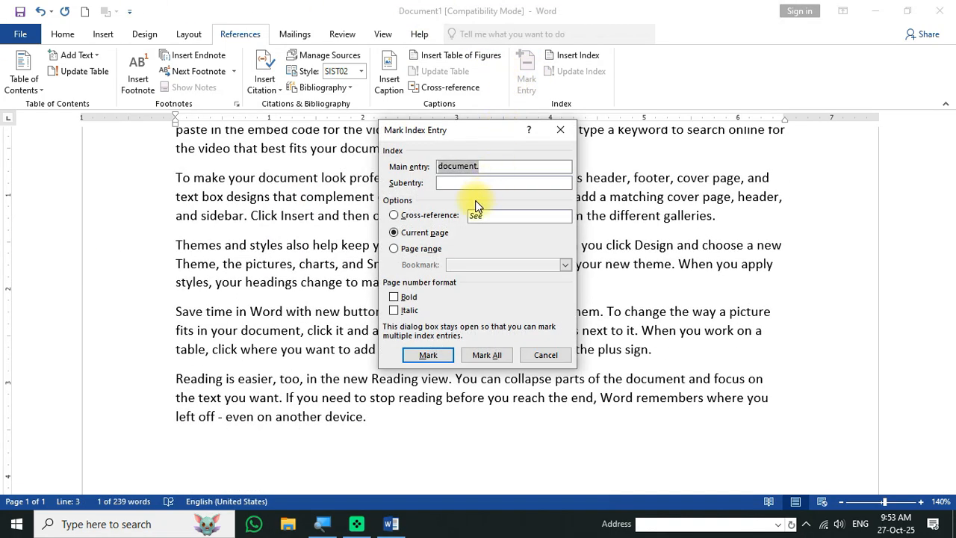
{"action": "left_click", "coordinate": [428, 356]}
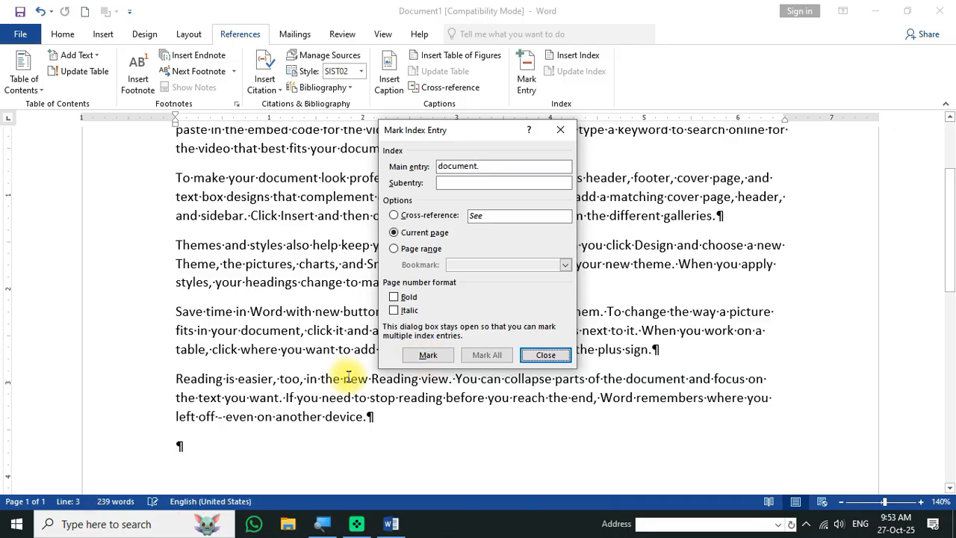
{"action": "left_click", "coordinate": [555, 356]}
{"action": "scroll", "coordinate": [519, 365], "scroll_direction": "up", "scroll_amount": 2}
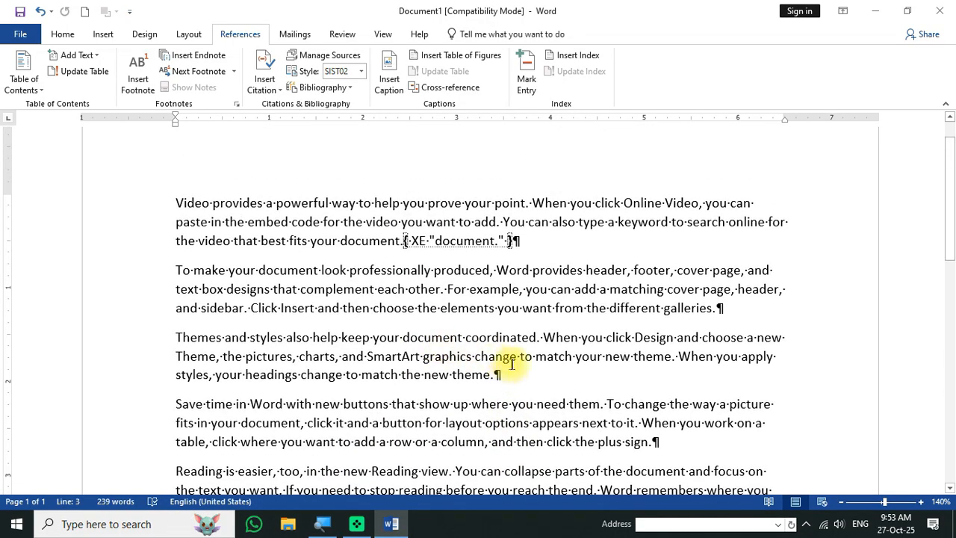
Step: Move "theme." at the end of the third paragraph to its own line and mark it as a current-page index entry
{"action": "left_click", "coordinate": [454, 373]}
{"action": "key", "text": "Return"}
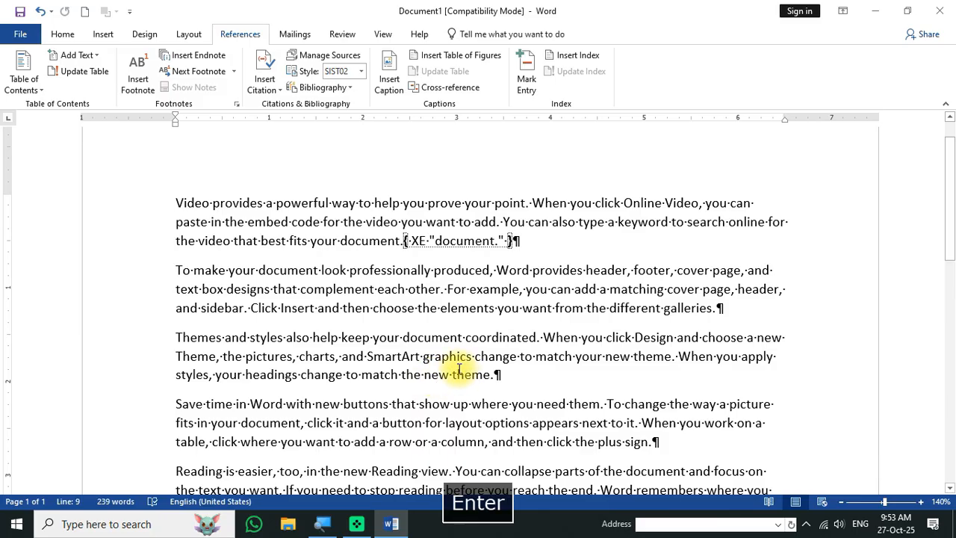
{"action": "left_click_drag", "start_coordinate": [223, 404], "coordinate": [167, 407]}
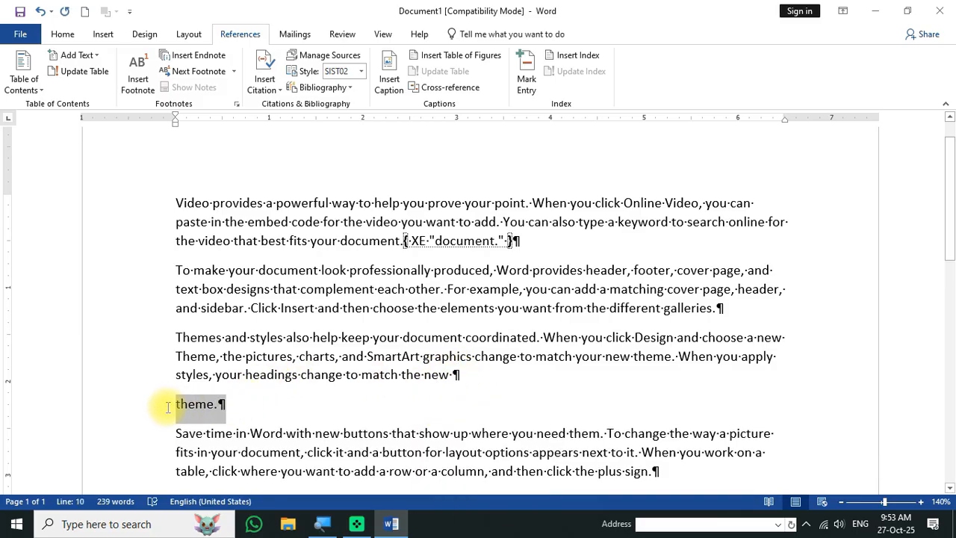
{"action": "left_click", "coordinate": [529, 76]}
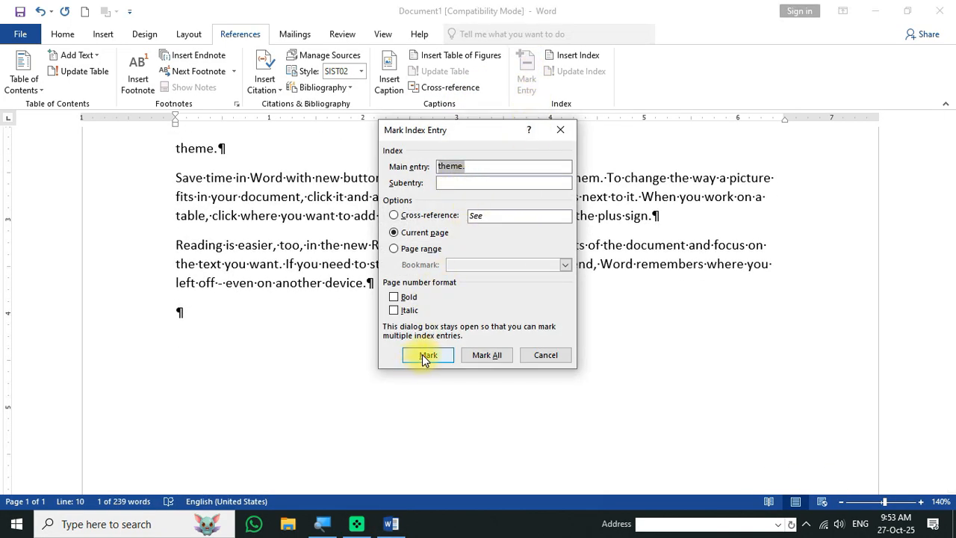
{"action": "left_click", "coordinate": [422, 354]}
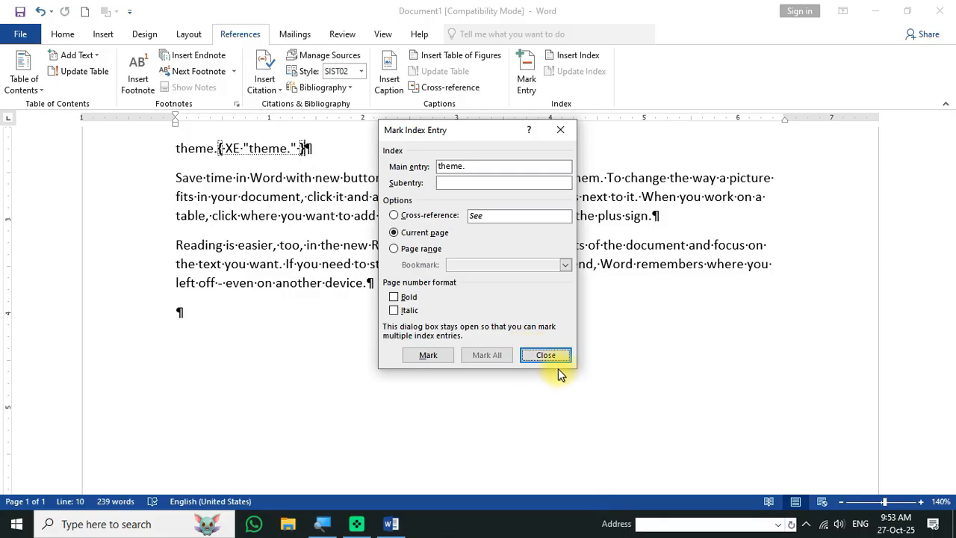
{"action": "left_click", "coordinate": [546, 356]}
Step: Insert a two-column indented index below the last paragraph, with right-aligned page numbers, dotted tab leader and the From template format
{"action": "scroll", "coordinate": [469, 337], "scroll_direction": "up", "scroll_amount": 1}
{"action": "scroll", "coordinate": [372, 360], "scroll_direction": "down", "scroll_amount": 2}
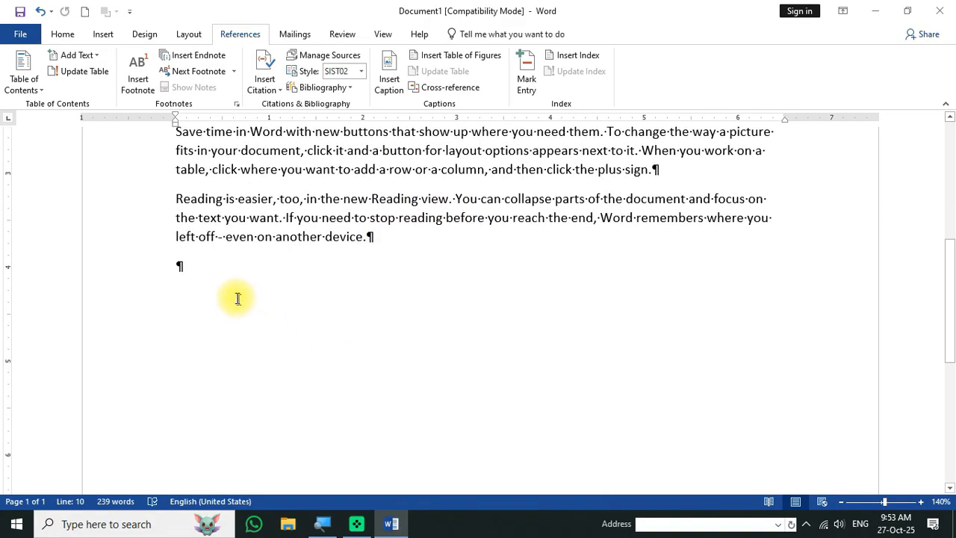
{"action": "left_click", "coordinate": [212, 294]}
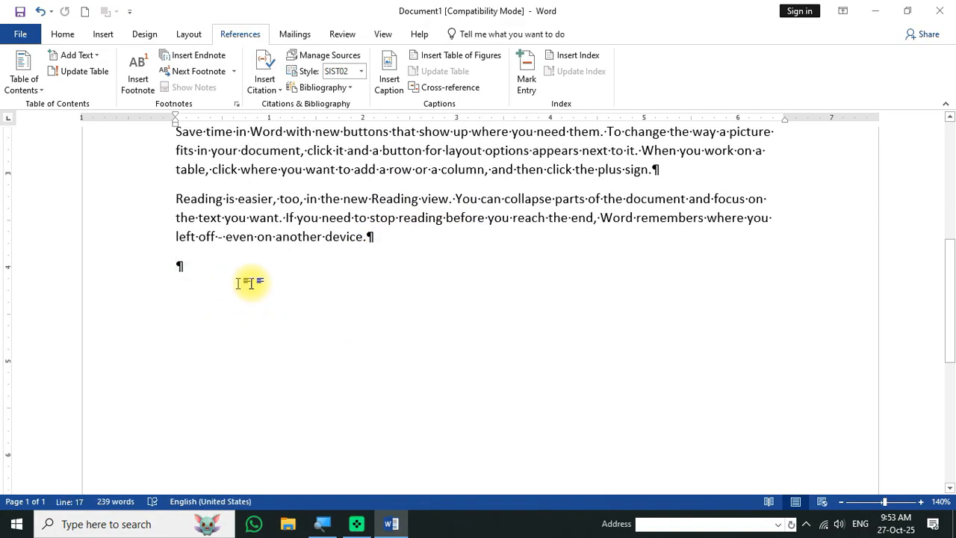
{"action": "left_click", "coordinate": [576, 59]}
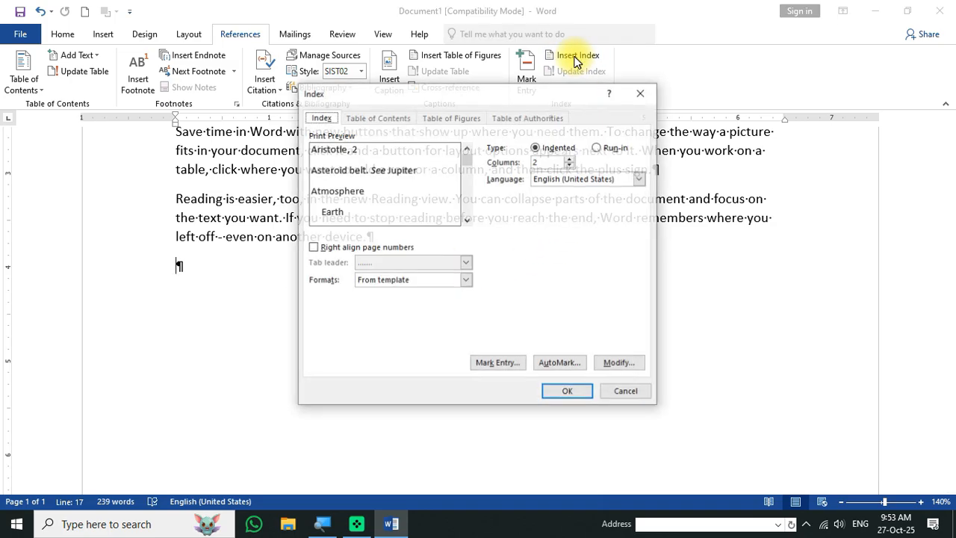
{"action": "left_click", "coordinate": [328, 250]}
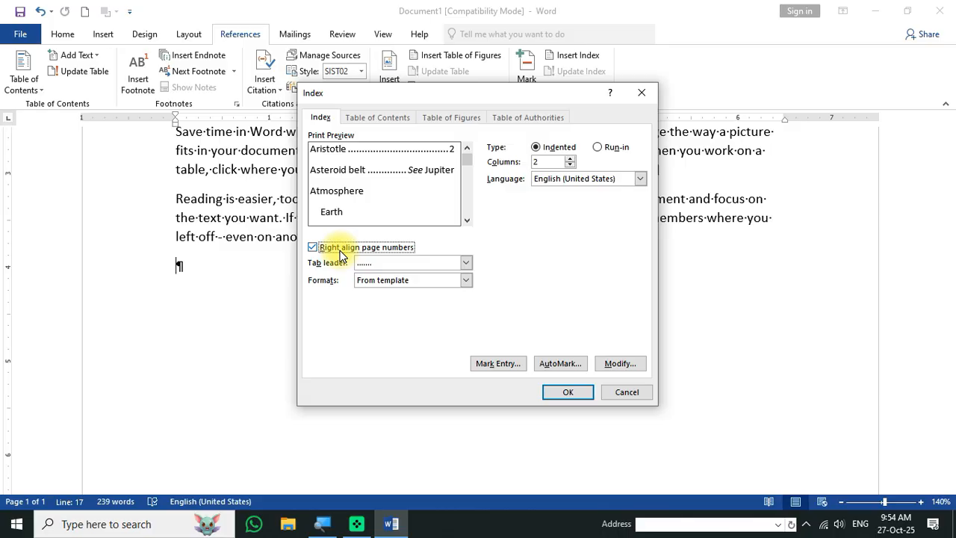
{"action": "left_click", "coordinate": [553, 394]}
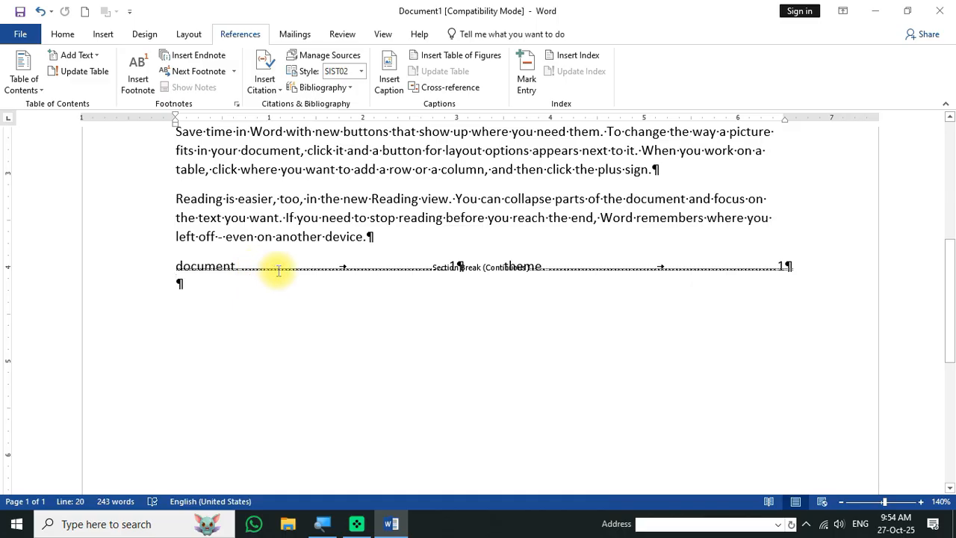
Step: Hide the formatting marks so the index shows without field codes and paragraph symbols
{"action": "left_click", "coordinate": [351, 264]}
{"action": "left_click", "coordinate": [66, 34]}
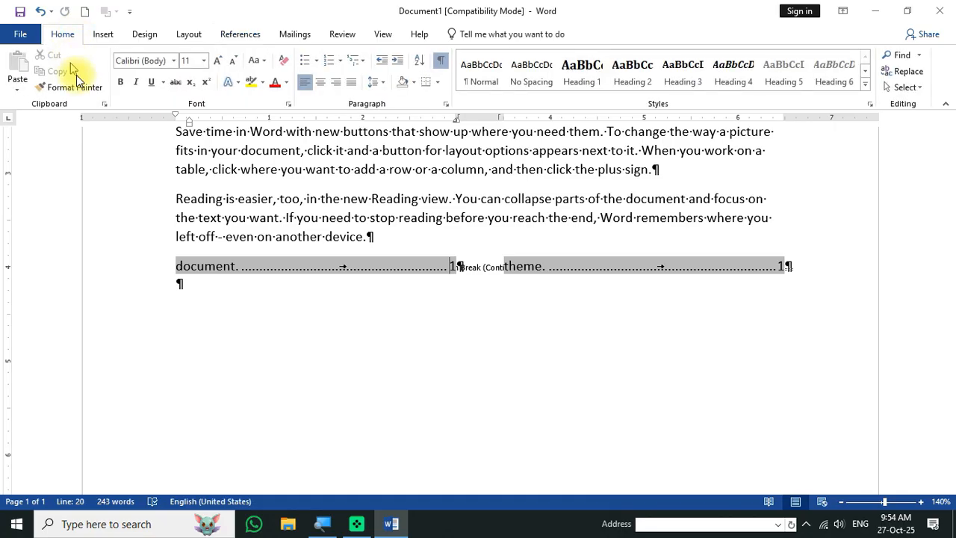
{"action": "left_click", "coordinate": [441, 65]}
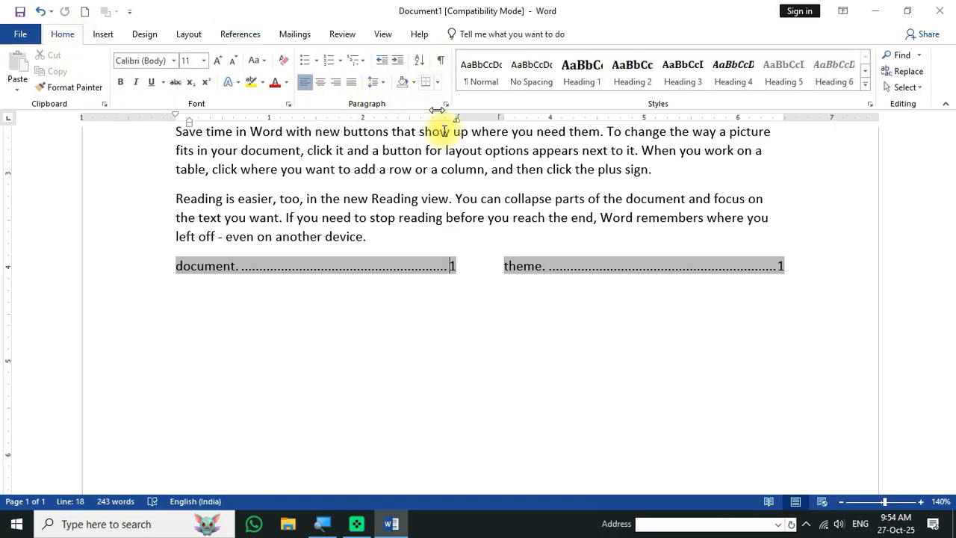
{"action": "left_click", "coordinate": [459, 216]}
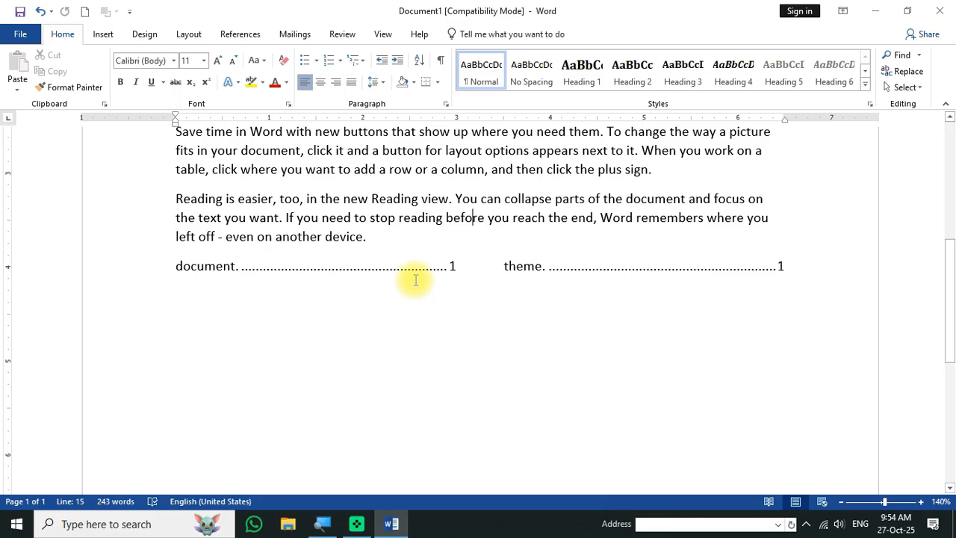
{"action": "scroll", "coordinate": [416, 280], "scroll_direction": "up", "scroll_amount": 6}
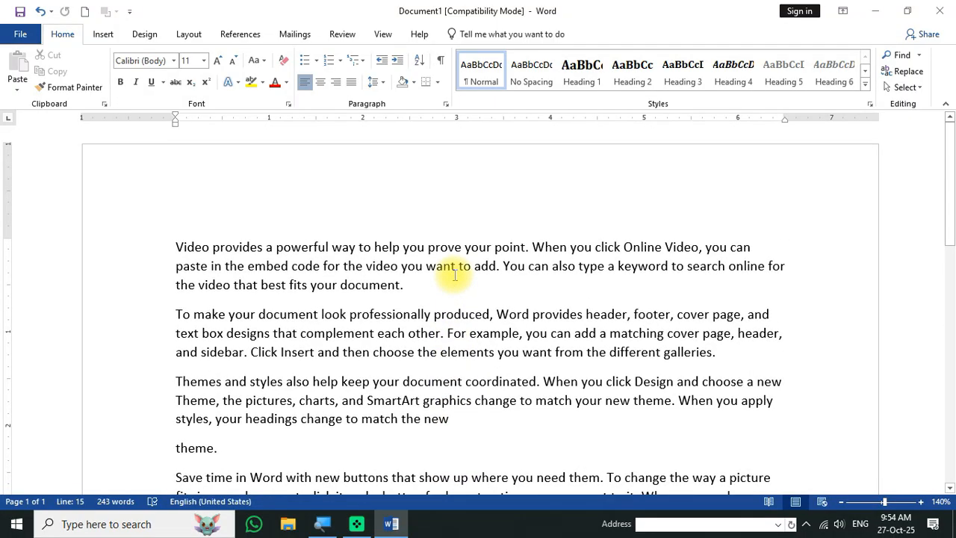
{"action": "left_click", "coordinate": [562, 312]}
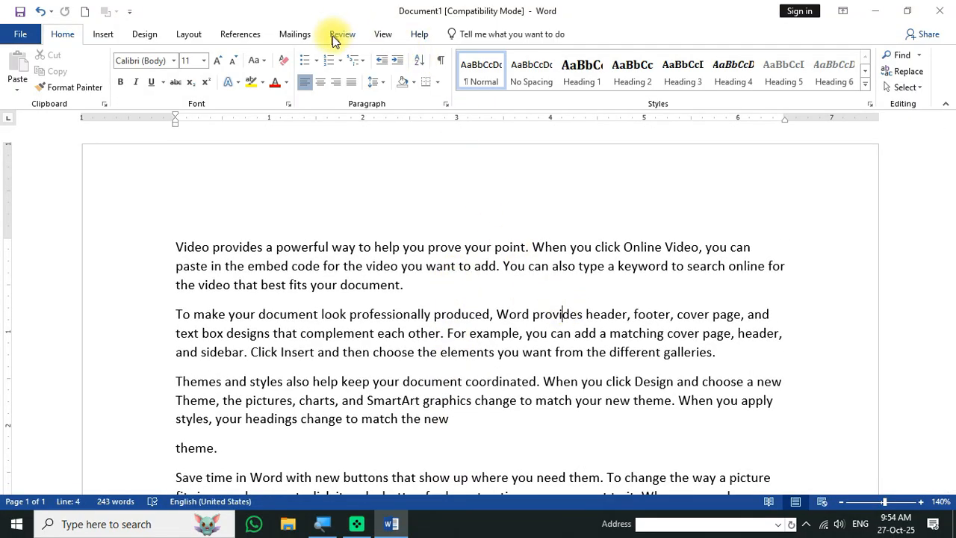
{"action": "left_click", "coordinate": [381, 35]}
{"action": "left_click", "coordinate": [251, 34]}
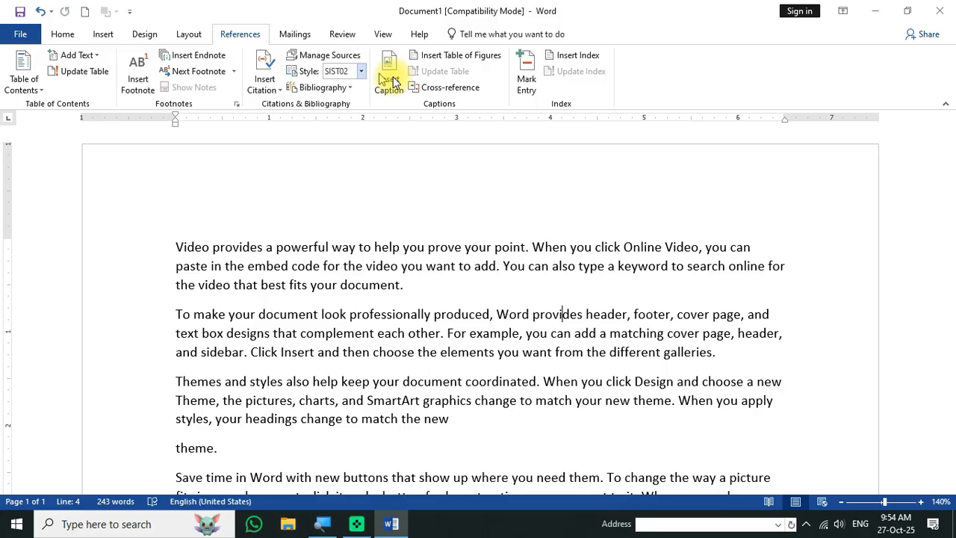